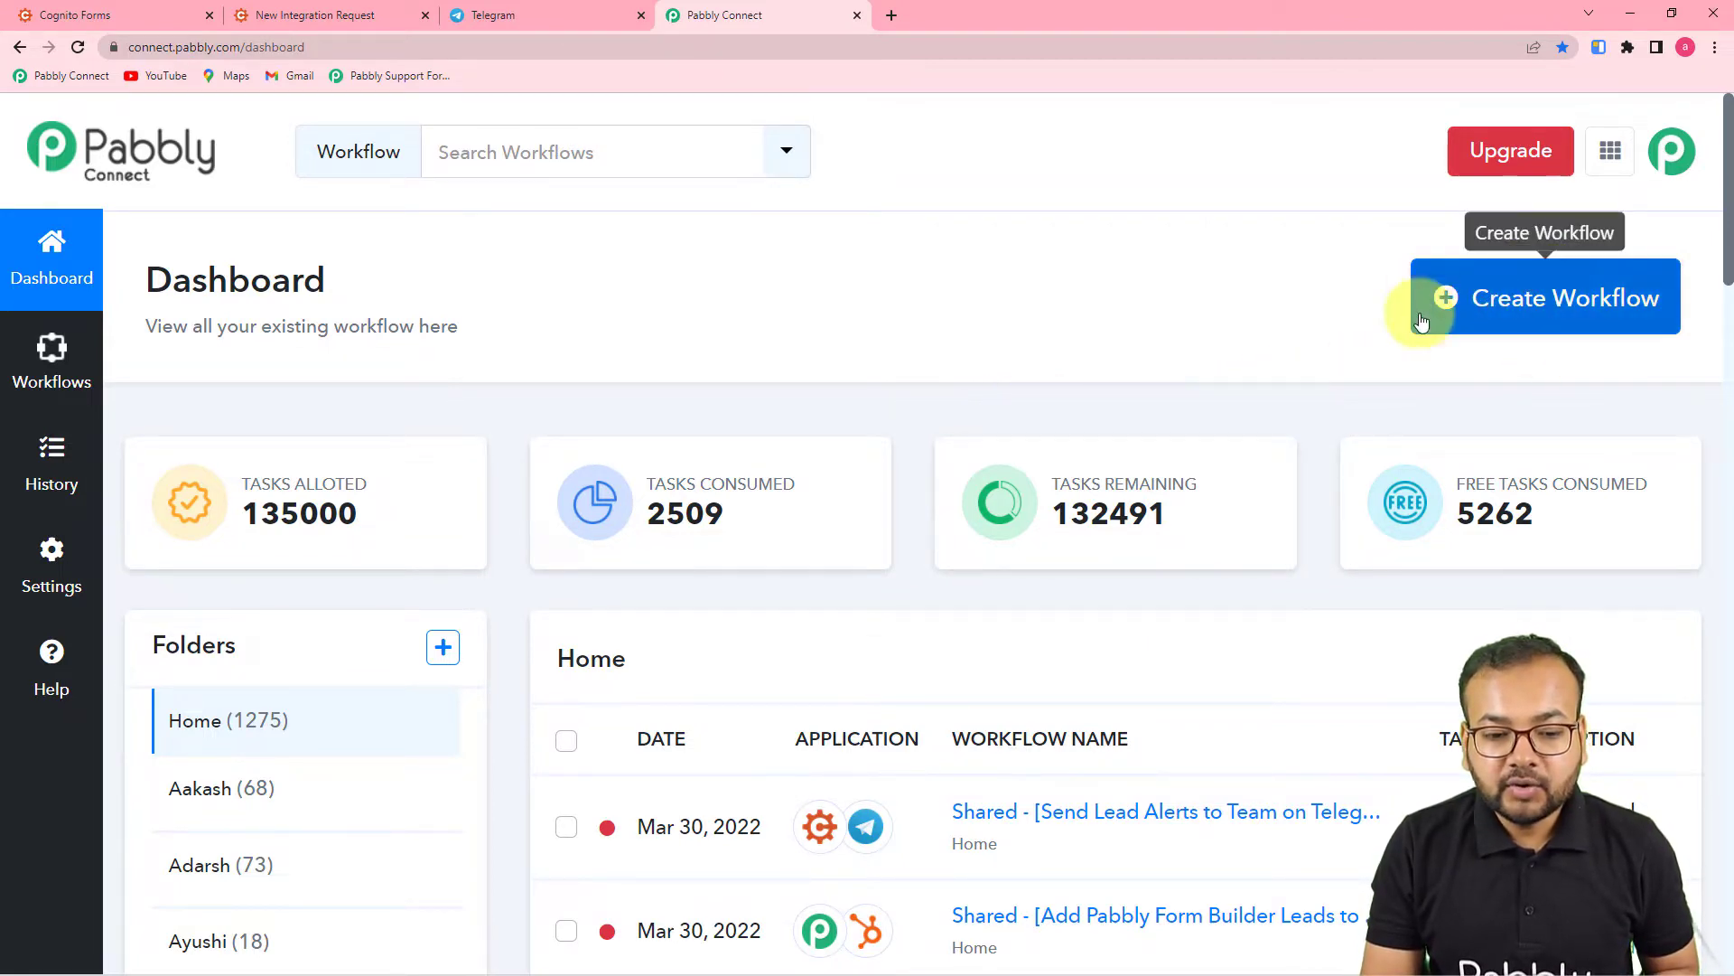
- Create a new workflow named 'Cognito Forms to Telegram Automation.'
{"action": "left_click", "coordinate": [1474, 310]}
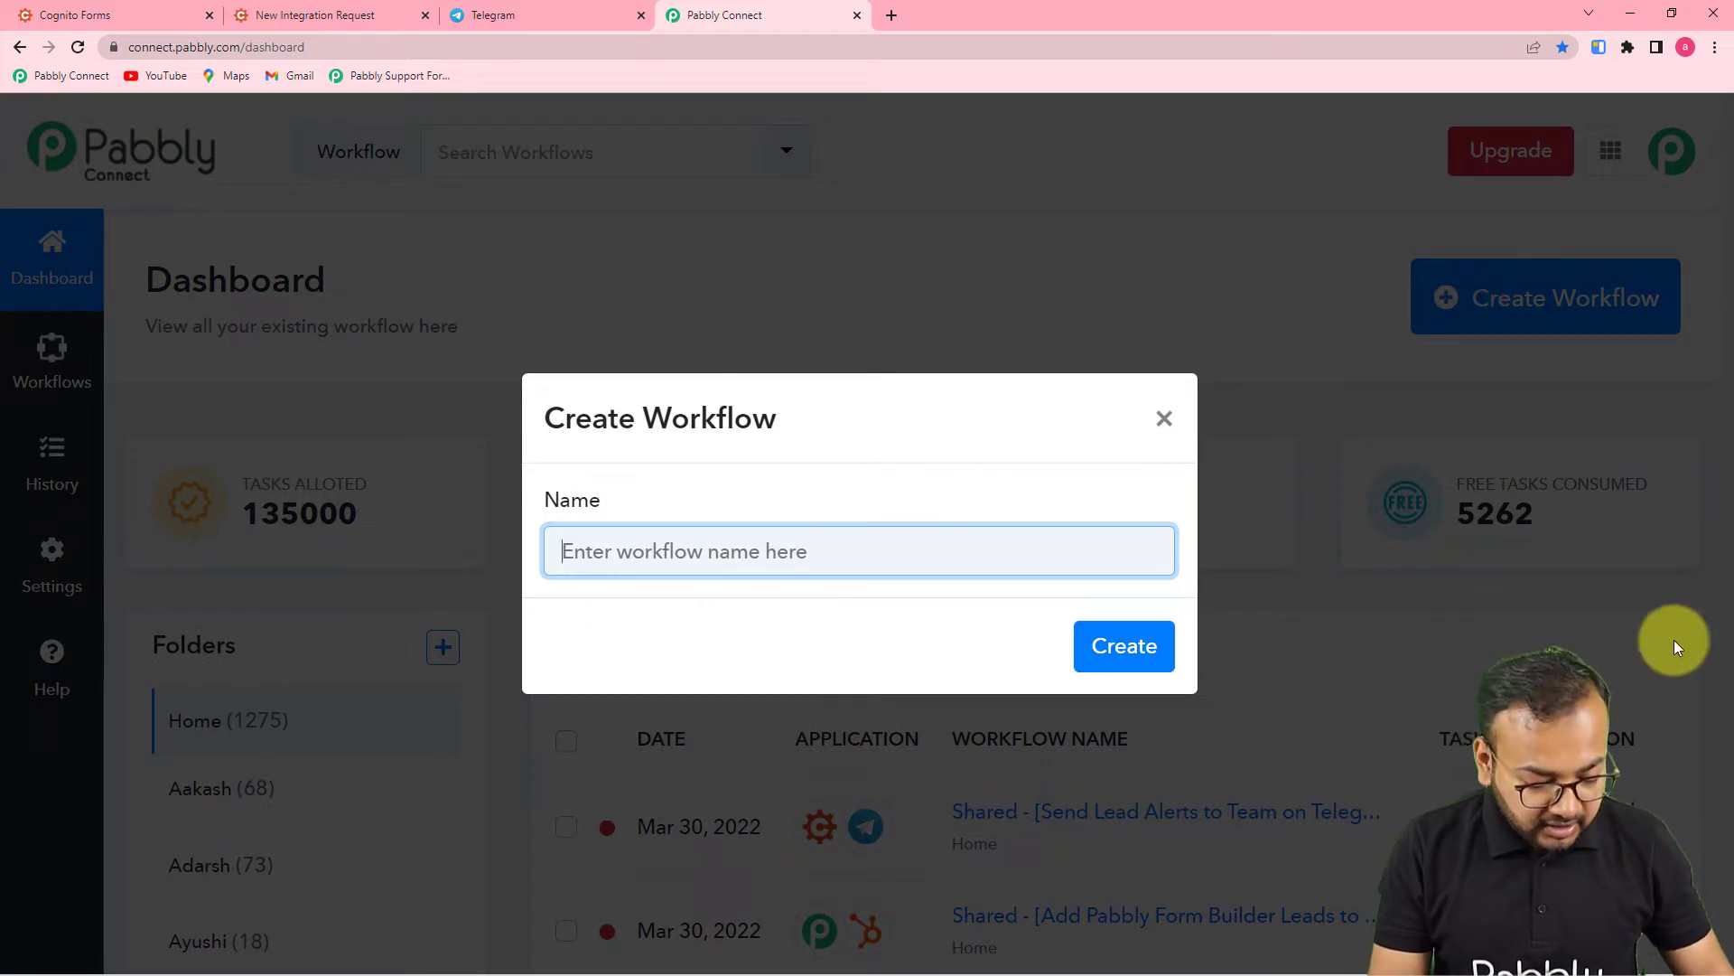
{"action": "type", "text": "Cognit"}
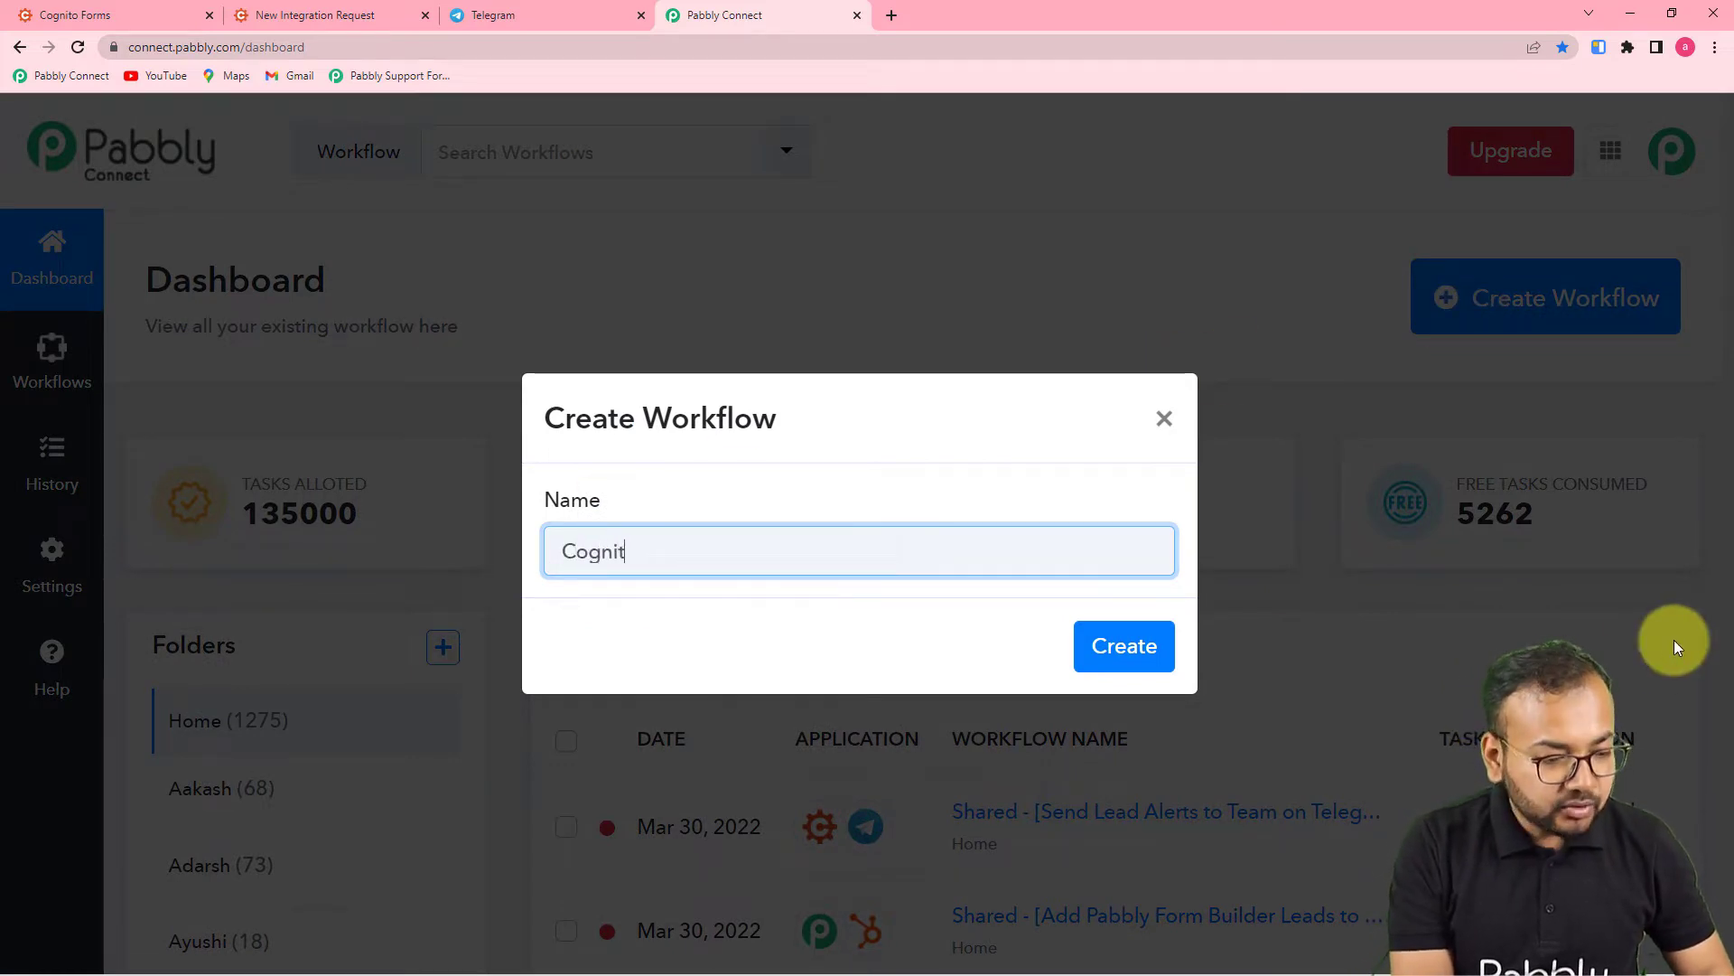
{"action": "type", "text": "o Form"}
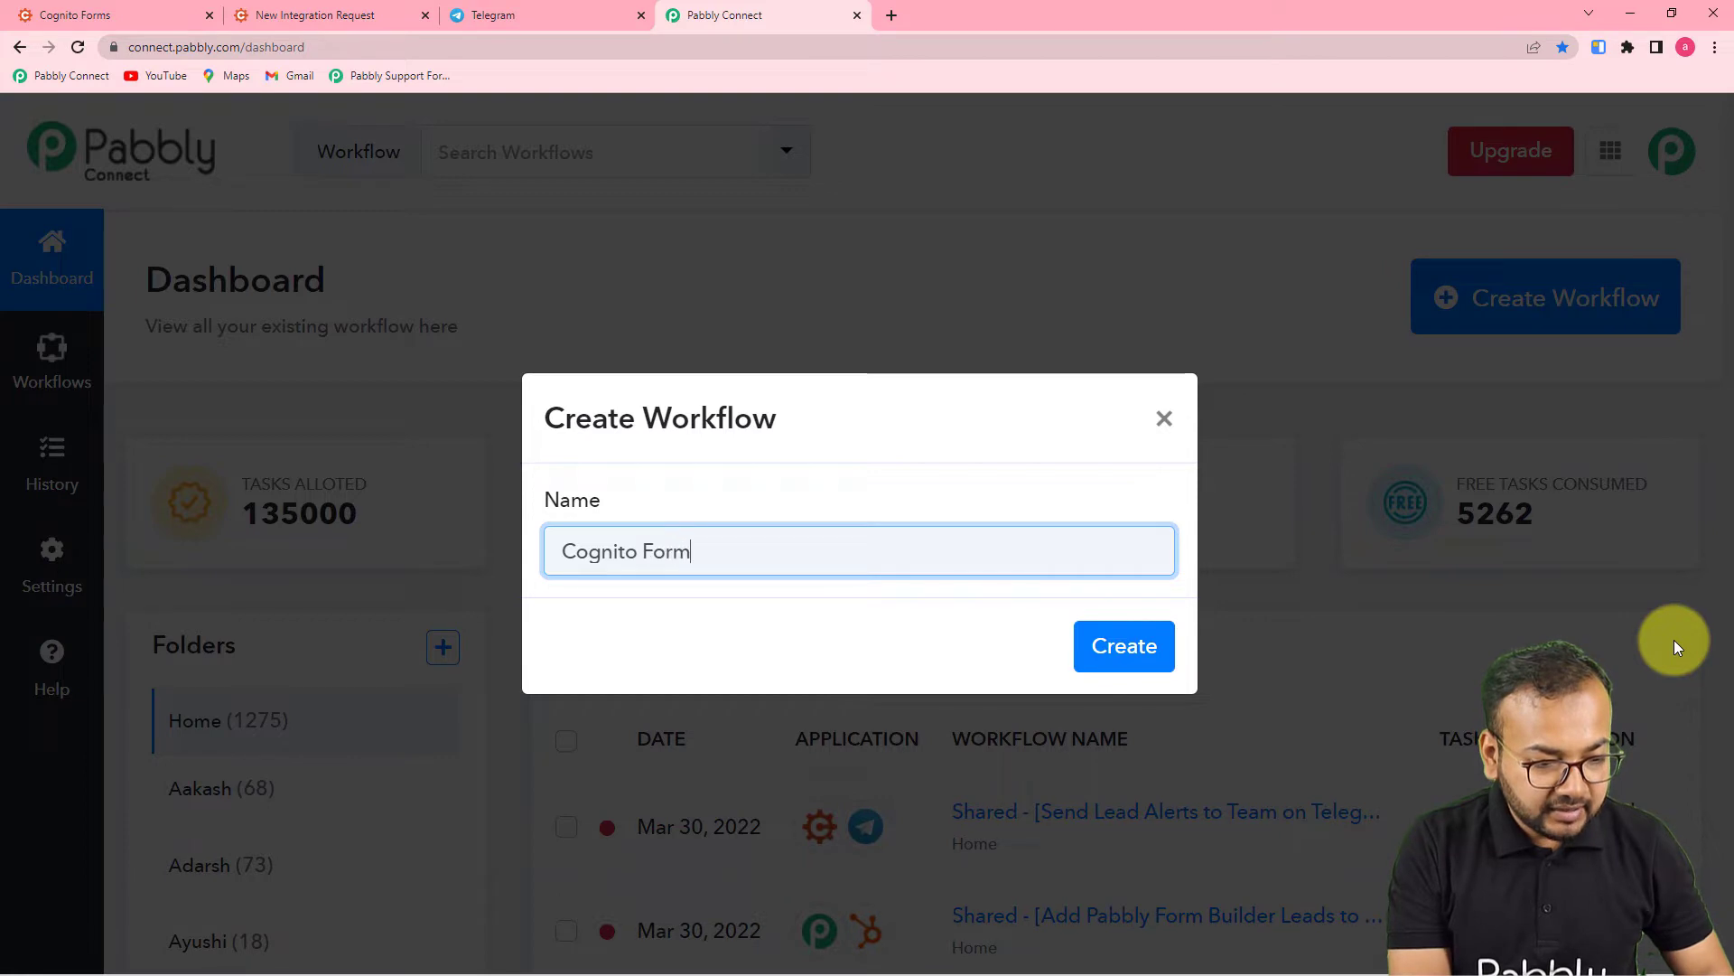
{"action": "type", "text": "s to "}
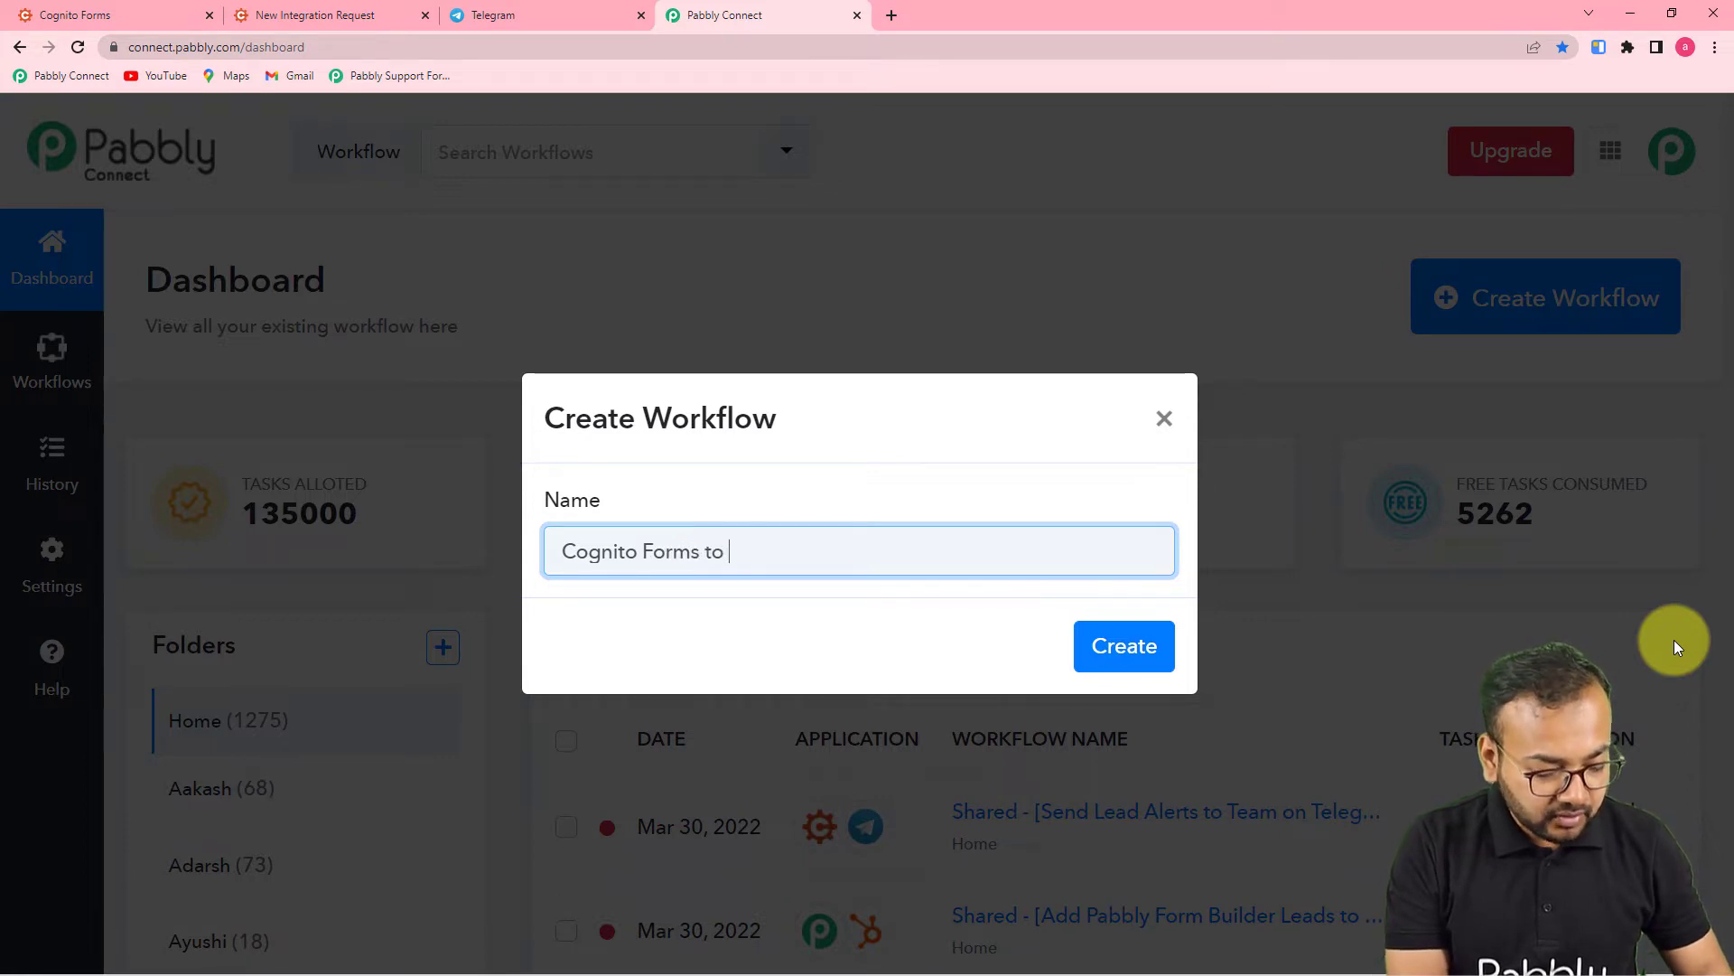
{"action": "type", "text": "Teleg"}
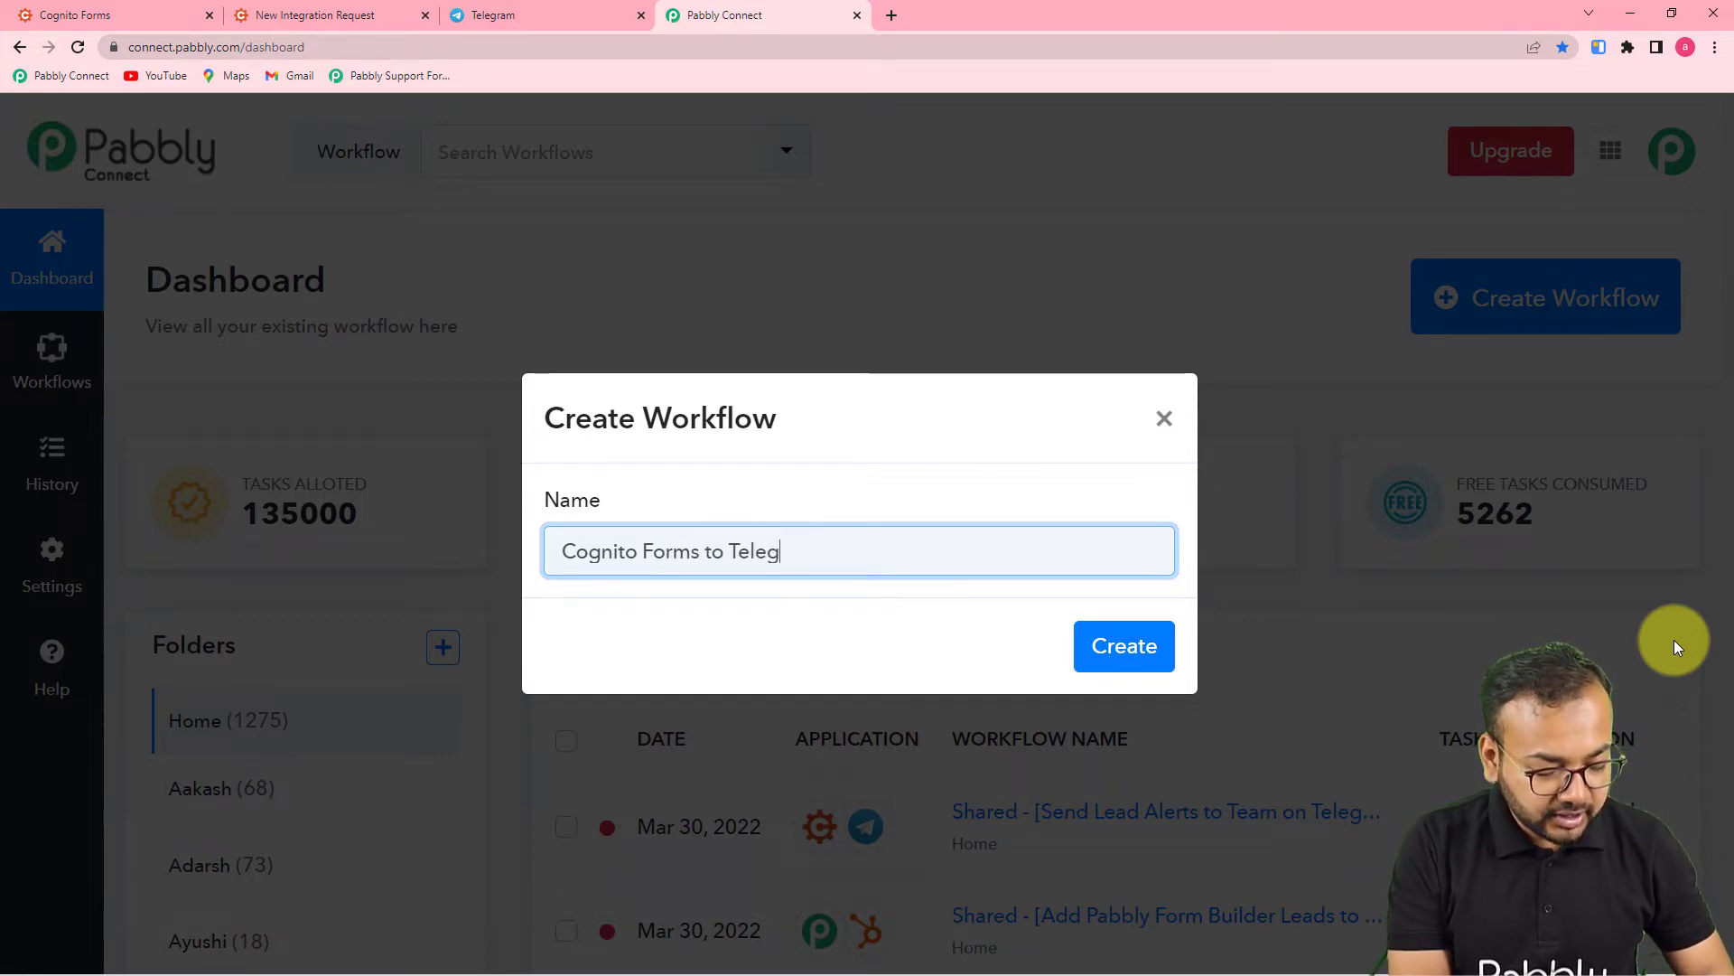
{"action": "type", "text": "ram Auito"}
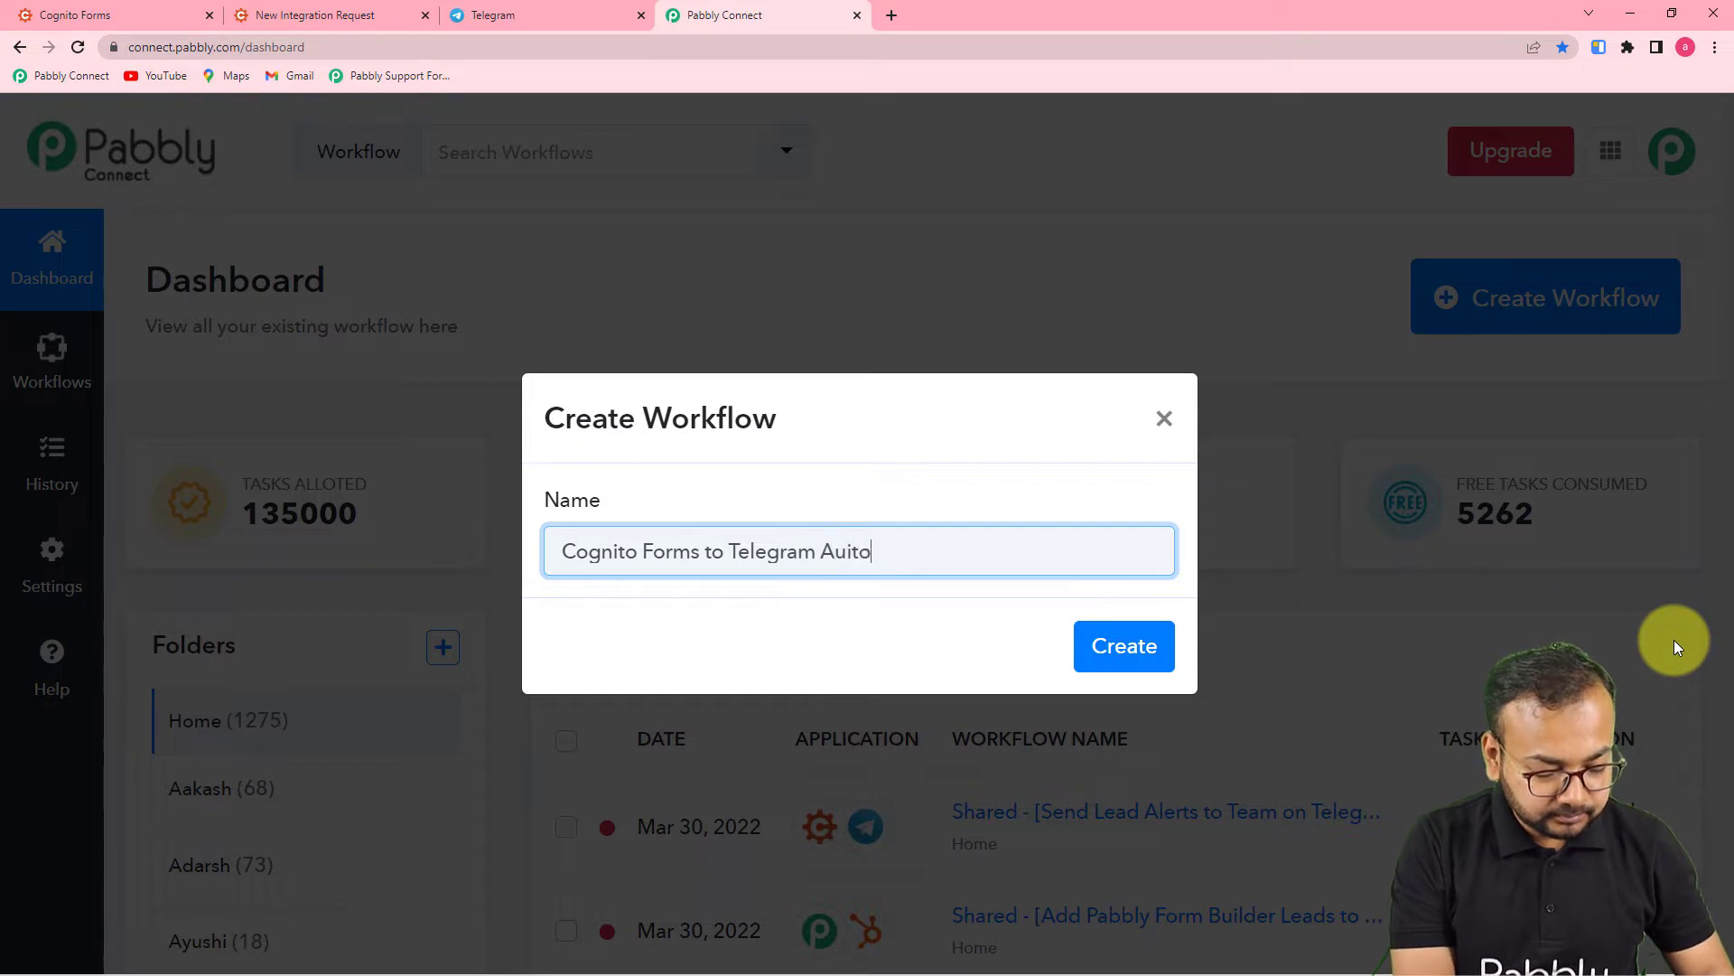
{"action": "type", "text": "mation"}
{"action": "key", "text": "BackSpace"}
{"action": "key", "text": "BackSpace"}
{"action": "key", "text": "BackSpace"}
{"action": "key", "text": "BackSpace"}
{"action": "key", "text": "BackSpace"}
{"action": "key", "text": "BackSpace"}
{"action": "key", "text": "BackSpace"}
{"action": "key", "text": "BackSpace"}
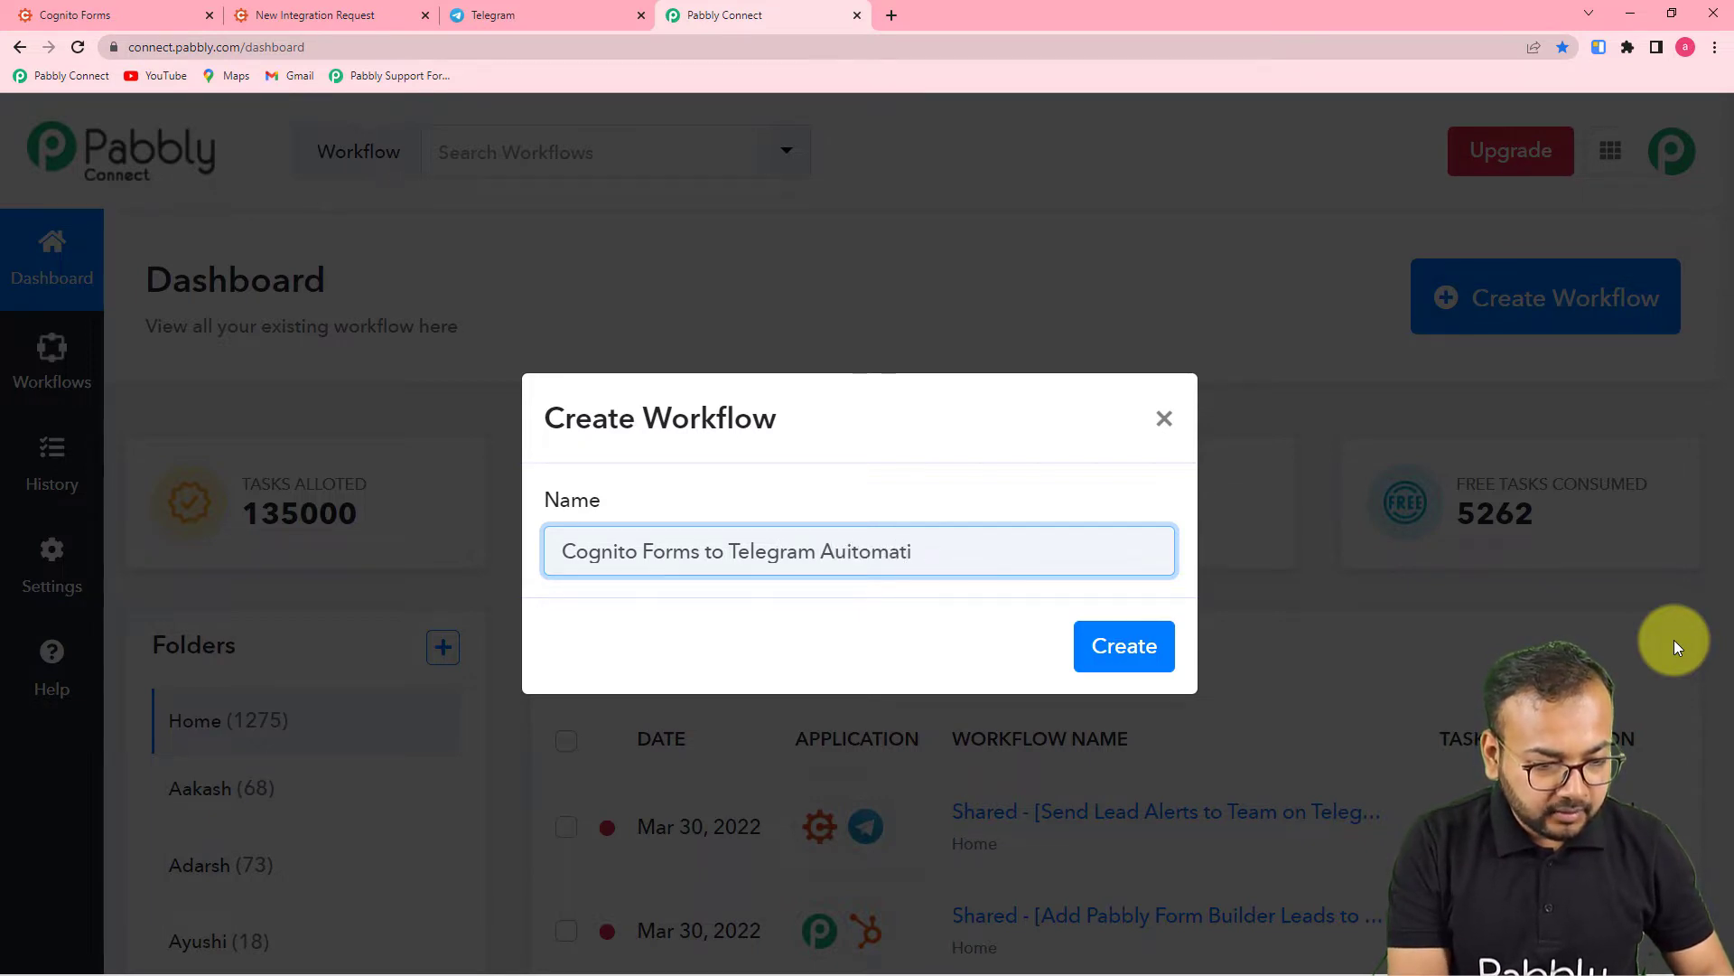
{"action": "key", "text": "BackSpace"}
{"action": "type", "text": "to"}
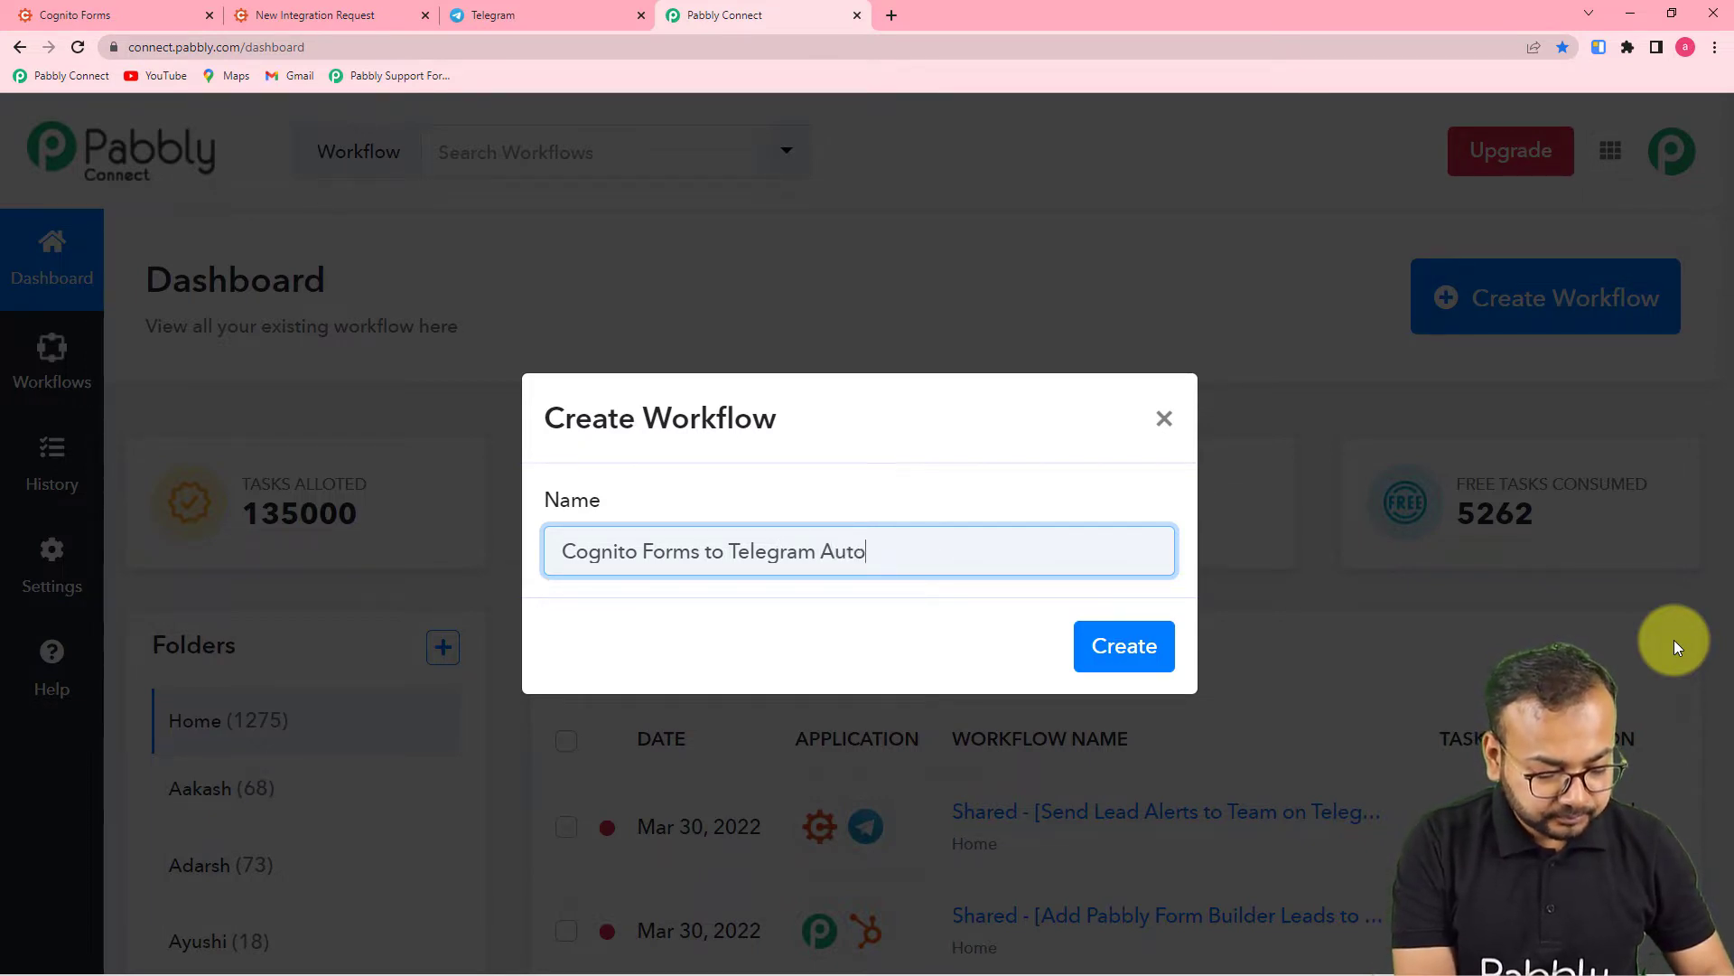
{"action": "type", "text": "mation."}
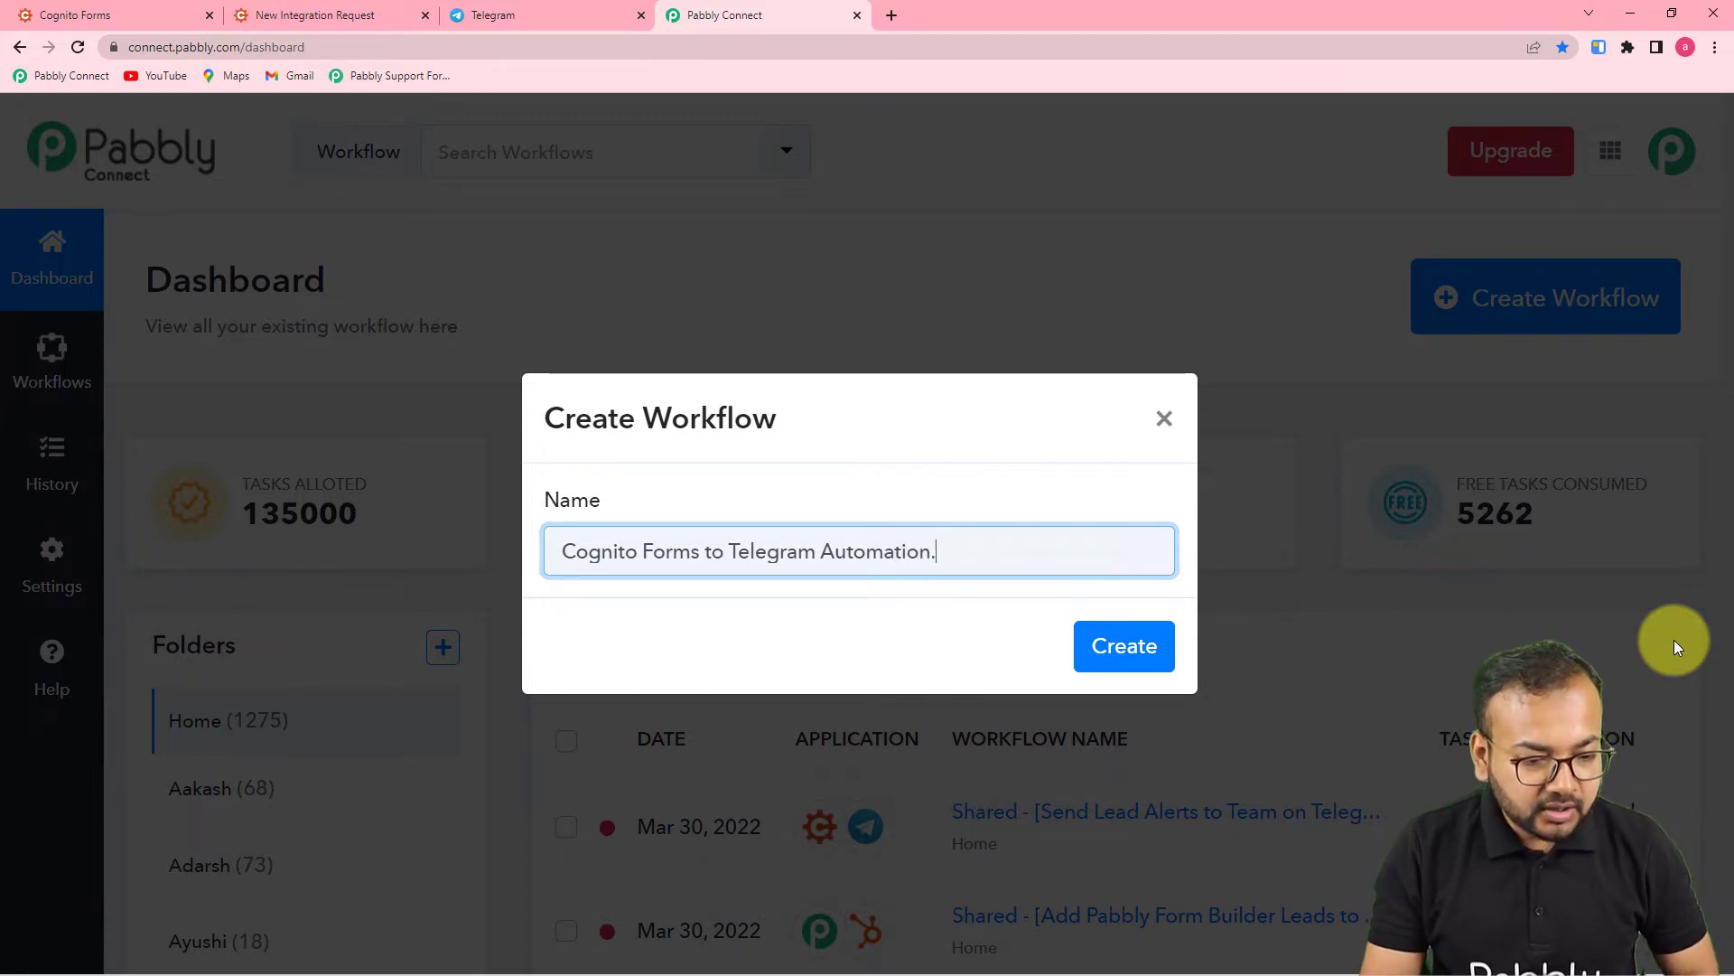
{"action": "left_click", "coordinate": [1140, 653]}
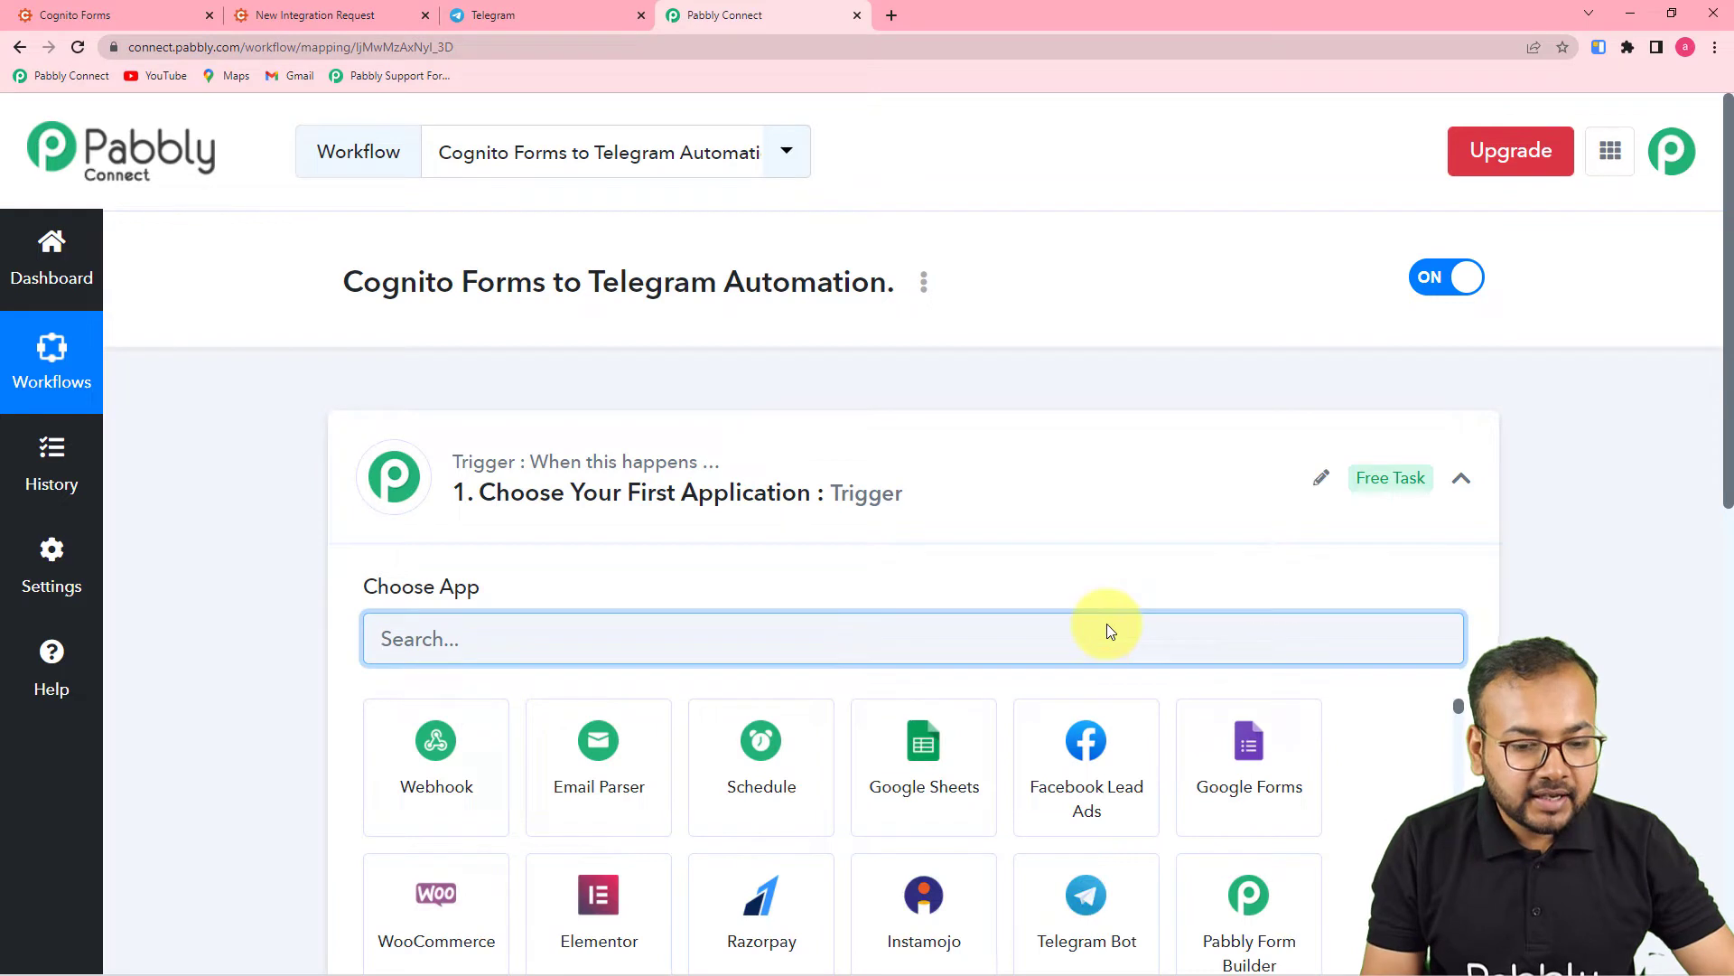
- Choose Cognito Forms as the workflow's trigger app
{"action": "left_click", "coordinate": [1461, 478]}
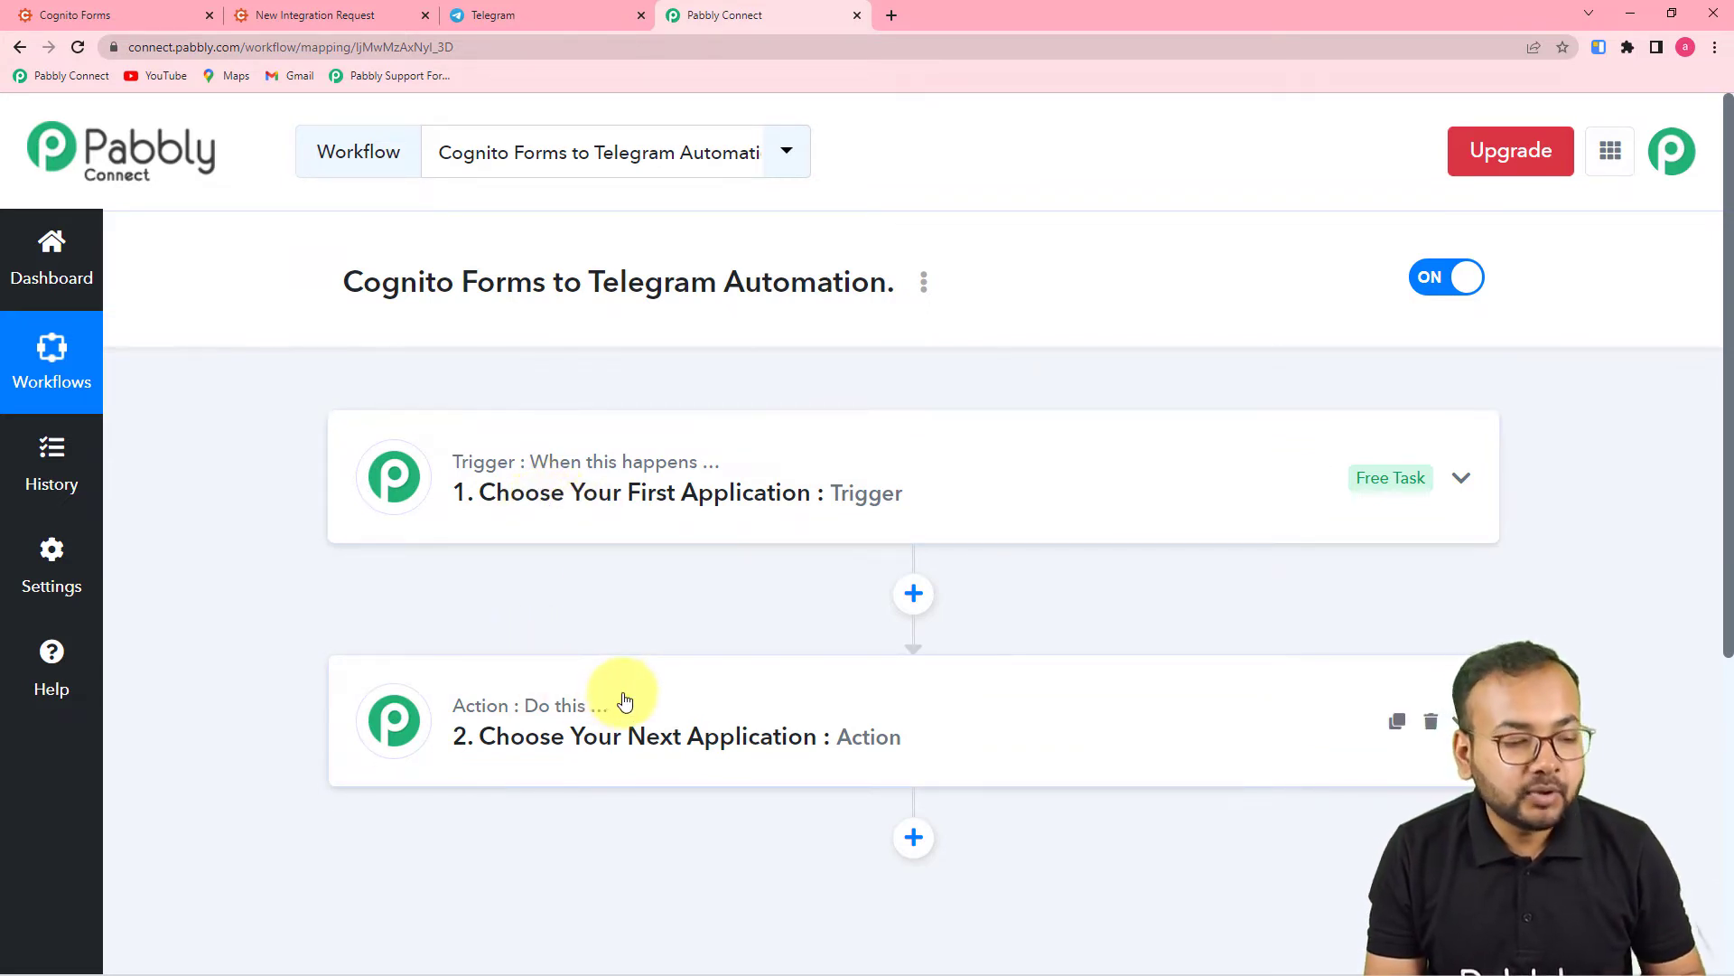
{"action": "left_click", "coordinate": [615, 488]}
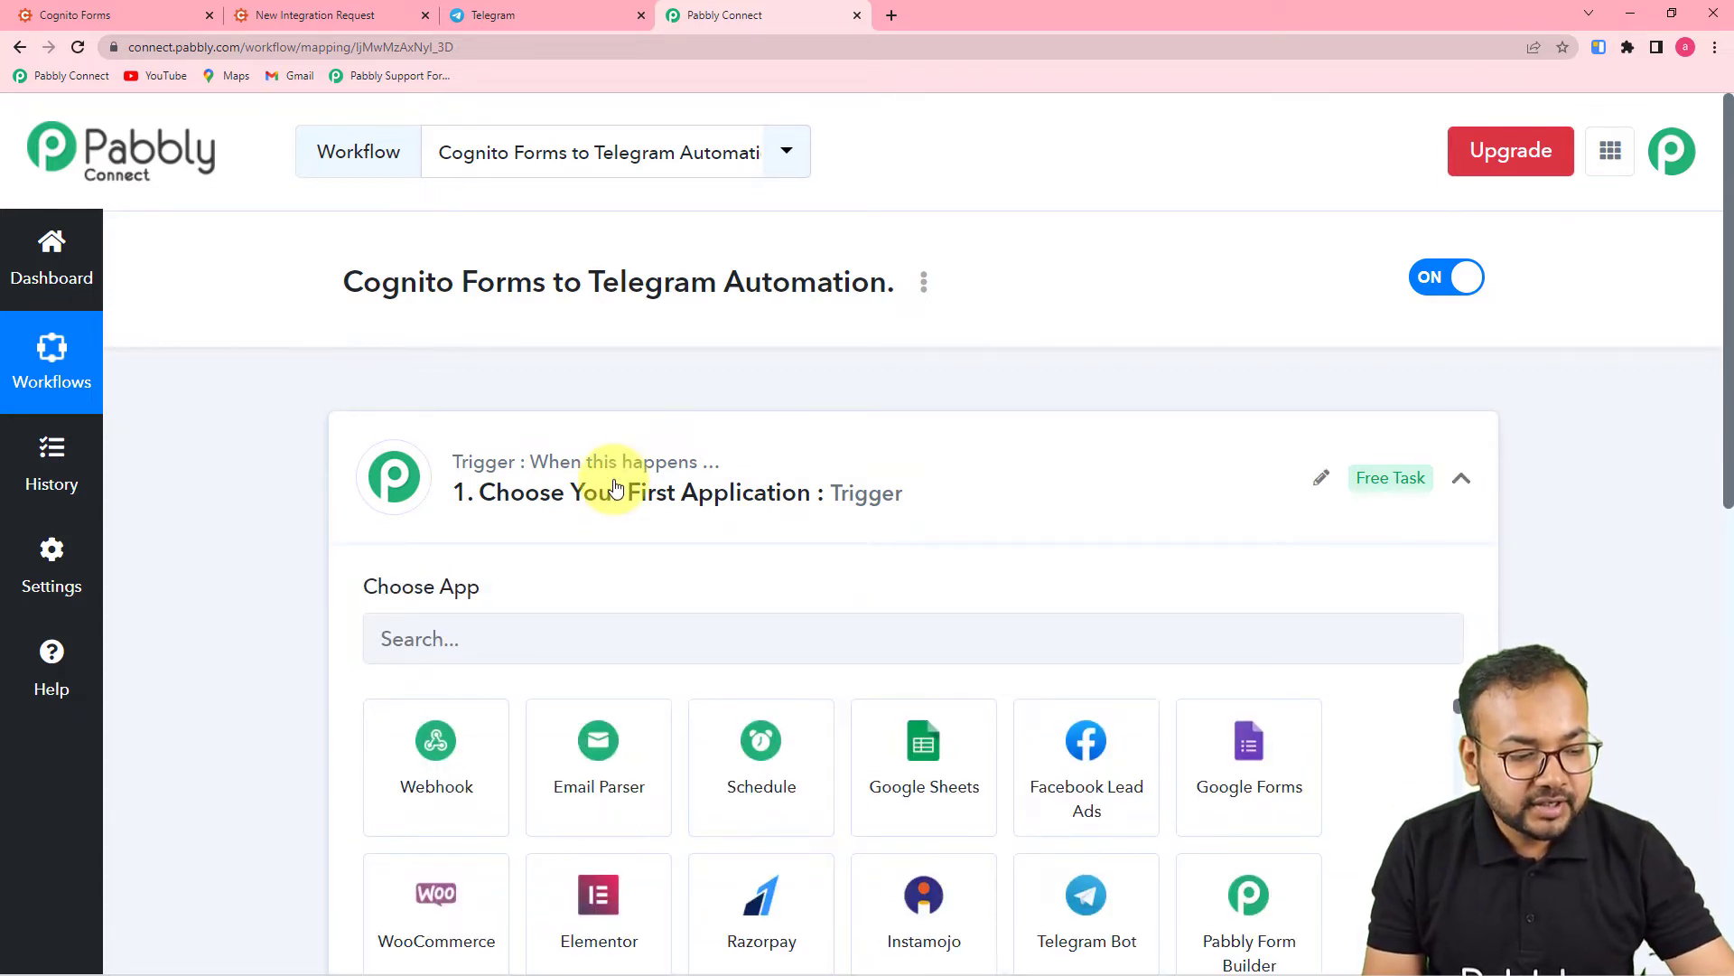
{"action": "scroll", "coordinate": [615, 488], "scroll_direction": "down", "scroll_amount": 5}
{"action": "left_click", "coordinate": [503, 181]}
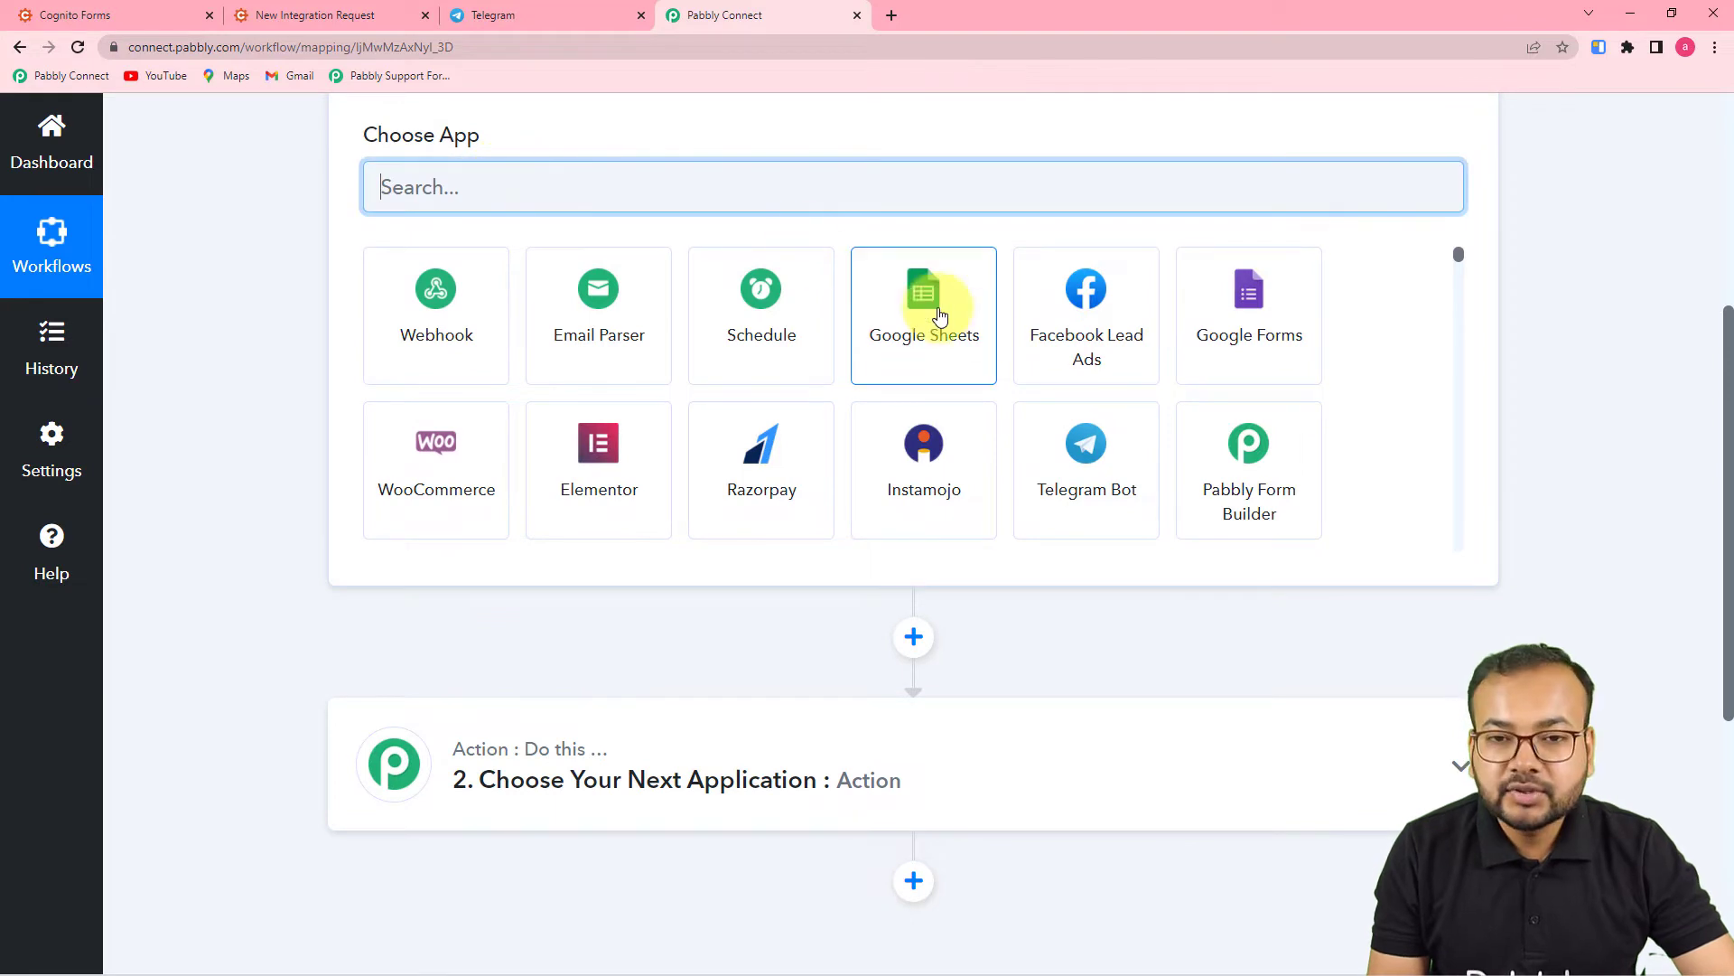
{"action": "type", "text": "cognito"}
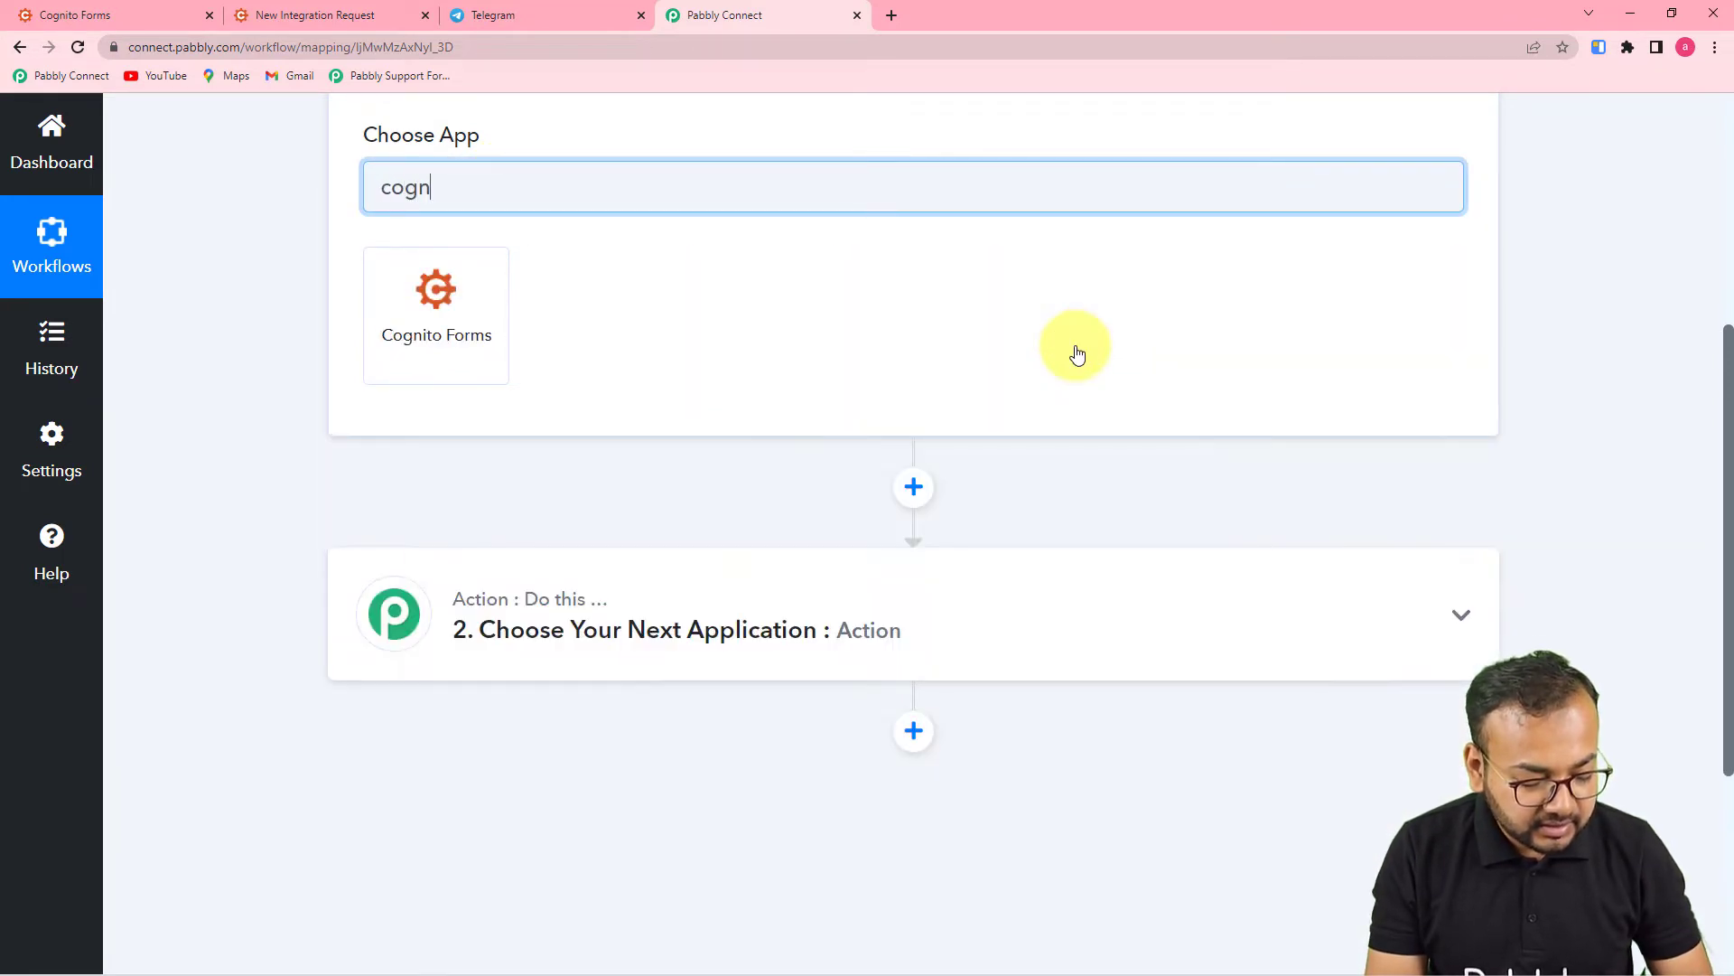
{"action": "left_click", "coordinate": [411, 338]}
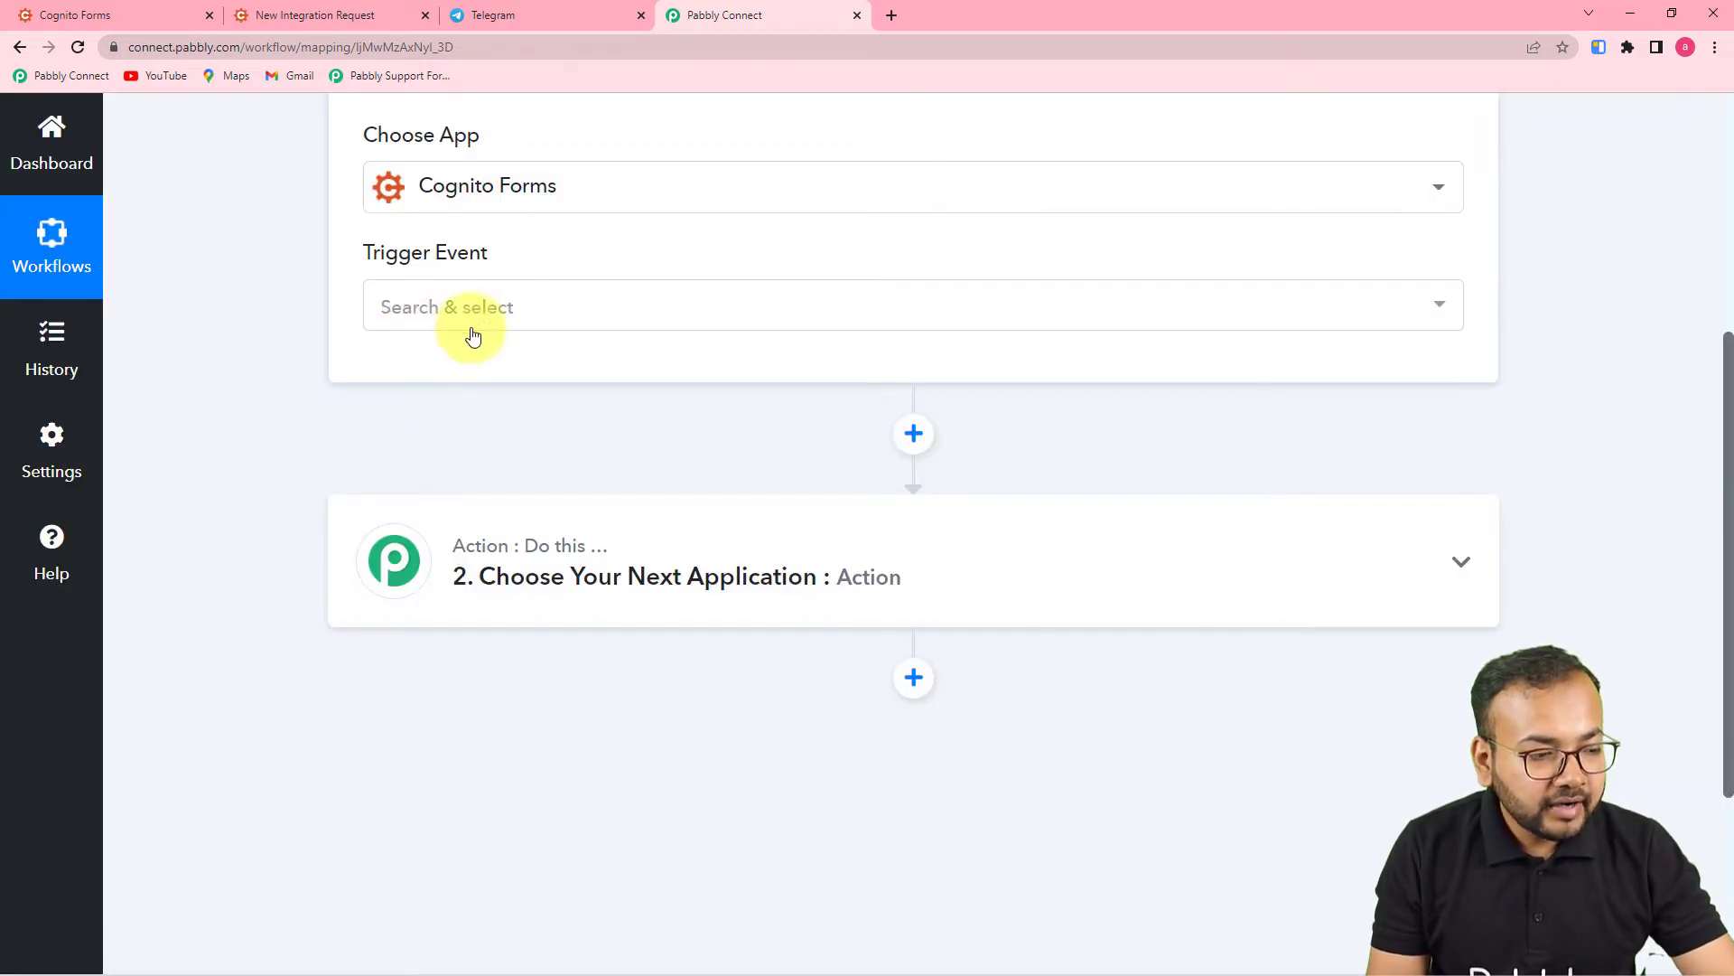
- Set the trigger event to New Entry and copy the webhook URL while capturing responses
{"action": "left_click", "coordinate": [484, 317]}
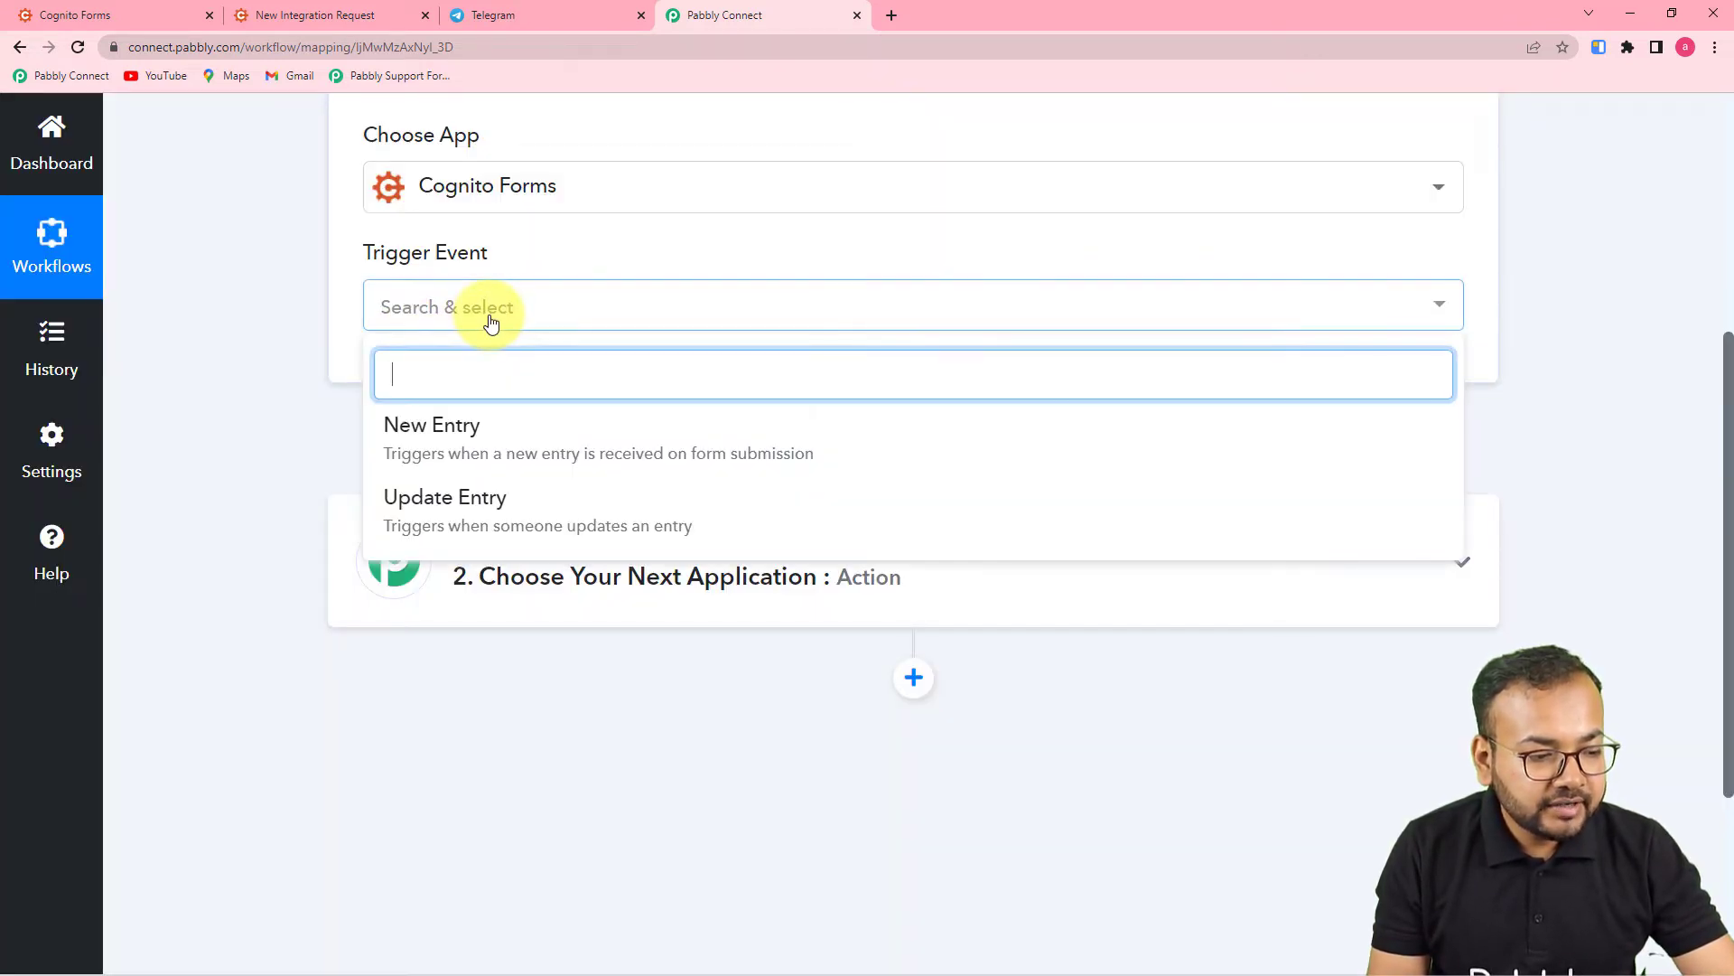
{"action": "left_click", "coordinate": [524, 440]}
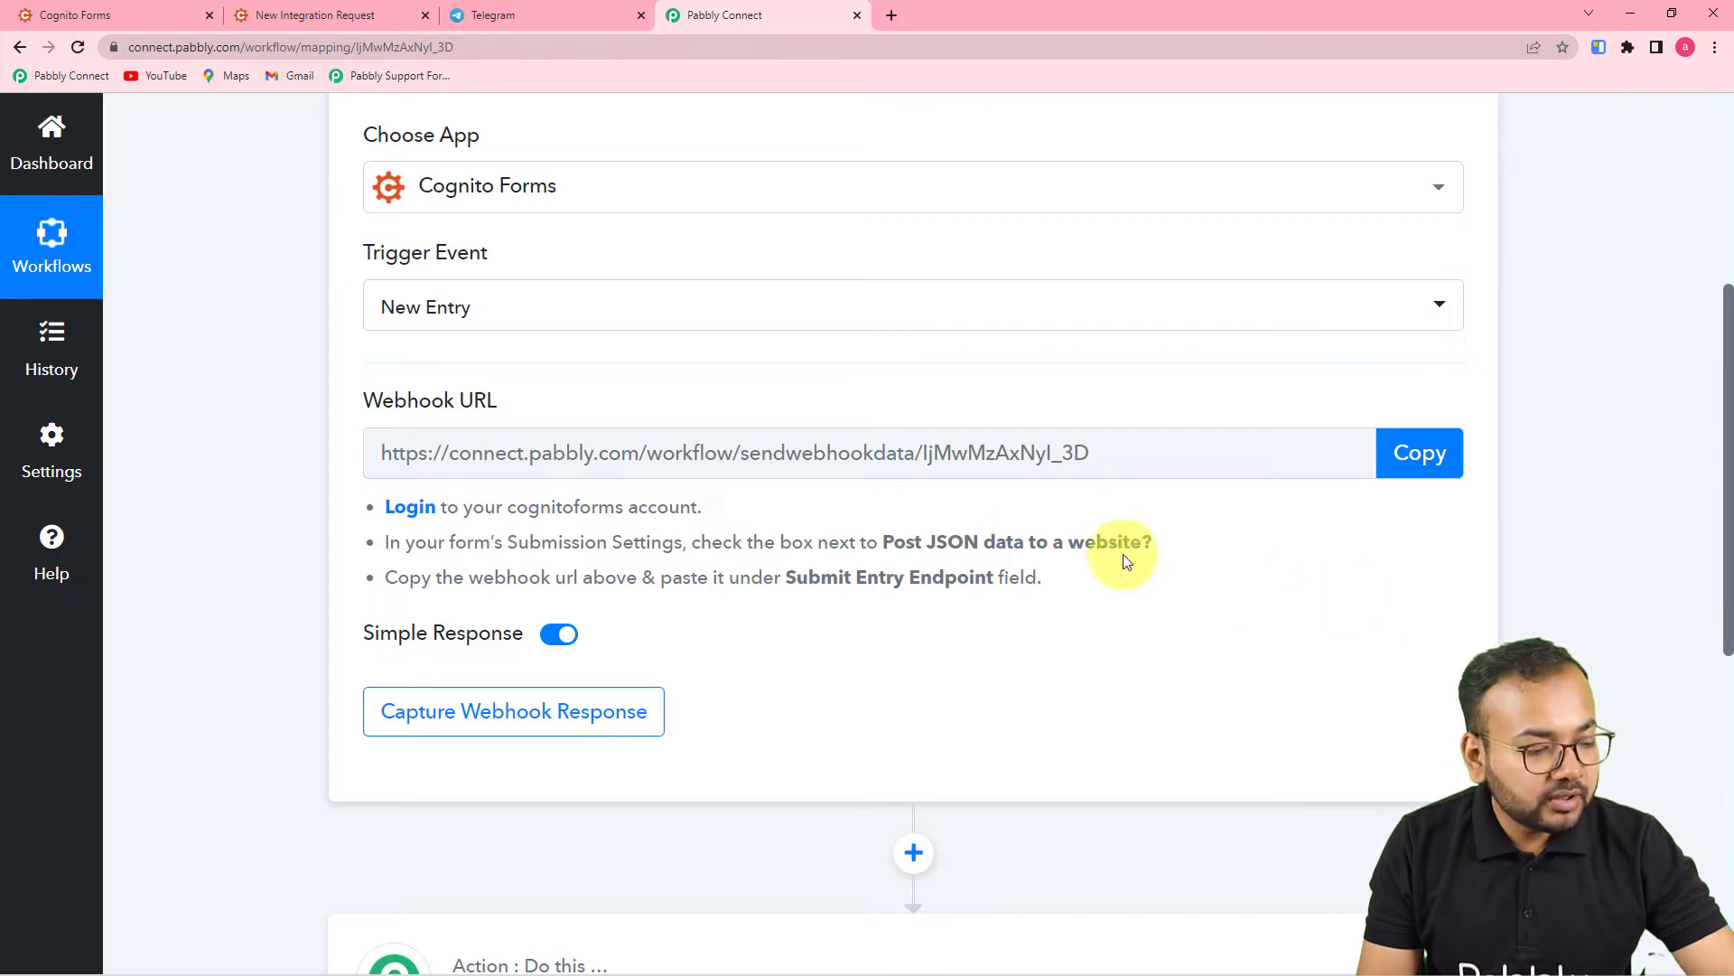
{"action": "left_click", "coordinate": [1401, 471]}
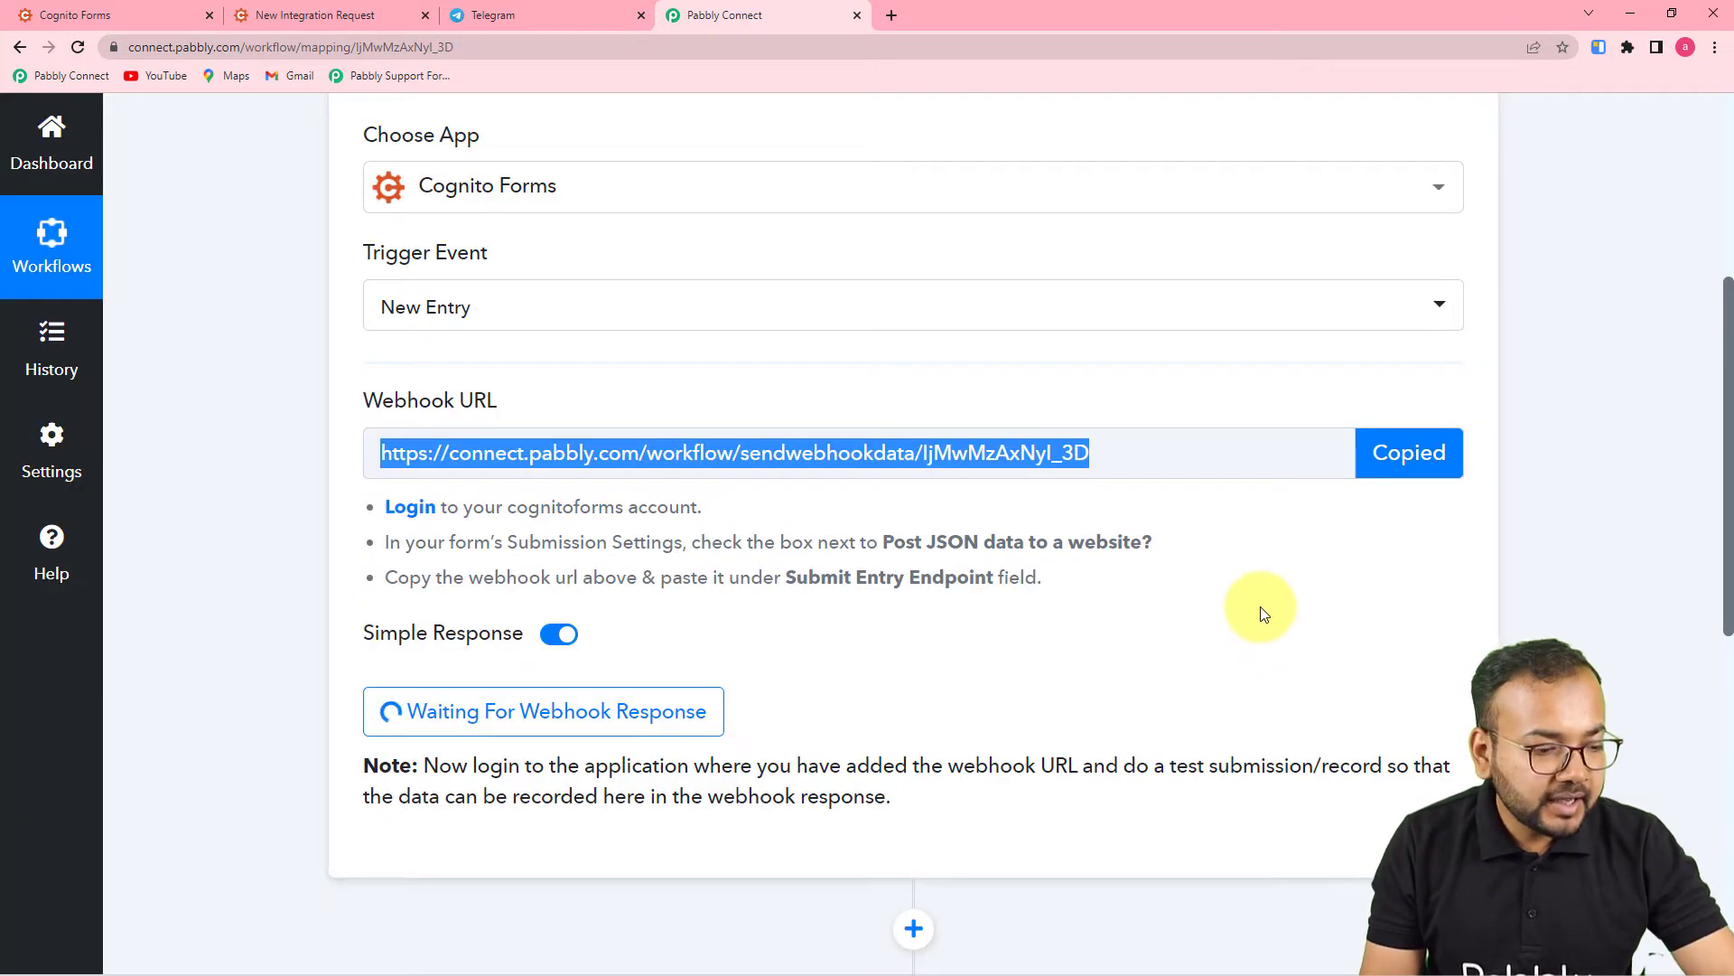
{"action": "left_click", "coordinate": [112, 13]}
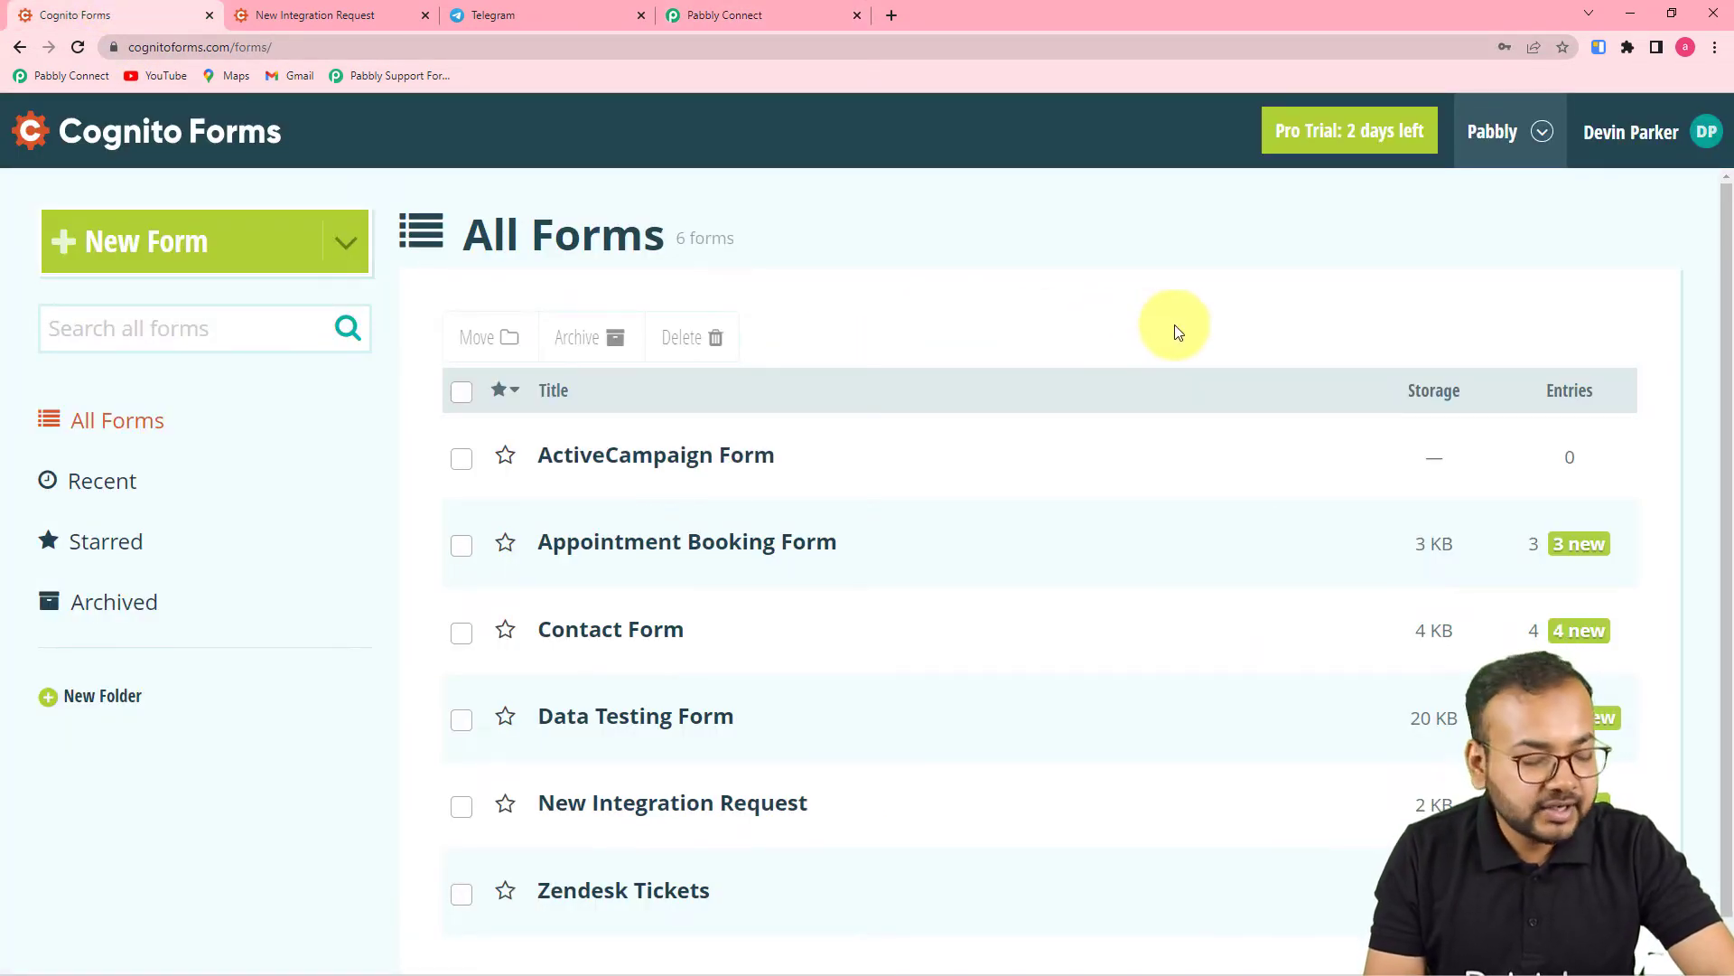
- Open the New Integration Request form in the Cognito Forms builder
{"action": "scroll", "coordinate": [1177, 330], "scroll_direction": "down", "scroll_amount": 1}
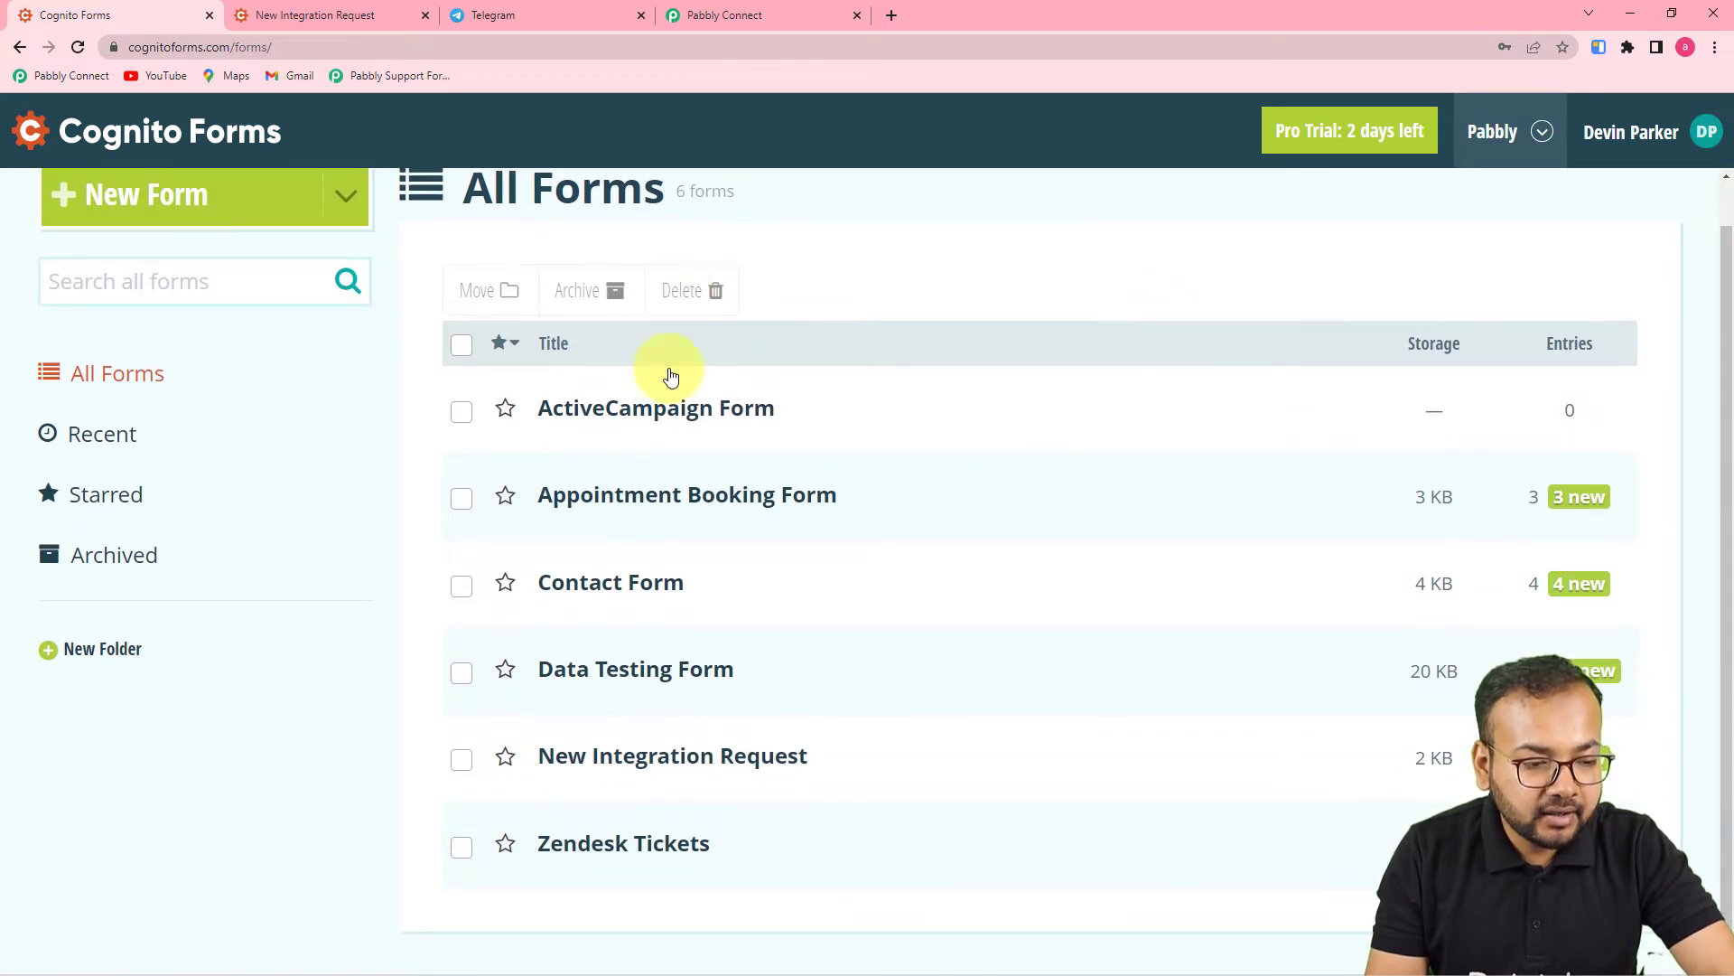
{"action": "mouse_move", "coordinate": [575, 772]}
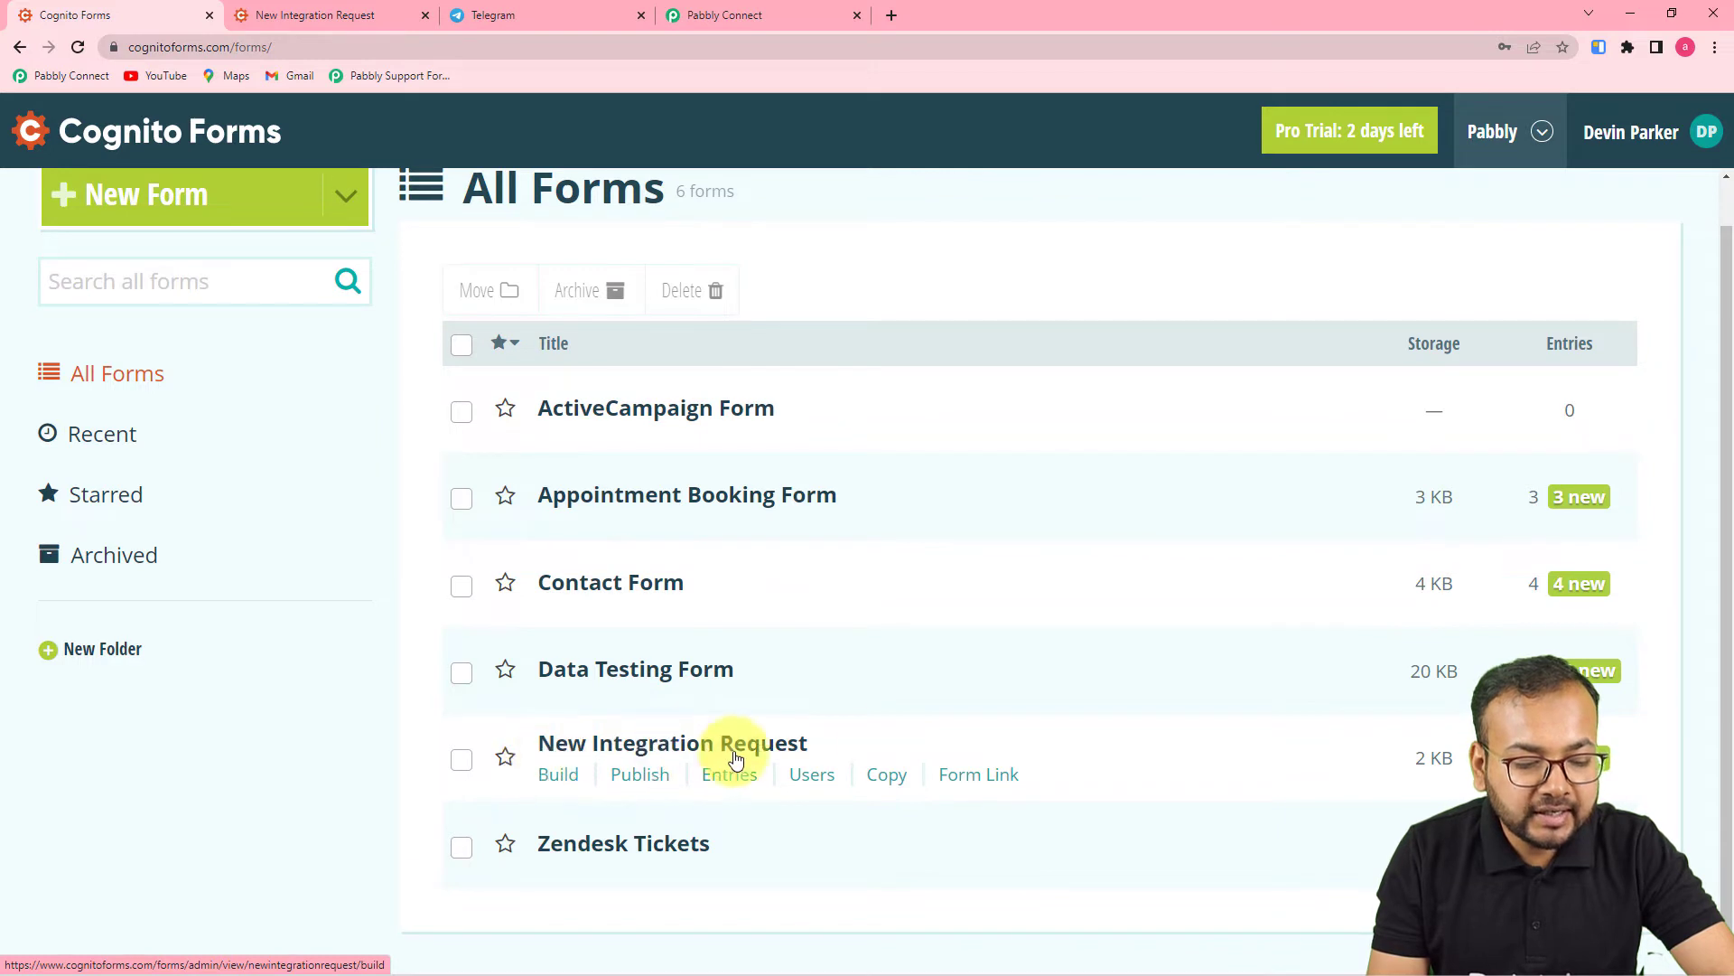
{"action": "mouse_move", "coordinate": [720, 755]}
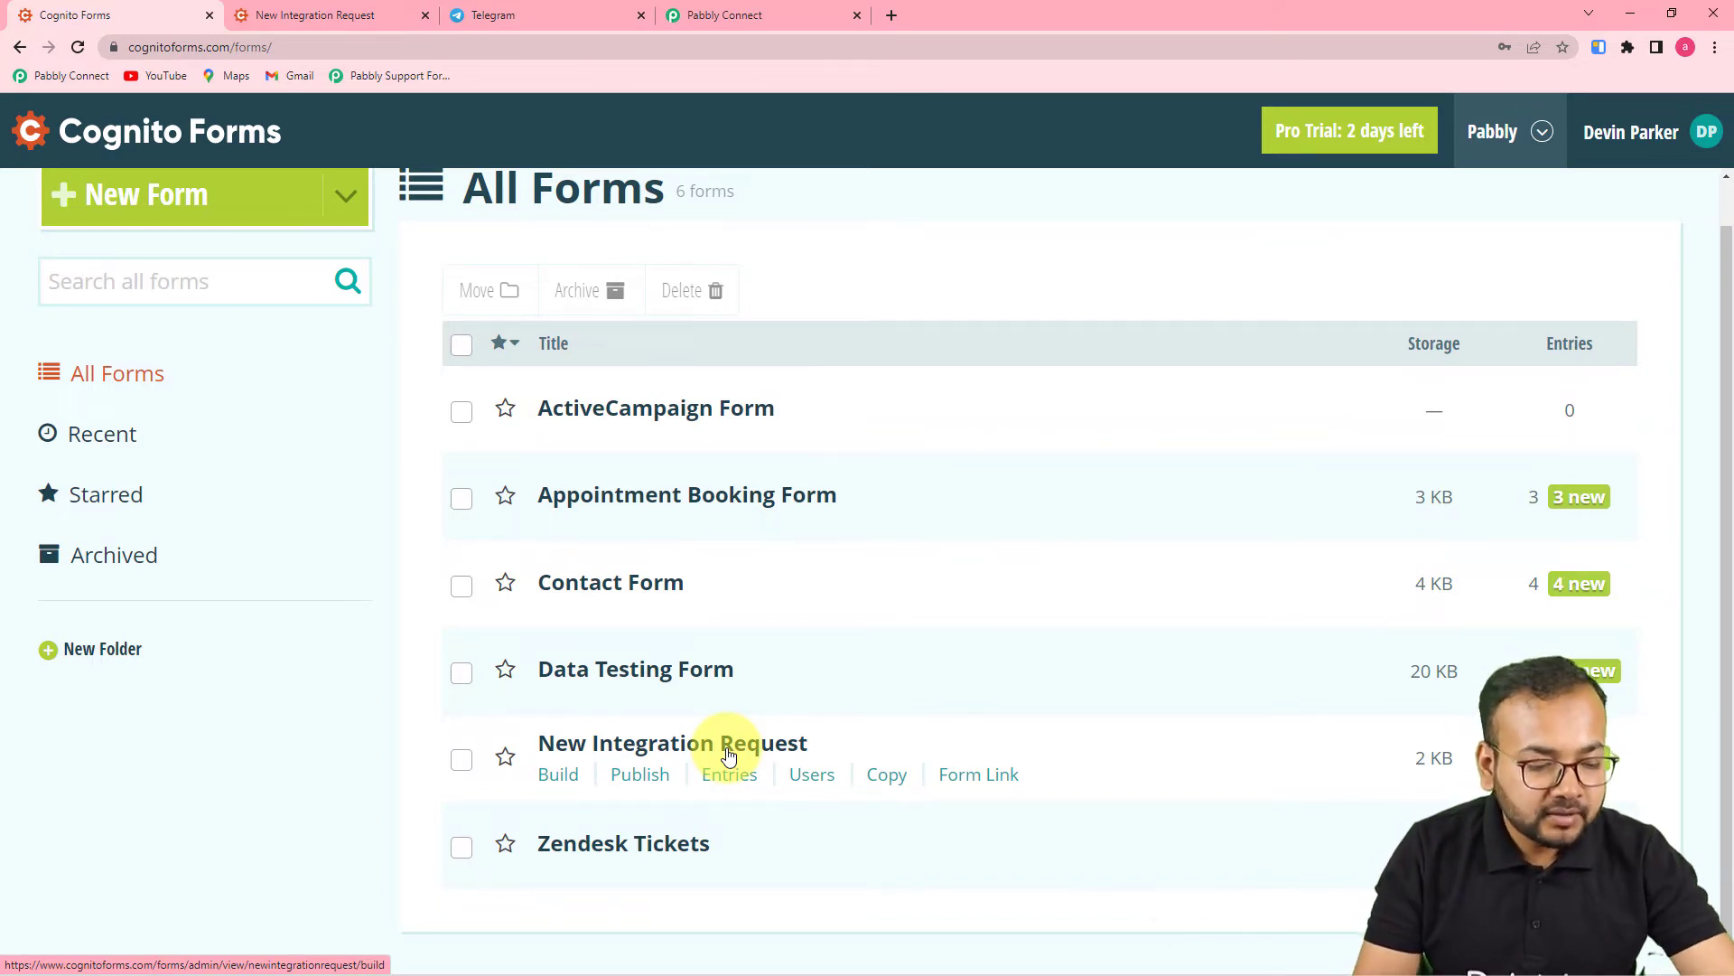
{"action": "left_click", "coordinate": [552, 782]}
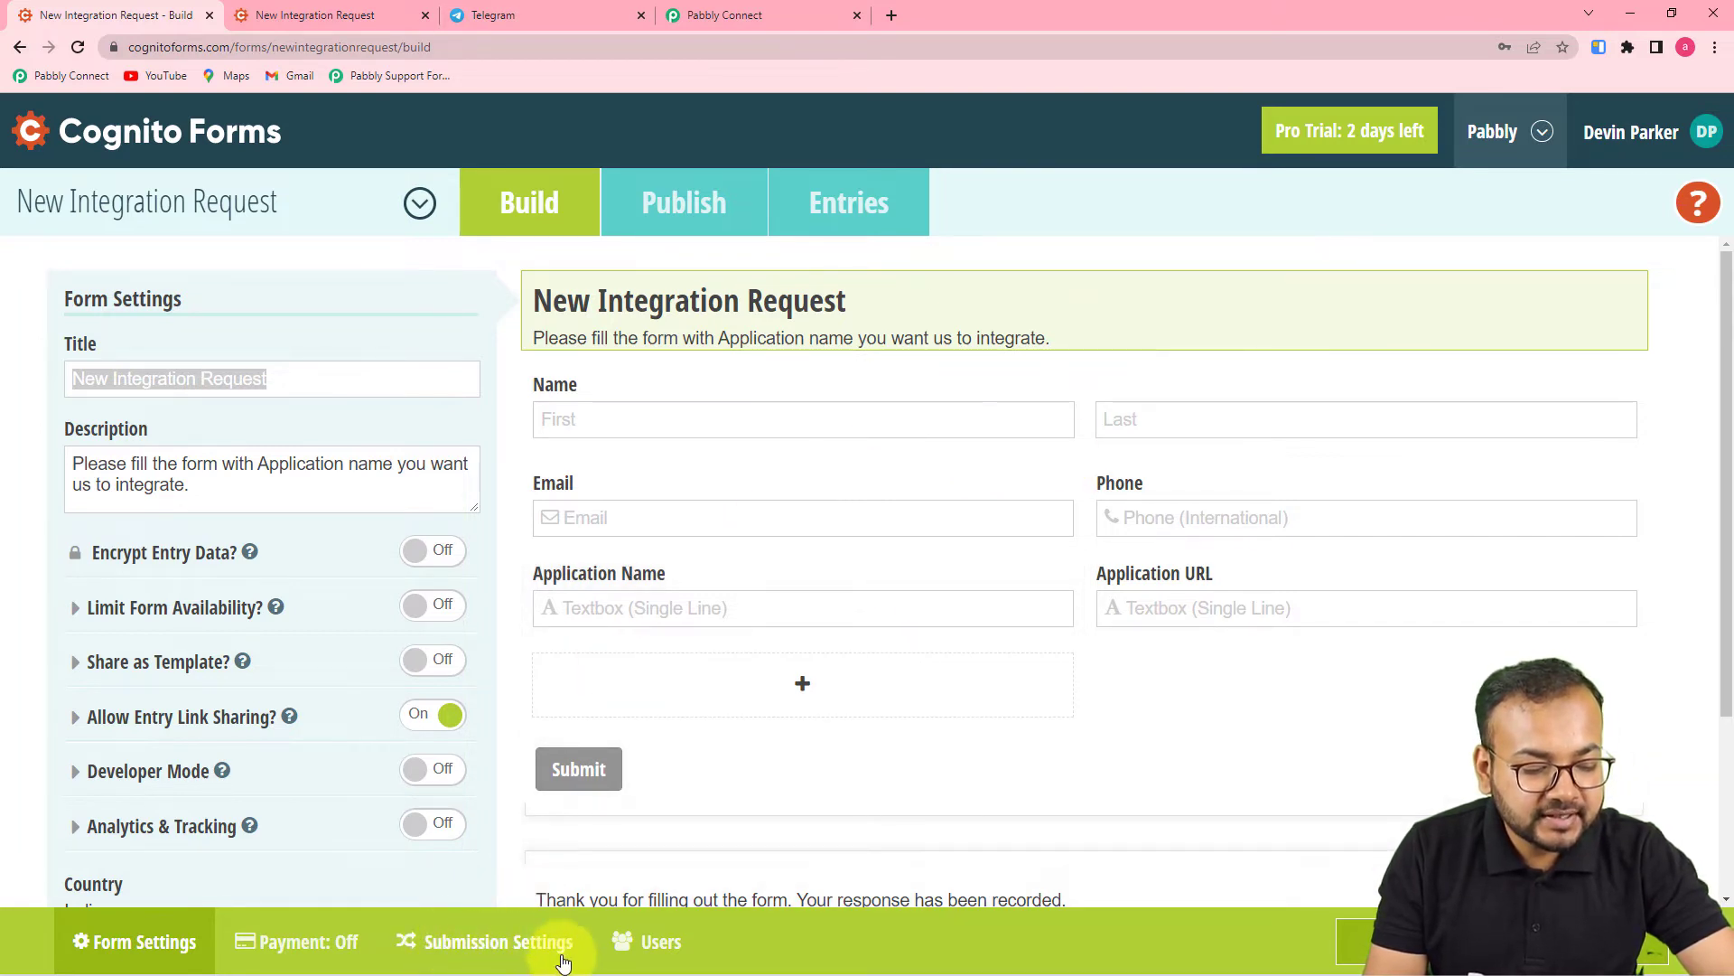
- Turn on Post JSON Data to a Website in the form's submission settings
{"action": "left_click", "coordinate": [441, 954]}
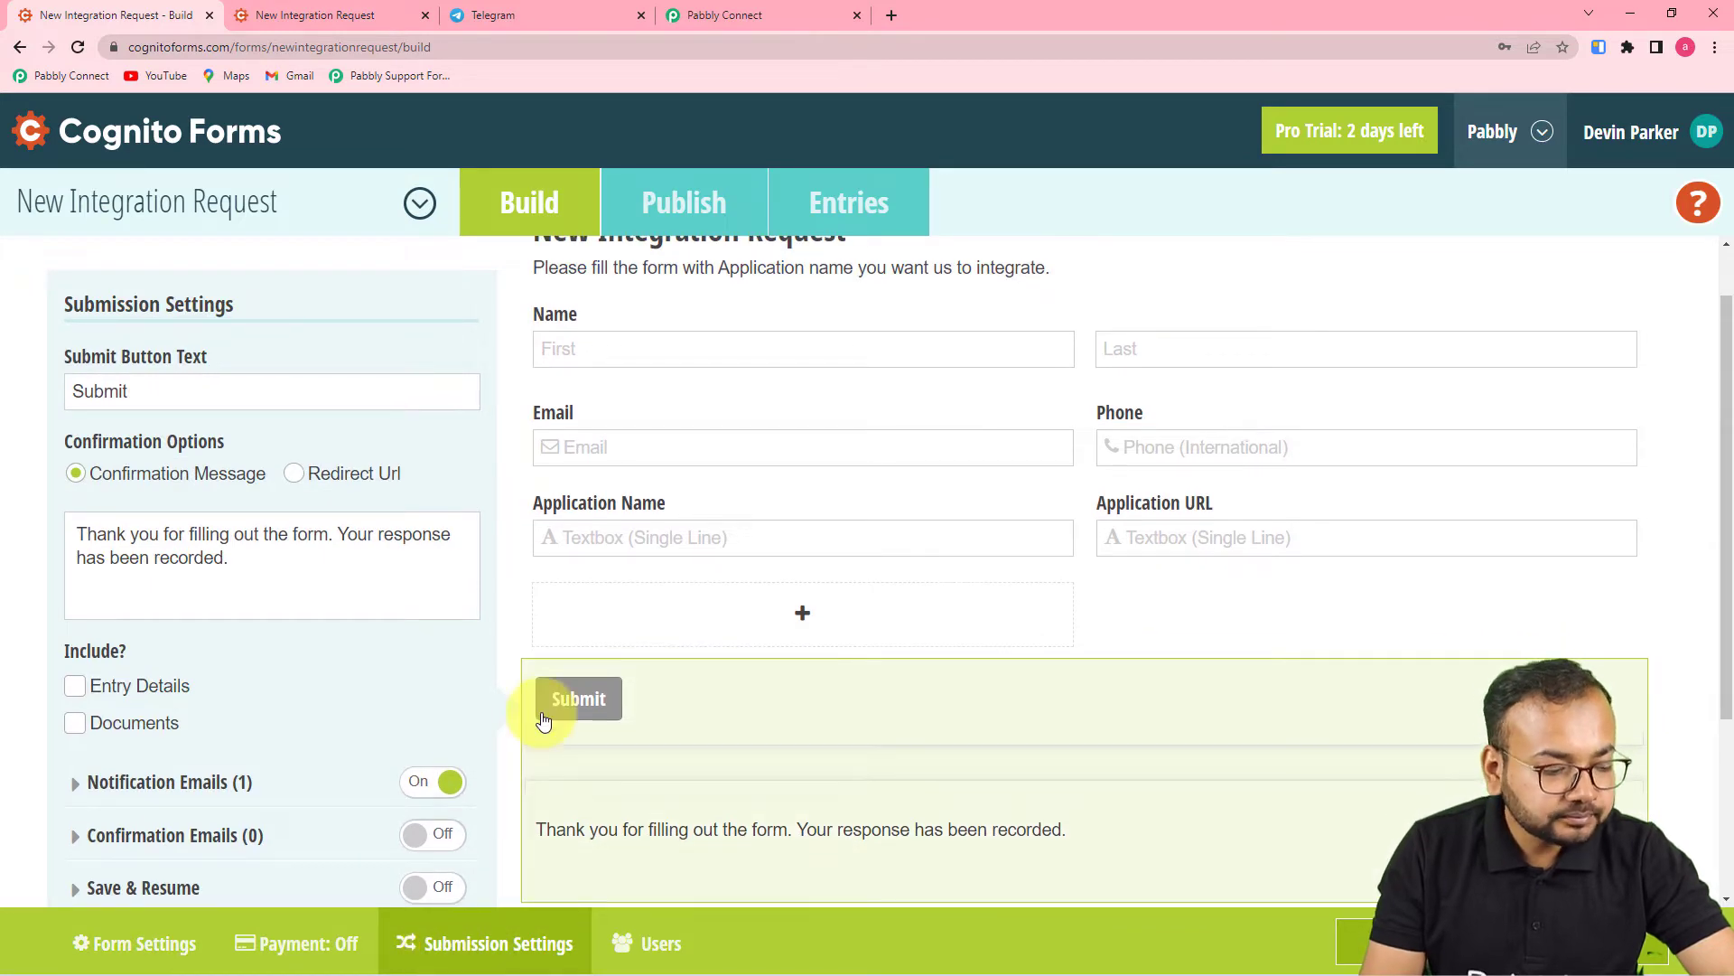
{"action": "scroll", "coordinate": [582, 639], "scroll_direction": "down", "scroll_amount": 2}
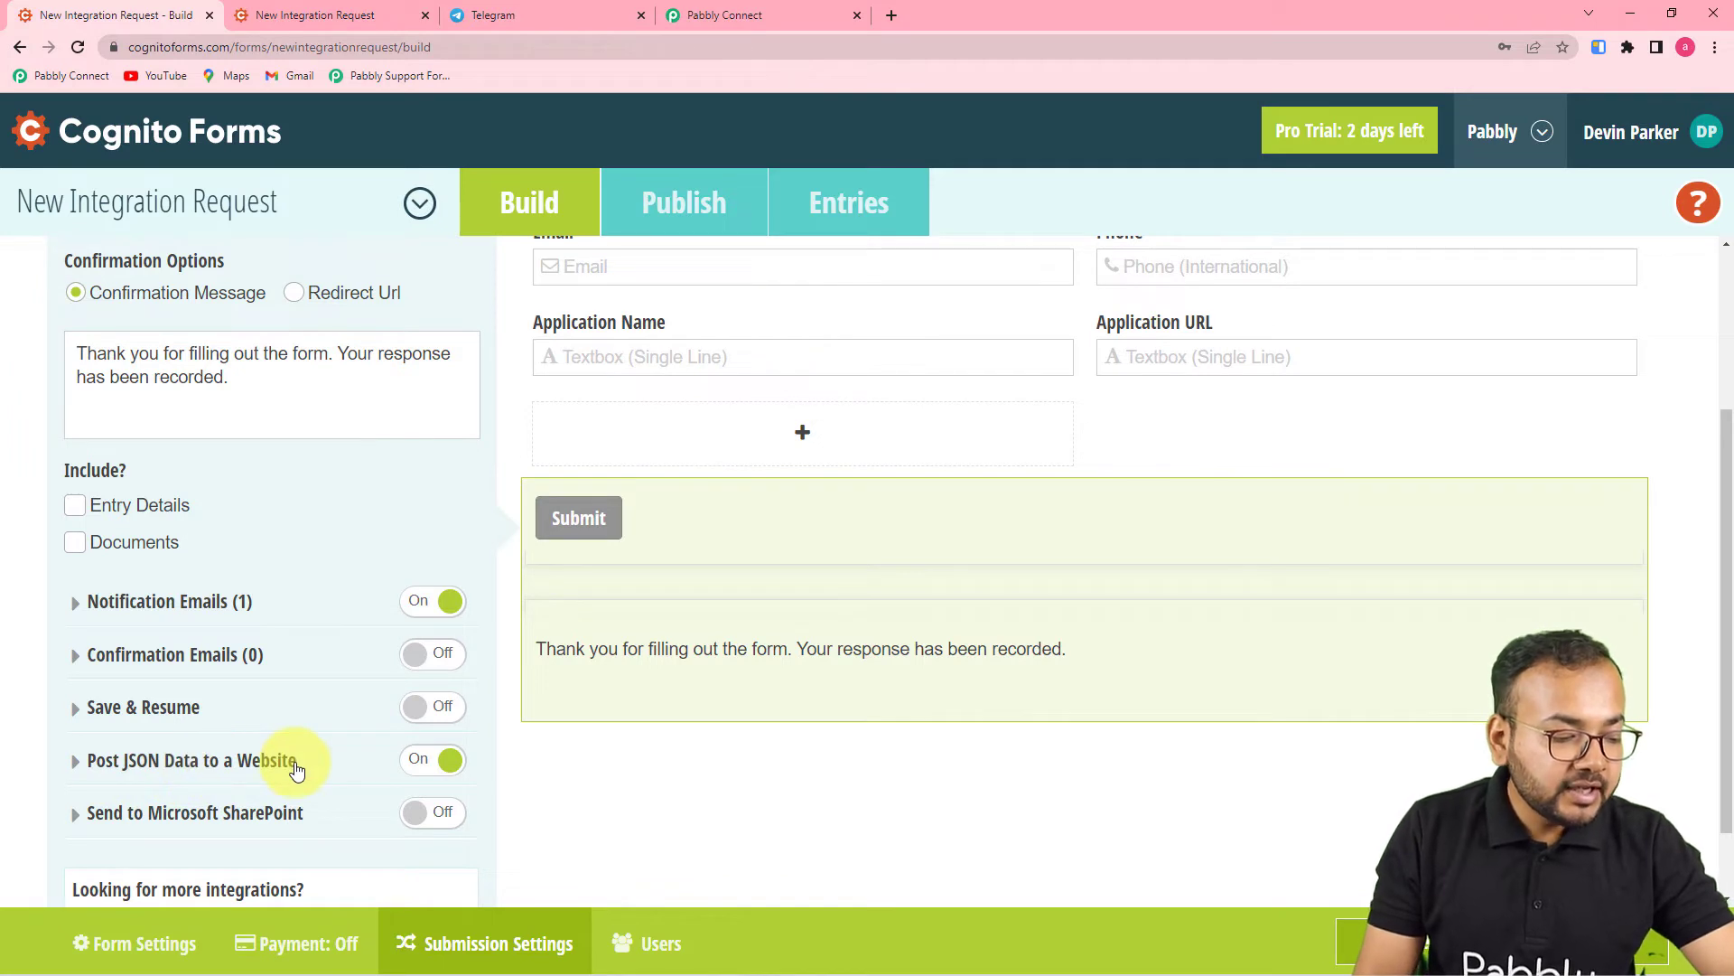
{"action": "left_click", "coordinate": [172, 766]}
{"action": "scroll", "coordinate": [170, 763], "scroll_direction": "down", "scroll_amount": 2}
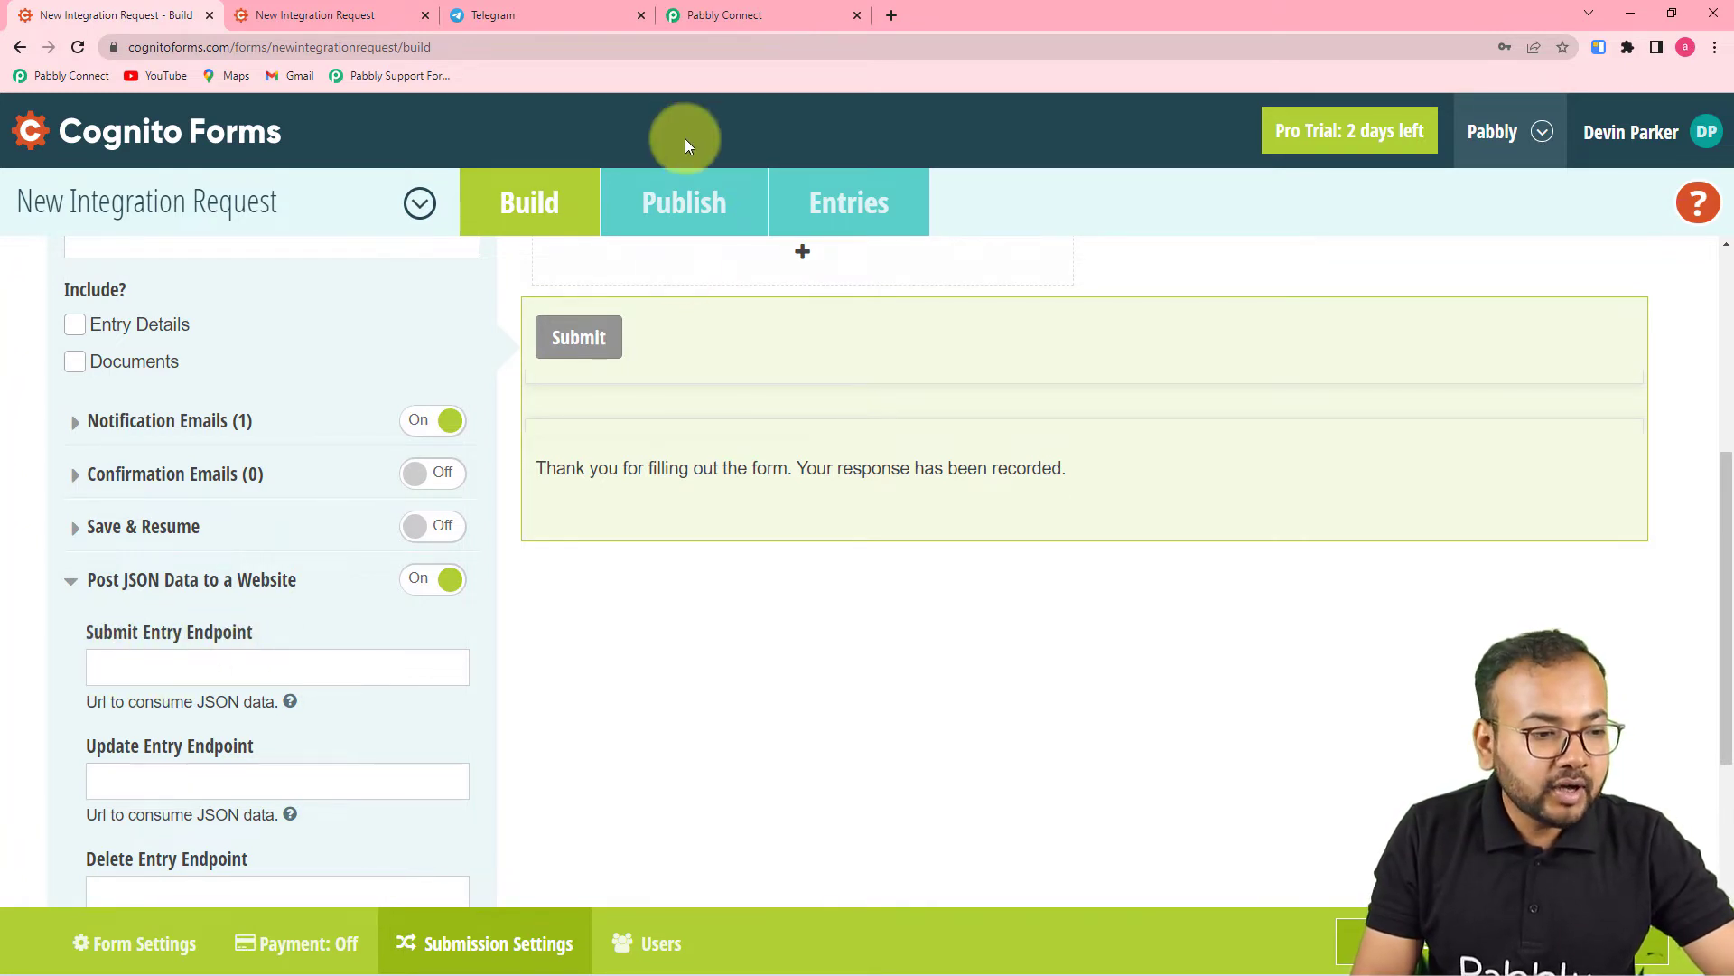
- Paste the Pabbly Connect webhook URL into the Submit Entry Endpoint field
{"action": "left_click", "coordinate": [735, 13]}
{"action": "left_click_drag", "start_coordinate": [673, 453], "coordinate": [144, 5]}
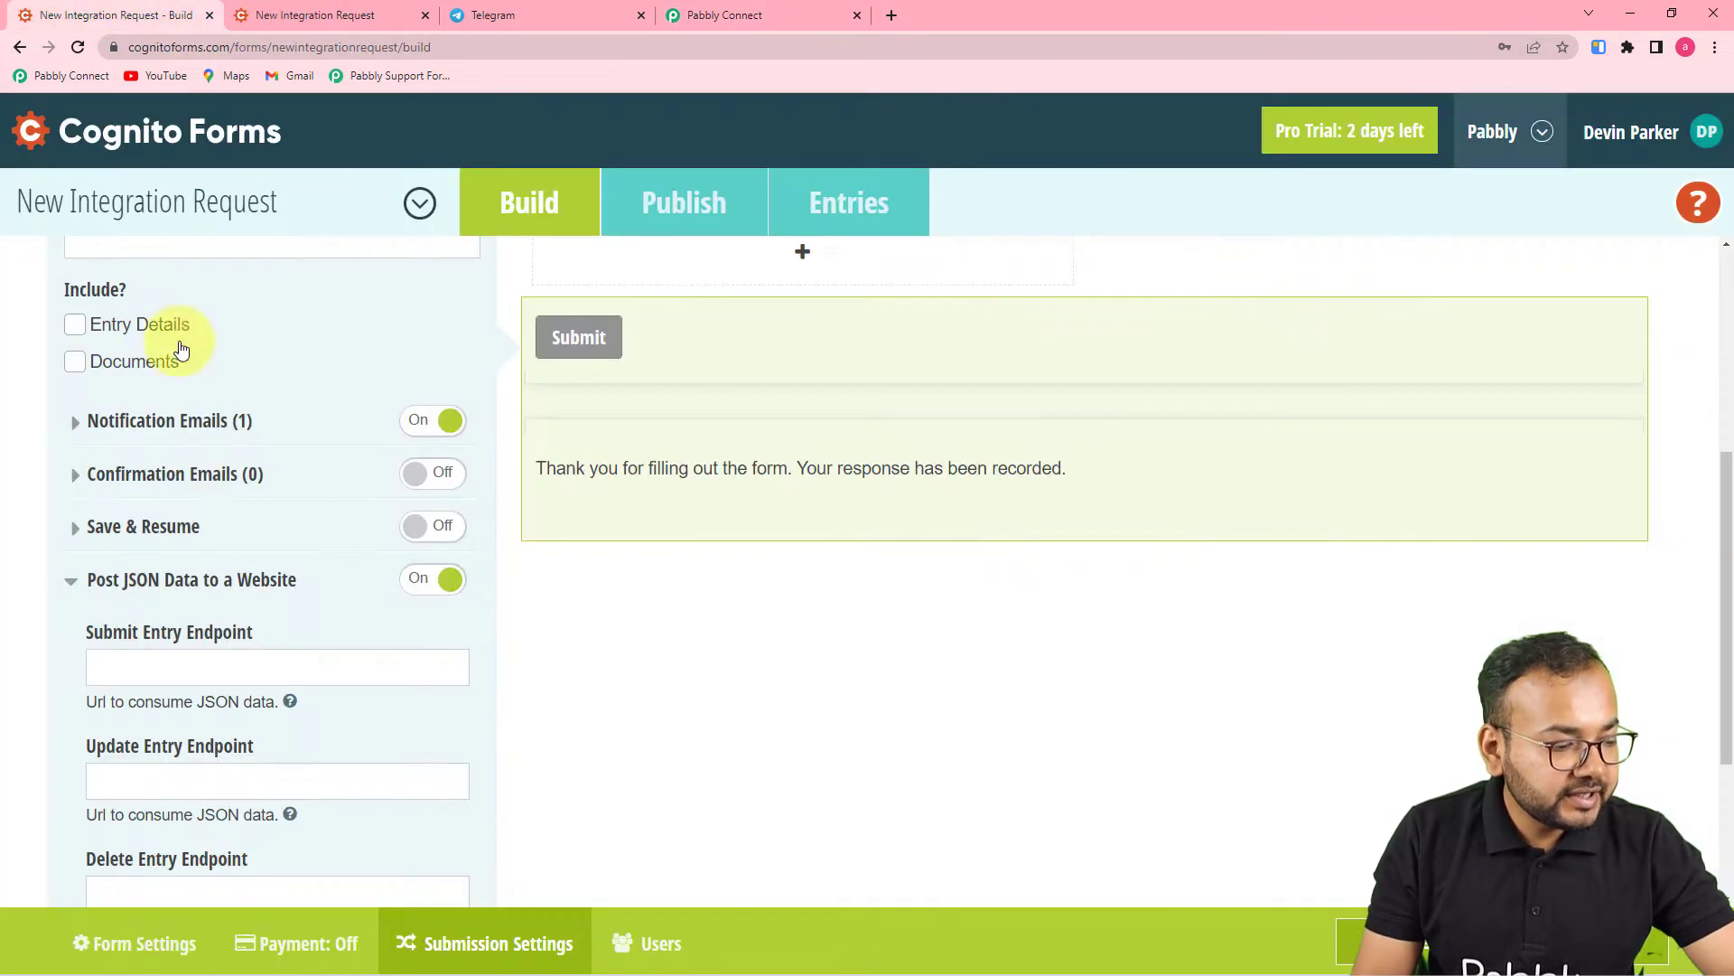
{"action": "right_click", "coordinate": [143, 670]}
{"action": "left_click", "coordinate": [202, 542]}
{"action": "scroll", "coordinate": [297, 733], "scroll_direction": "down", "scroll_amount": 2}
{"action": "scroll", "coordinate": [296, 734], "scroll_direction": "down", "scroll_amount": 1}
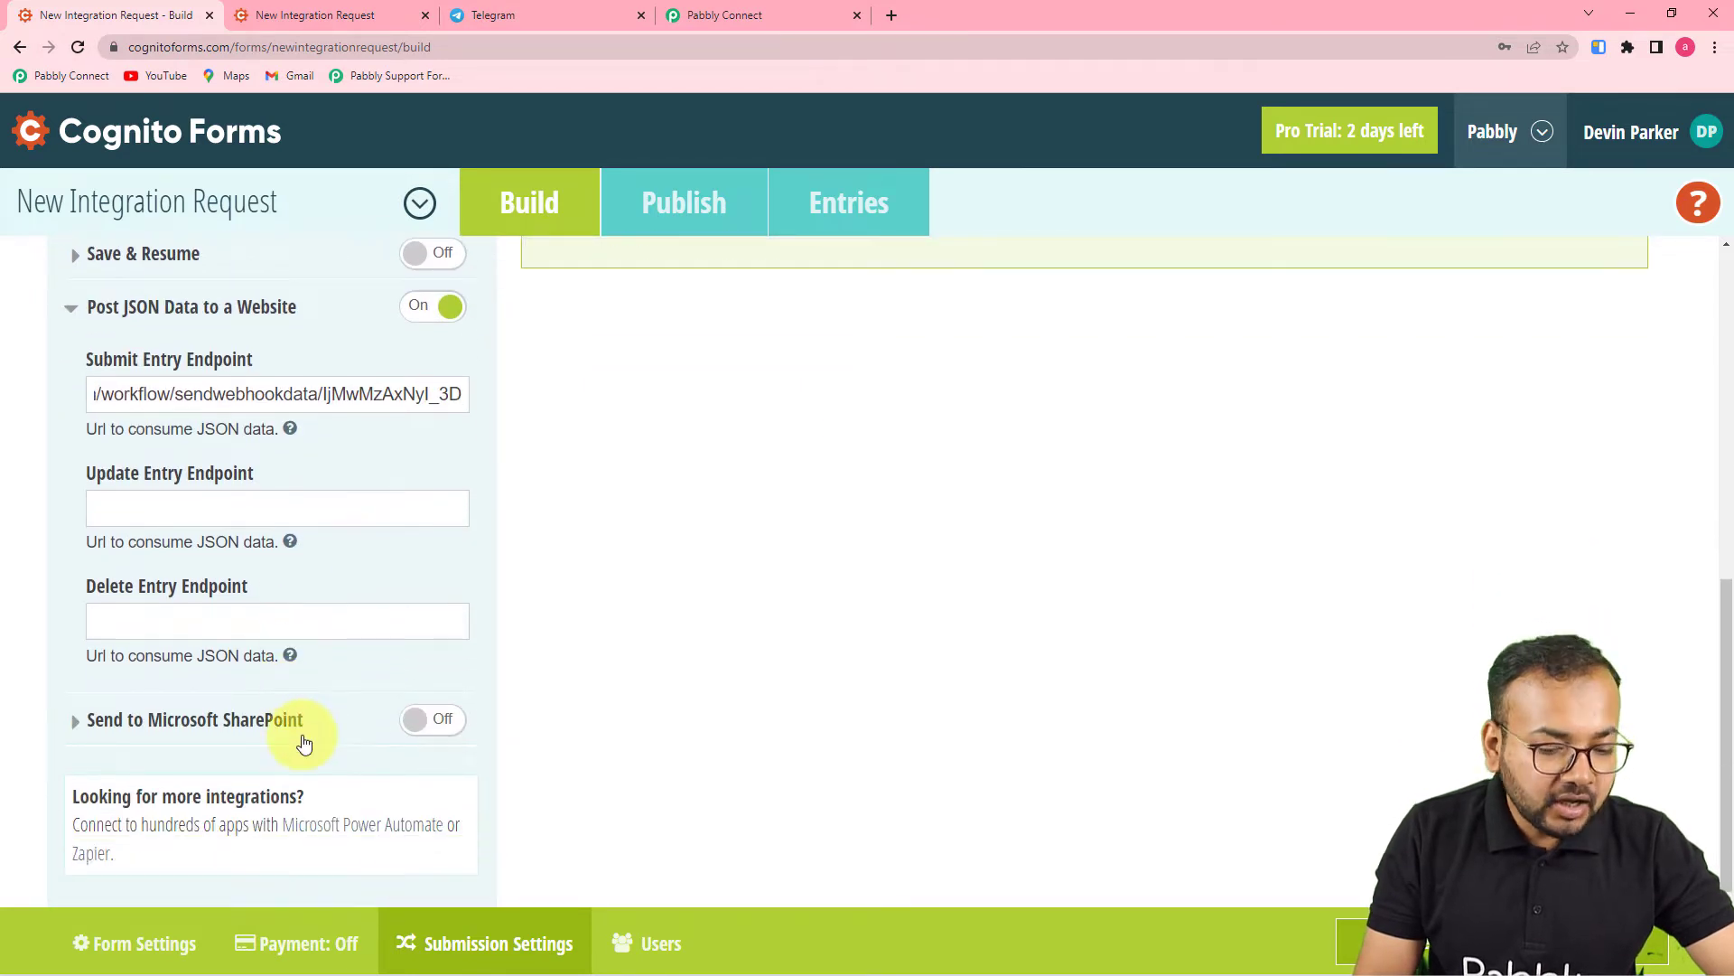
{"action": "left_click", "coordinate": [1396, 753]}
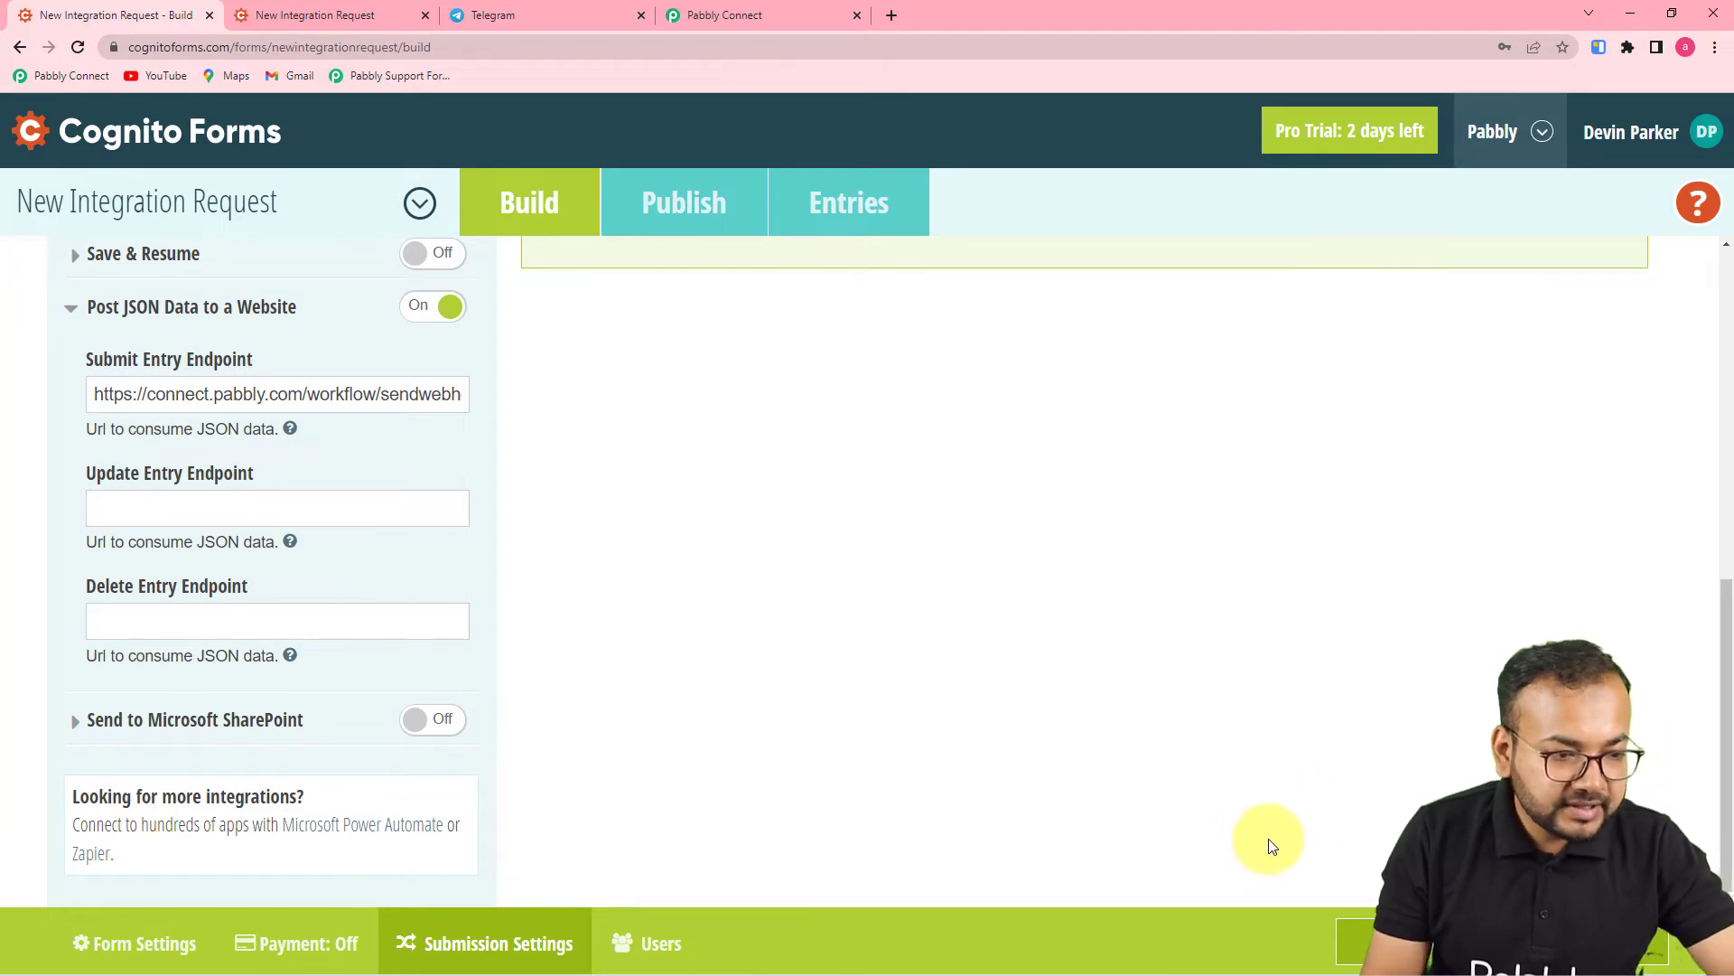
{"action": "left_click", "coordinate": [660, 202]}
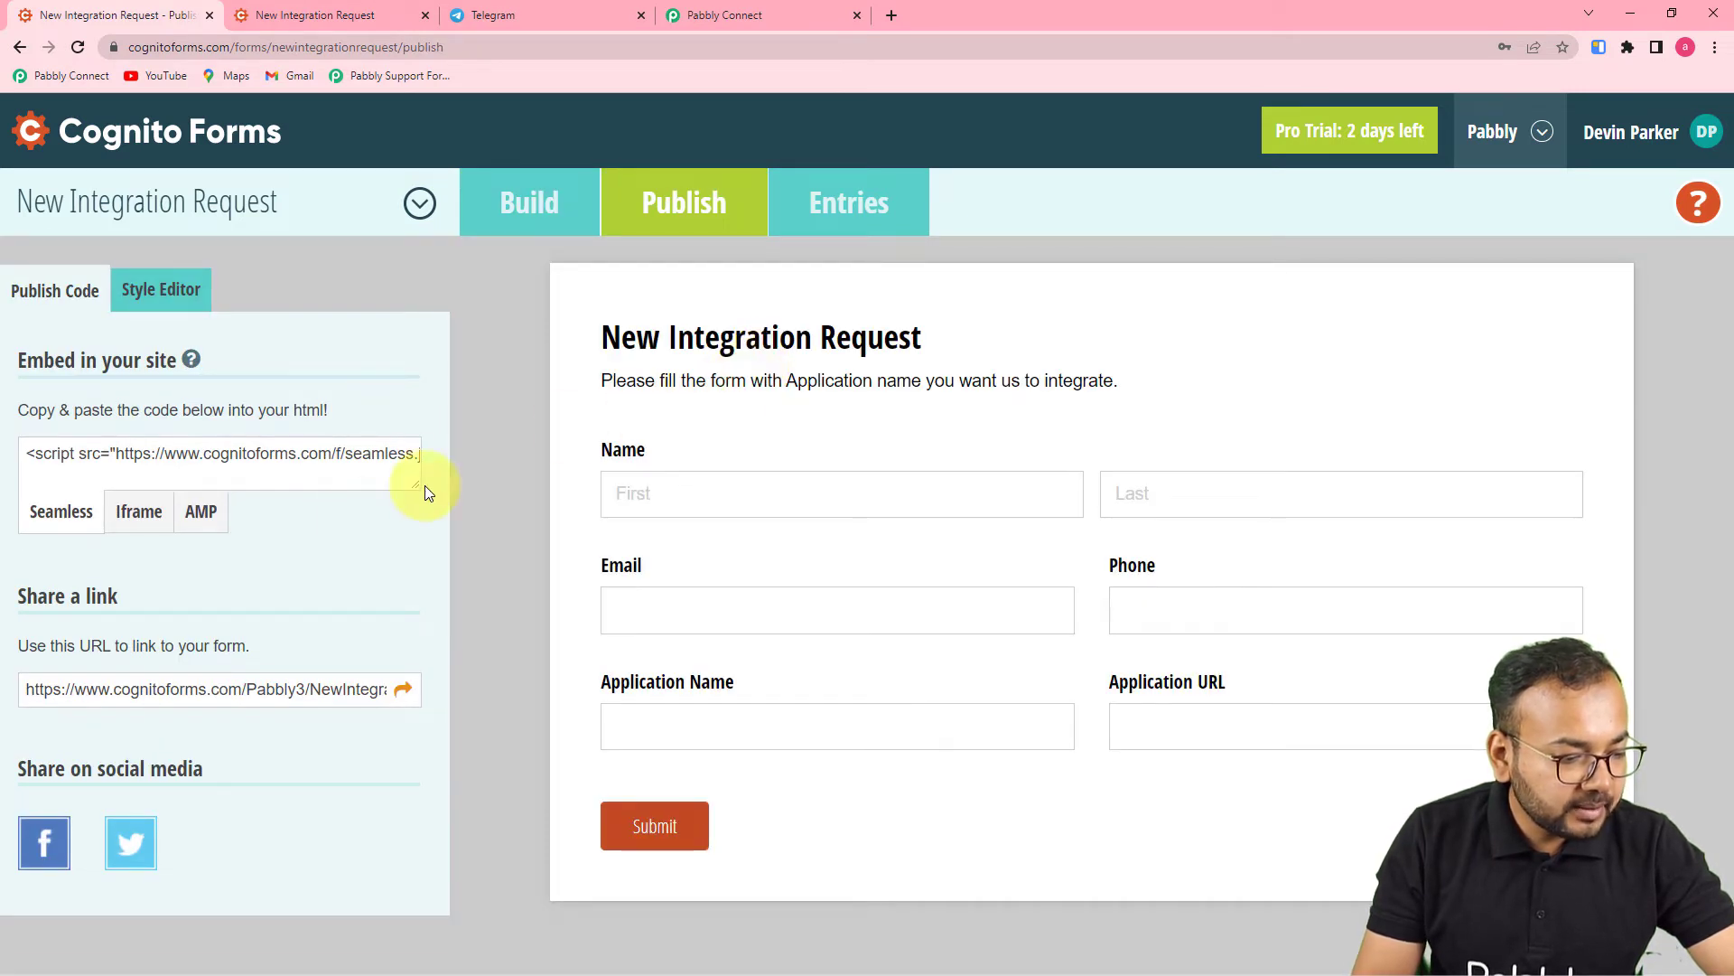
- Open the shareable New Integration Request form link in its own browser tab
{"action": "left_click", "coordinate": [404, 694]}
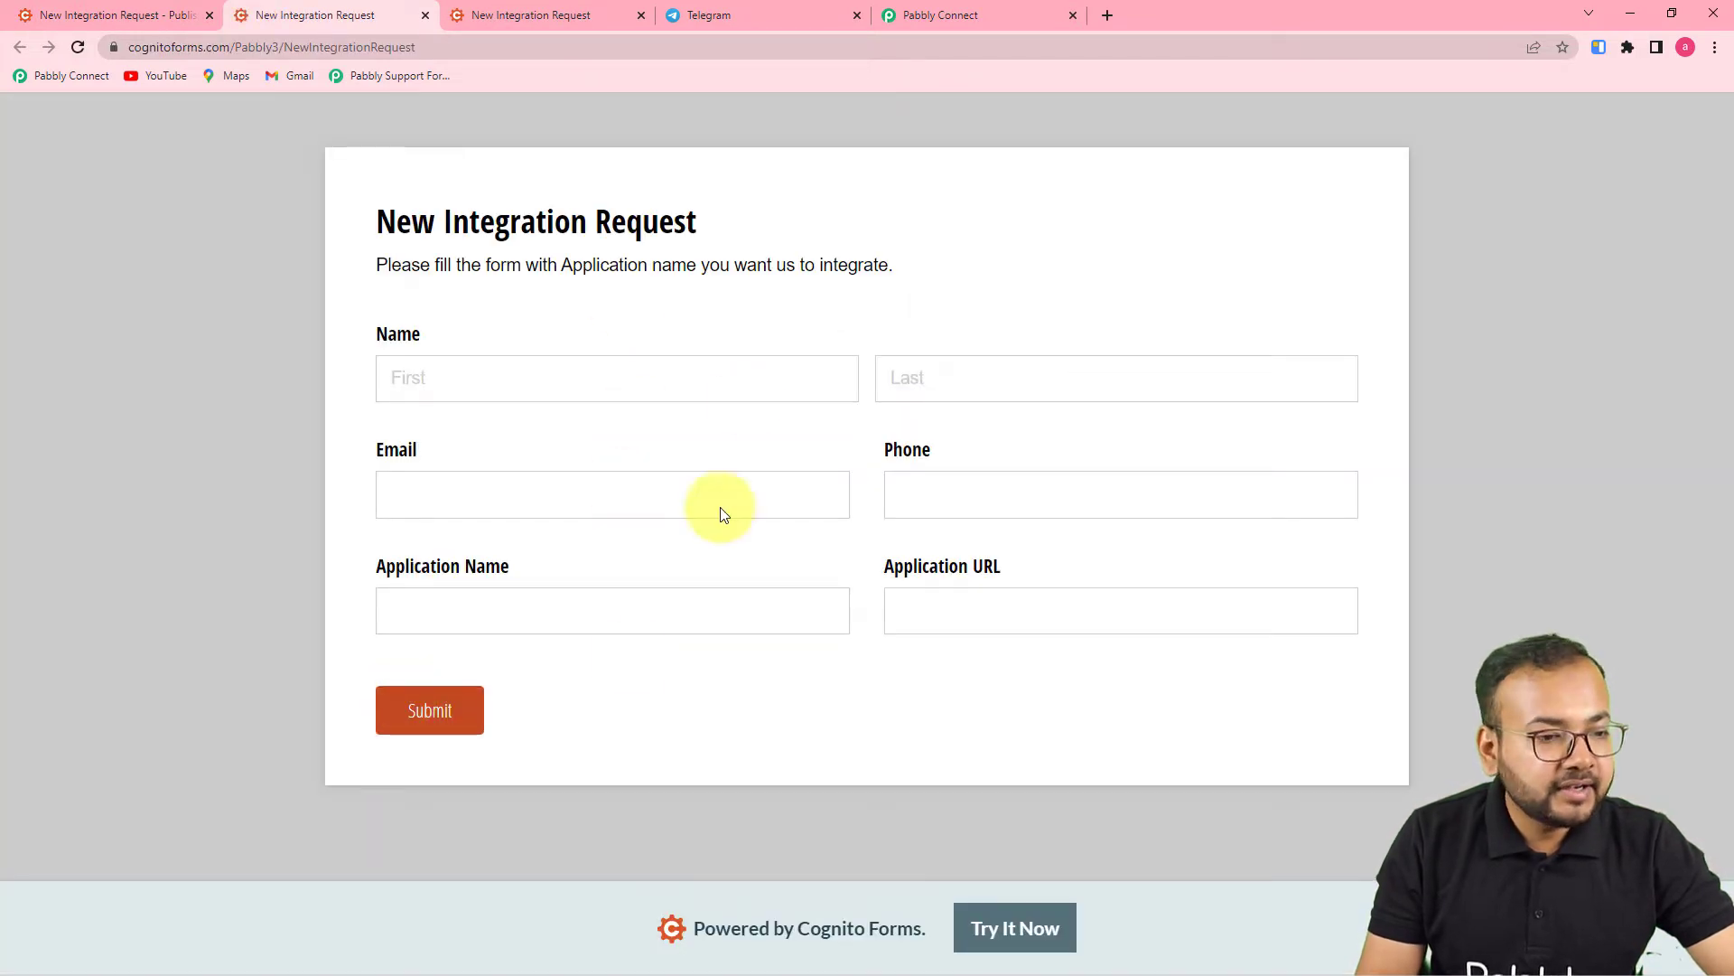
{"action": "left_click", "coordinate": [939, 15]}
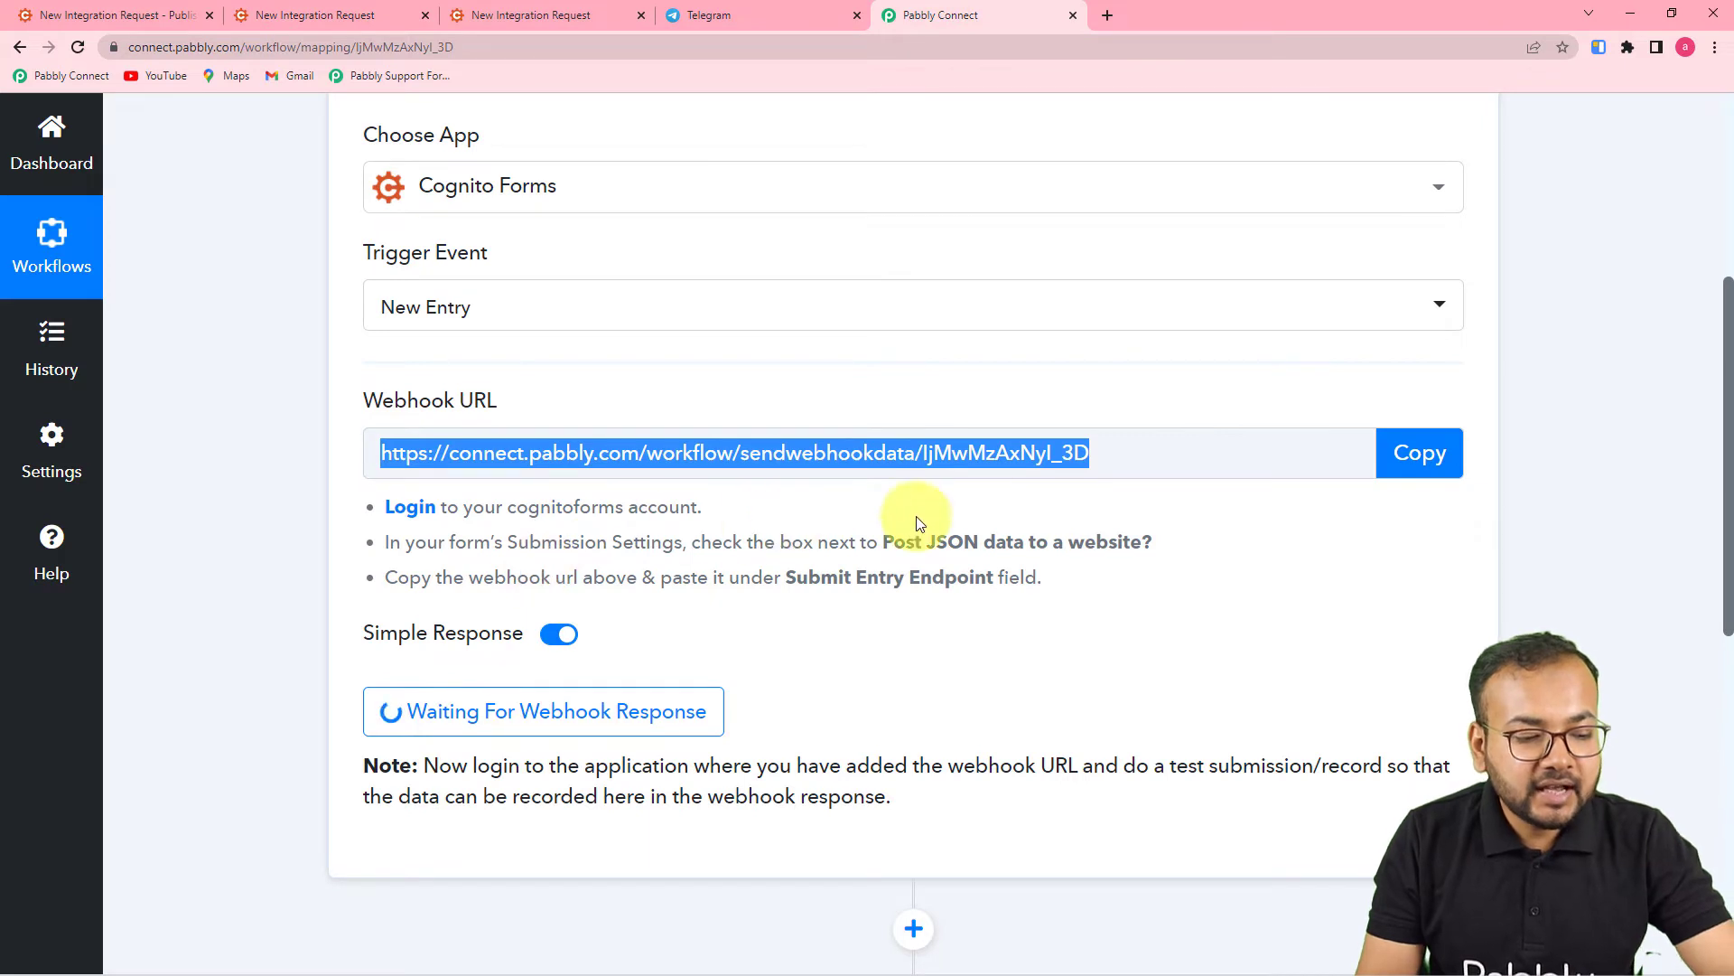
{"action": "left_click", "coordinate": [1433, 464]}
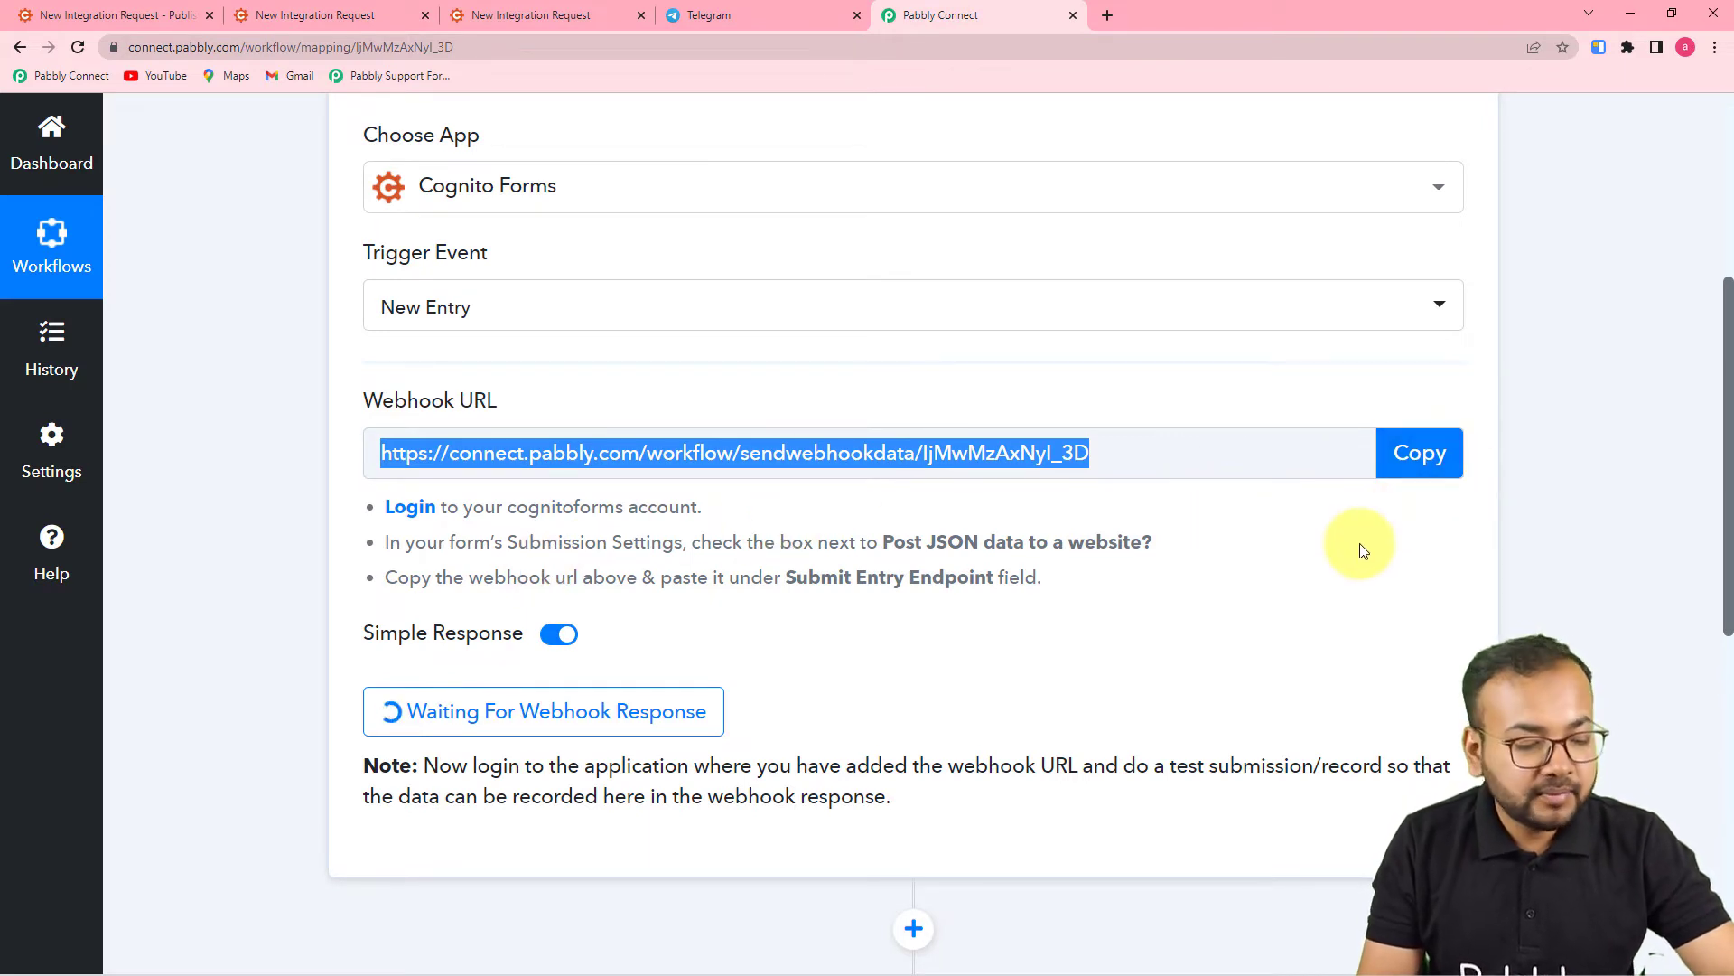
{"action": "scroll", "coordinate": [1359, 543], "scroll_direction": "down", "scroll_amount": 2}
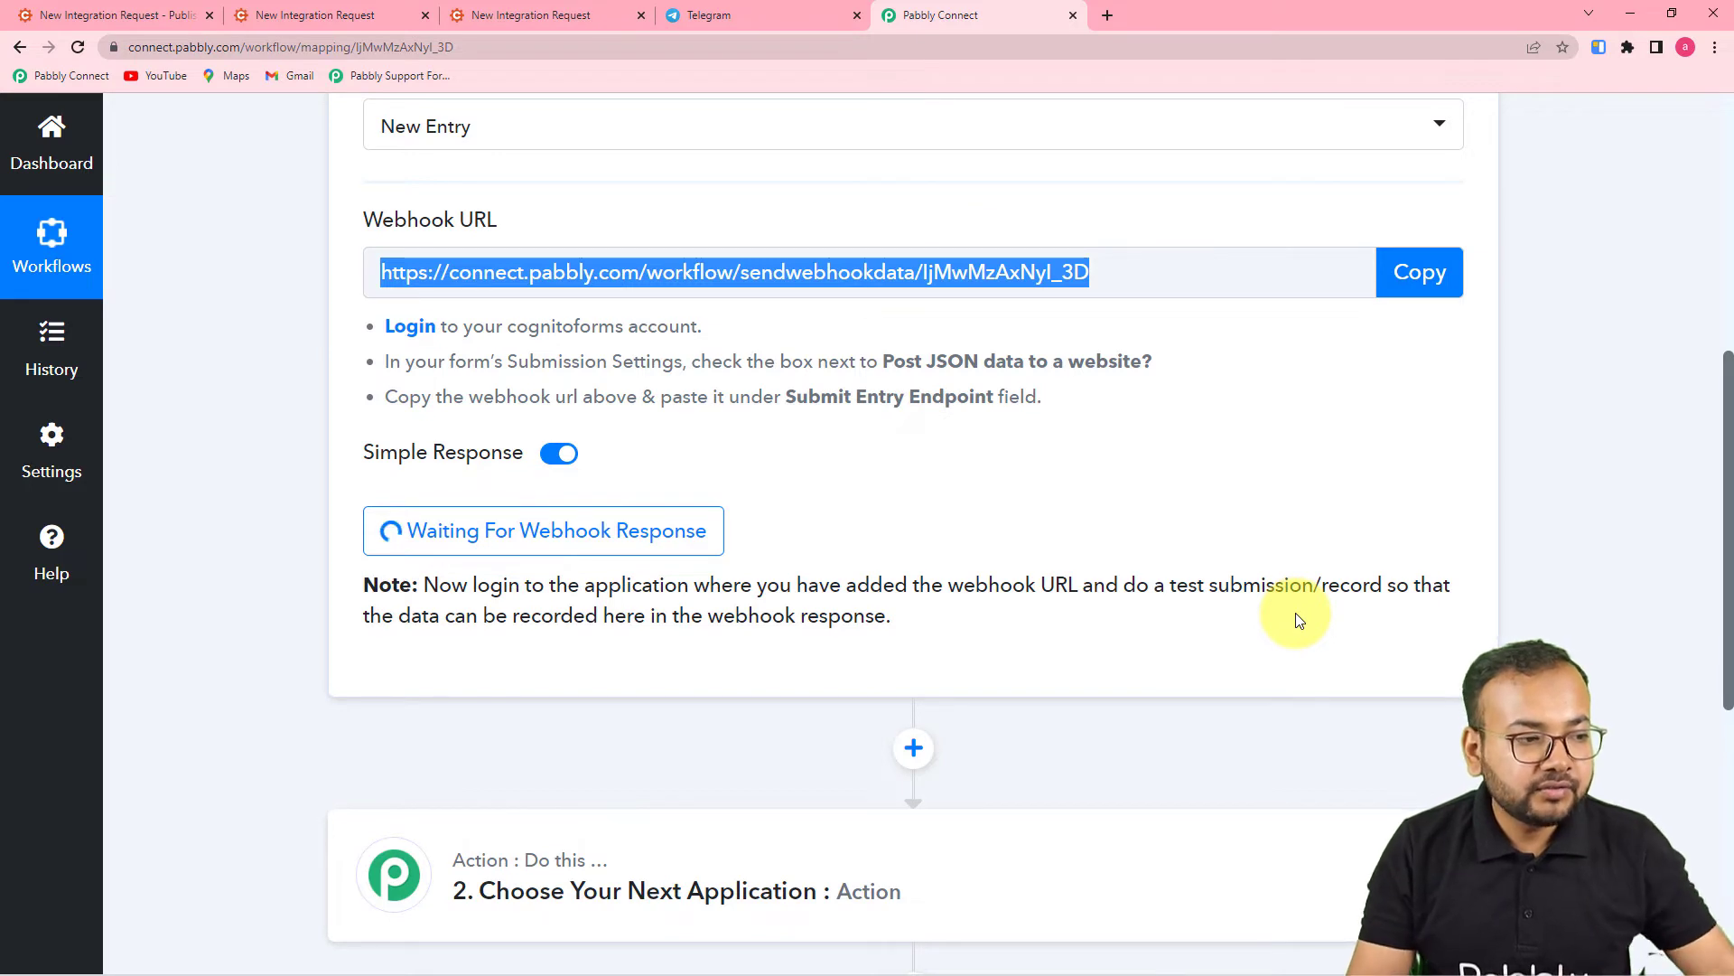
{"action": "left_click", "coordinate": [327, 18]}
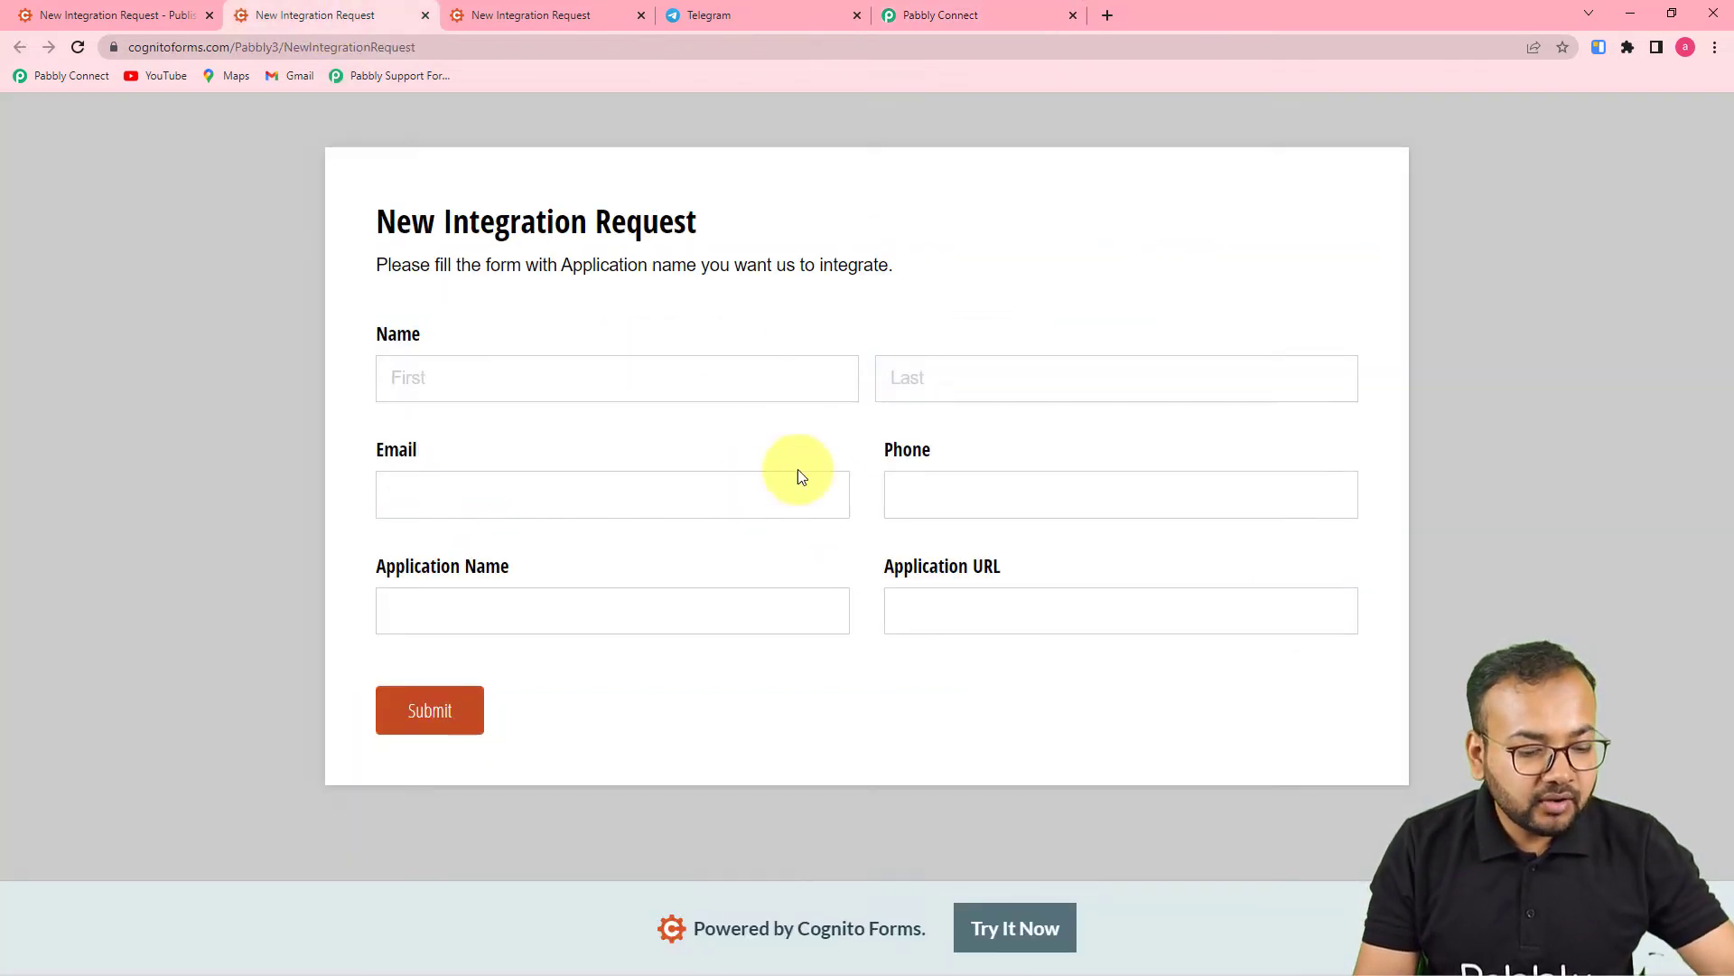
- Fill in the test entry's first and last name, e-mail address and phone number
{"action": "left_click", "coordinate": [635, 370]}
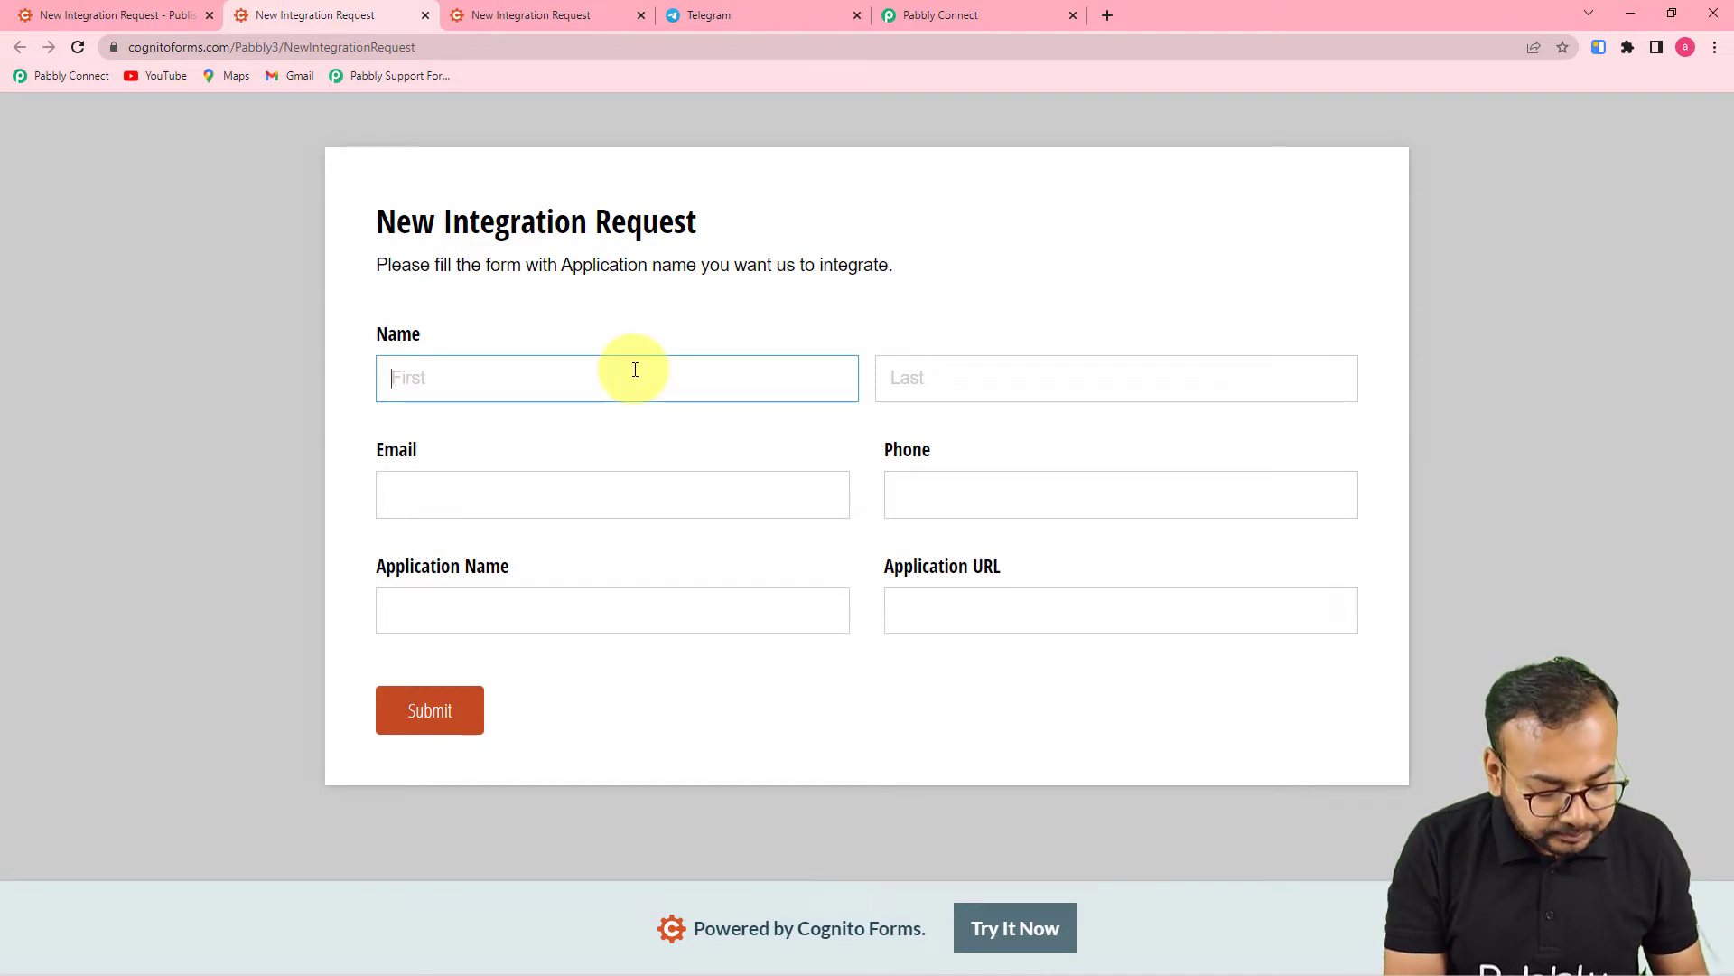
{"action": "type", "text": "Will"}
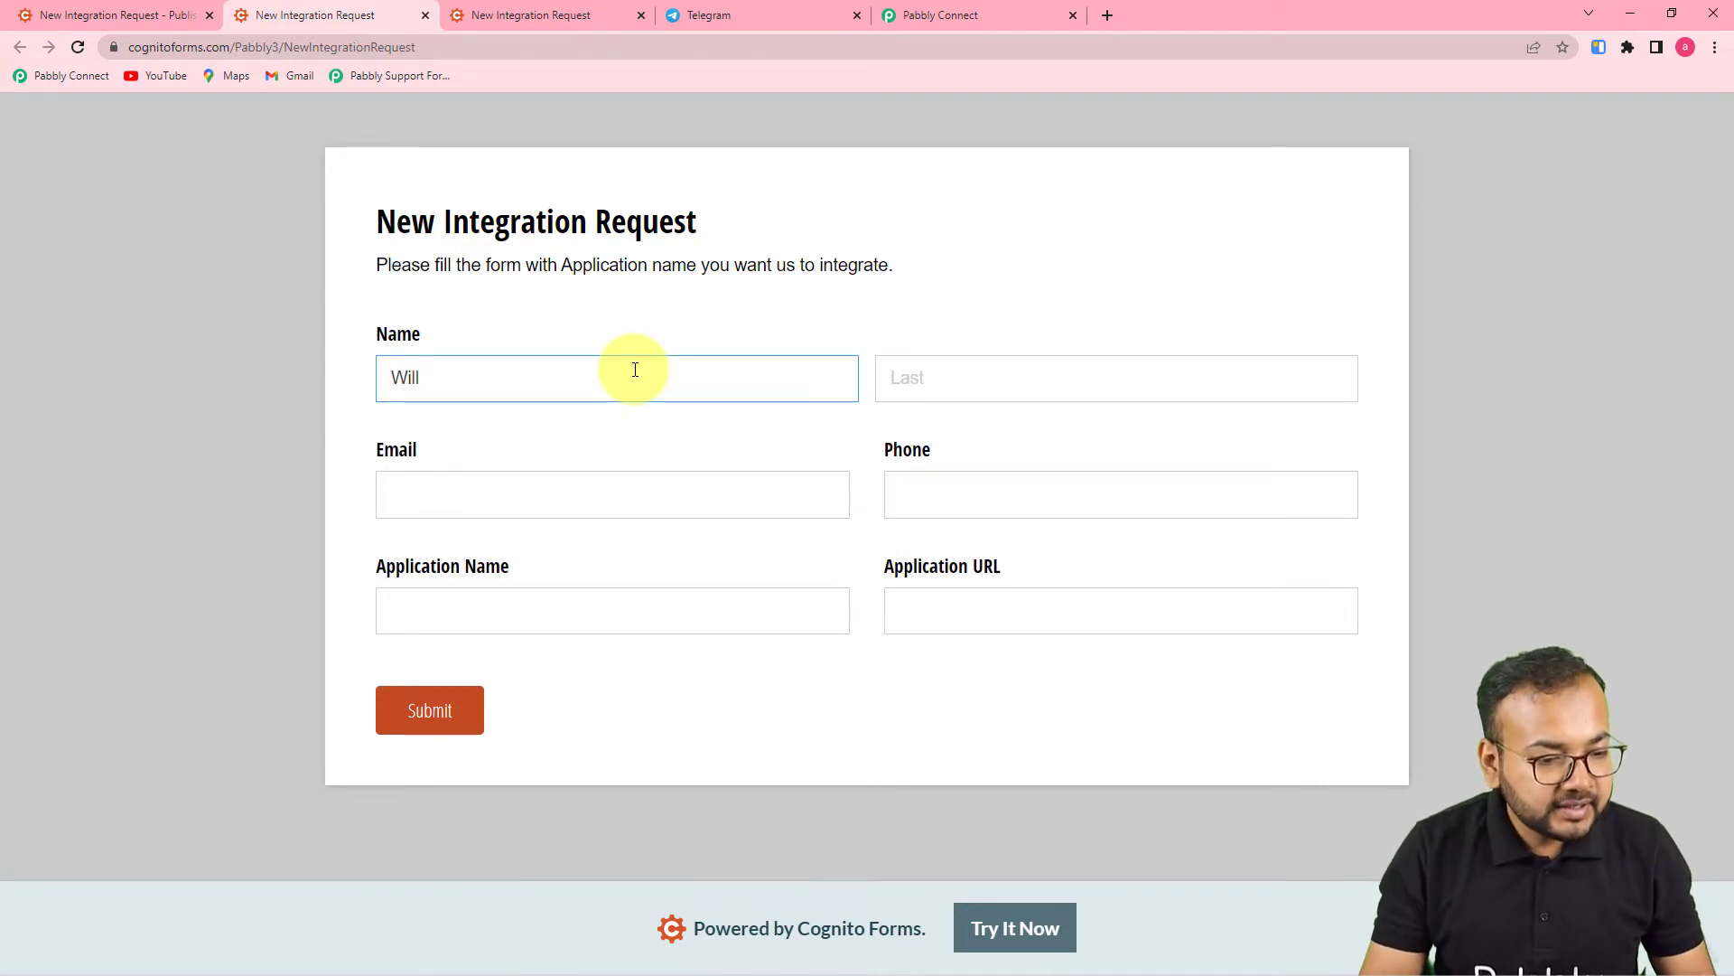
{"action": "left_click", "coordinate": [931, 380]}
{"action": "type", "text": "S"}
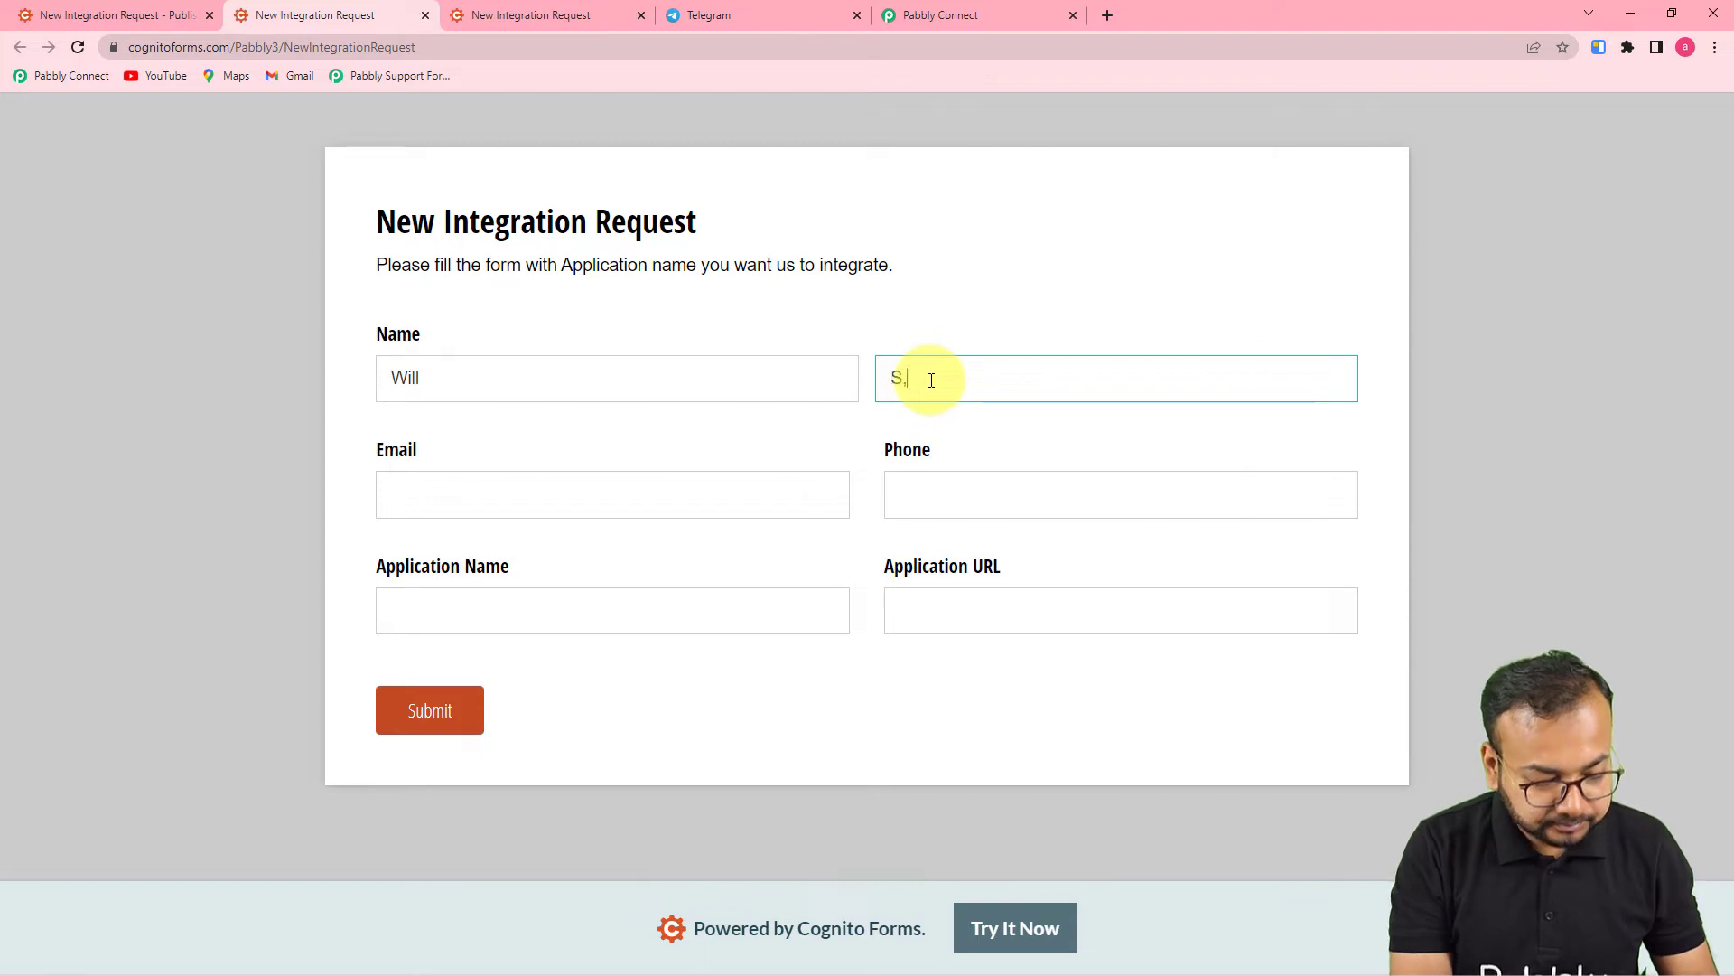
{"action": "type", "text": "mith"}
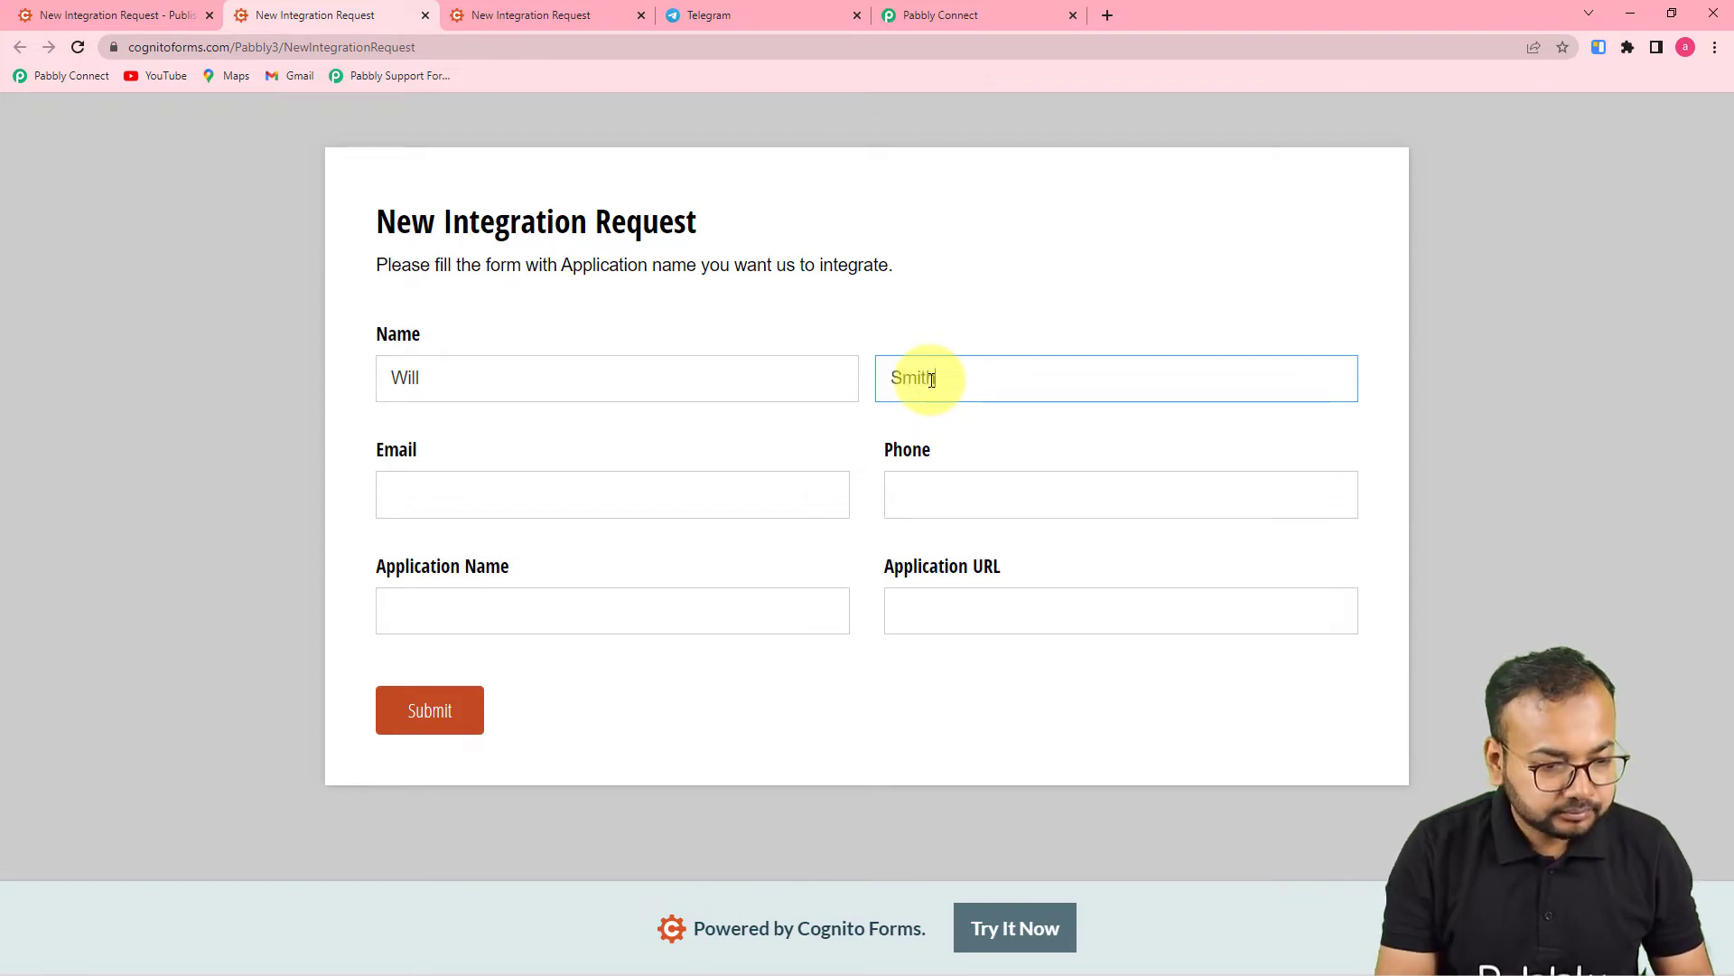
{"action": "left_click", "coordinate": [578, 495]}
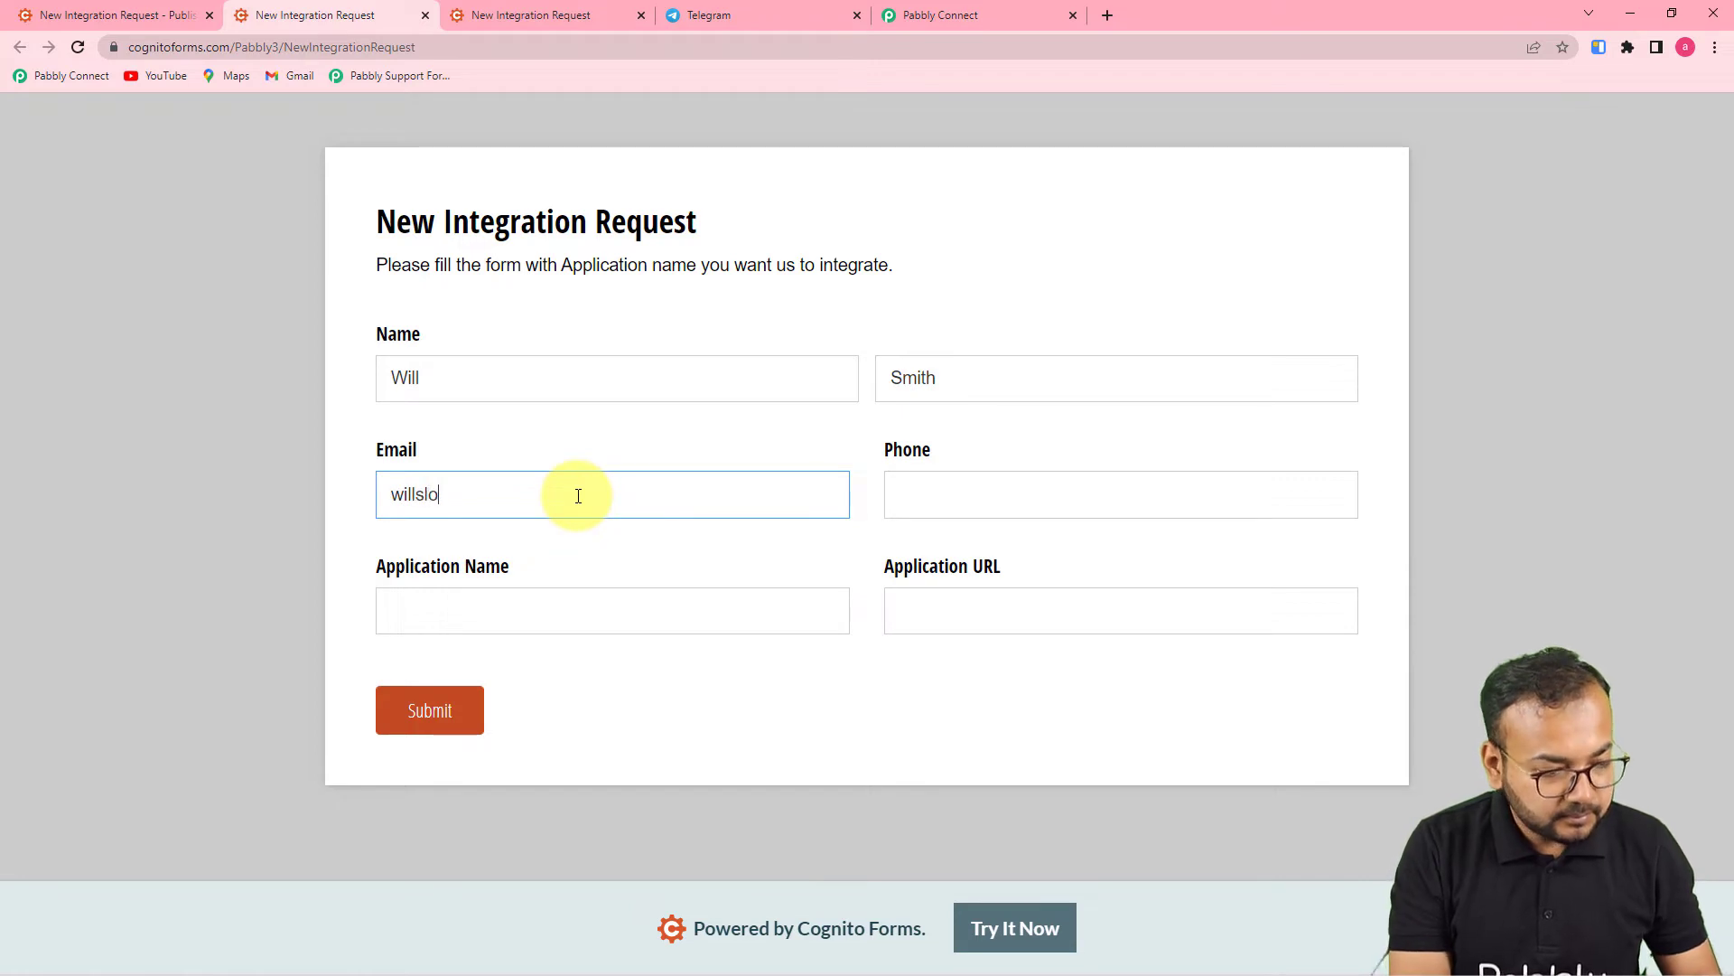
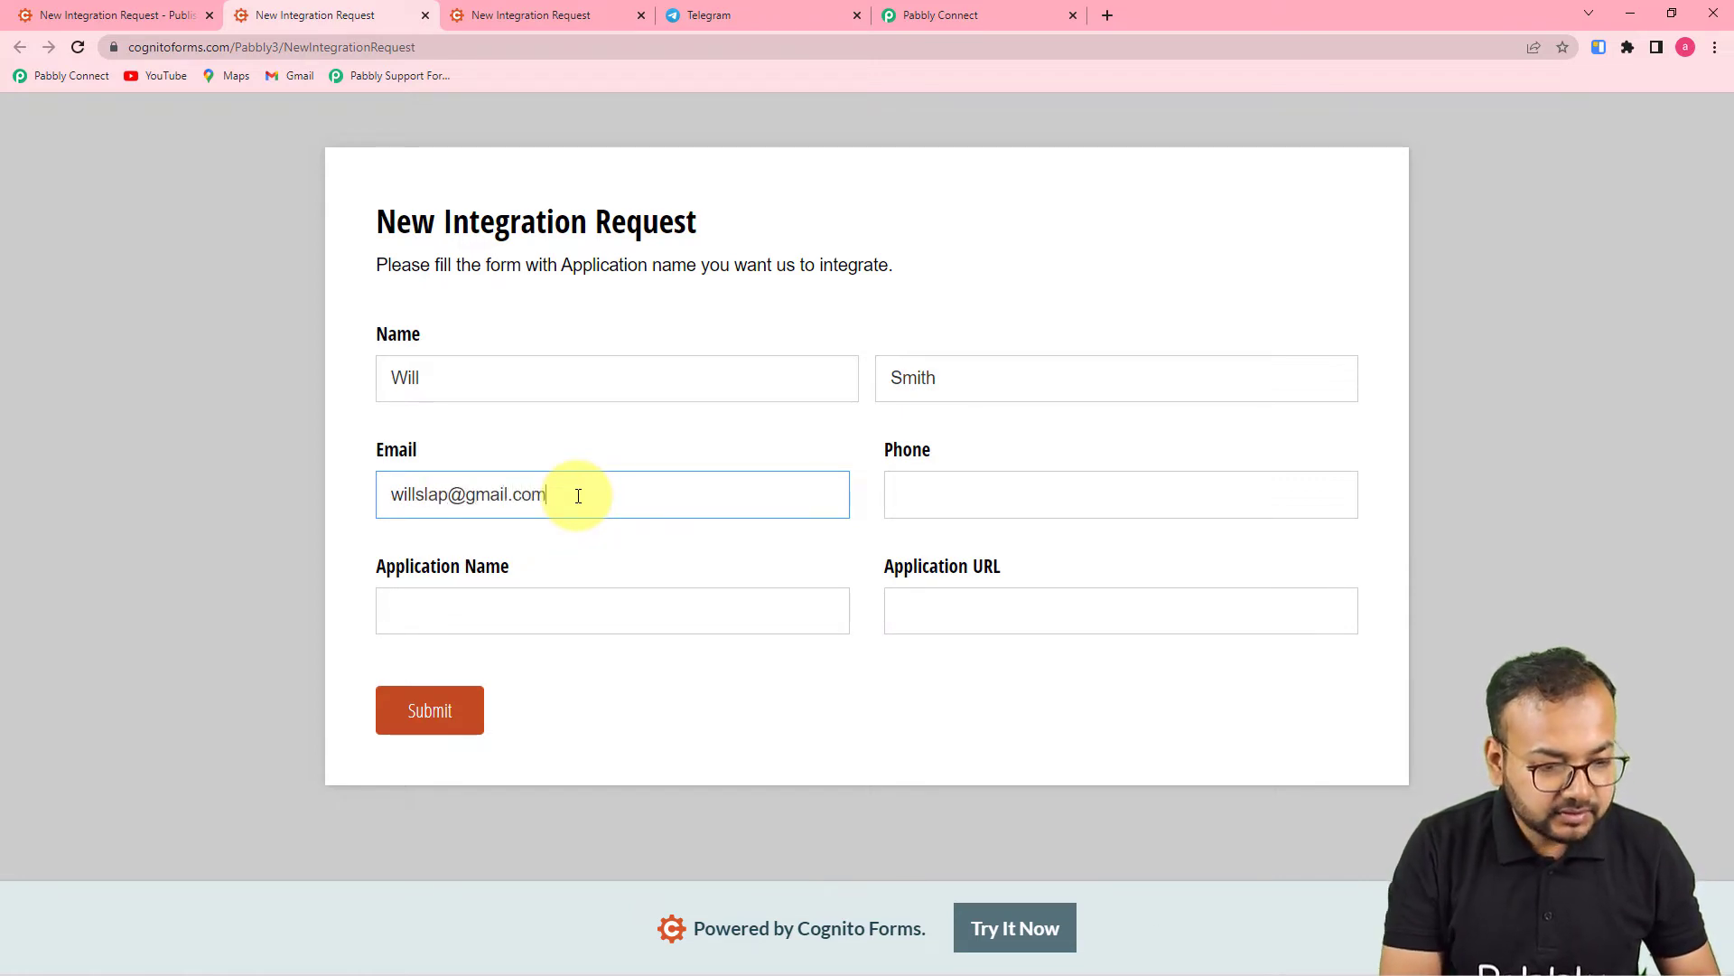
{"action": "left_click", "coordinate": [924, 486]}
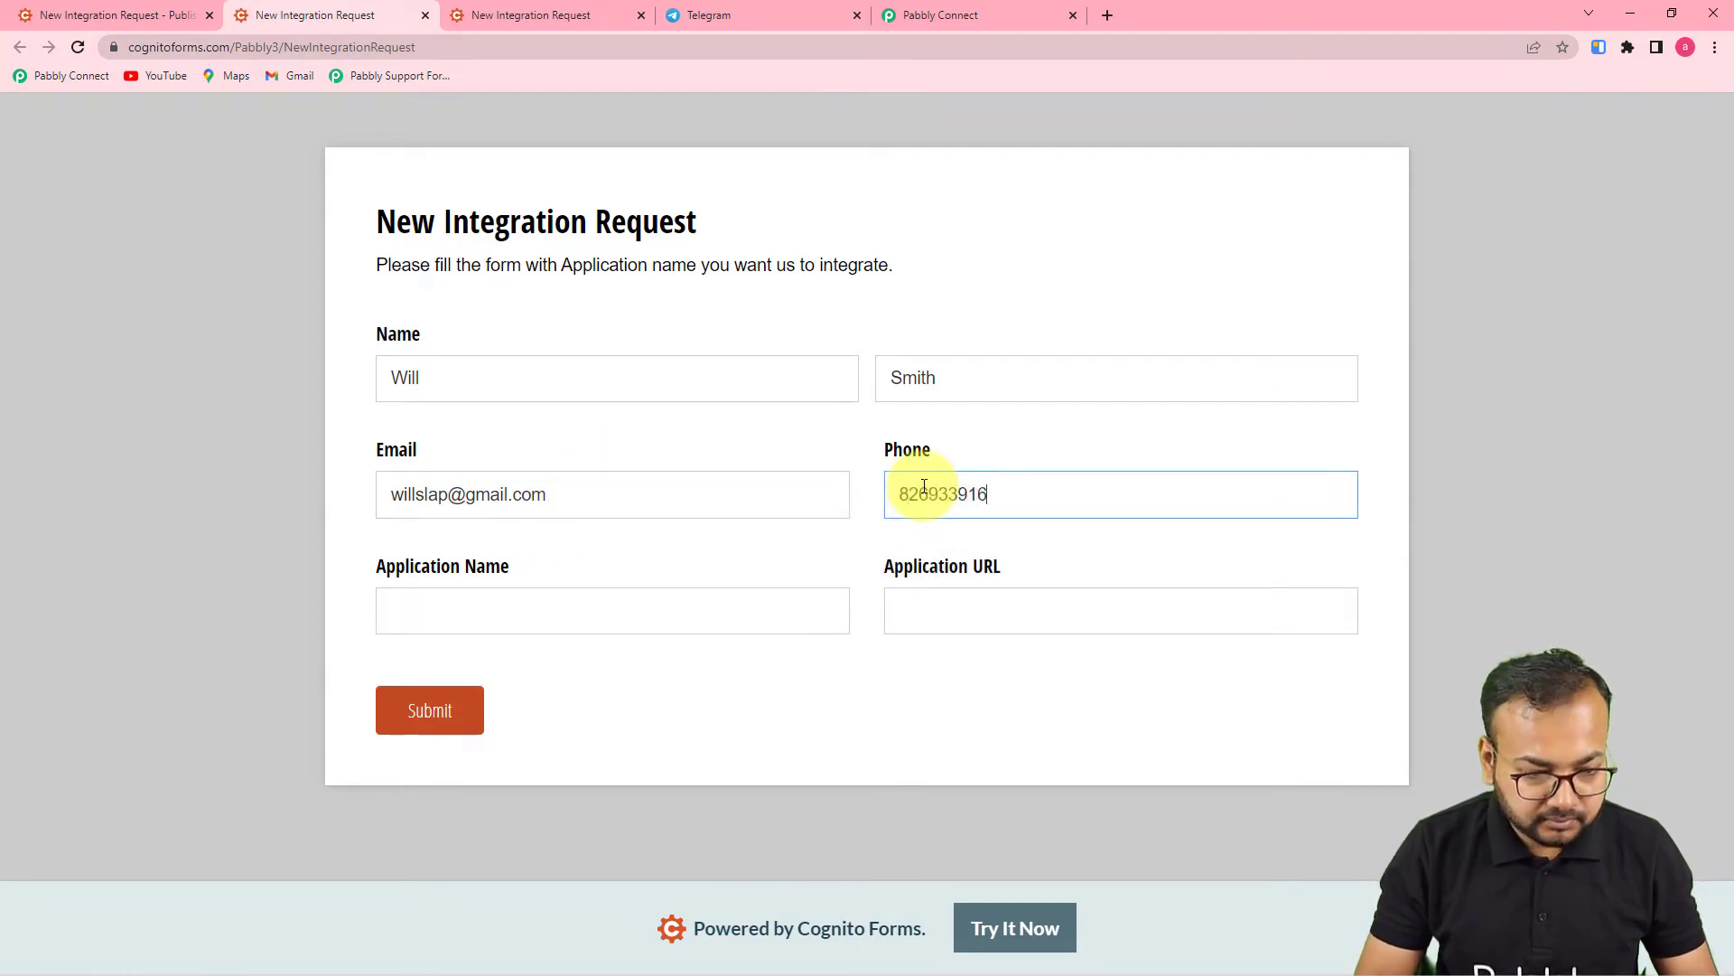
{"action": "left_click", "coordinate": [638, 612]}
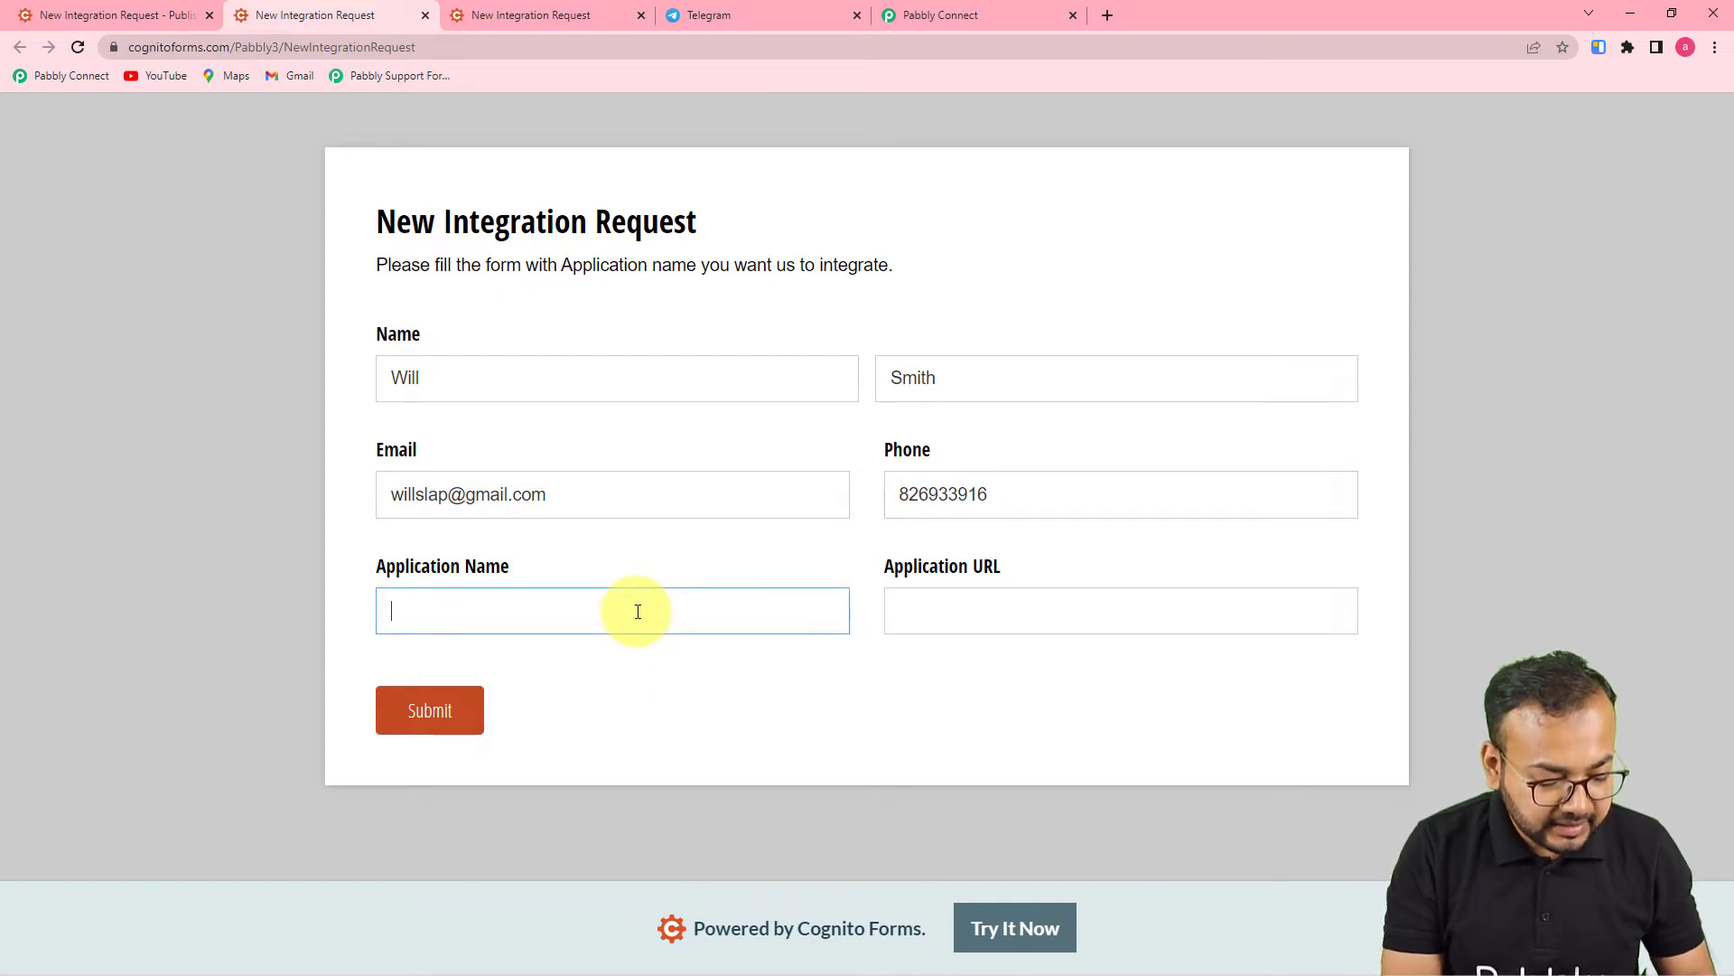
{"action": "type", "text": "Jada Smioth"}
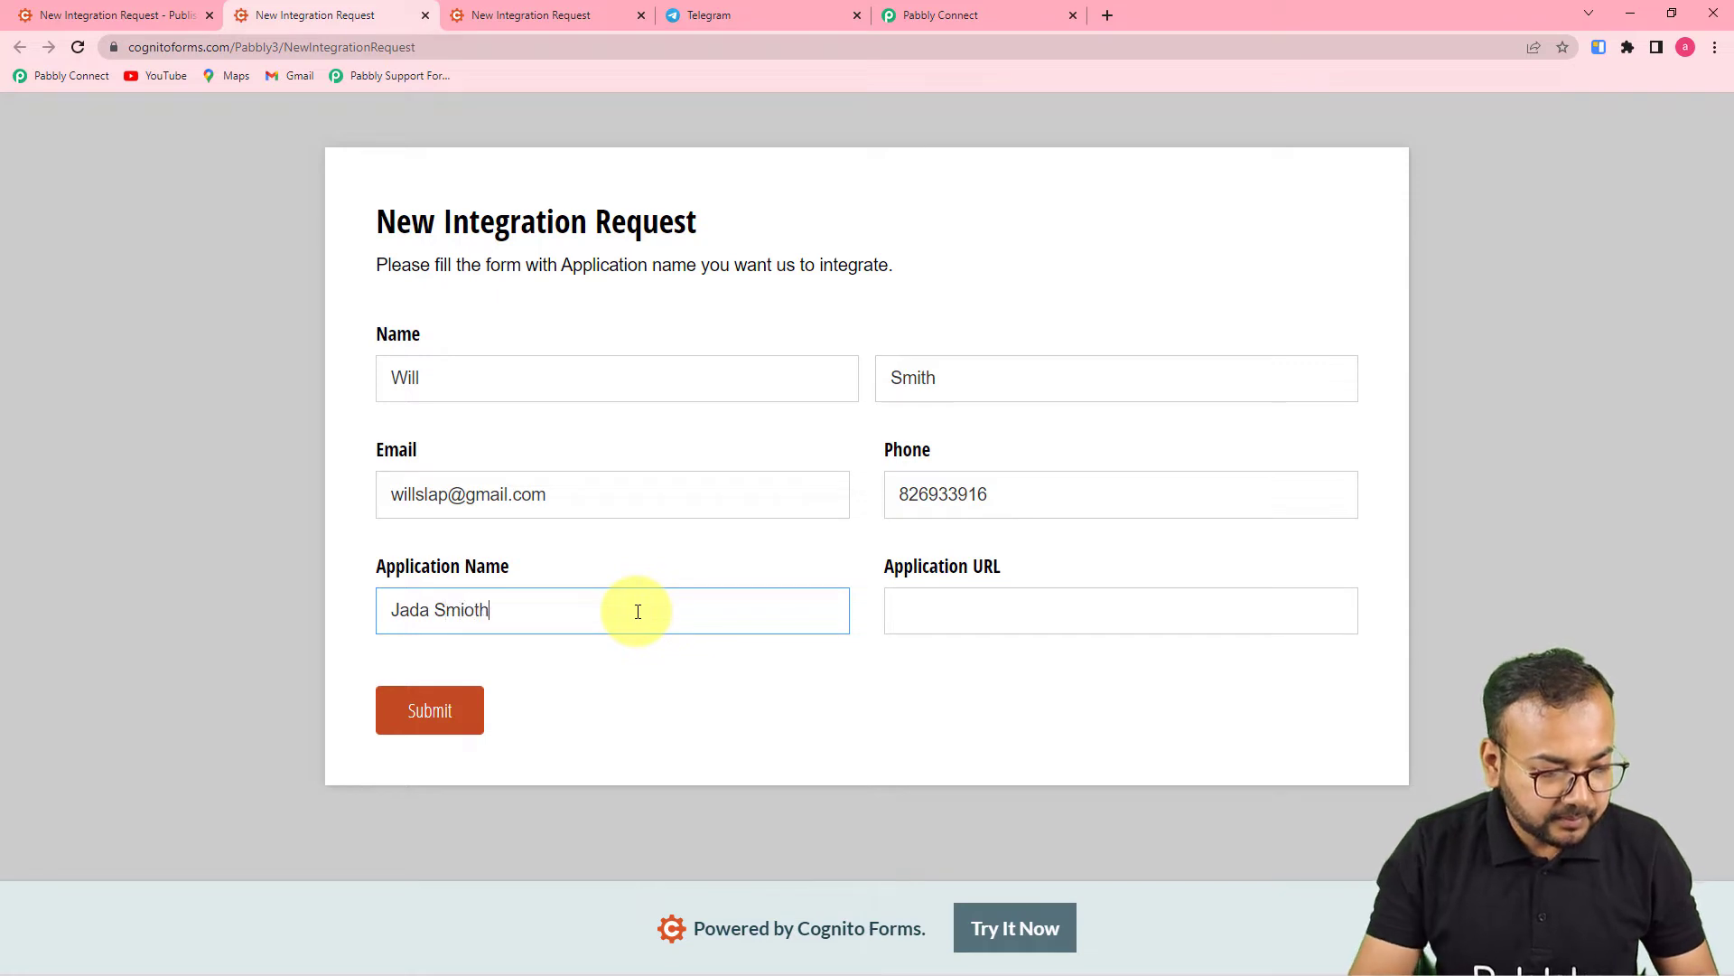
{"action": "key", "text": "BackSpace"}
{"action": "key", "text": "BackSpace"}
{"action": "key", "text": "BackSpace"}
{"action": "type", "text": "th"}
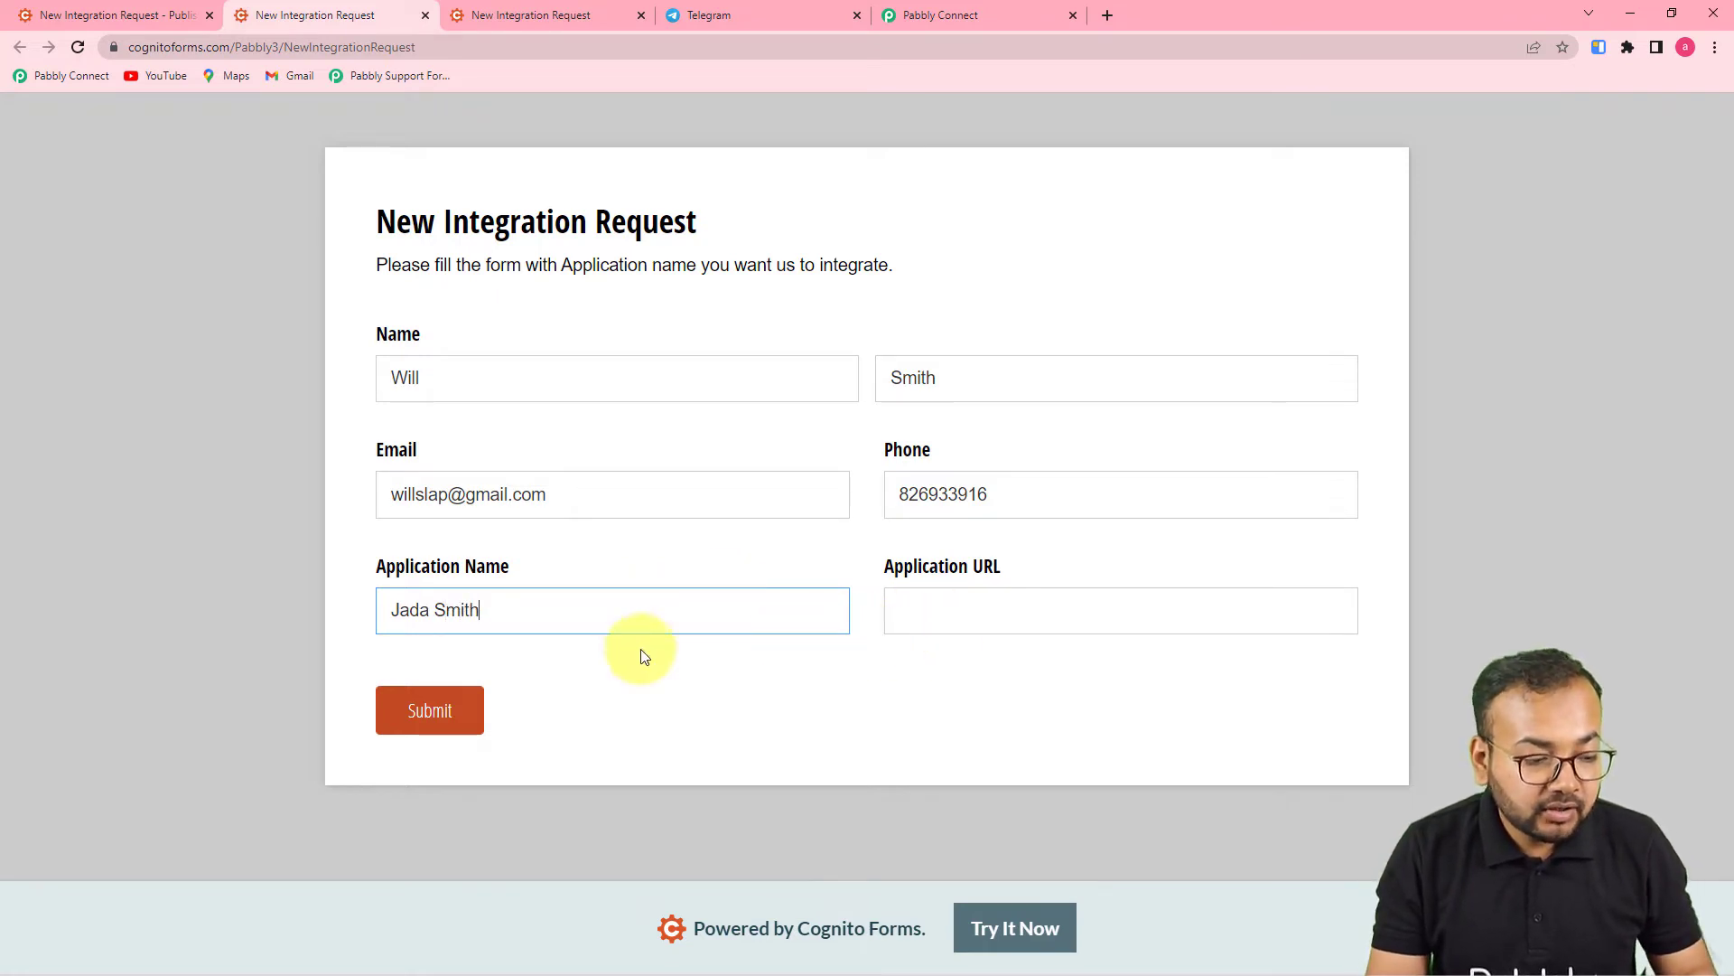
{"action": "key", "text": "BackSpace"}
{"action": "key", "text": "BackSpace"}
{"action": "key", "text": "BackSpace"}
{"action": "key", "text": "BackSpace"}
{"action": "key", "text": "BackSpace"}
{"action": "key", "text": "BackSpace"}
{"action": "key", "text": "BackSpace"}
{"action": "key", "text": "BackSpace"}
{"action": "key", "text": "BackSpace"}
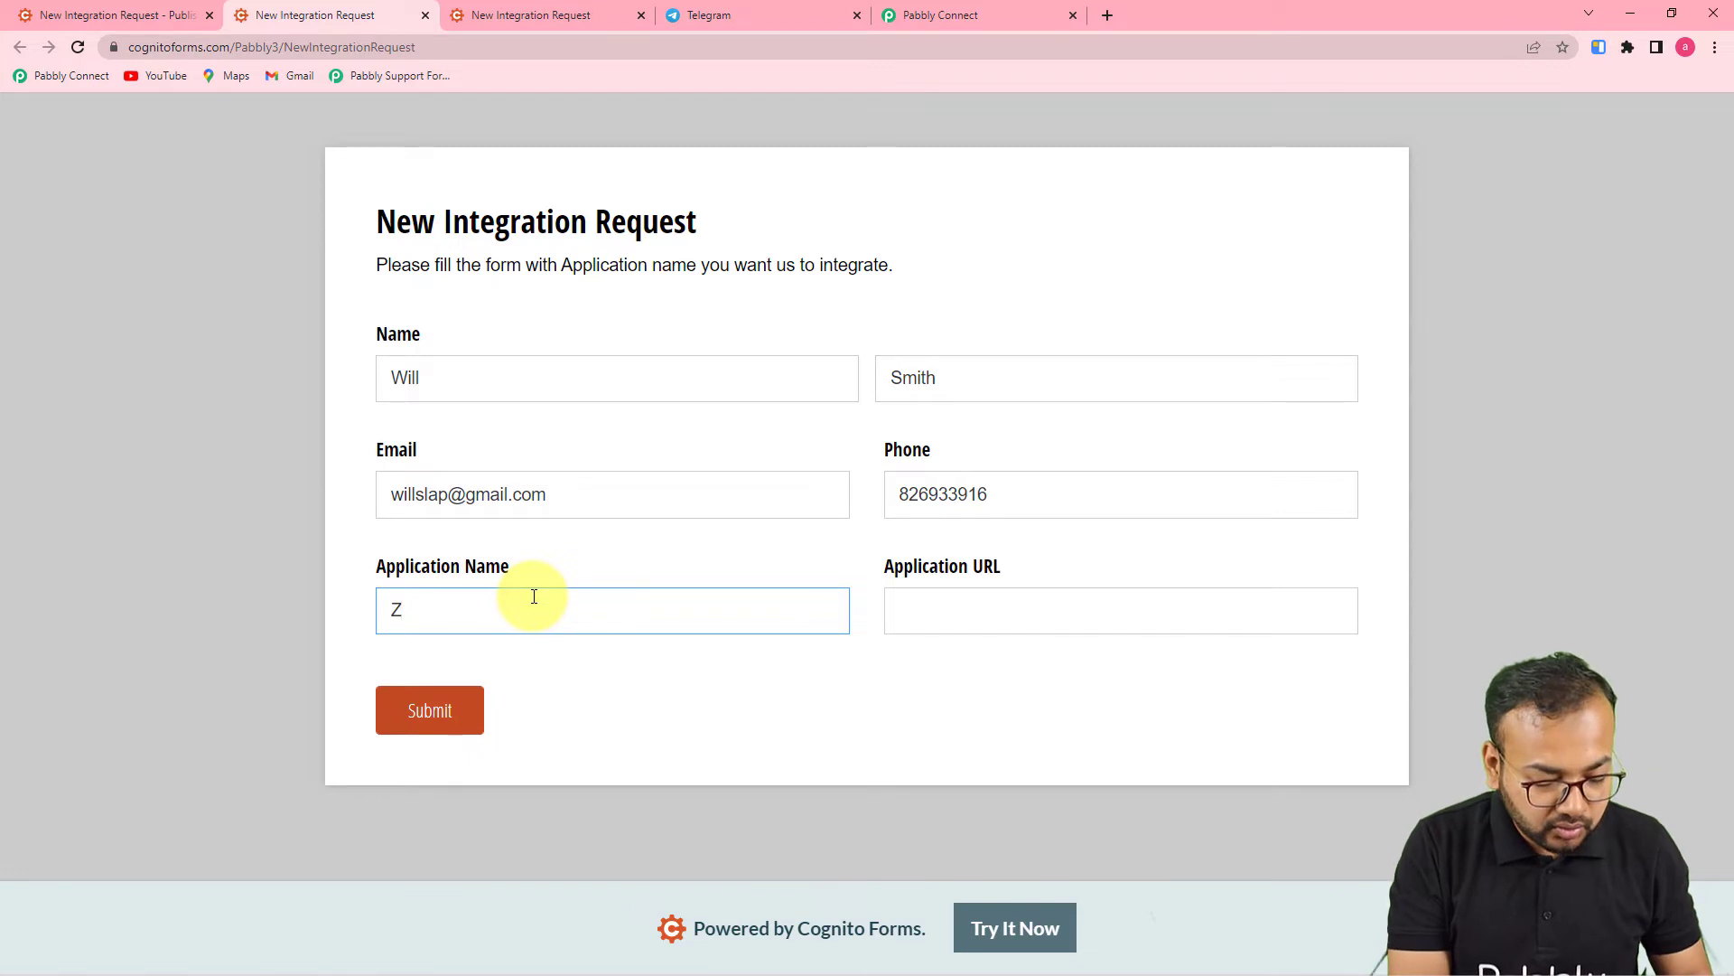
{"action": "type", "text": "ZoHO"}
{"action": "key", "text": "BackSpace"}
{"action": "key", "text": "BackSpace"}
{"action": "type", "text": "OHO CRM"}
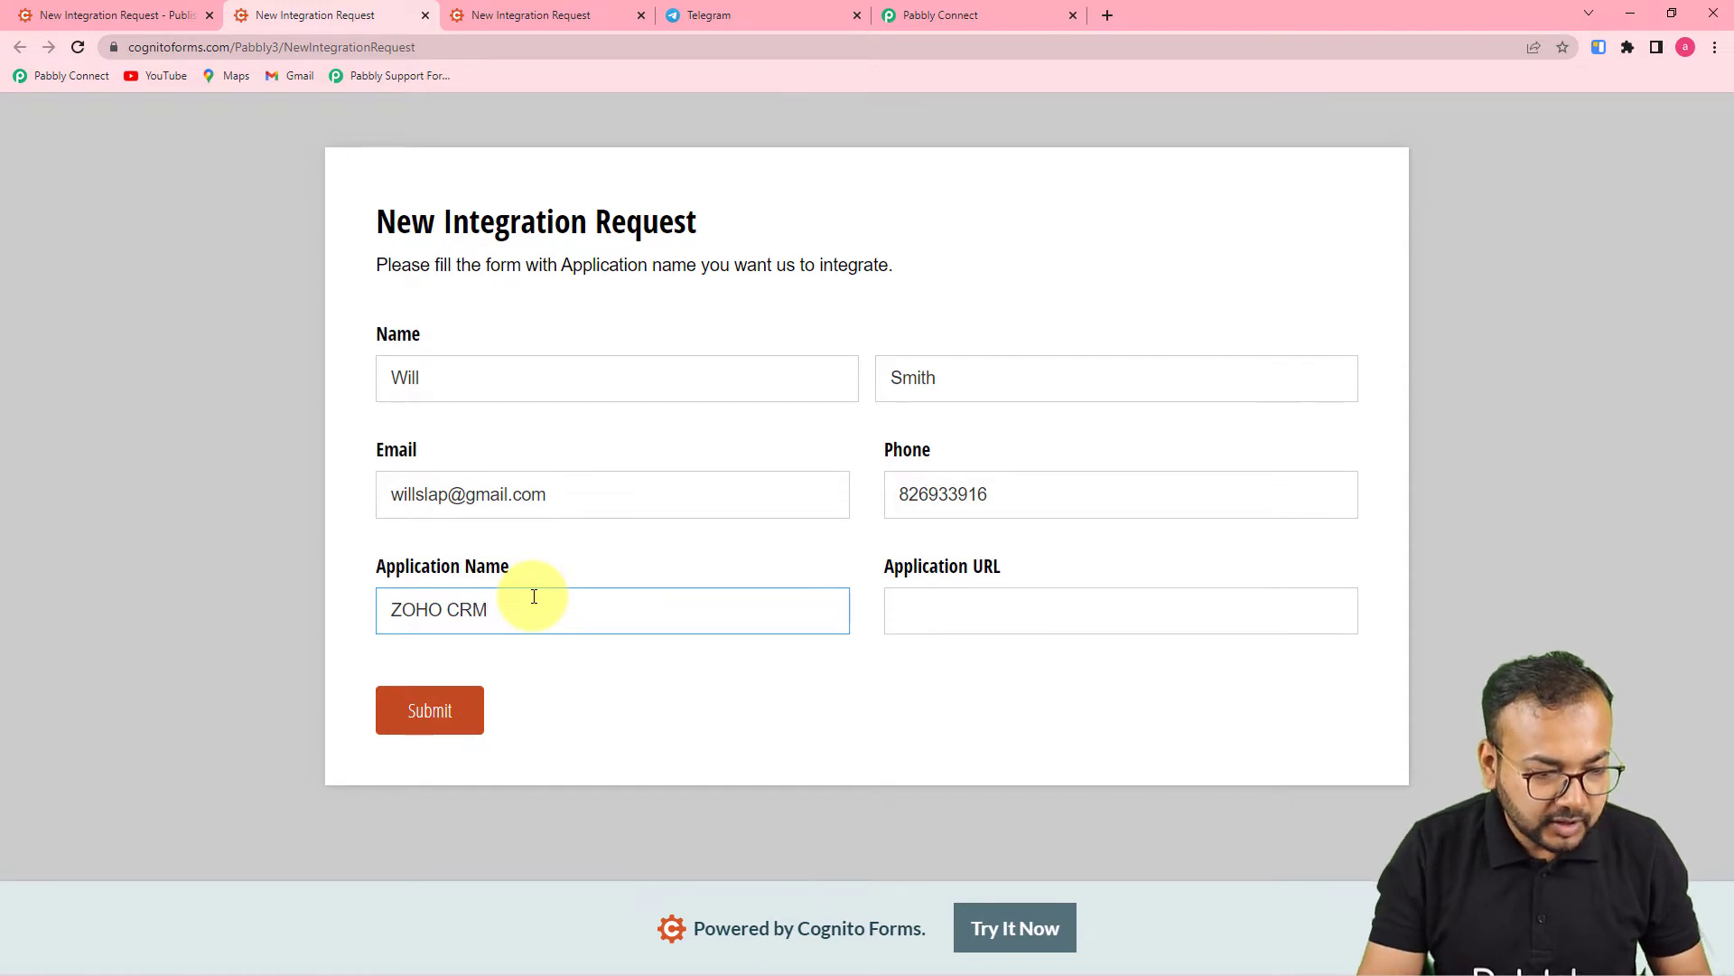
{"action": "left_click", "coordinate": [957, 616]}
{"action": "type", "text": "www."}
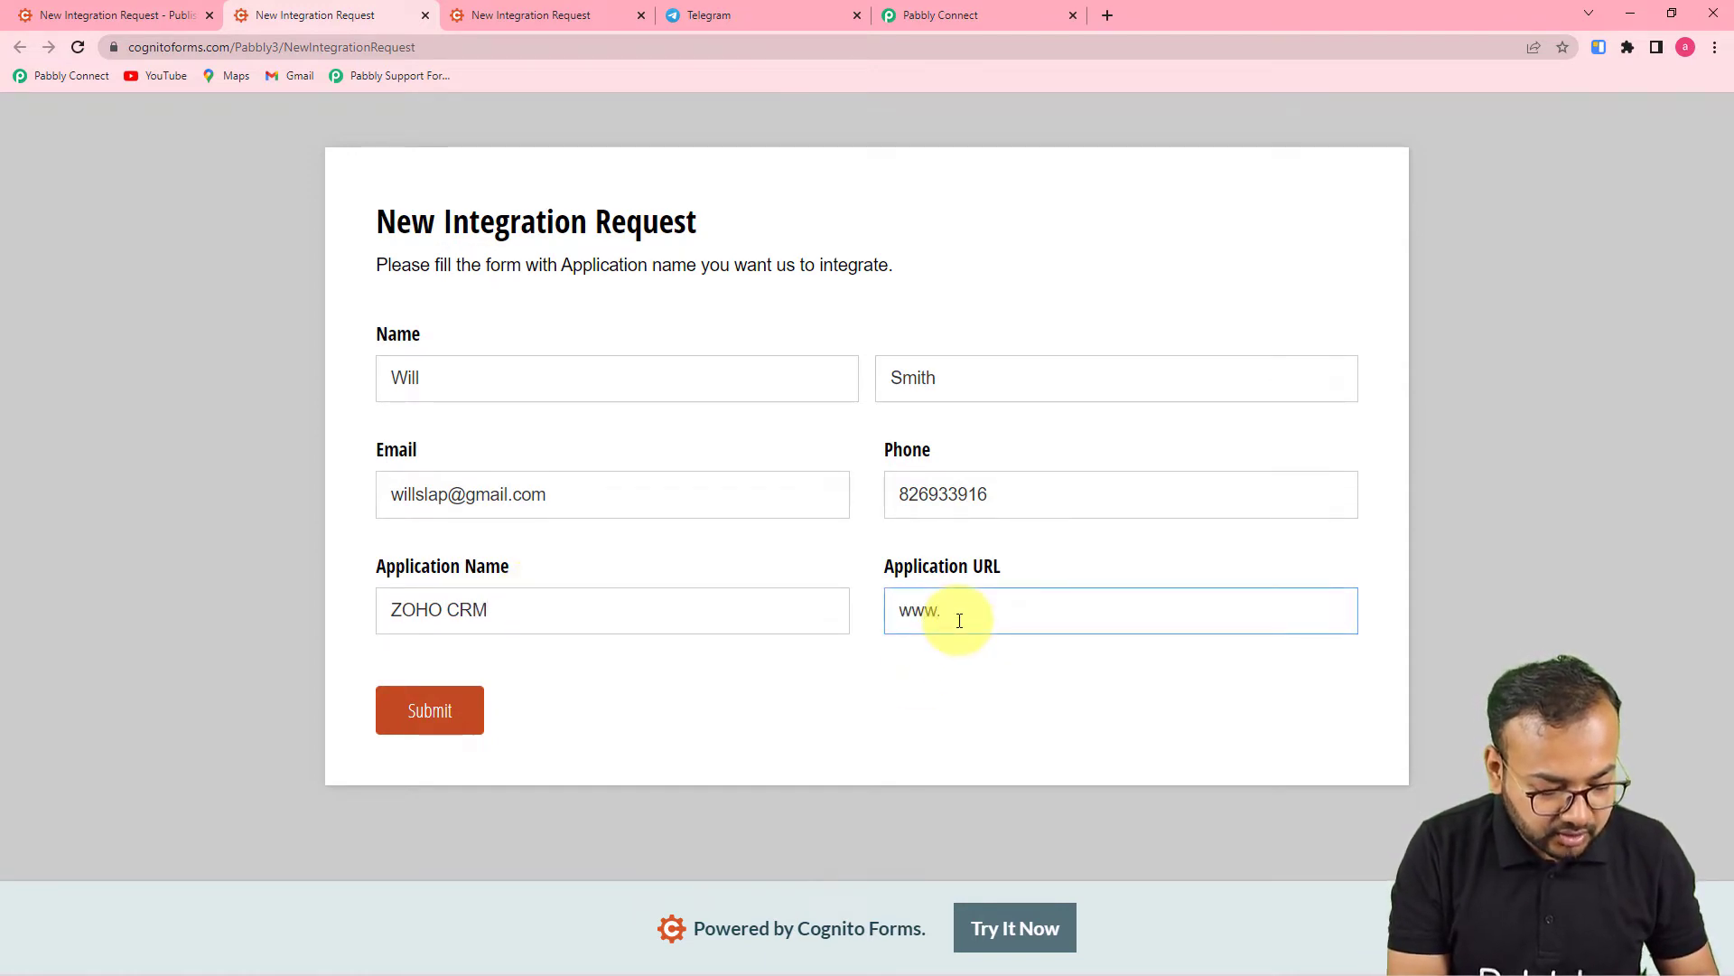
{"action": "type", "text": "zoho.com"}
{"action": "left_click", "coordinate": [902, 691]}
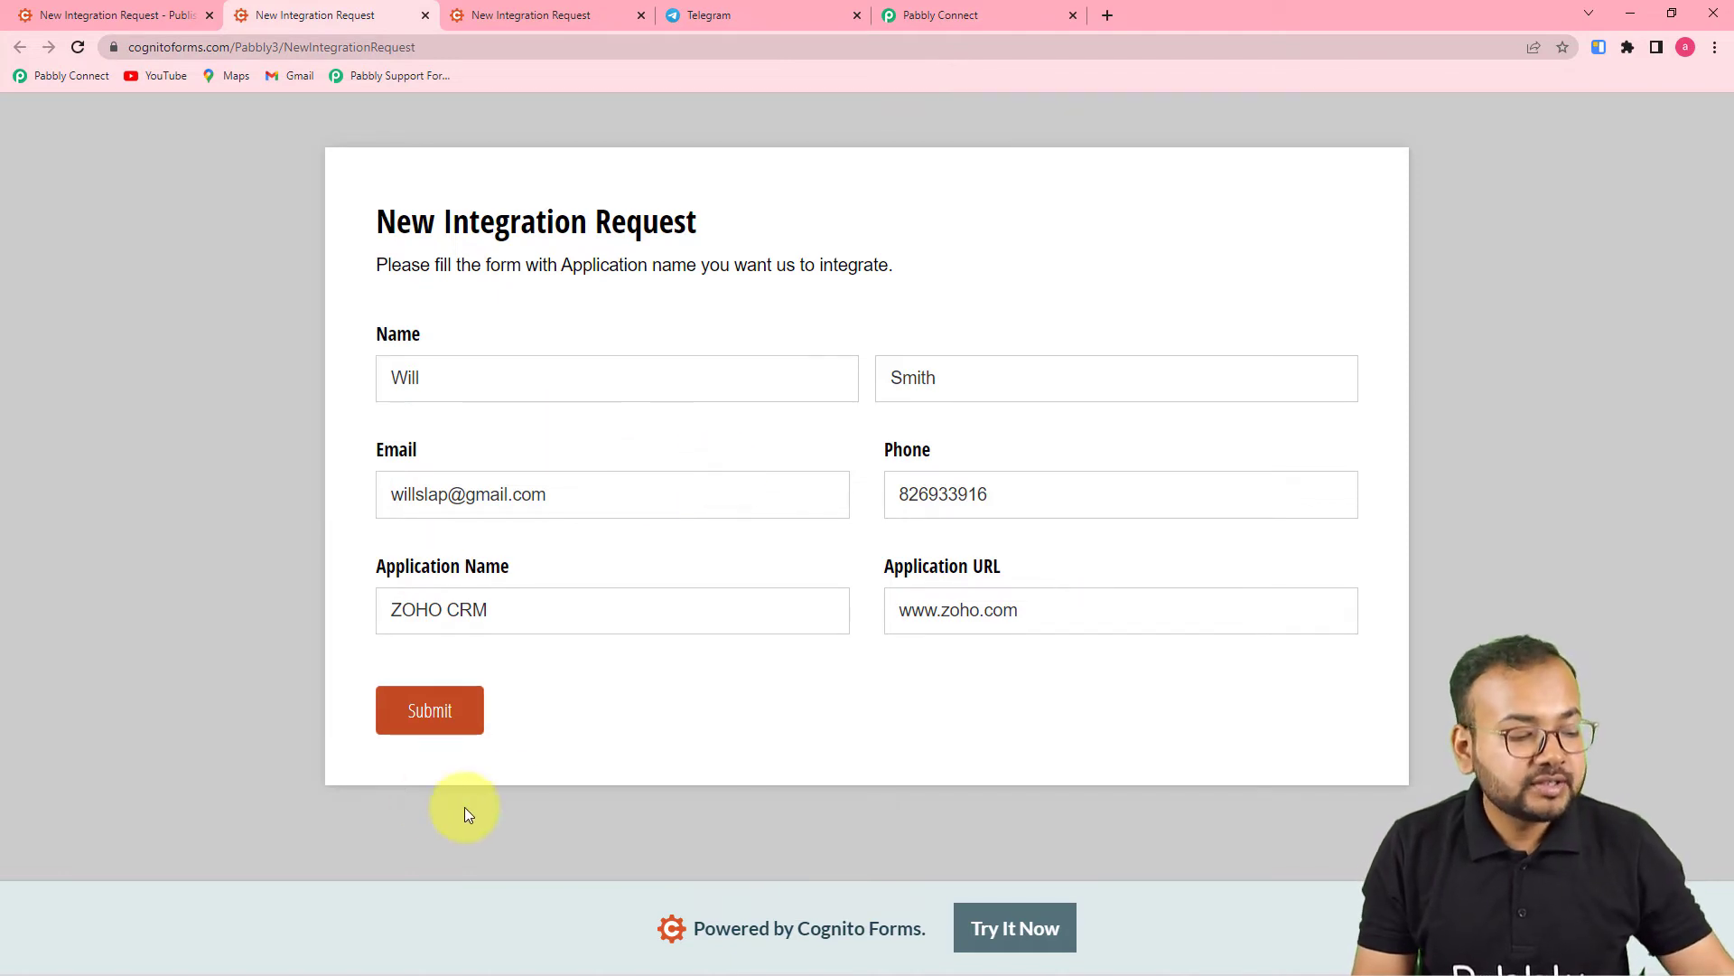
{"action": "left_click", "coordinate": [455, 713]}
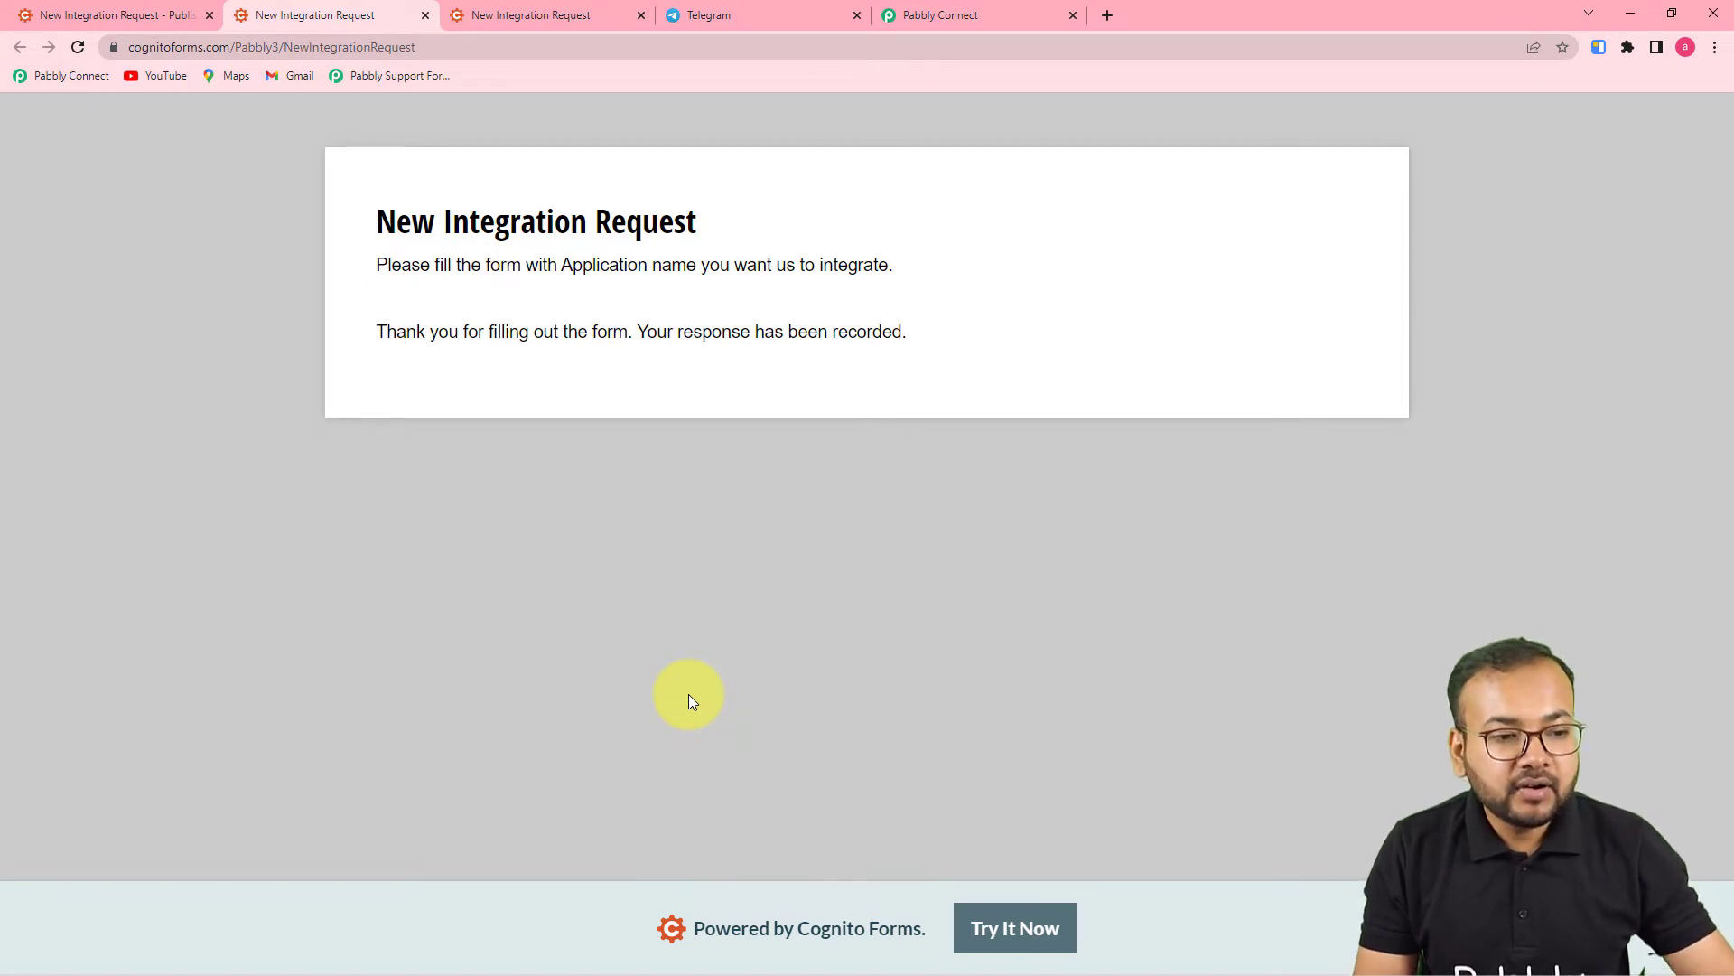
{"action": "left_click", "coordinate": [929, 18]}
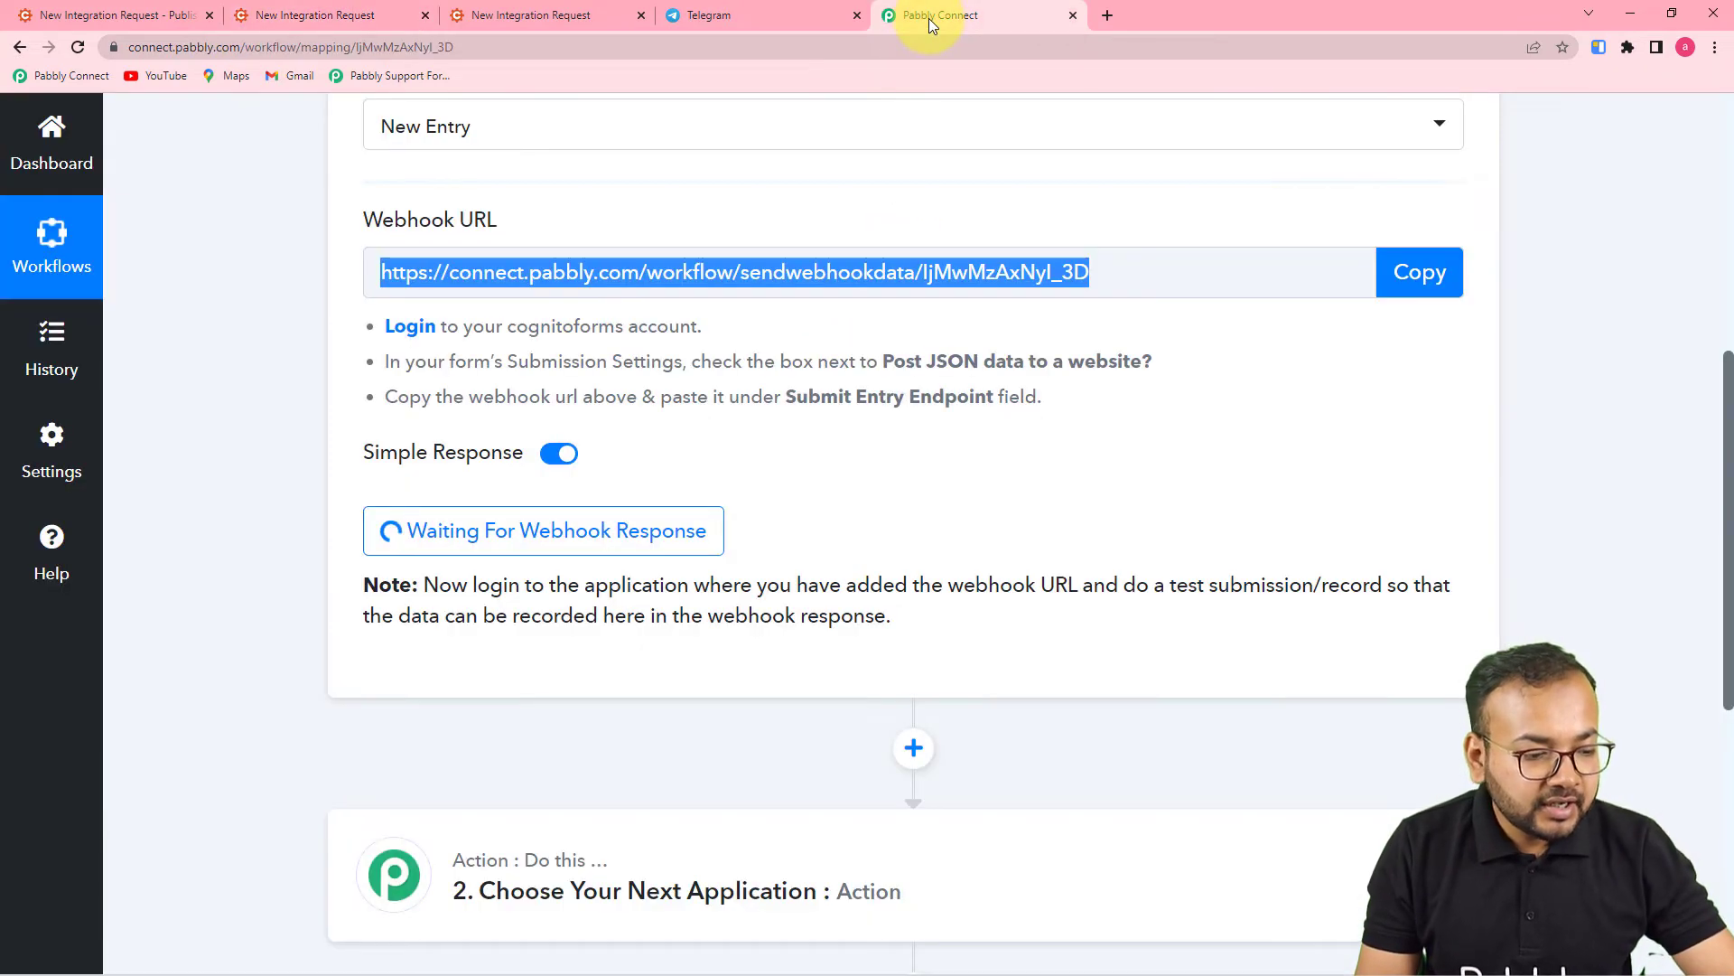
{"action": "scroll", "coordinate": [914, 535], "scroll_direction": "down", "scroll_amount": 3}
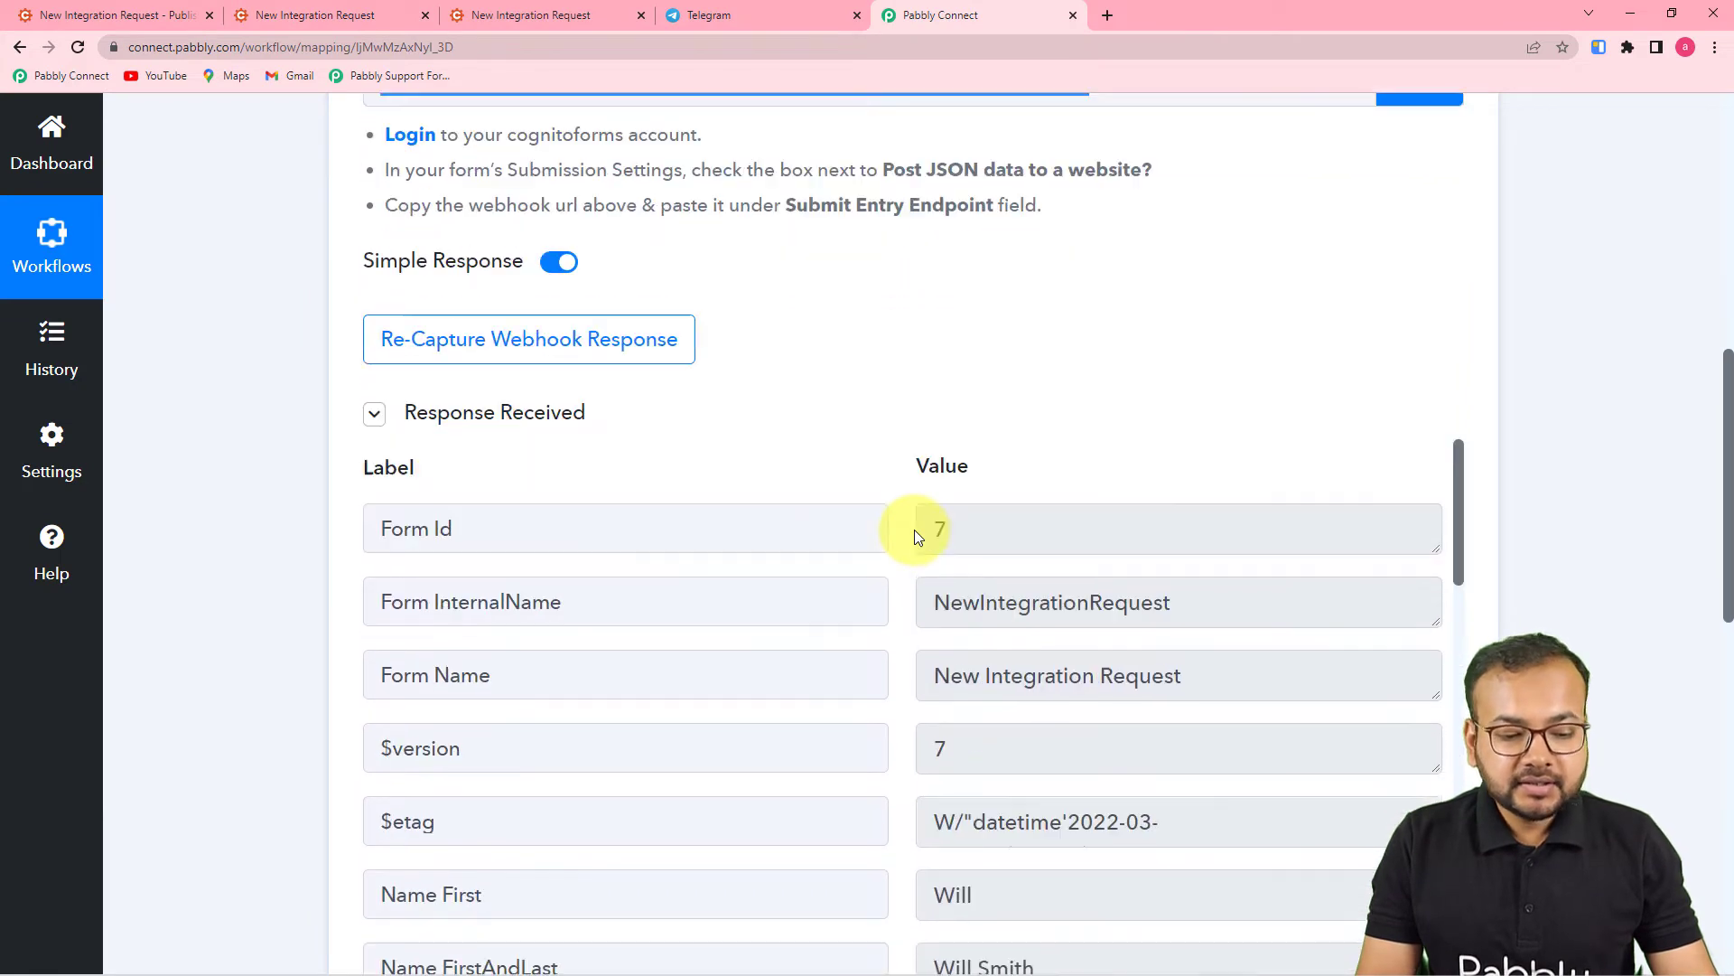
{"action": "scroll", "coordinate": [914, 536], "scroll_direction": "down", "scroll_amount": 3}
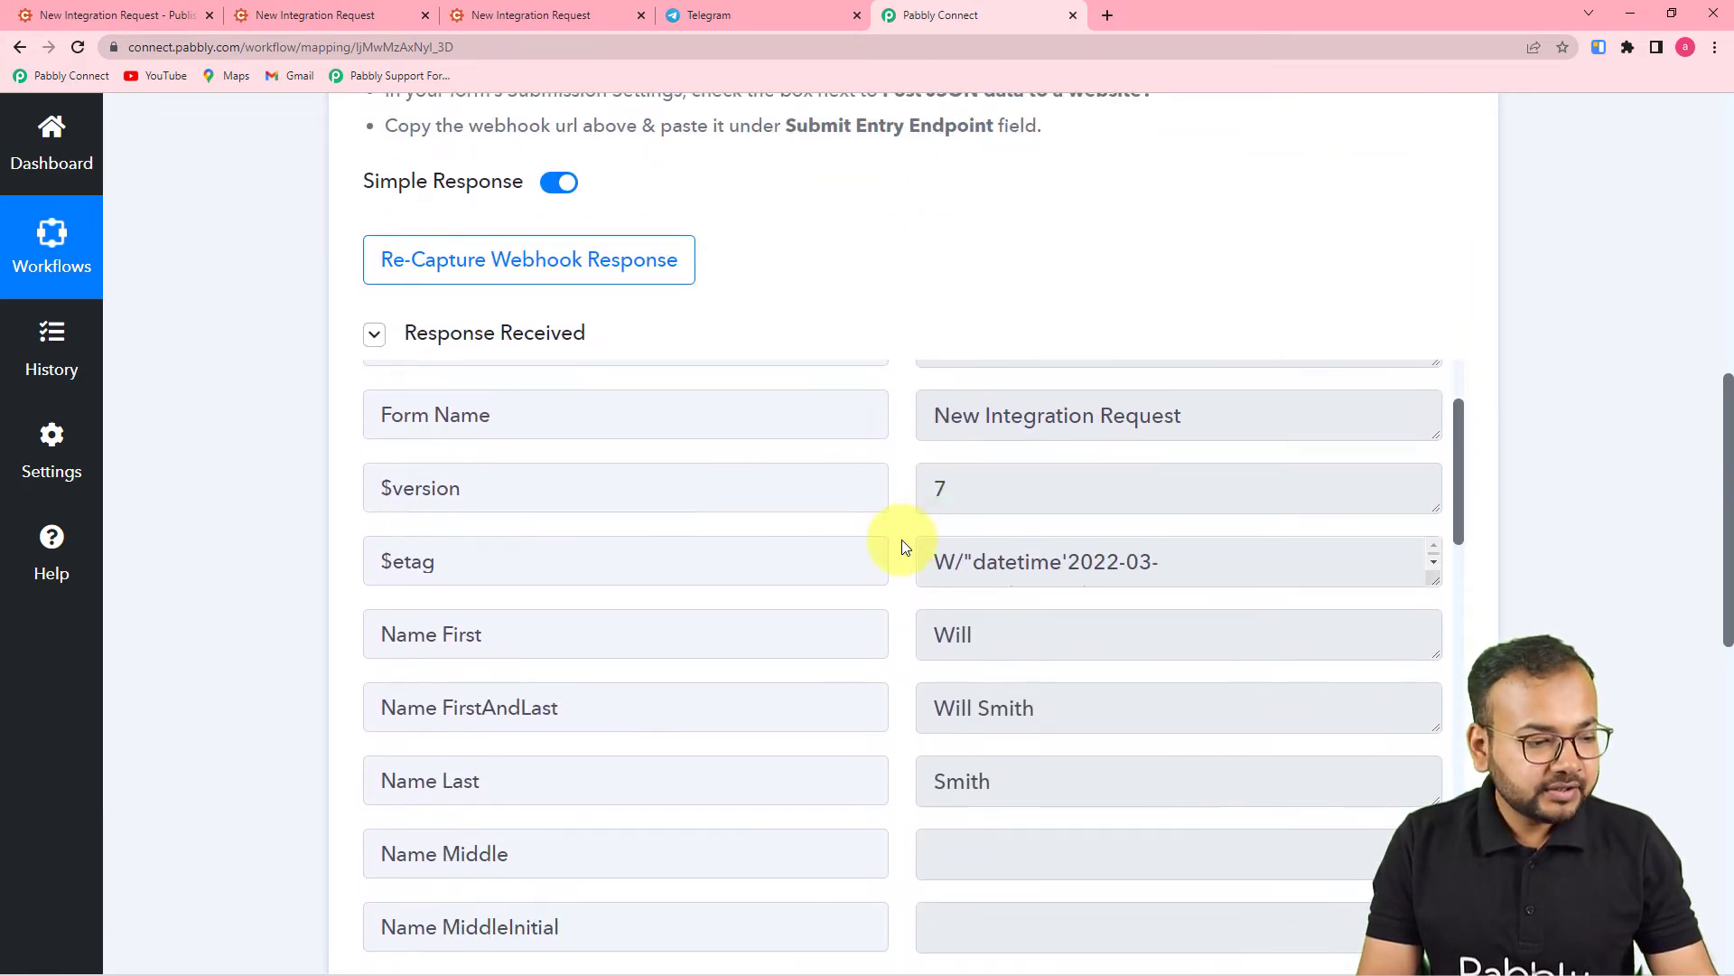
{"action": "scroll", "coordinate": [512, 572], "scroll_direction": "up", "scroll_amount": 3}
{"action": "scroll", "coordinate": [351, 576], "scroll_direction": "down", "scroll_amount": 1}
{"action": "scroll", "coordinate": [345, 567], "scroll_direction": "down", "scroll_amount": 1}
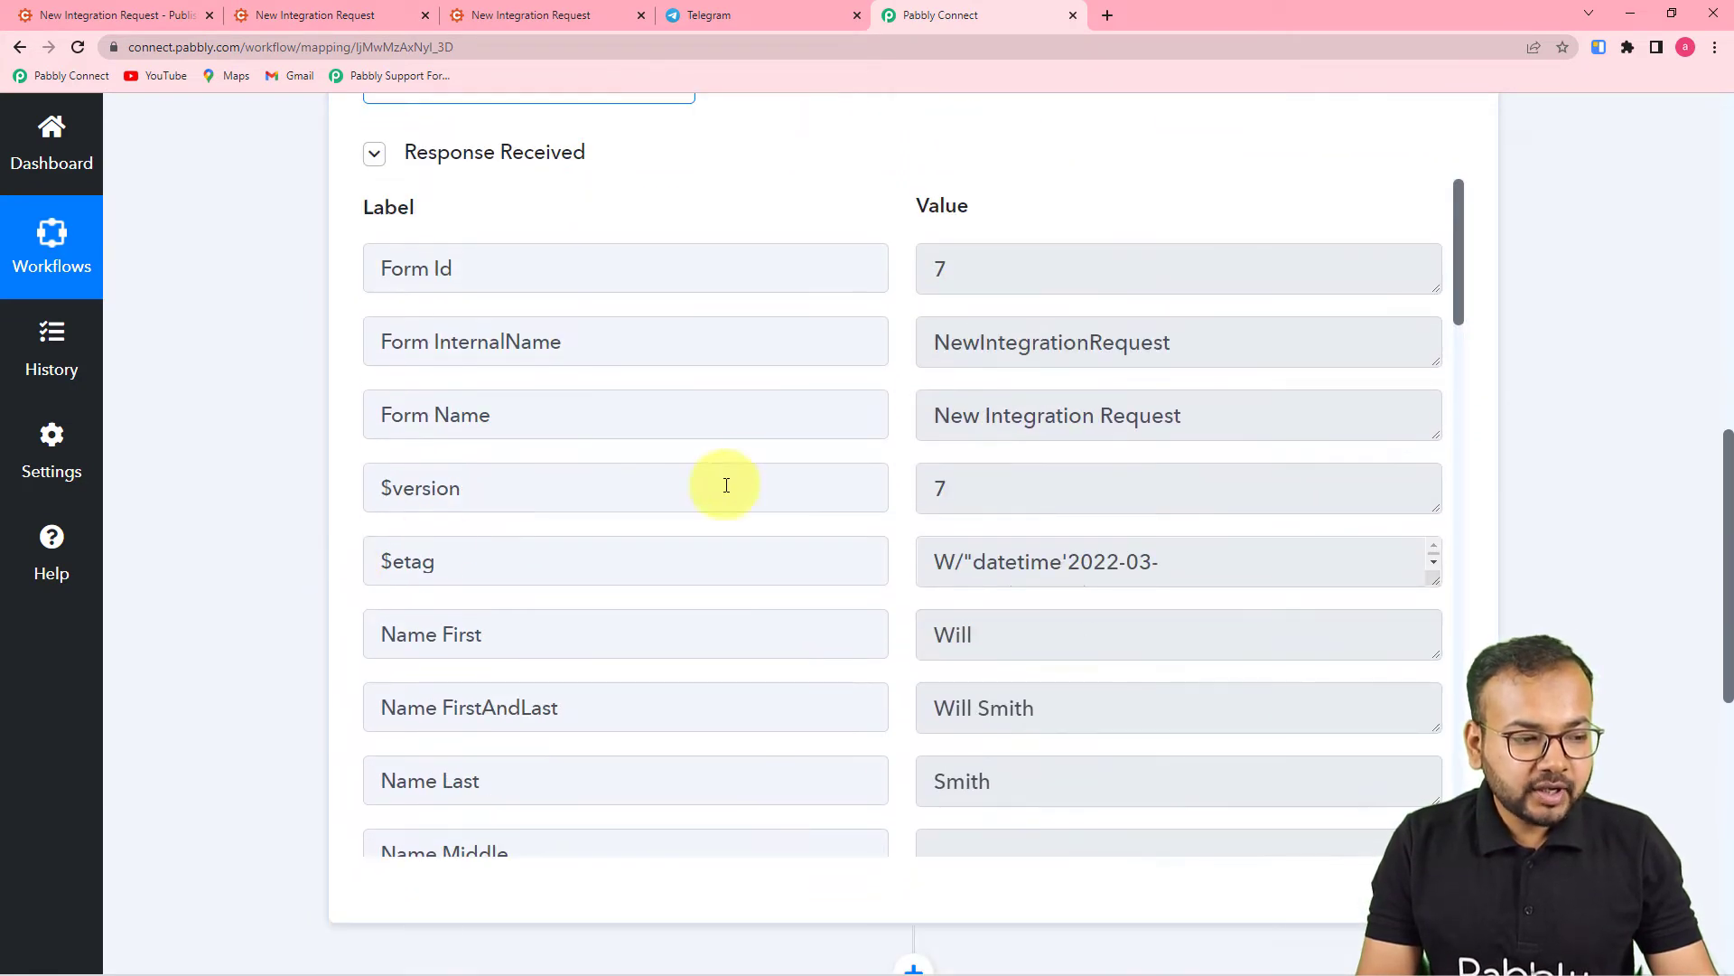
{"action": "scroll", "coordinate": [784, 437], "scroll_direction": "down", "scroll_amount": 3}
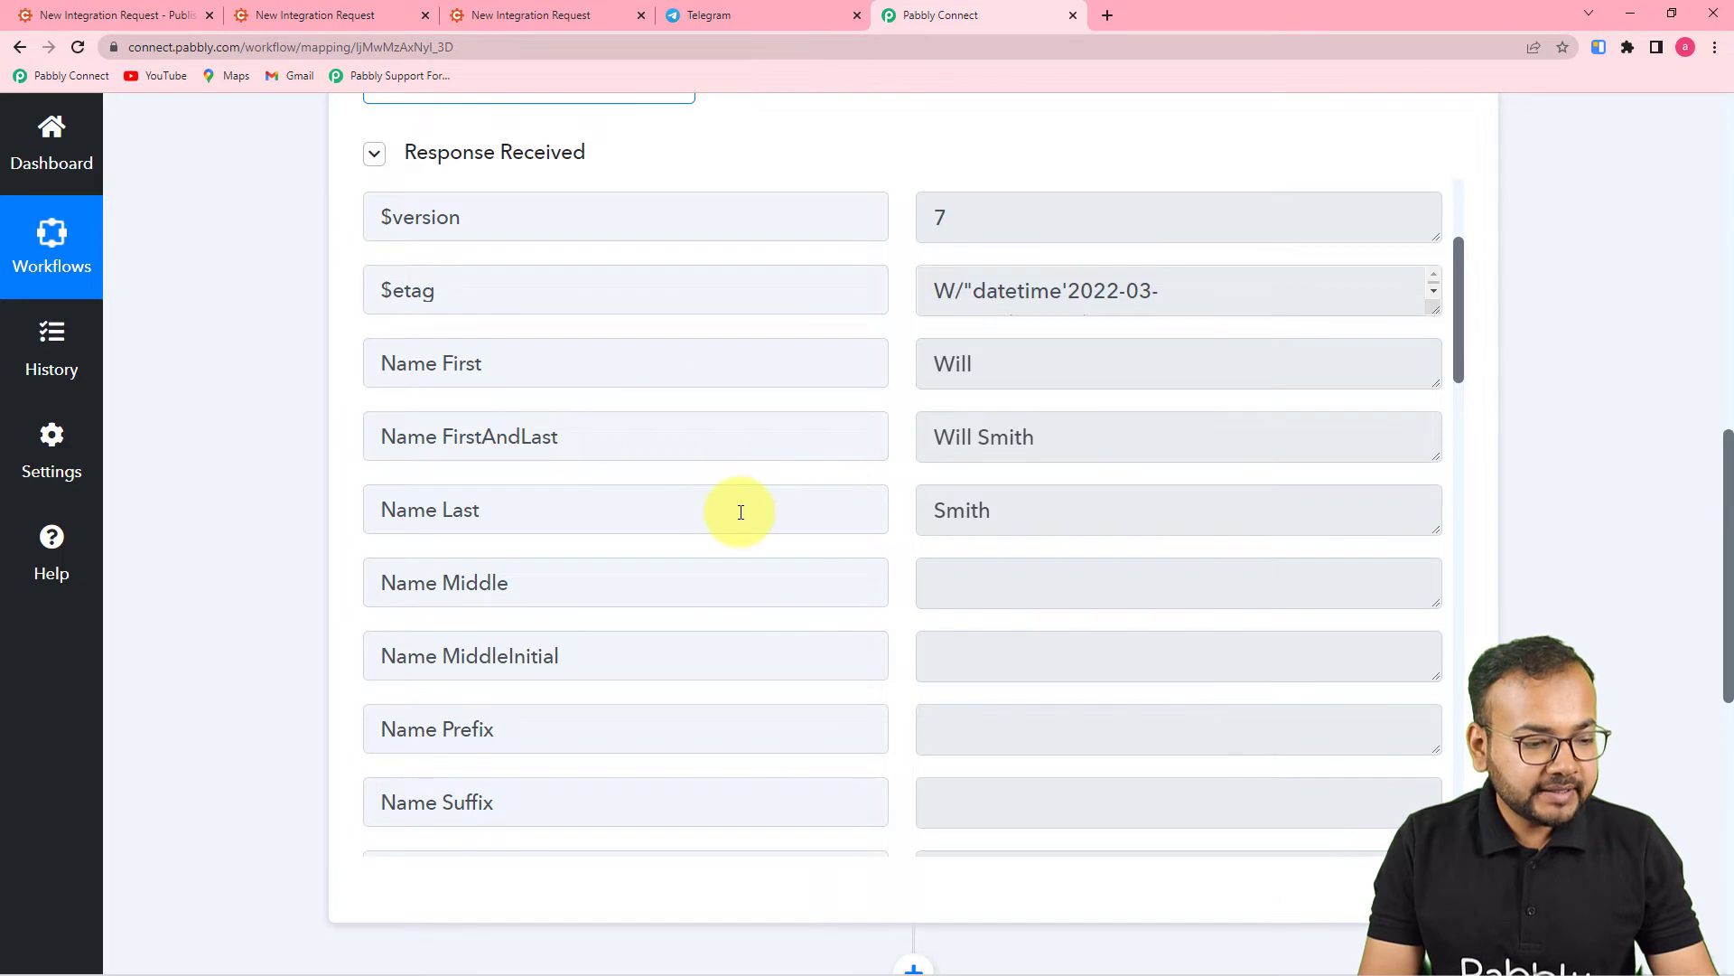
{"action": "scroll", "coordinate": [736, 528], "scroll_direction": "down", "scroll_amount": 5}
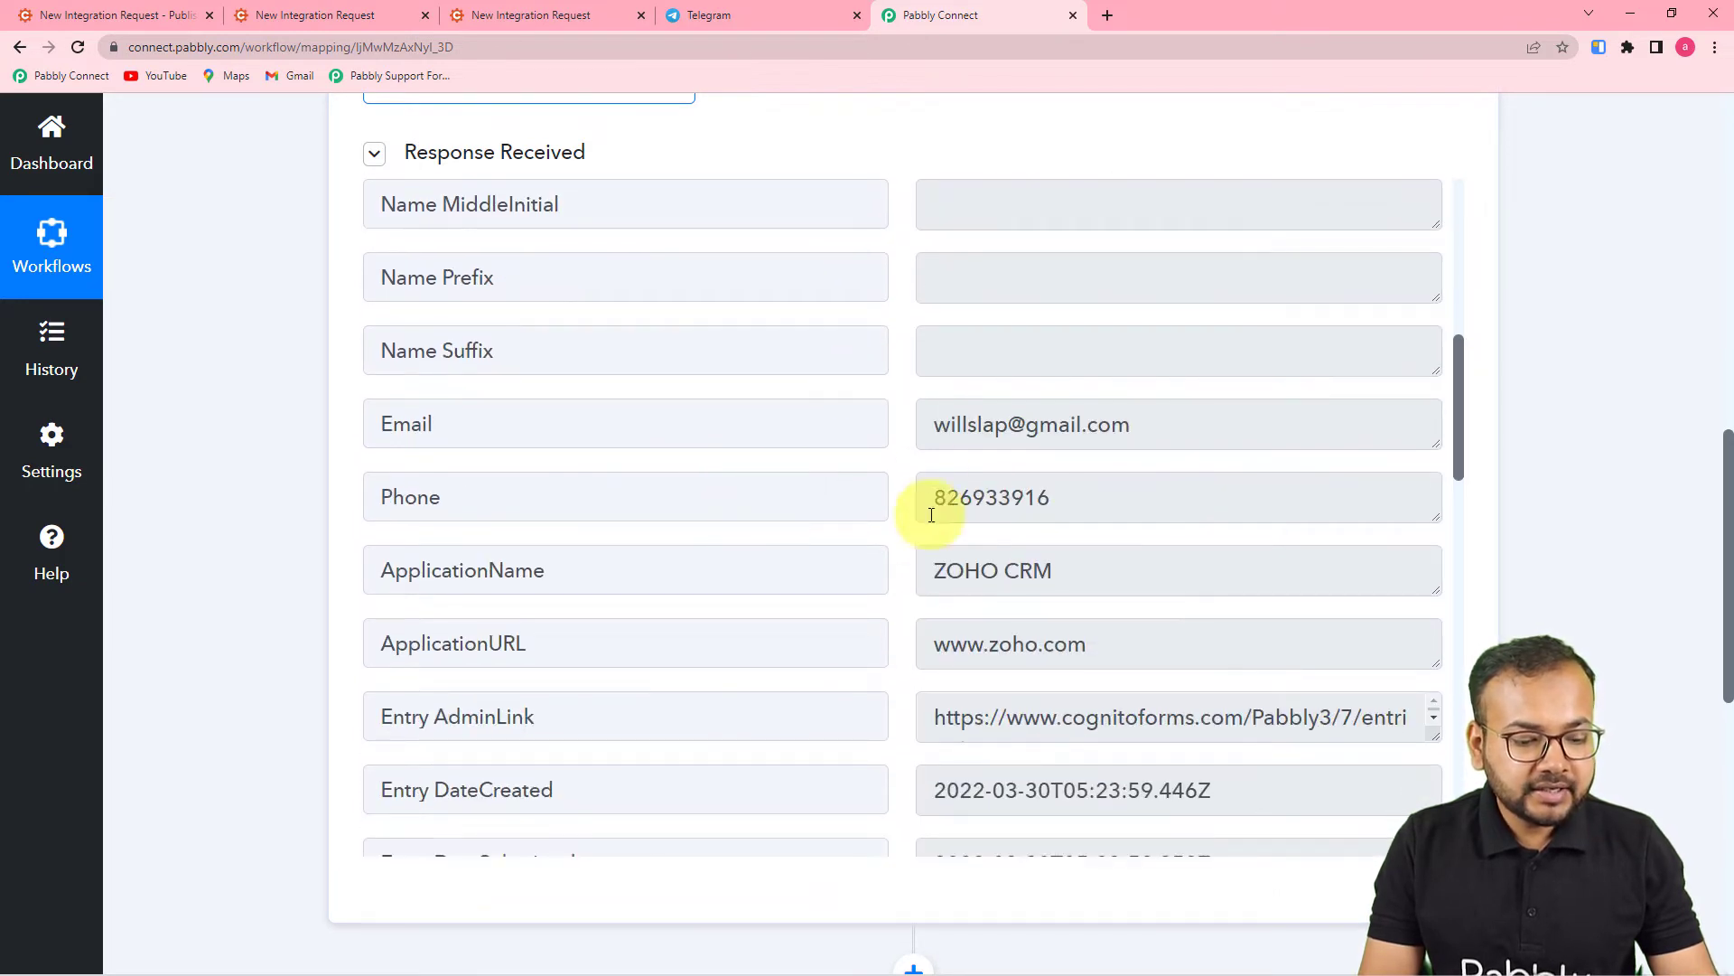
{"action": "scroll", "coordinate": [930, 478], "scroll_direction": "down", "scroll_amount": 2}
{"action": "scroll", "coordinate": [932, 478], "scroll_direction": "down", "scroll_amount": 2}
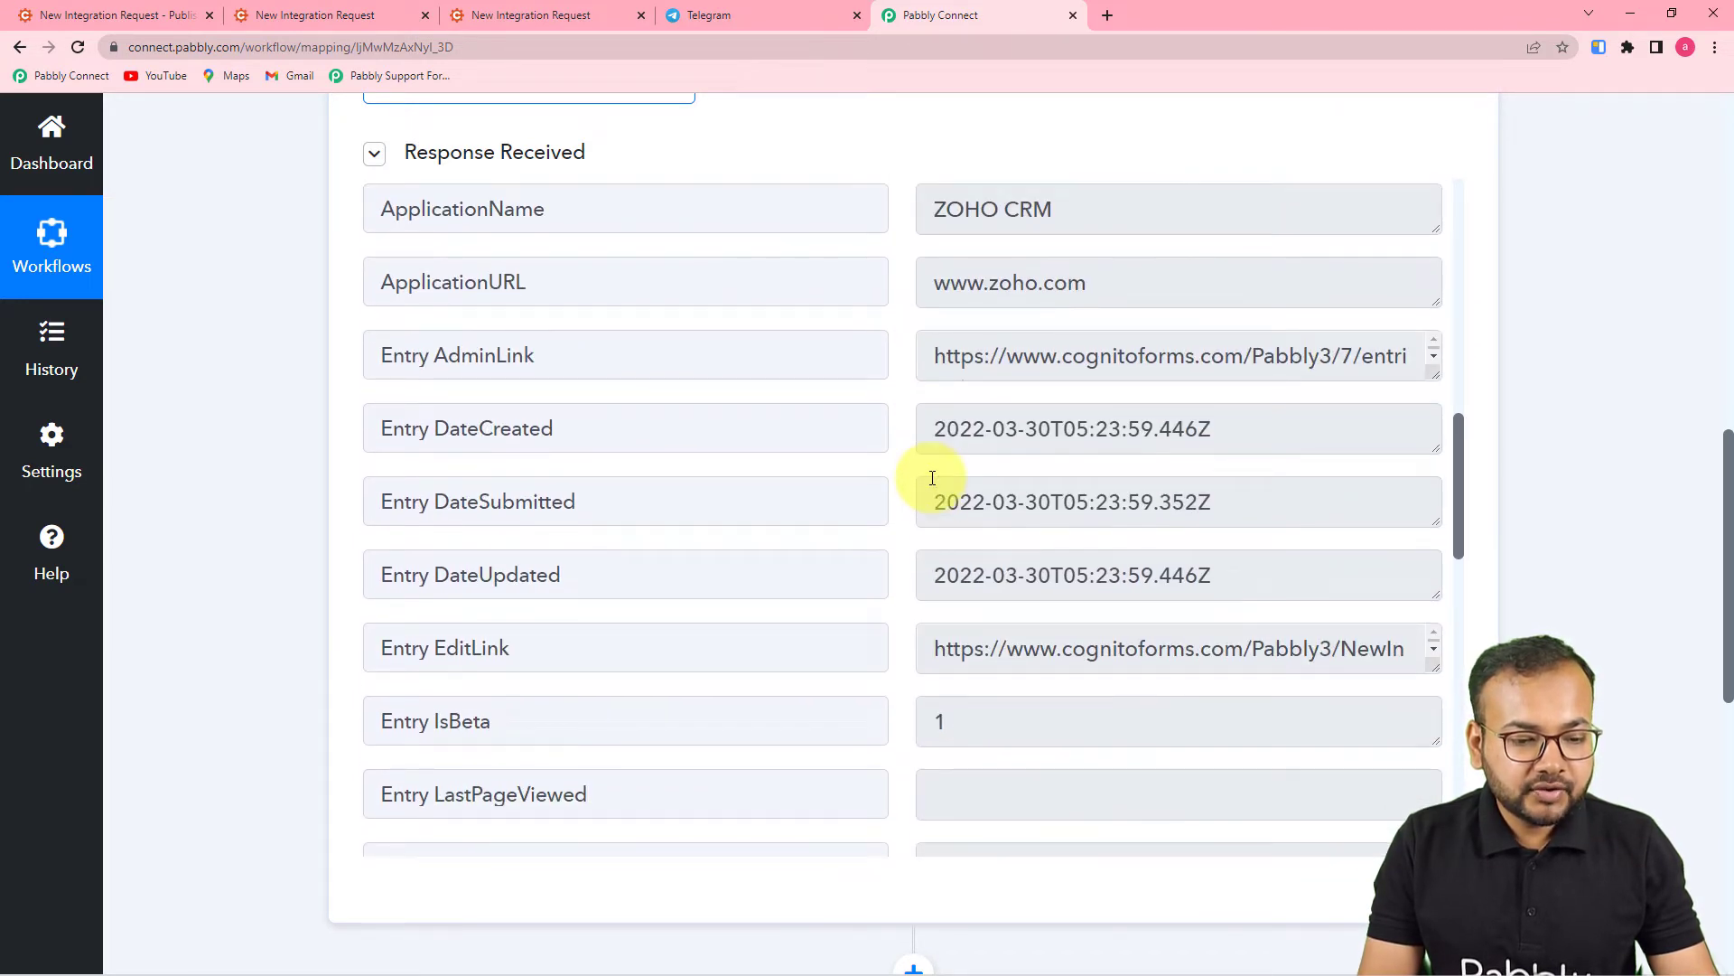
{"action": "scroll", "coordinate": [932, 478], "scroll_direction": "up", "scroll_amount": 2}
{"action": "scroll", "coordinate": [832, 572], "scroll_direction": "down", "scroll_amount": 5}
{"action": "scroll", "coordinate": [831, 573], "scroll_direction": "down", "scroll_amount": 6}
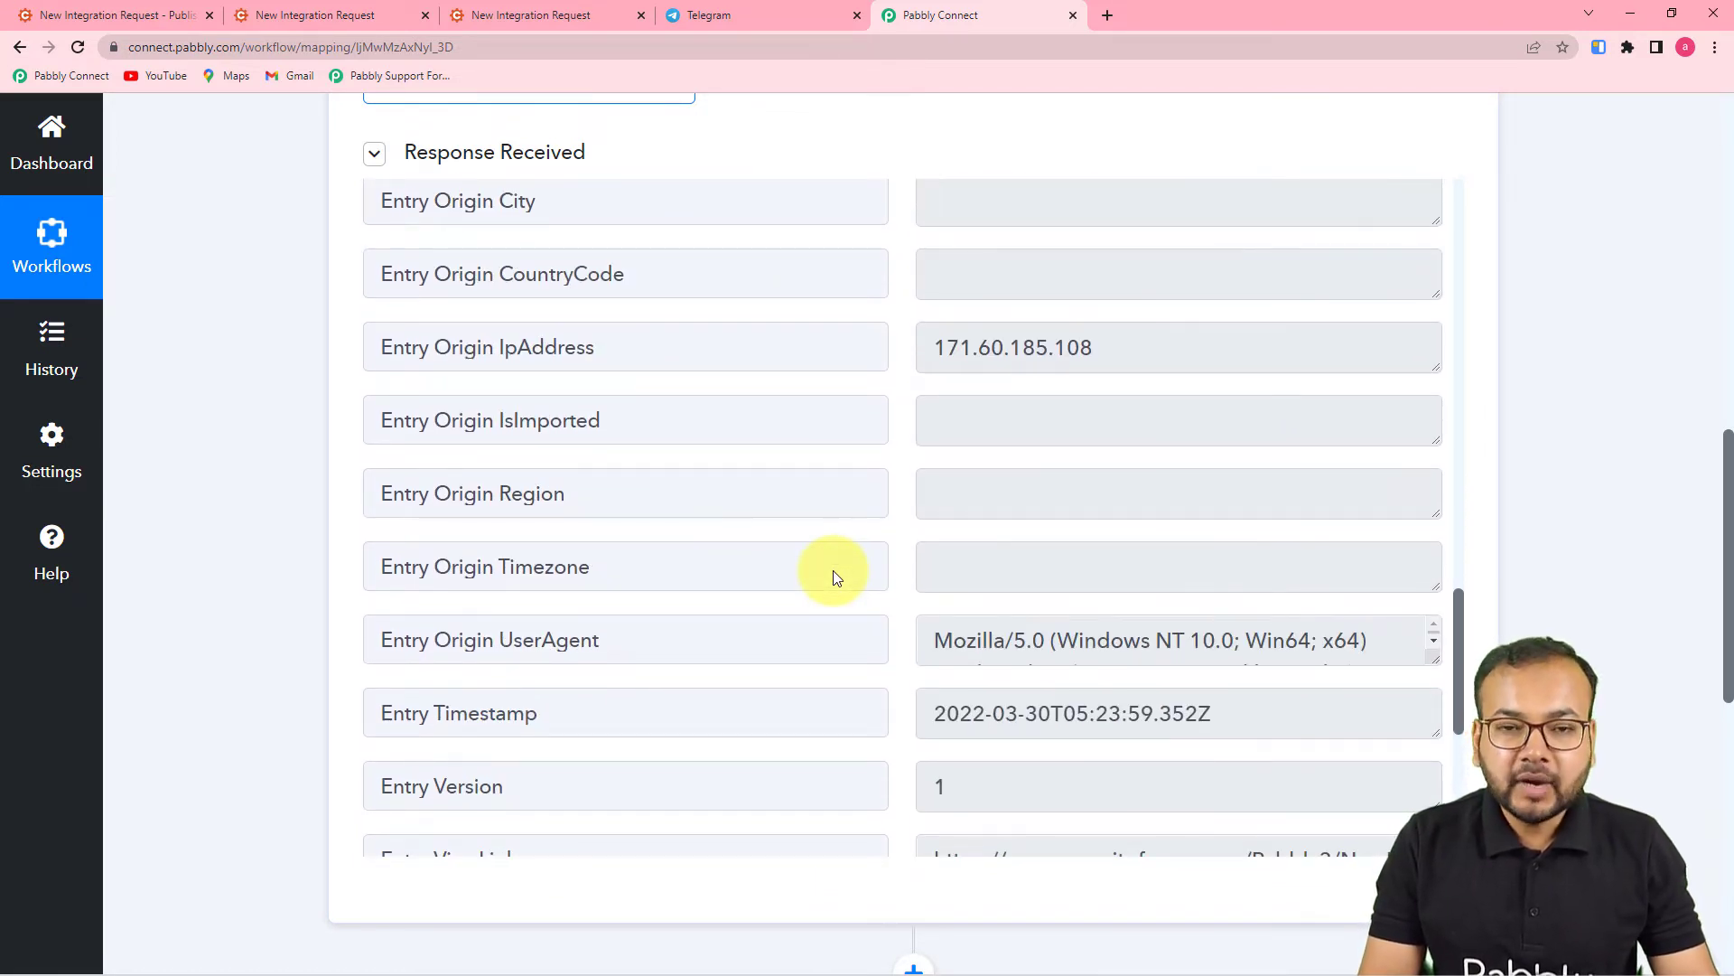
{"action": "left_click", "coordinate": [766, 18]}
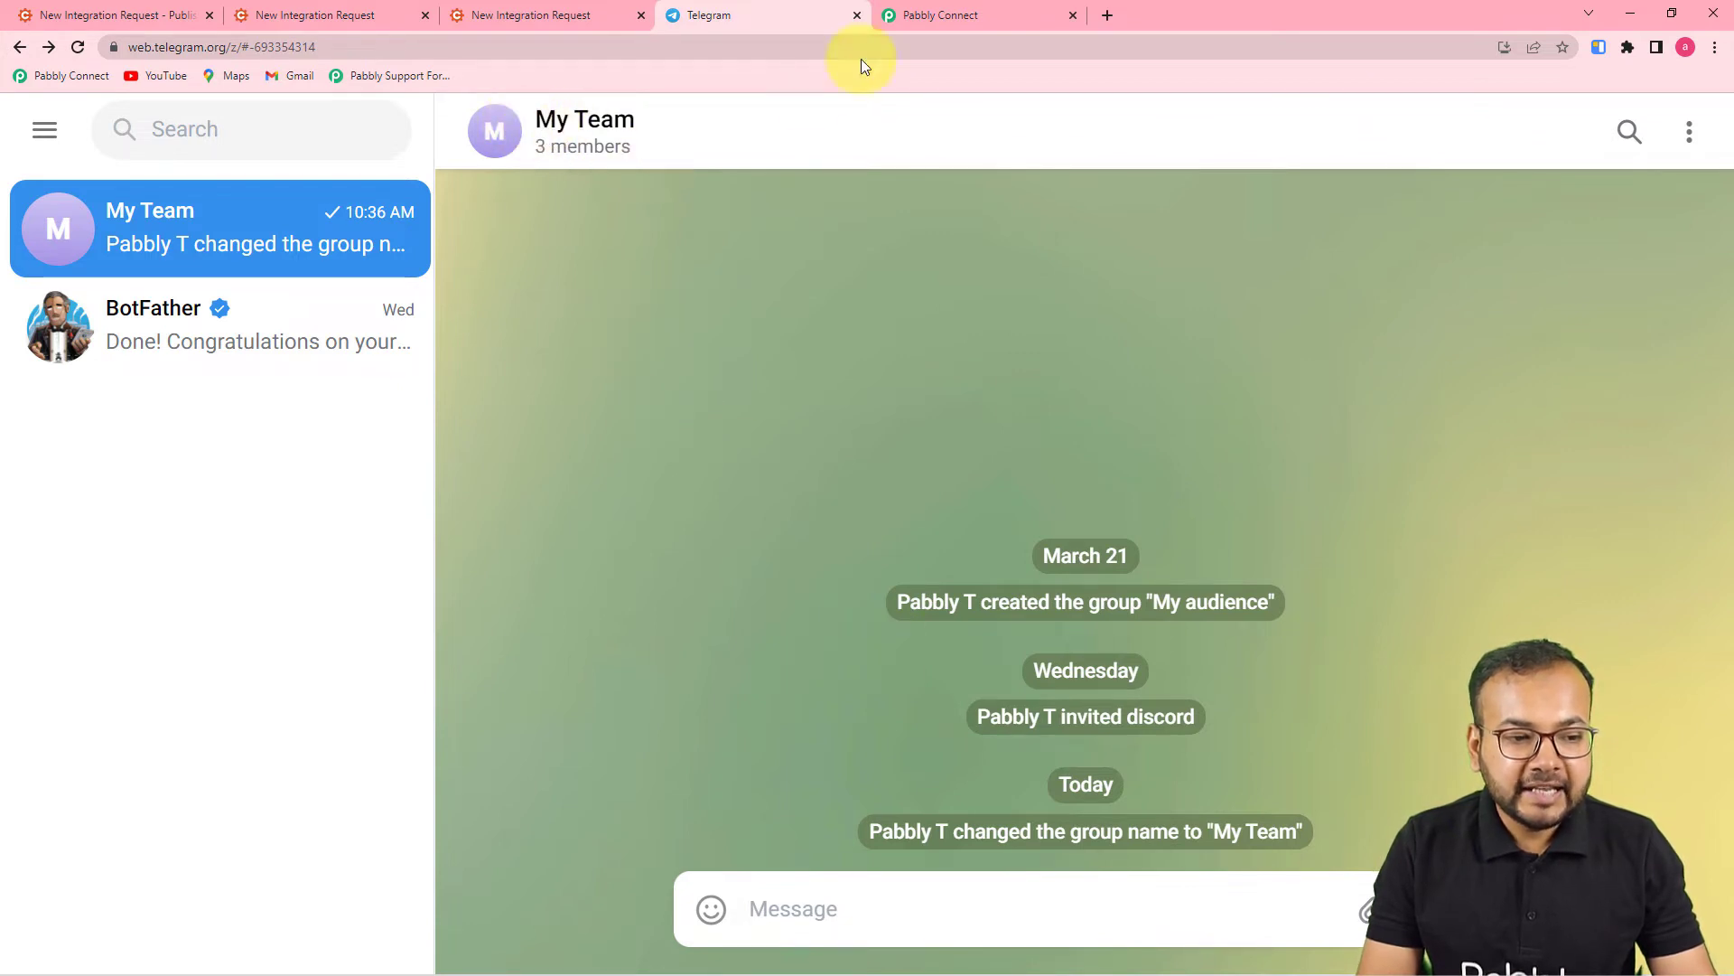
{"action": "left_click", "coordinate": [939, 15]}
{"action": "scroll", "coordinate": [965, 464], "scroll_direction": "down", "scroll_amount": 3}
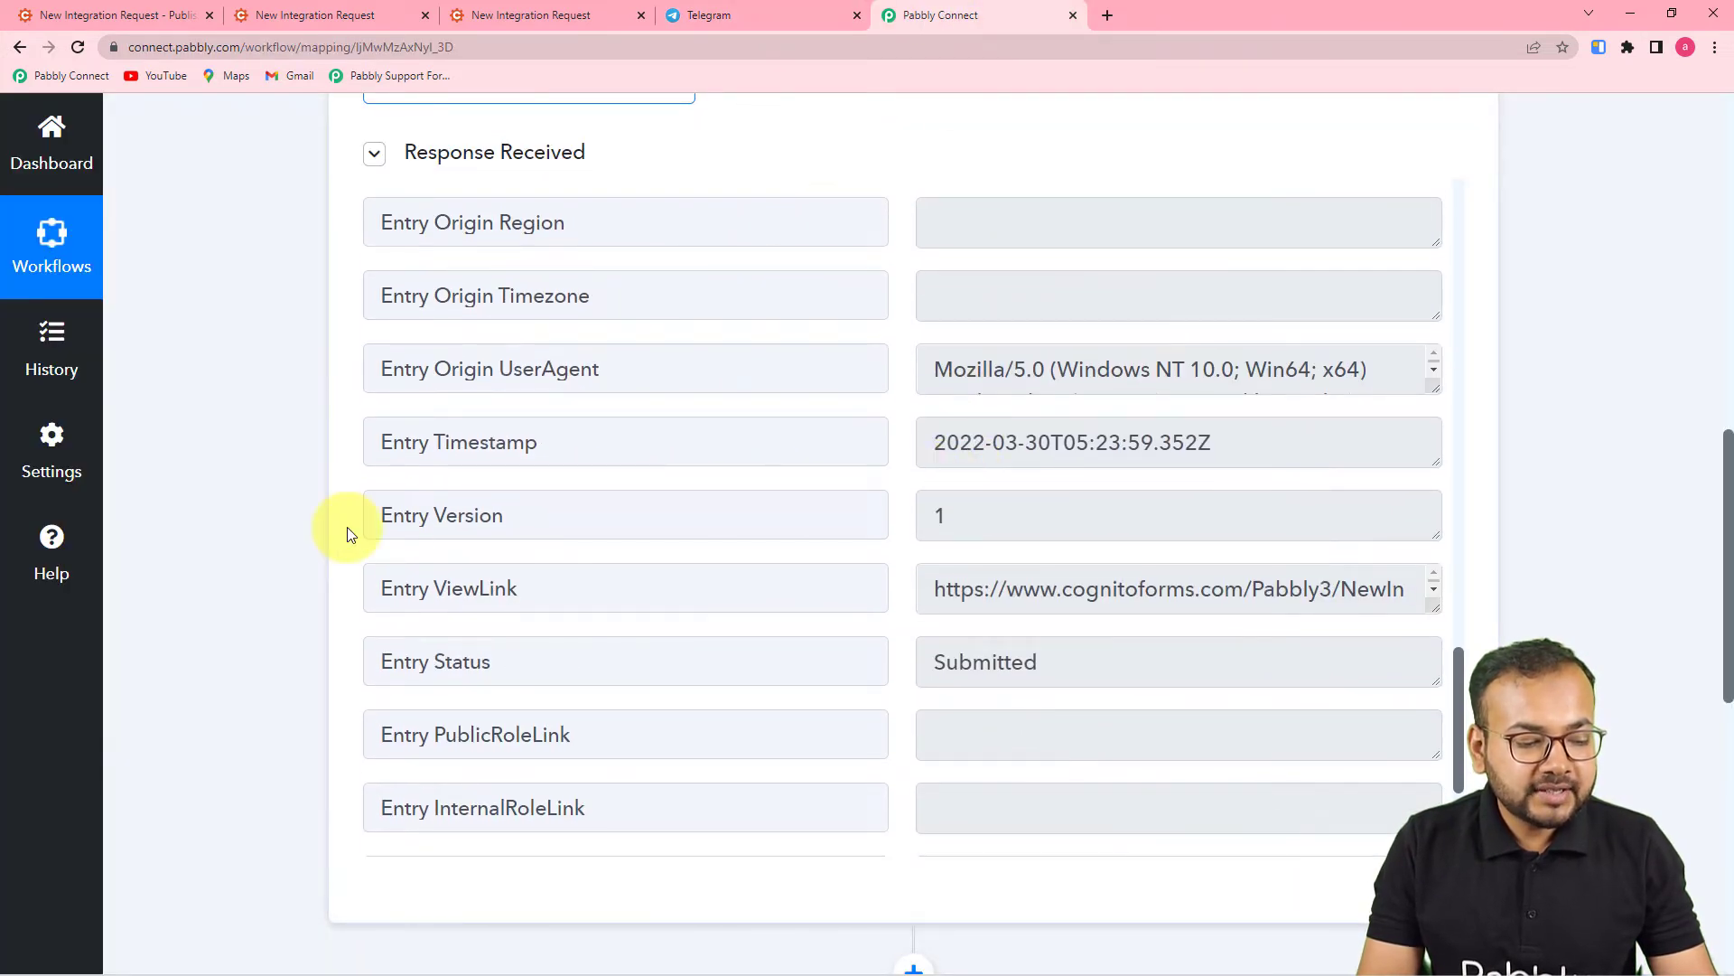
{"action": "scroll", "coordinate": [350, 533], "scroll_direction": "down", "scroll_amount": 6}
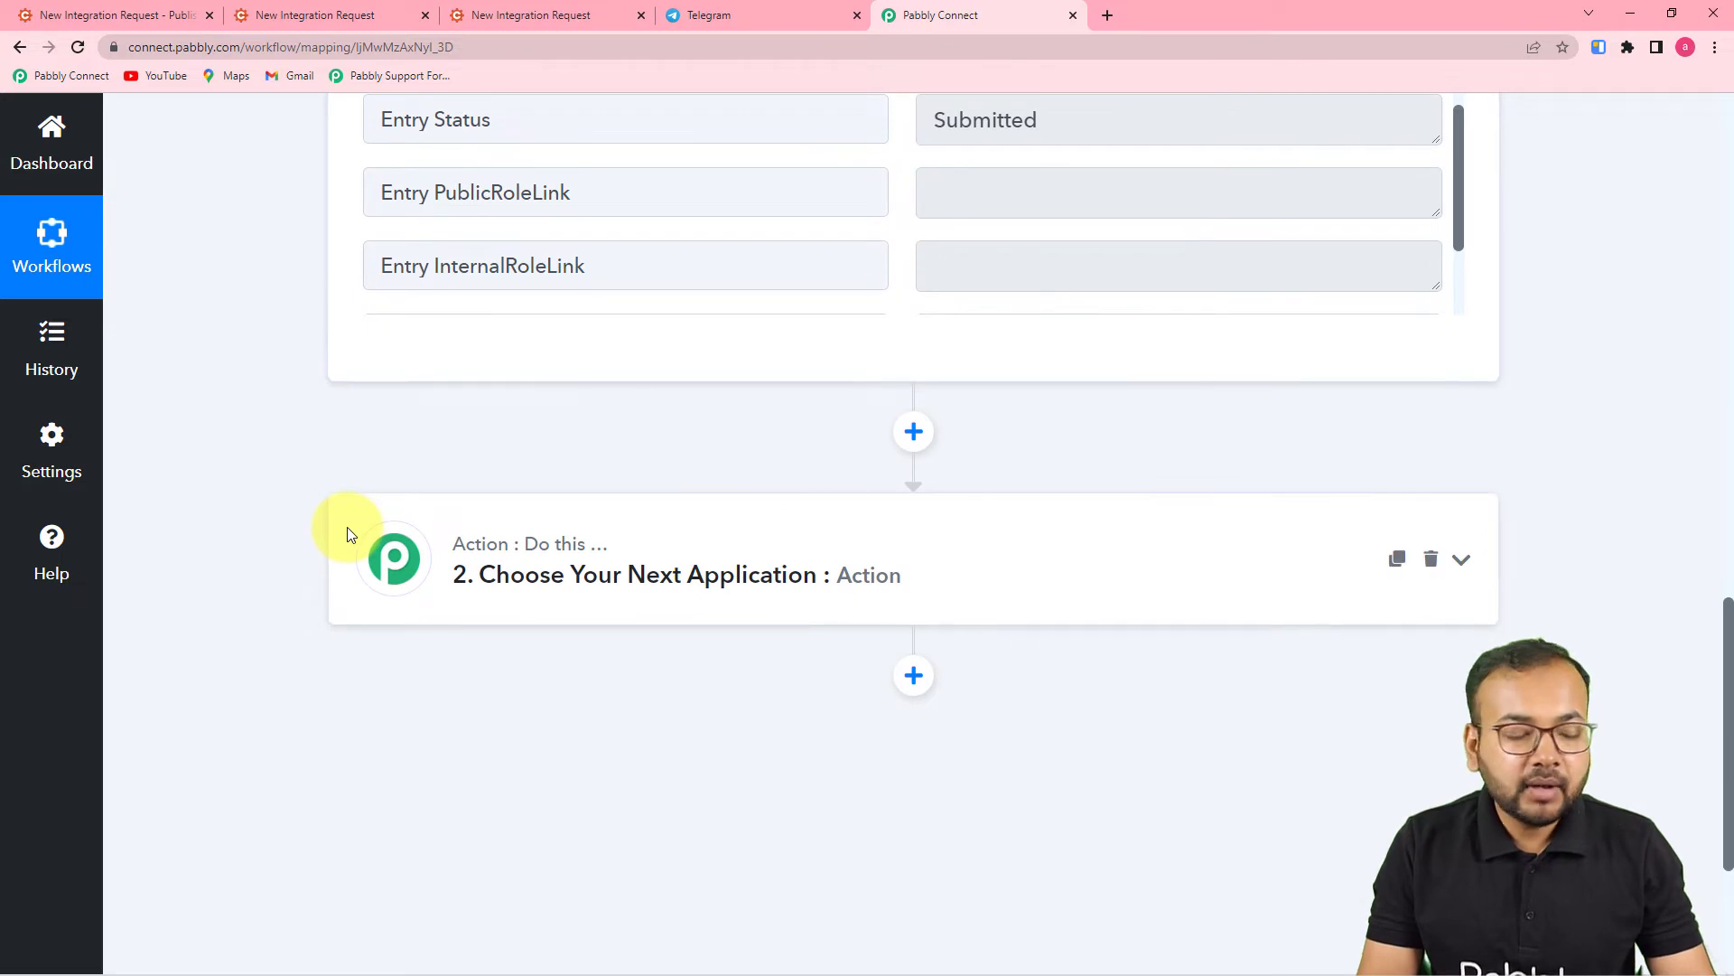
- Set the action to Telegram Bot 'Send a Text Message or a Reply (HTML)' and connect an account
{"action": "left_click", "coordinate": [736, 577]}
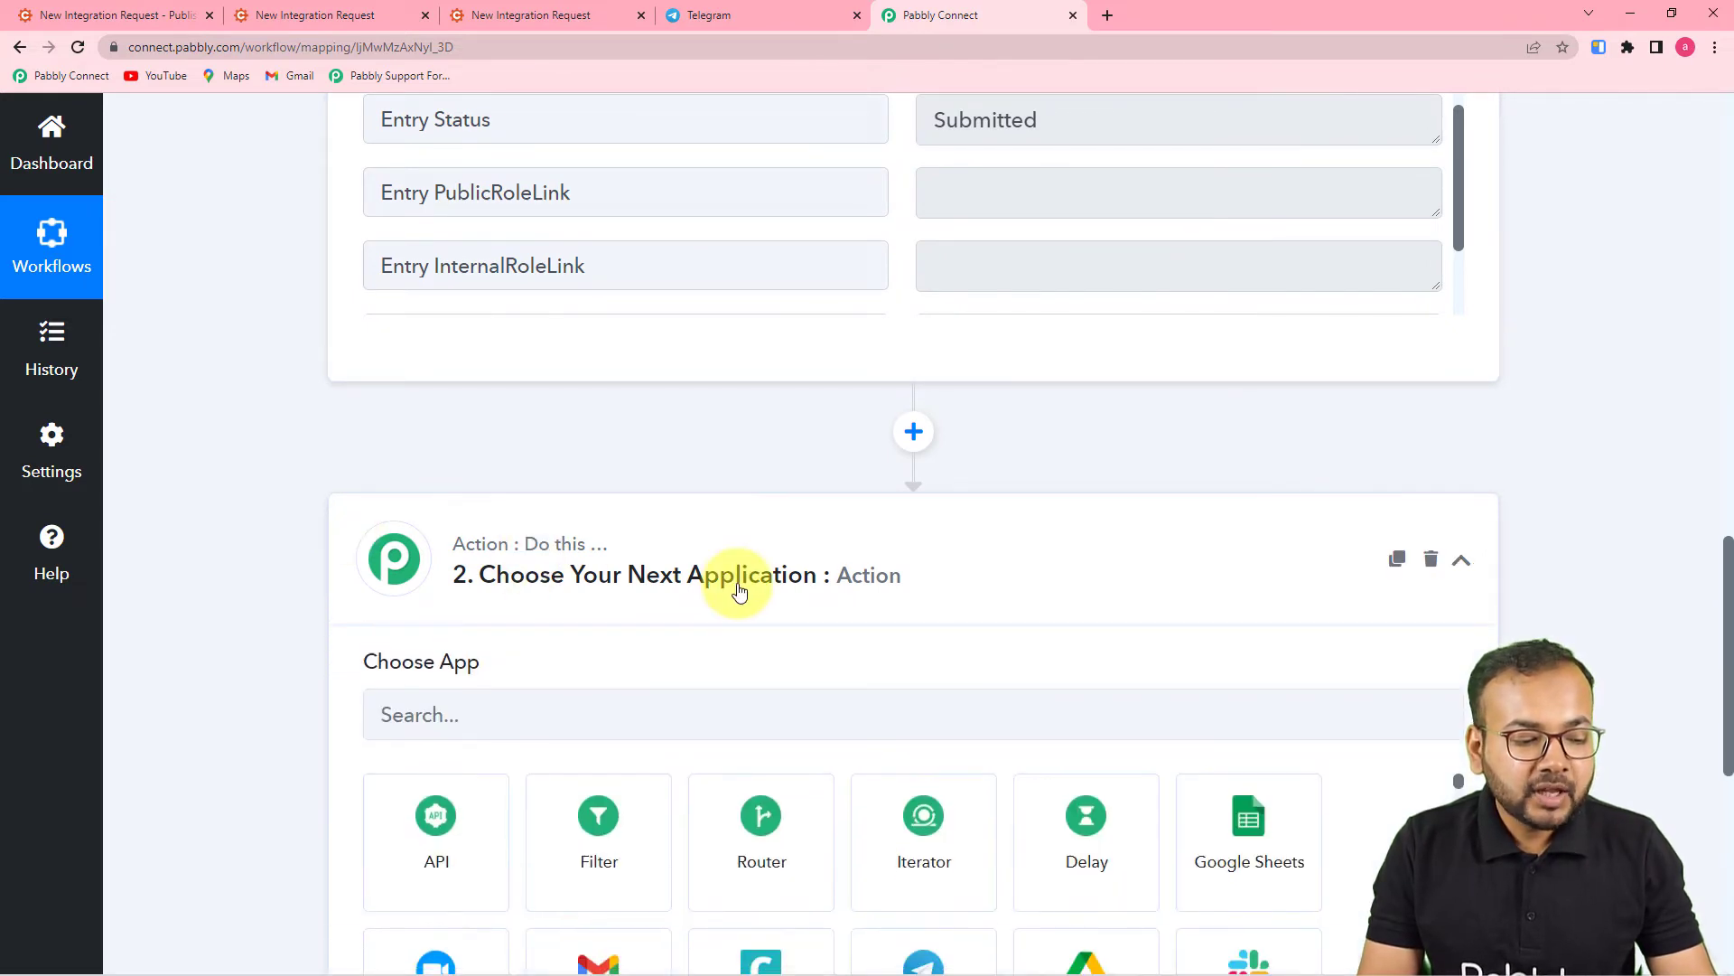
{"action": "left_click", "coordinate": [578, 368]}
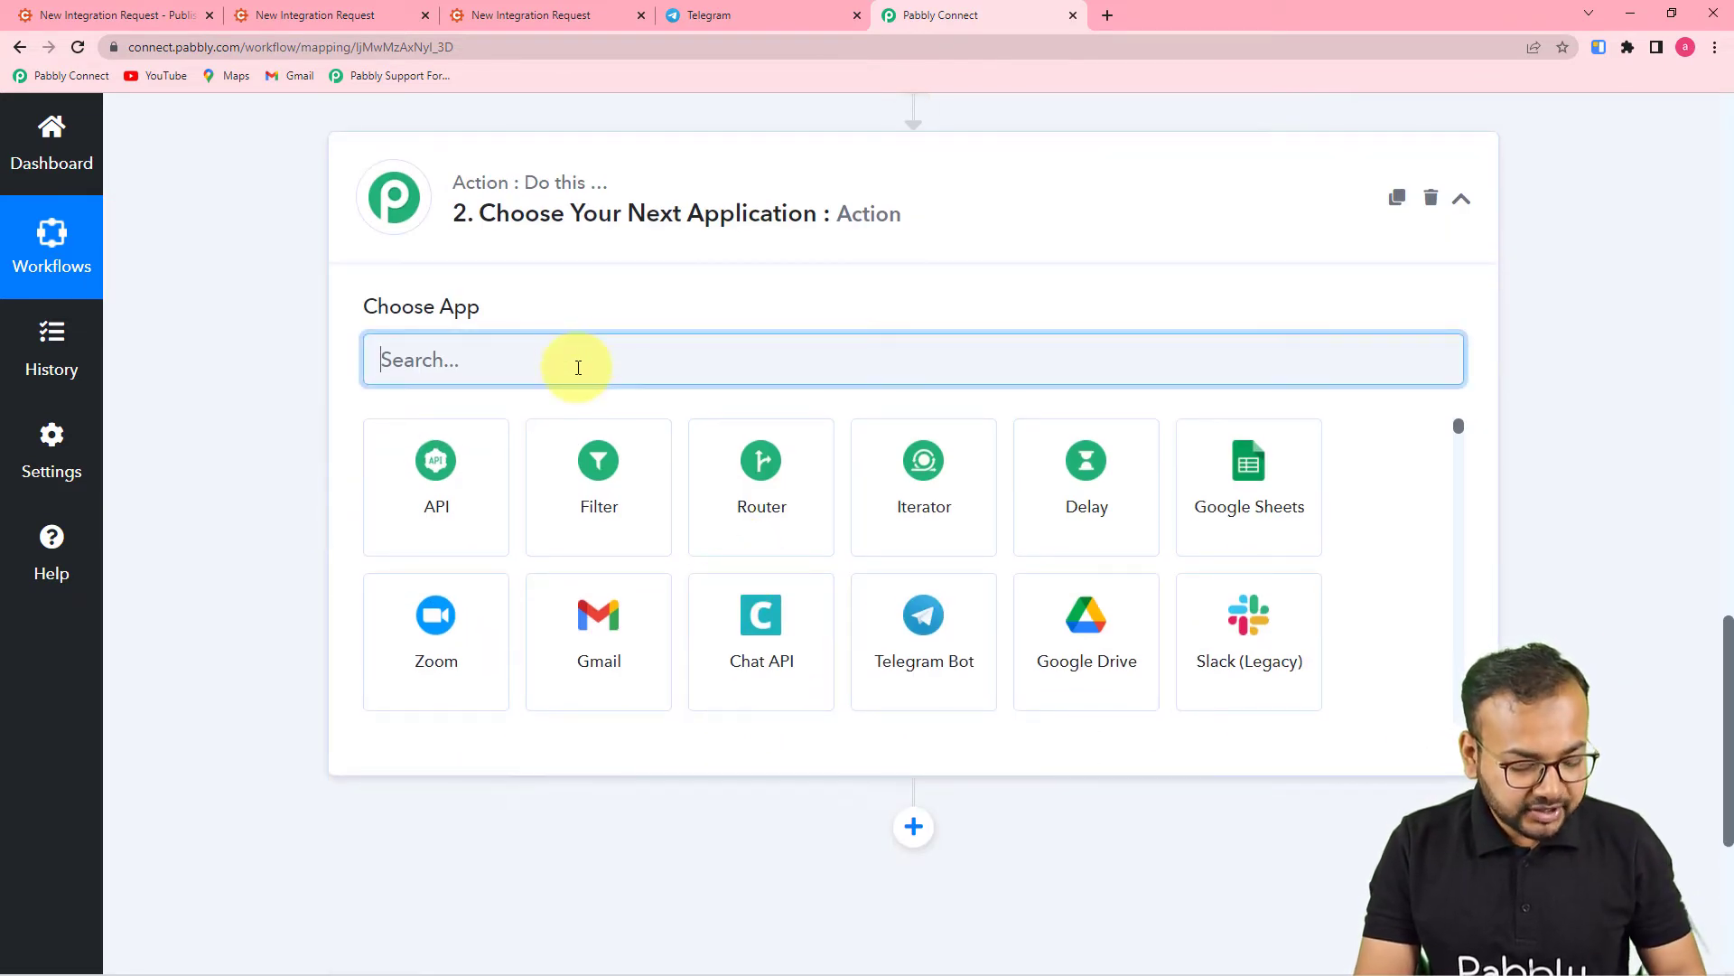
{"action": "type", "text": "telegr"}
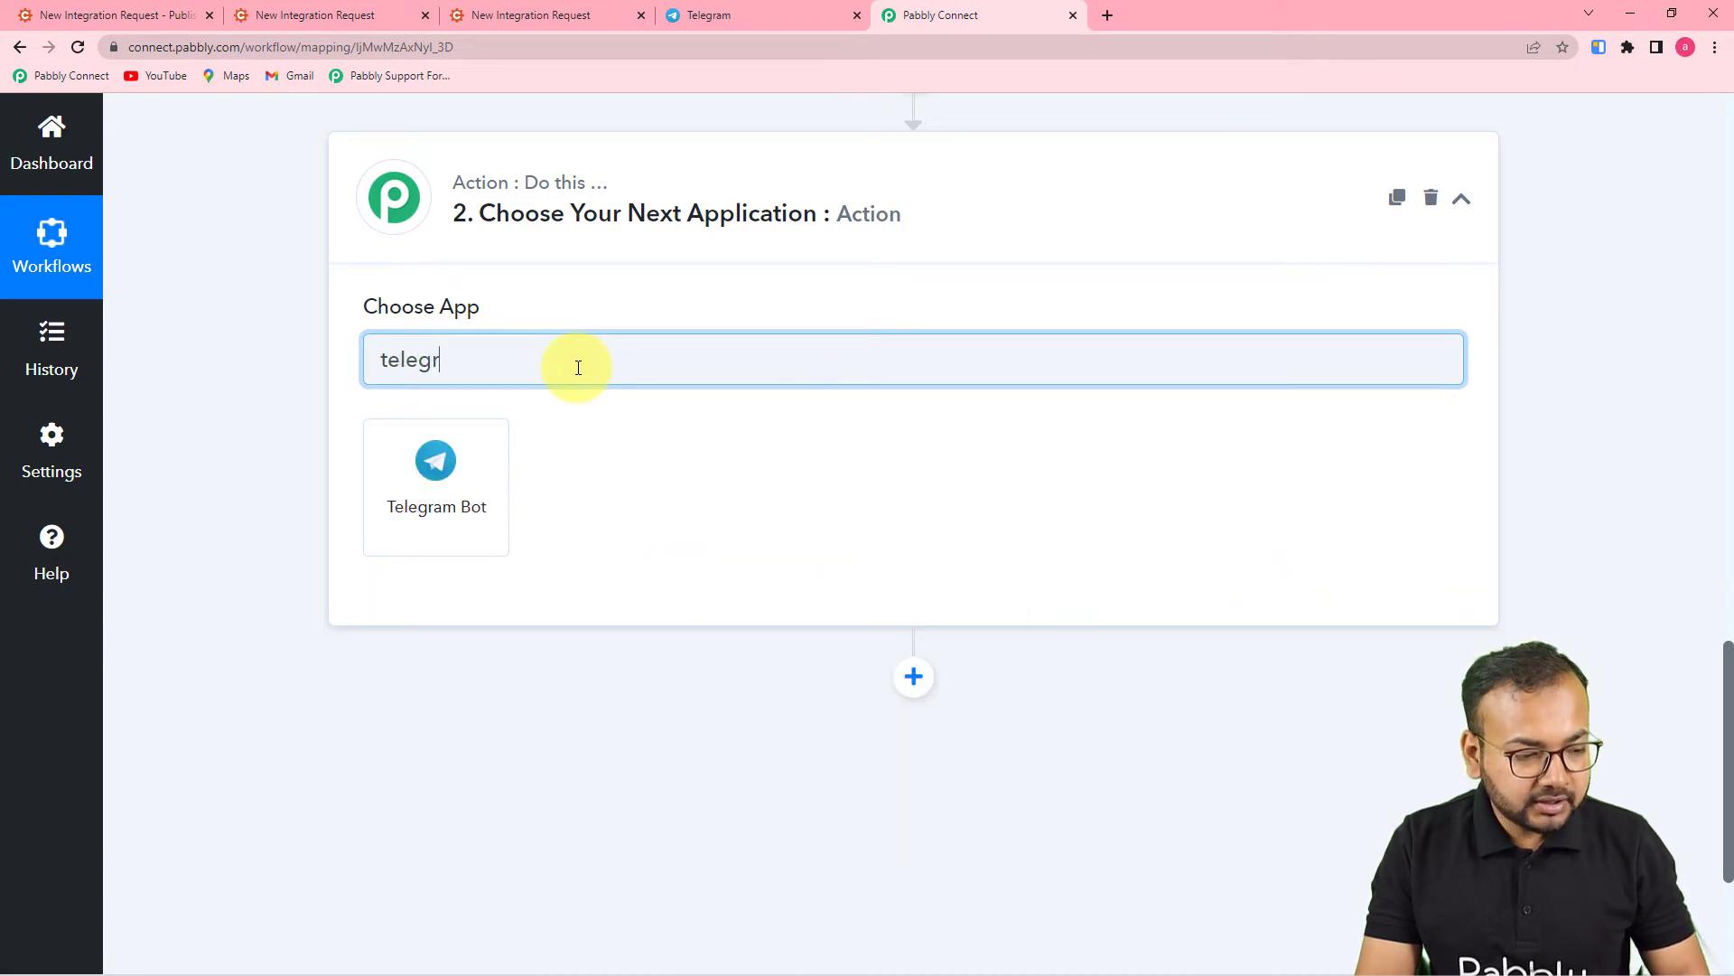
{"action": "left_click", "coordinate": [425, 485]}
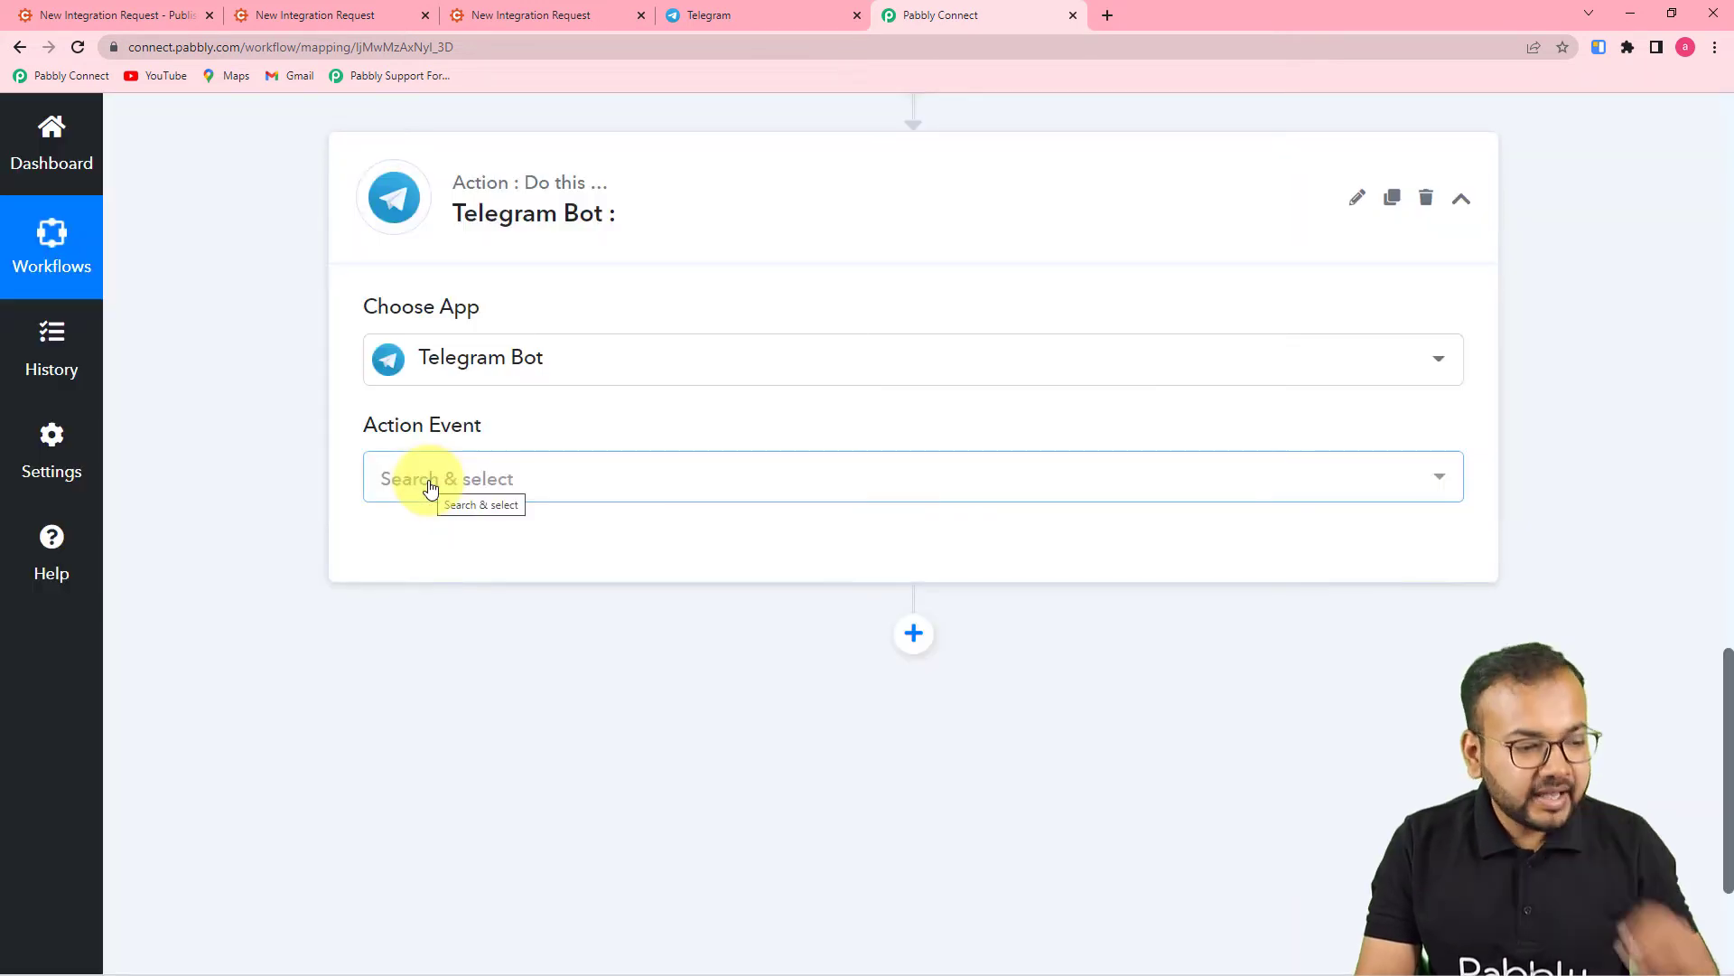
{"action": "left_click", "coordinate": [434, 481]}
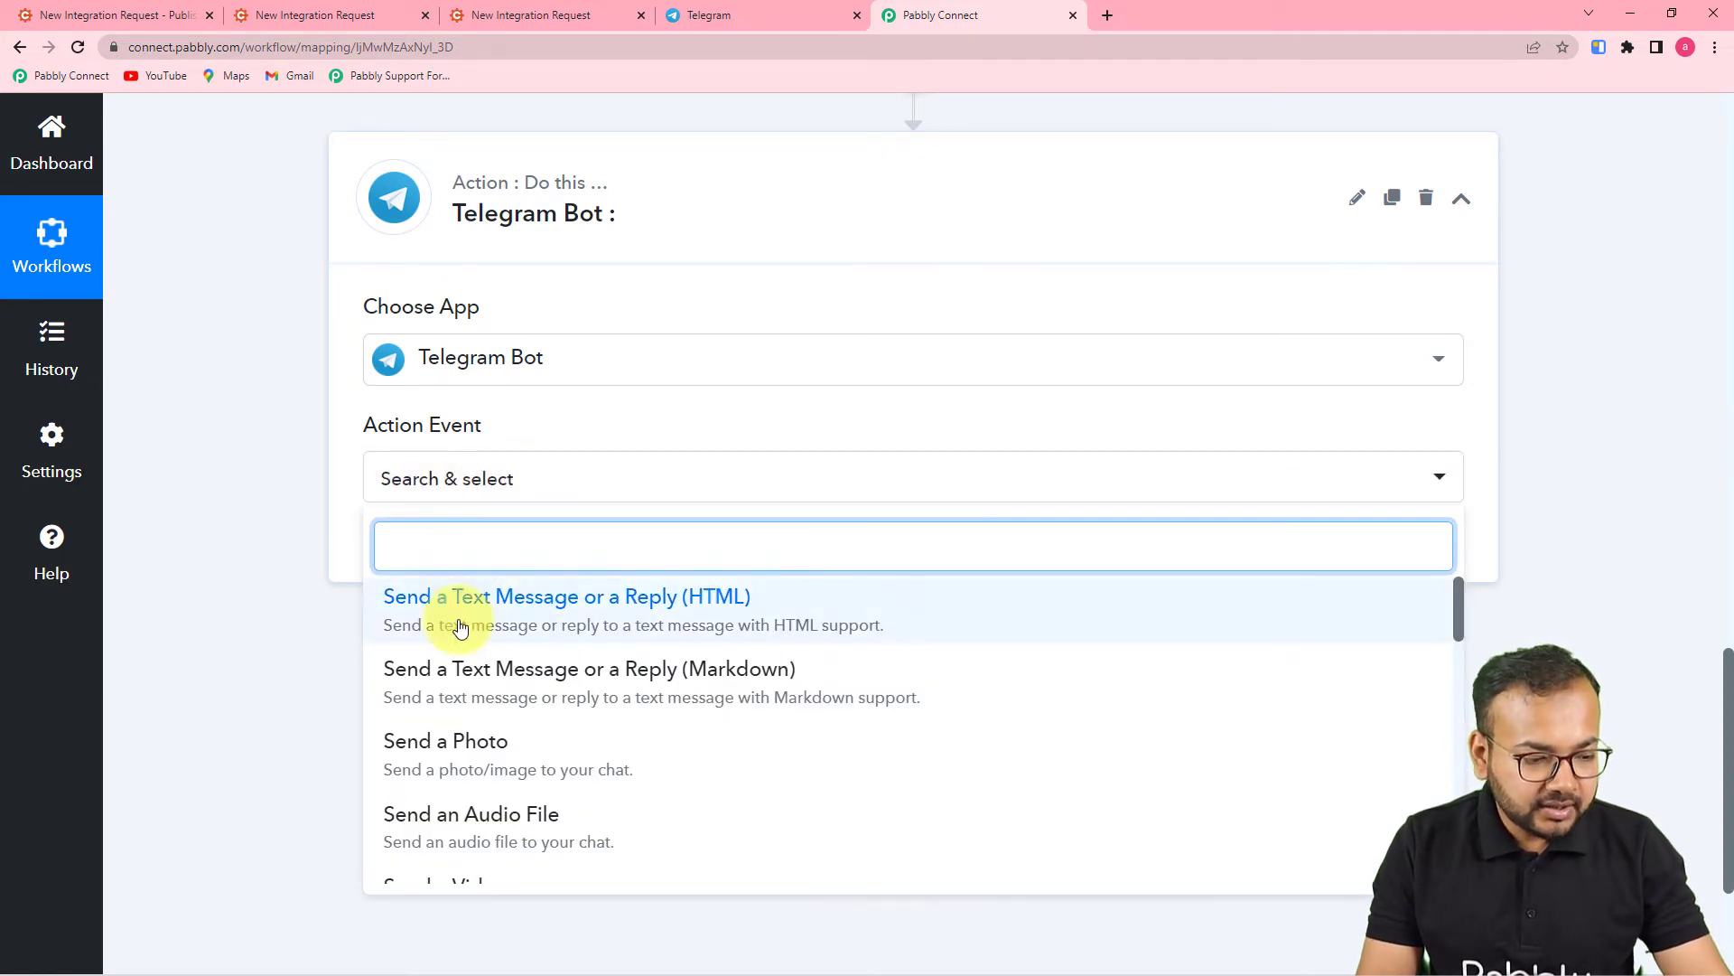
{"action": "left_click", "coordinate": [656, 634]}
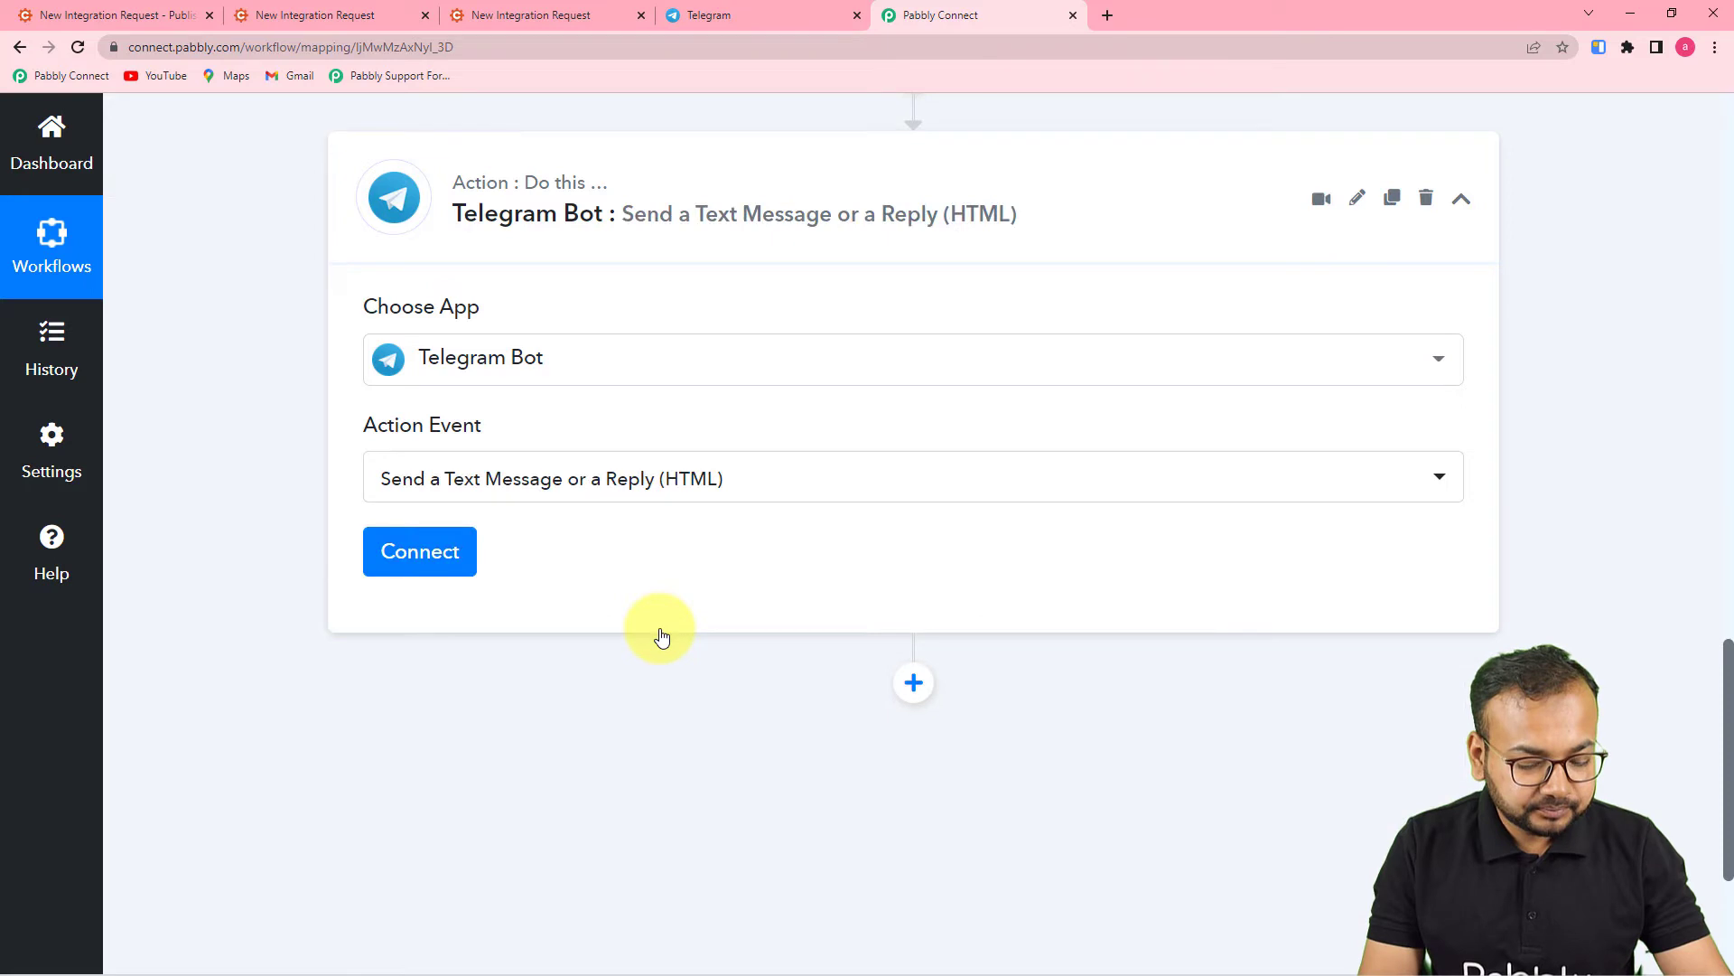
{"action": "left_click", "coordinate": [430, 538]}
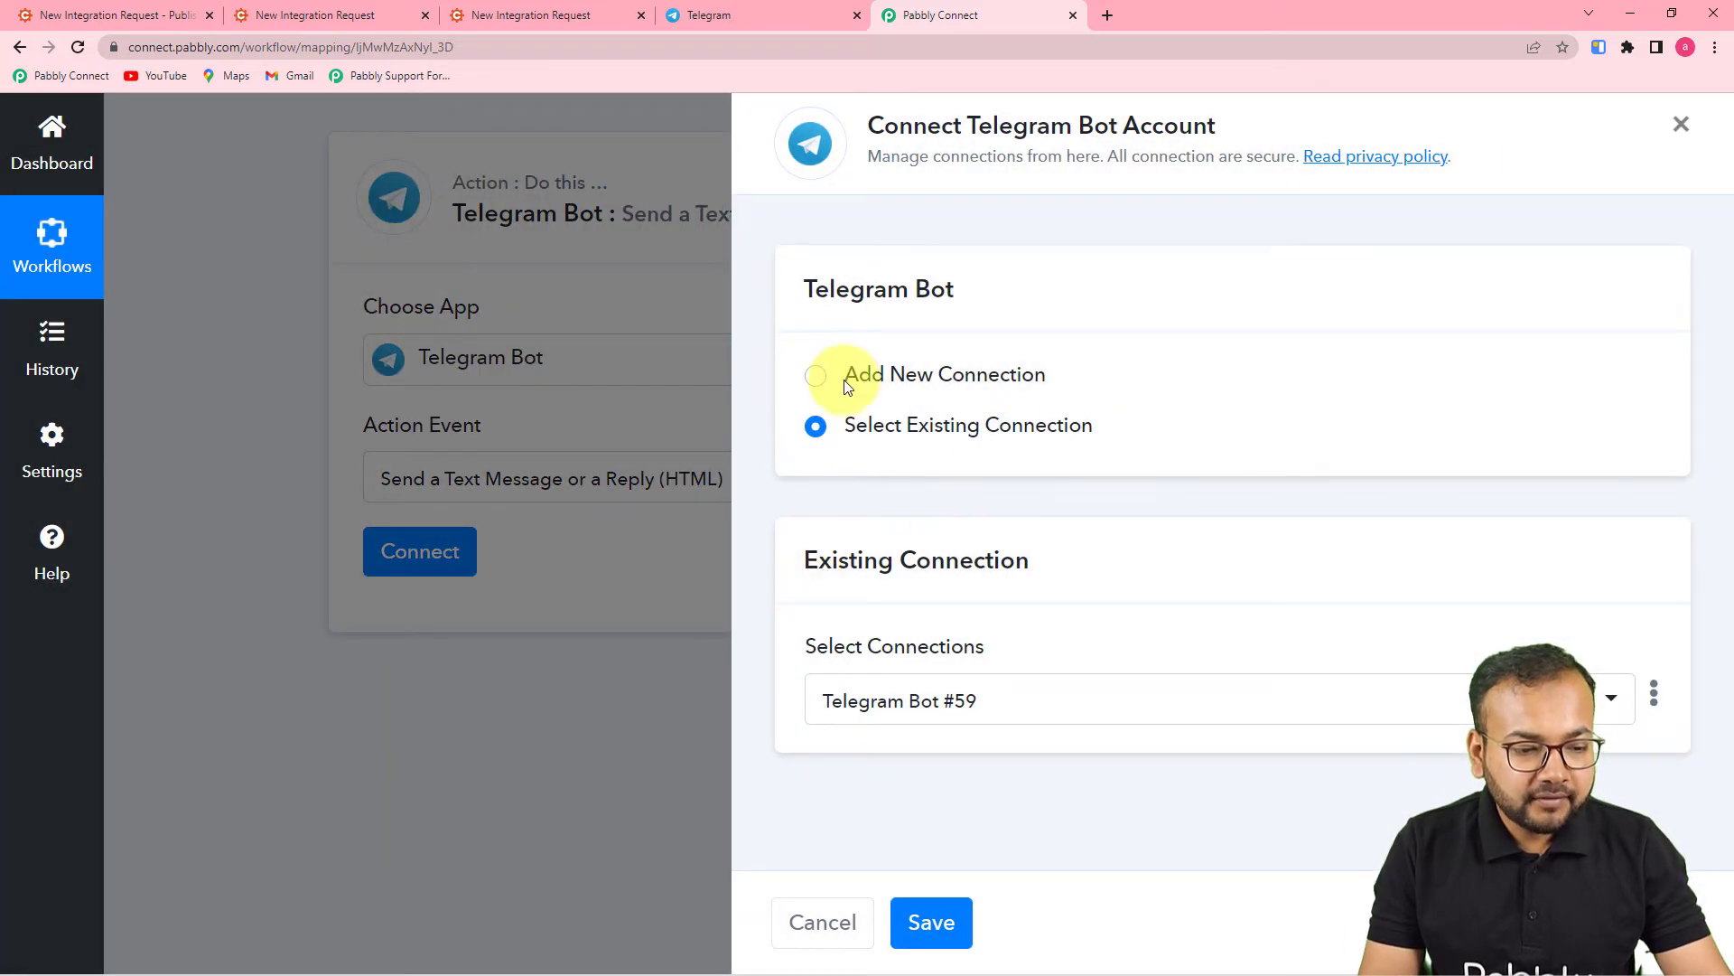
- Add a new Telegram Bot connection, then switch to Telegram Web's My Team chat
{"action": "left_click", "coordinate": [814, 376]}
{"action": "scroll", "coordinate": [991, 507], "scroll_direction": "down", "scroll_amount": 2}
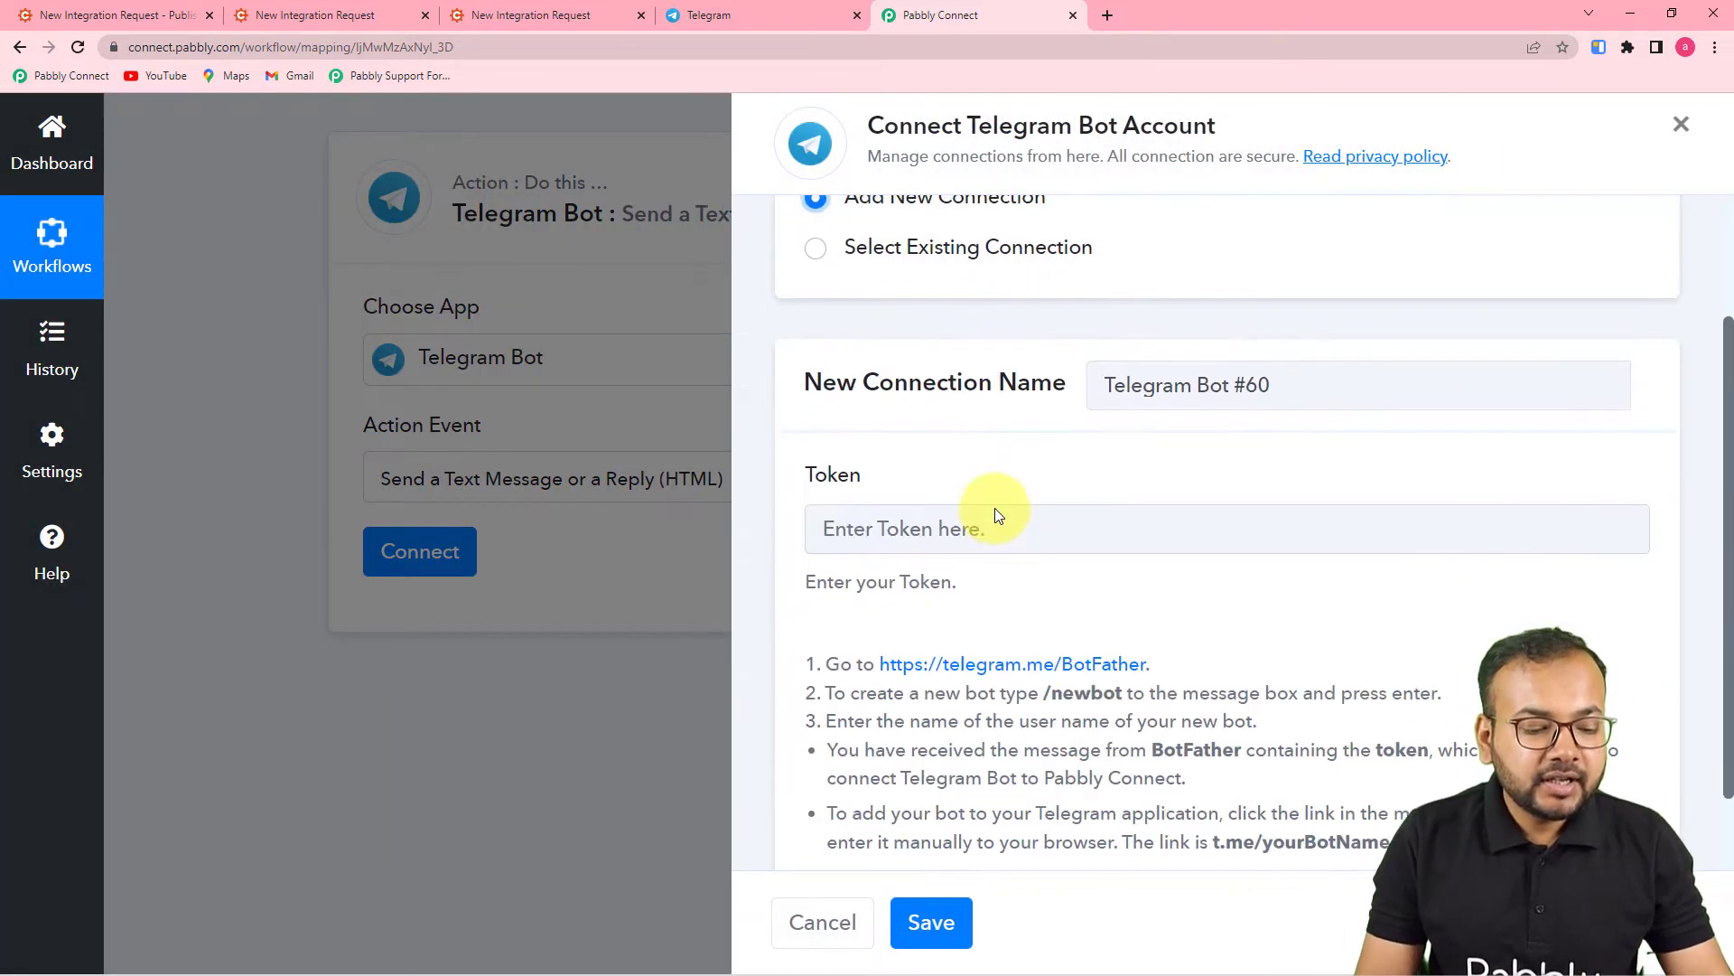
{"action": "scroll", "coordinate": [995, 508], "scroll_direction": "down", "scroll_amount": 1}
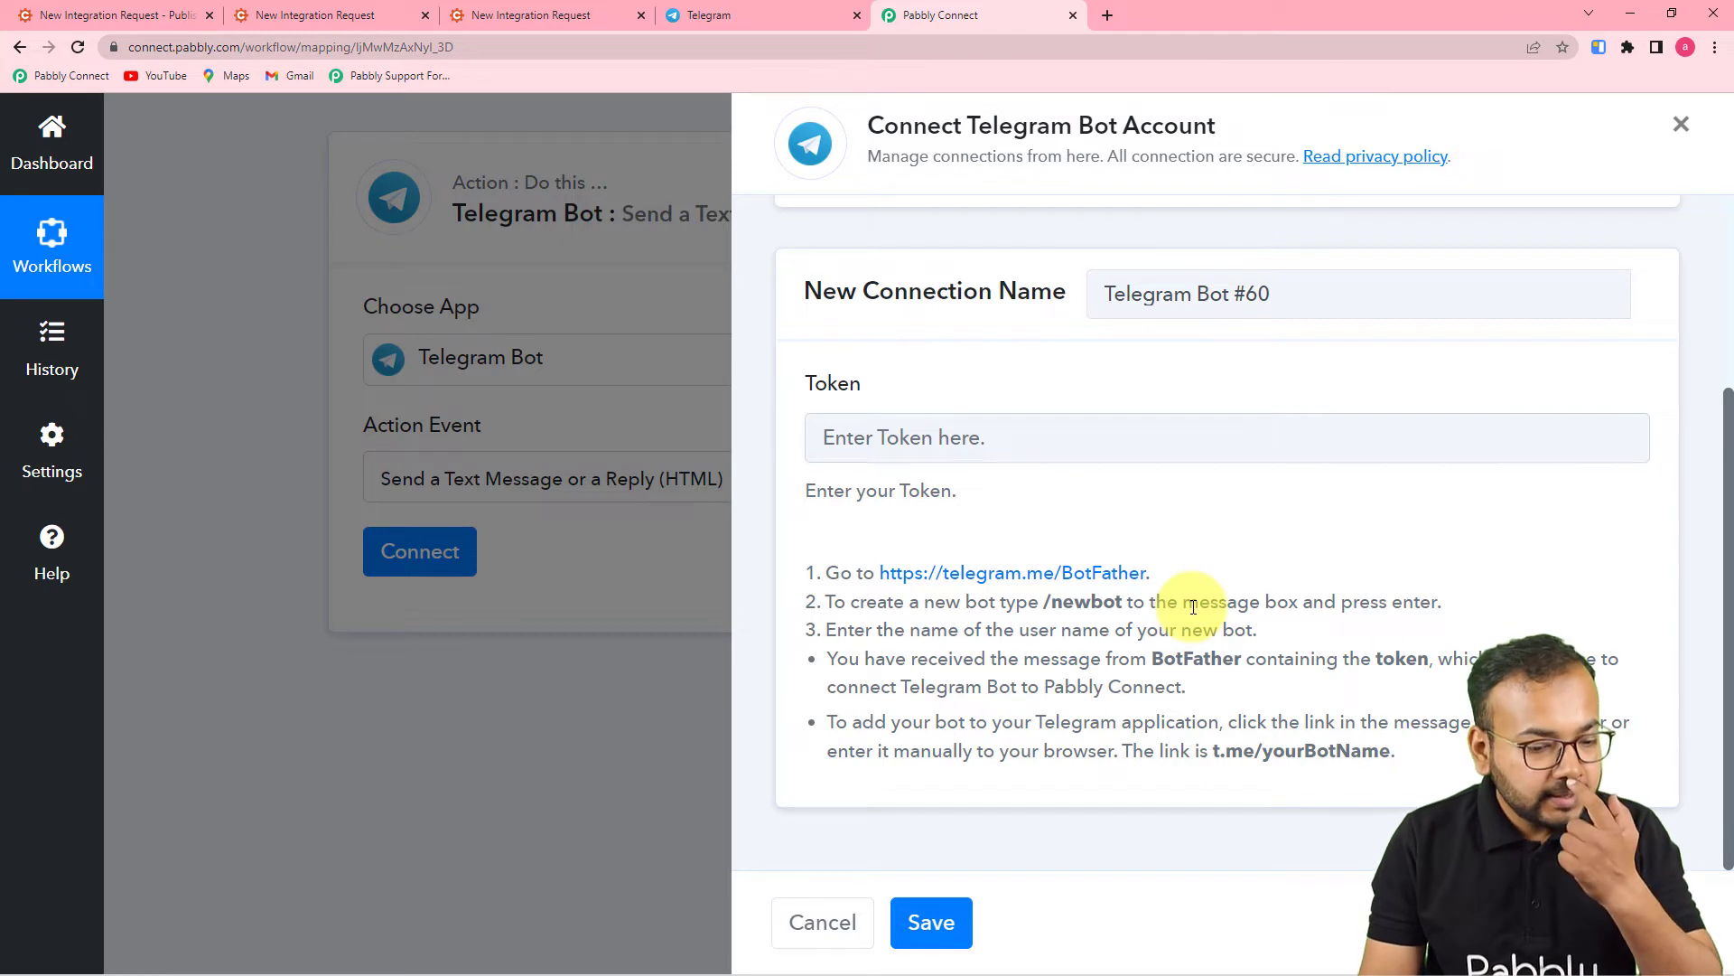
{"action": "left_click", "coordinate": [777, 14]}
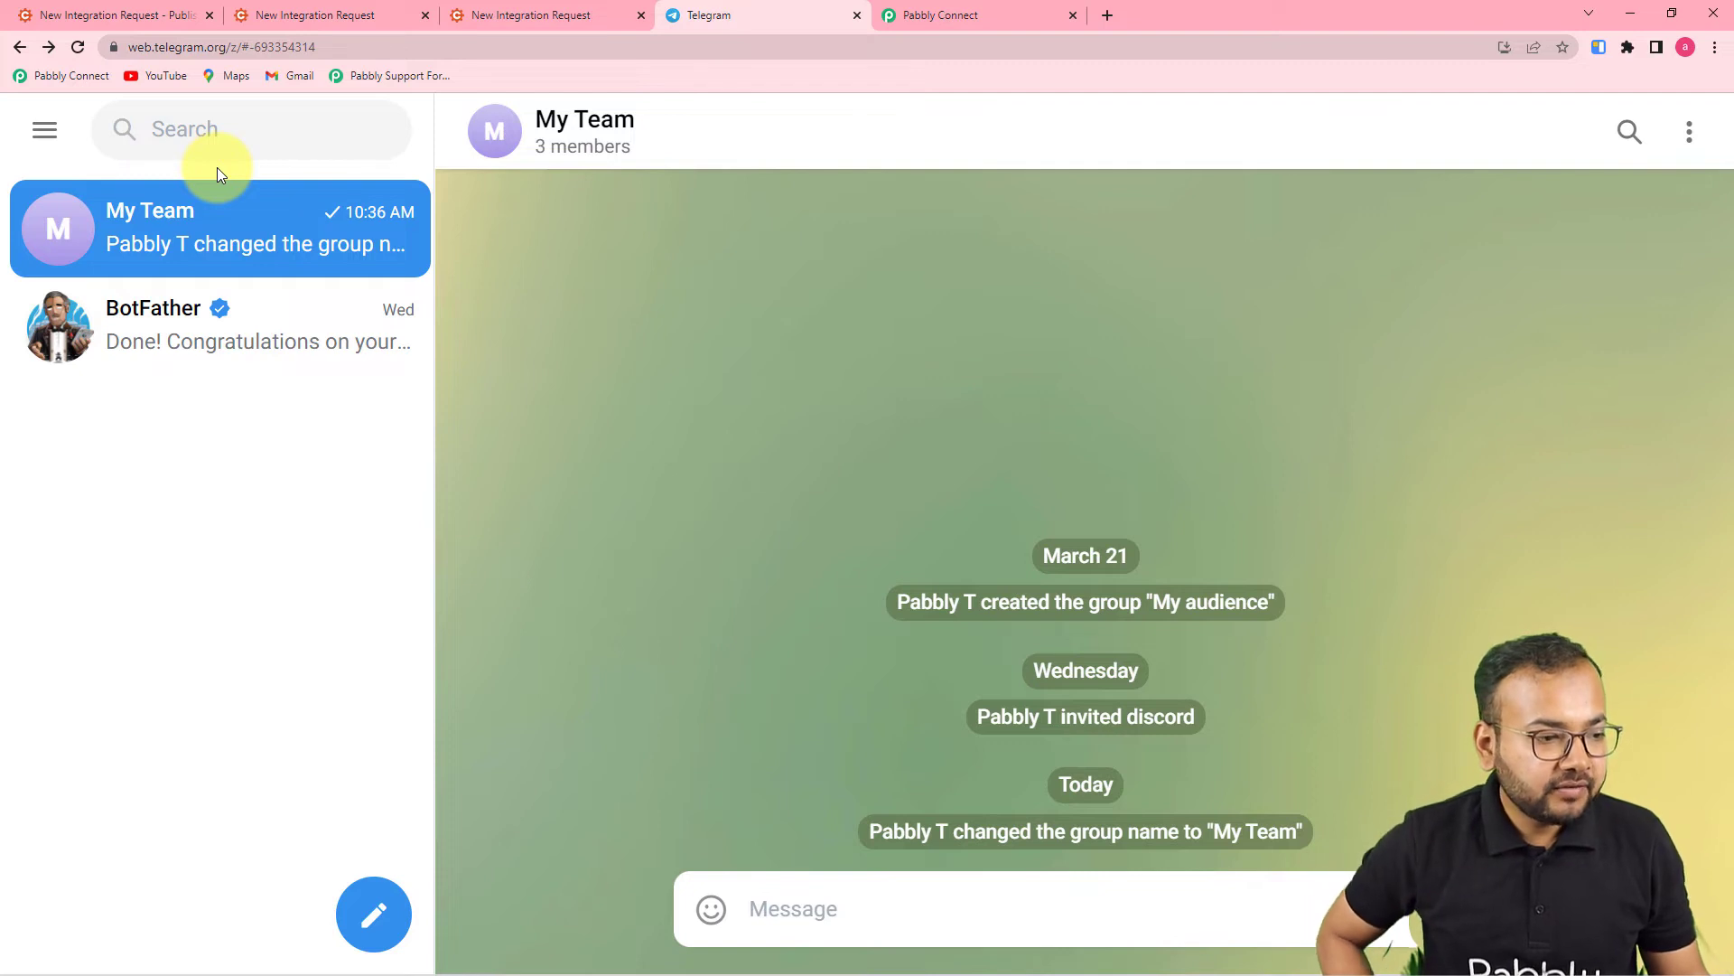
- Search Telegram for 'botfather' and open the verified BotFather chat
{"action": "left_click", "coordinate": [220, 129]}
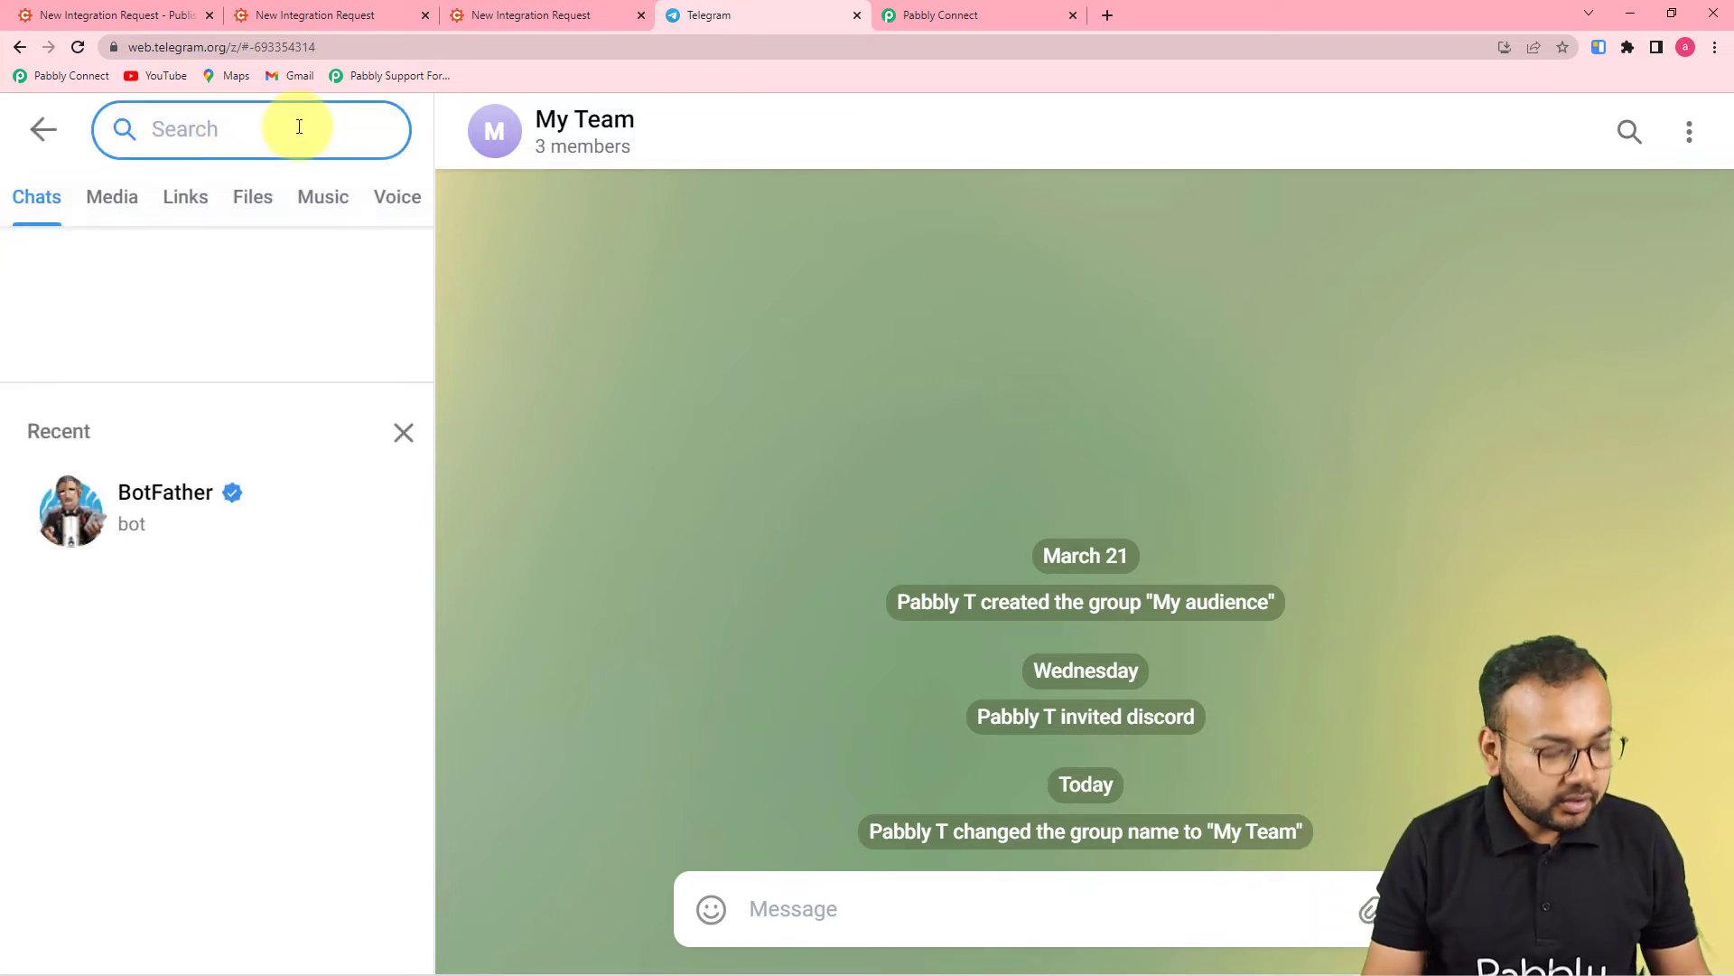
{"action": "type", "text": "botfather"}
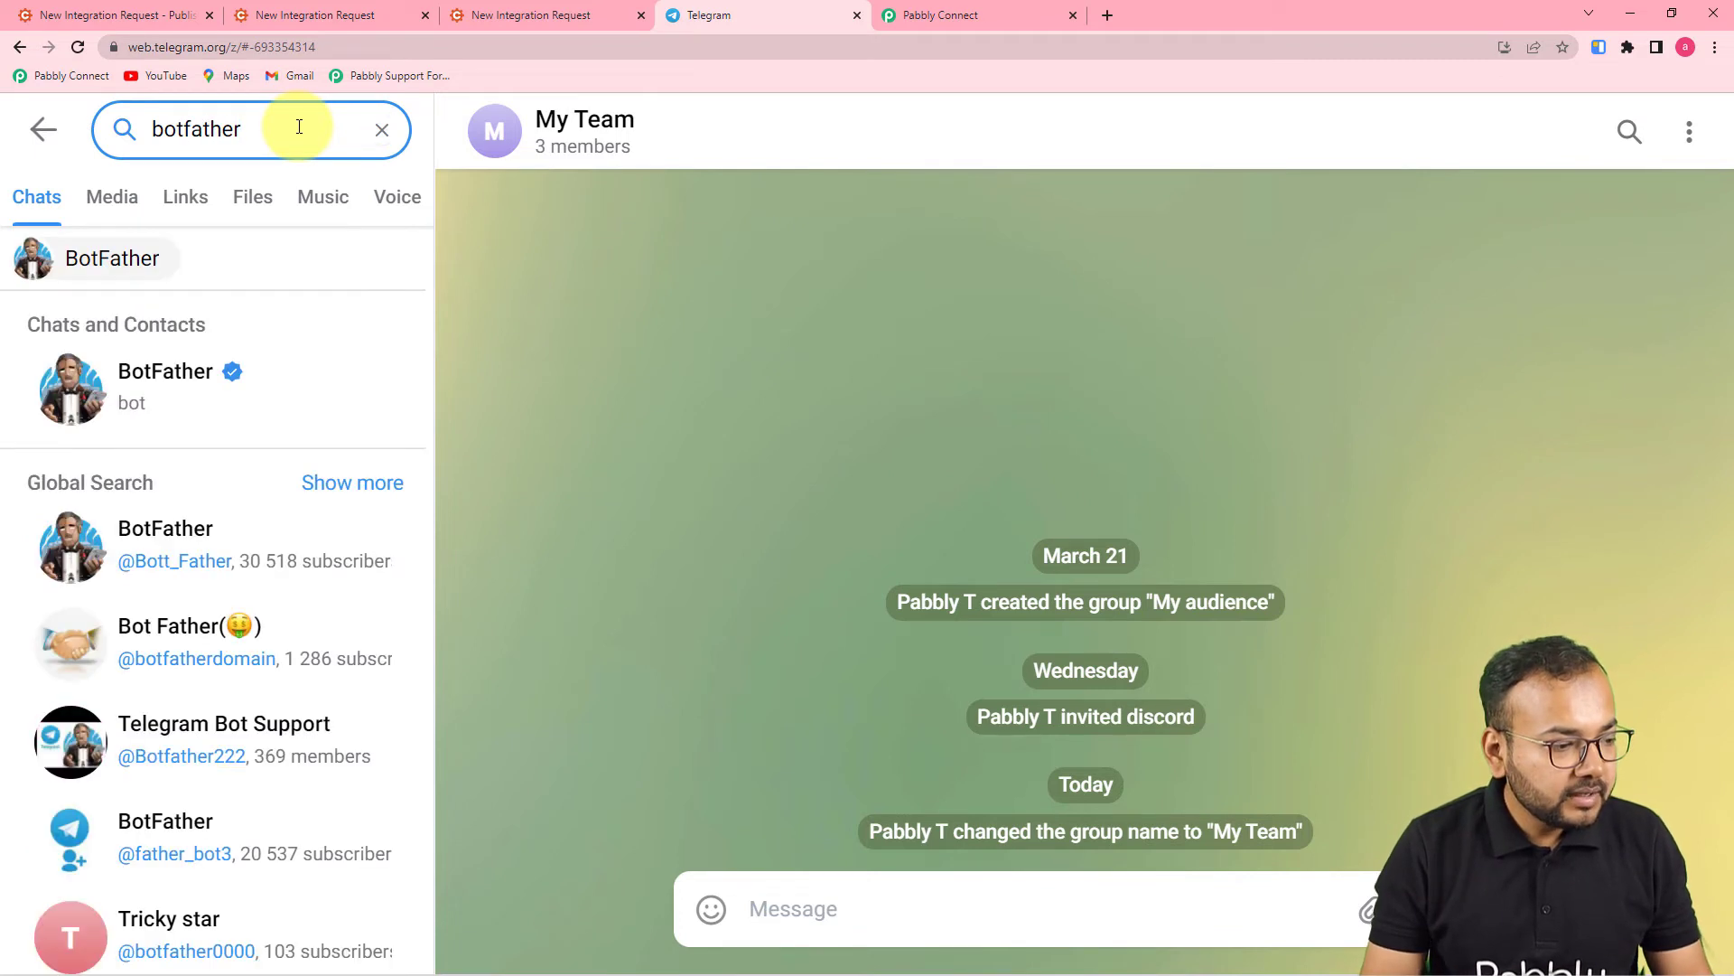
{"action": "left_click", "coordinate": [191, 369]}
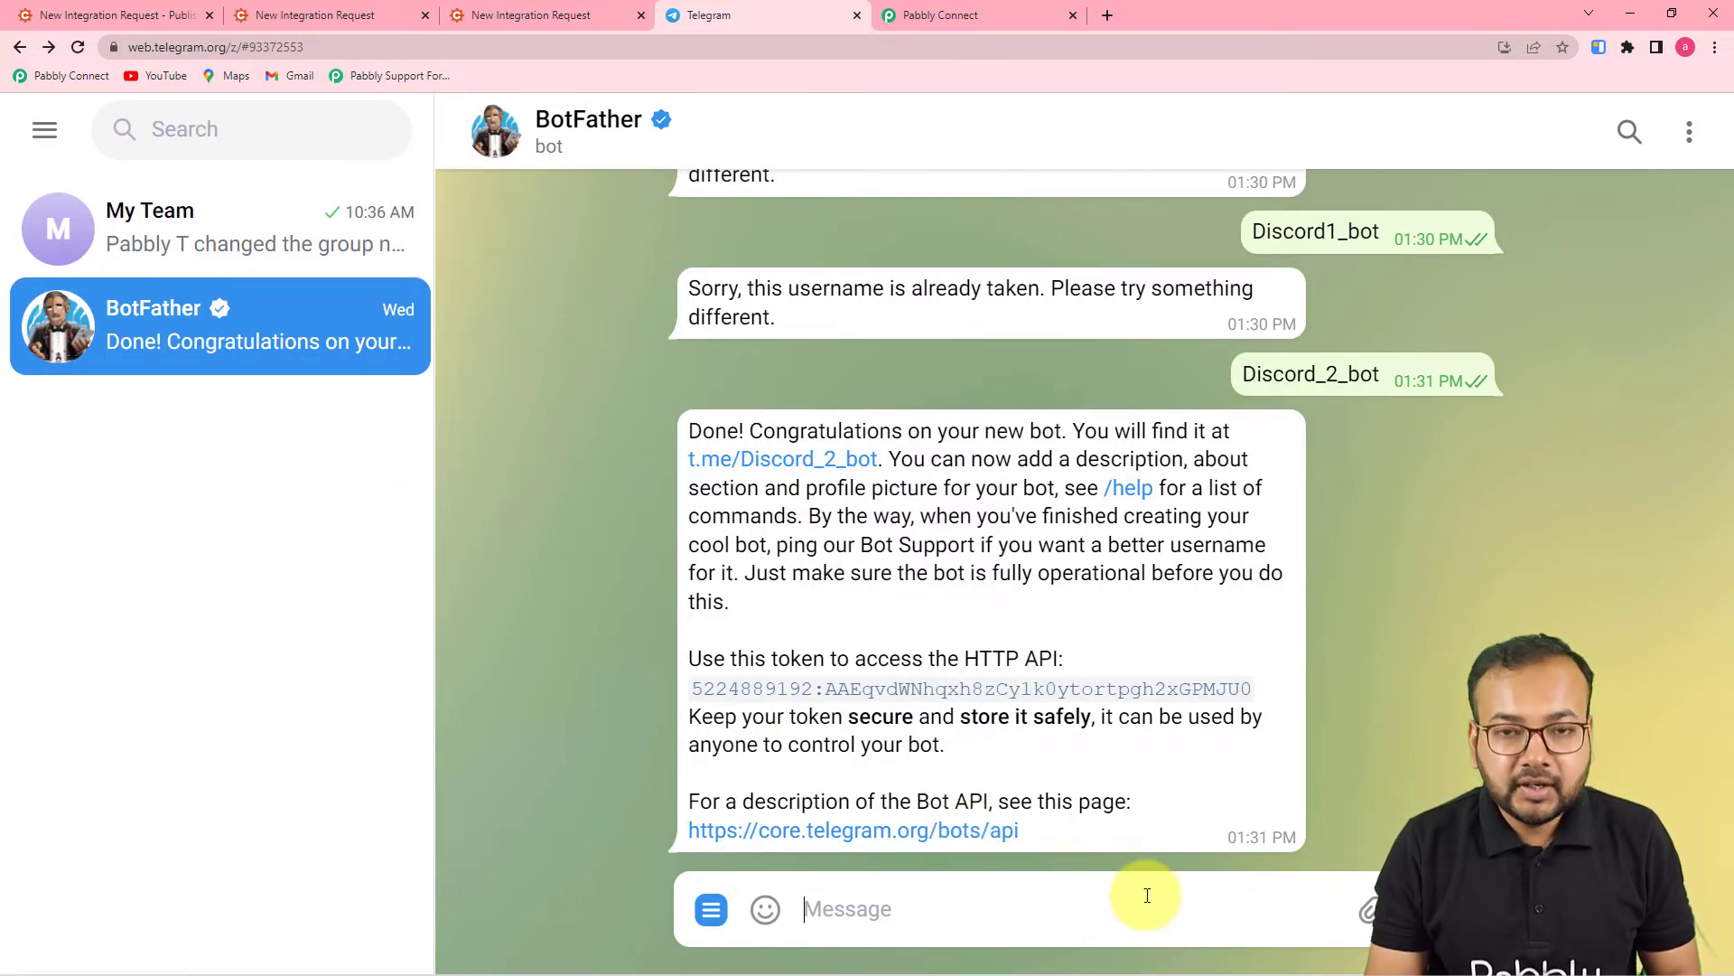
- Send BotFather the /newbot command and reply with 'Userrequest' as the bot name
{"action": "type", "text": "/"}
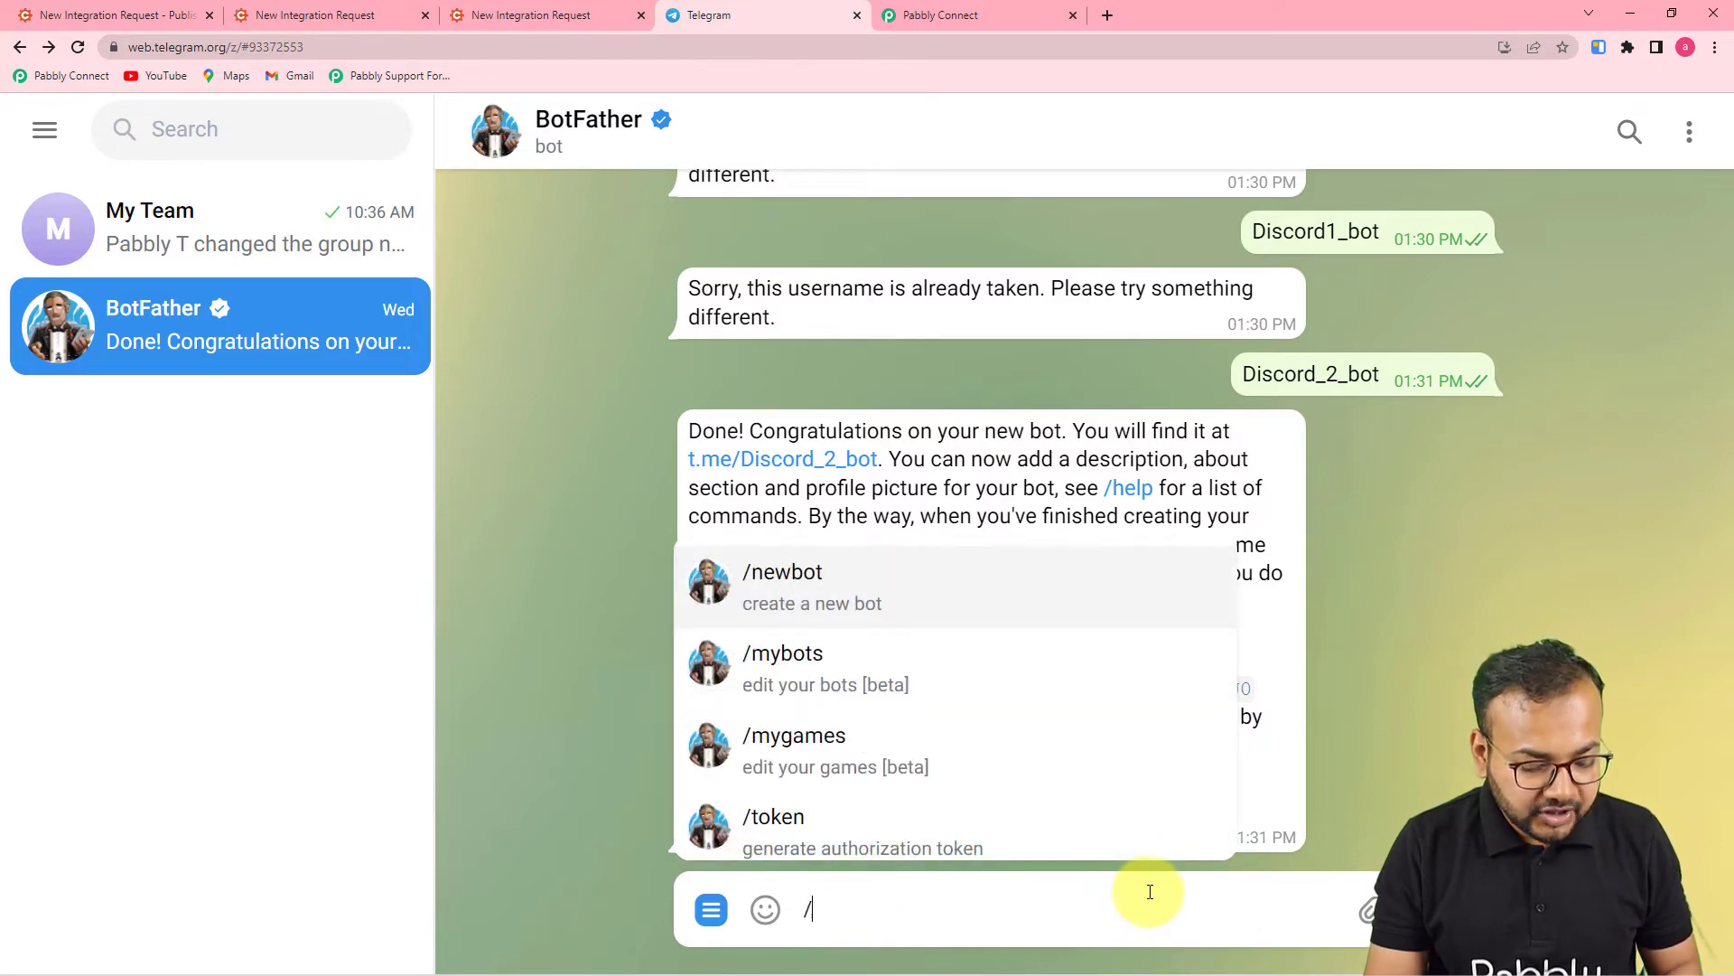
{"action": "left_click", "coordinate": [874, 583]}
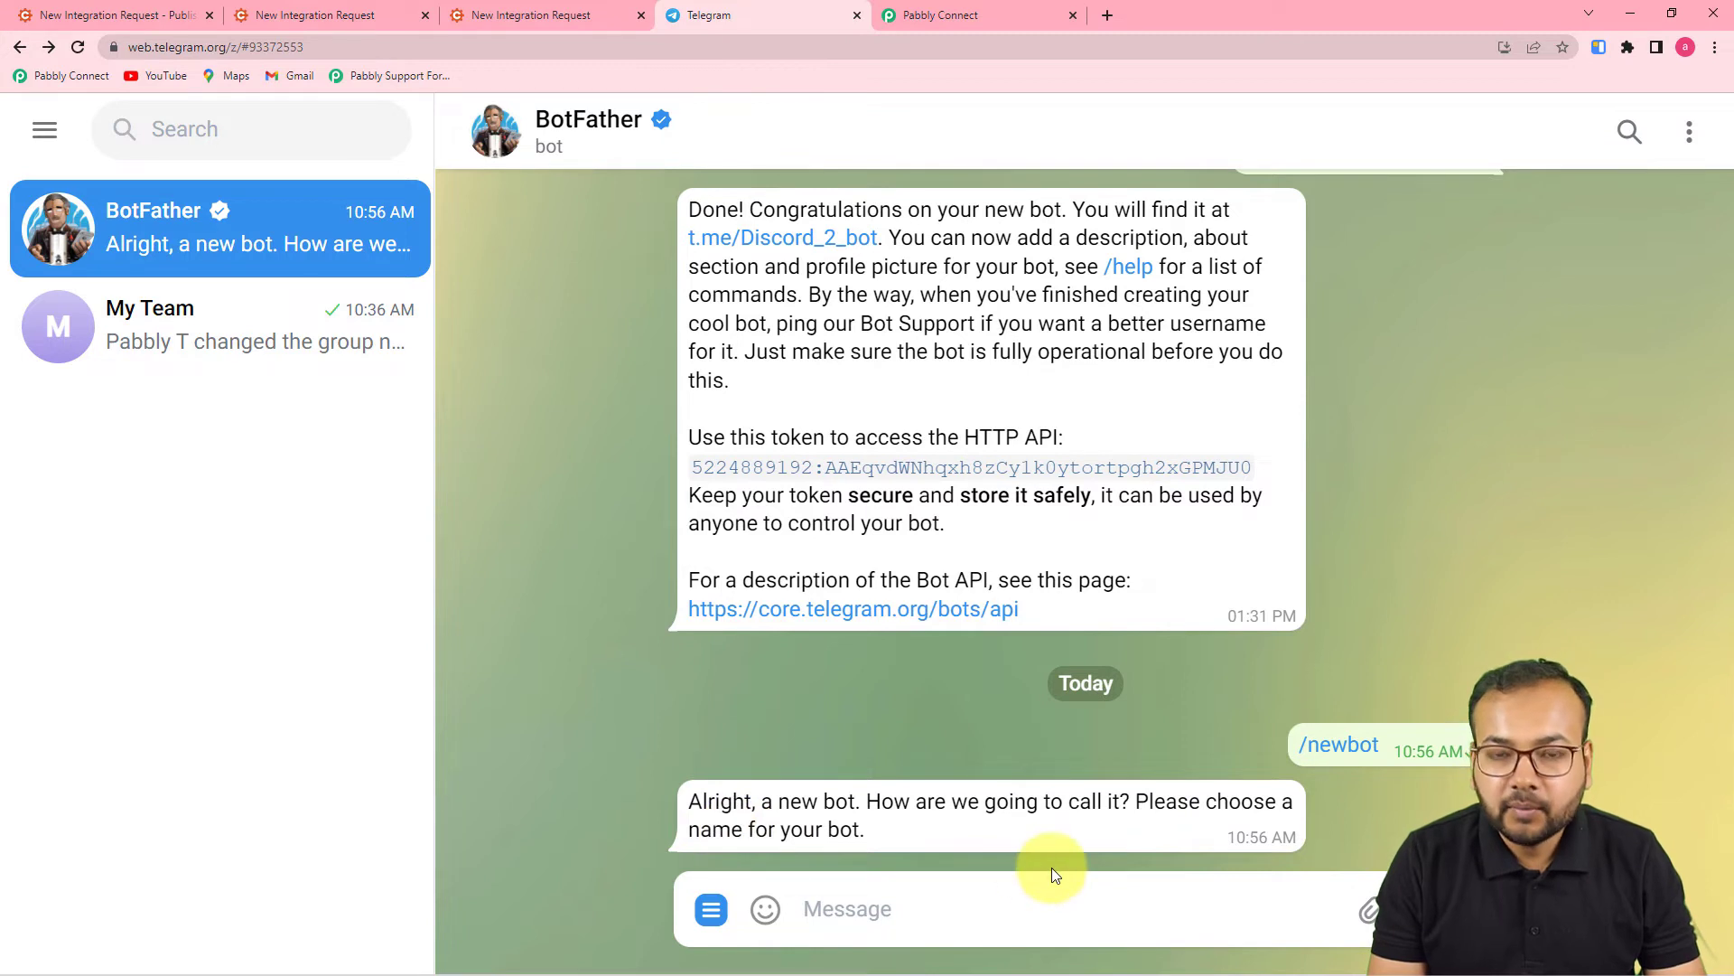
{"action": "left_click", "coordinate": [1091, 920]}
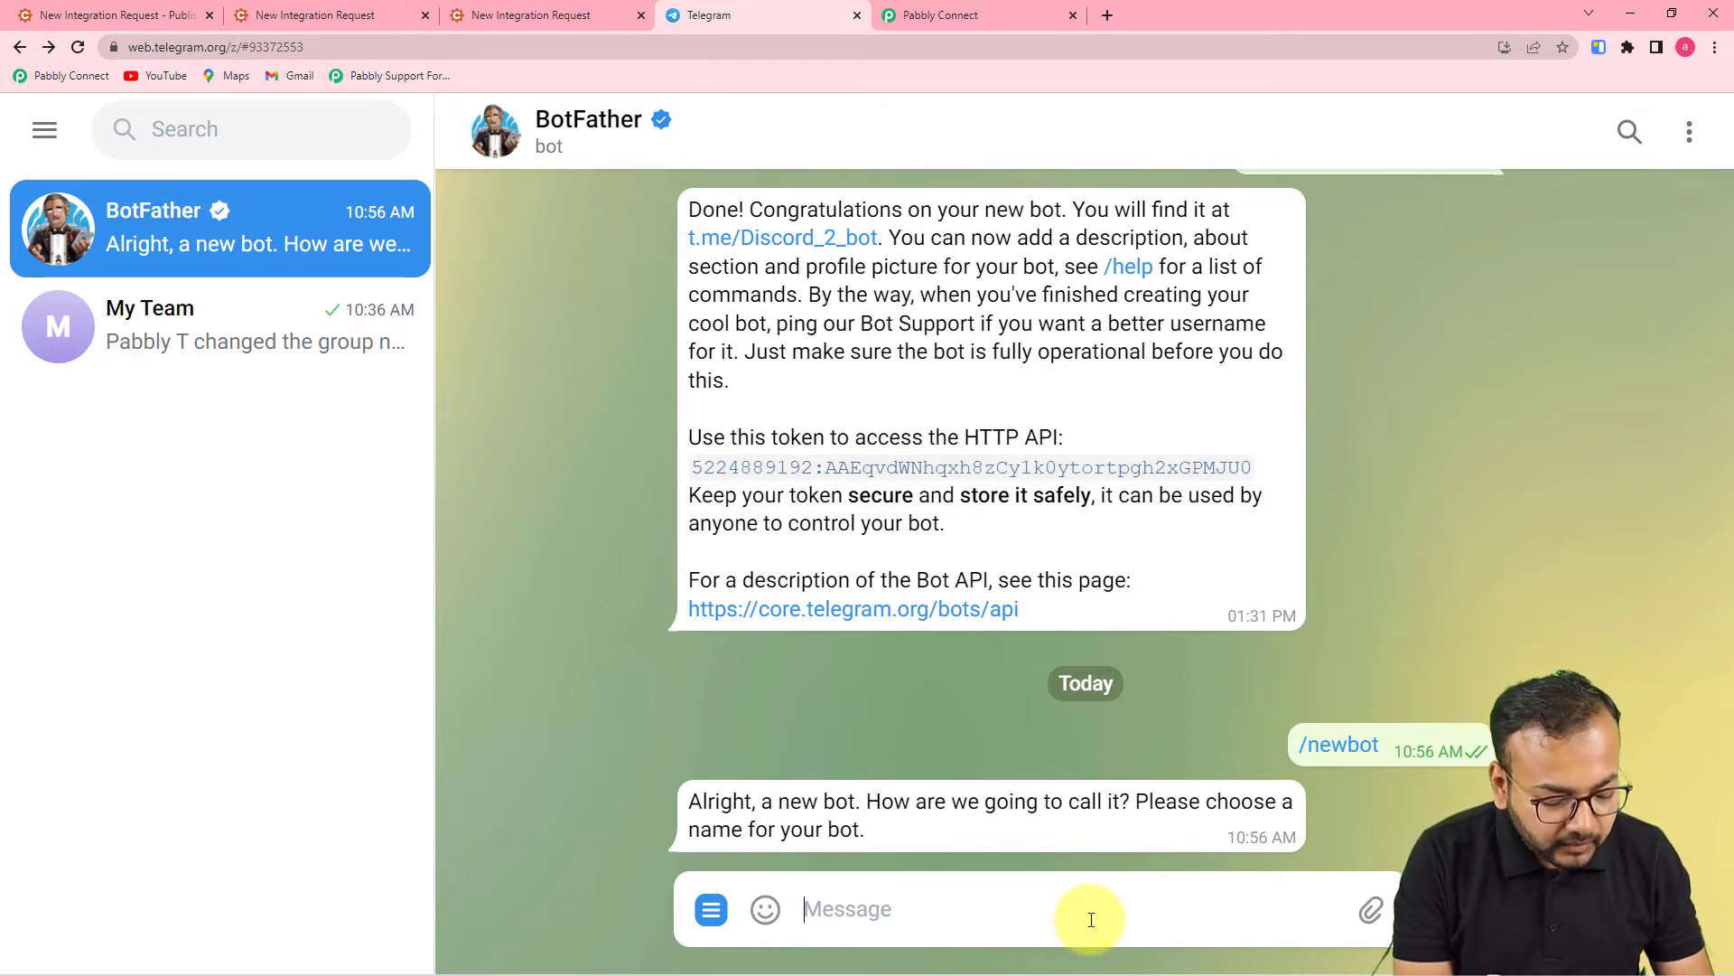
{"action": "type", "text": "User"}
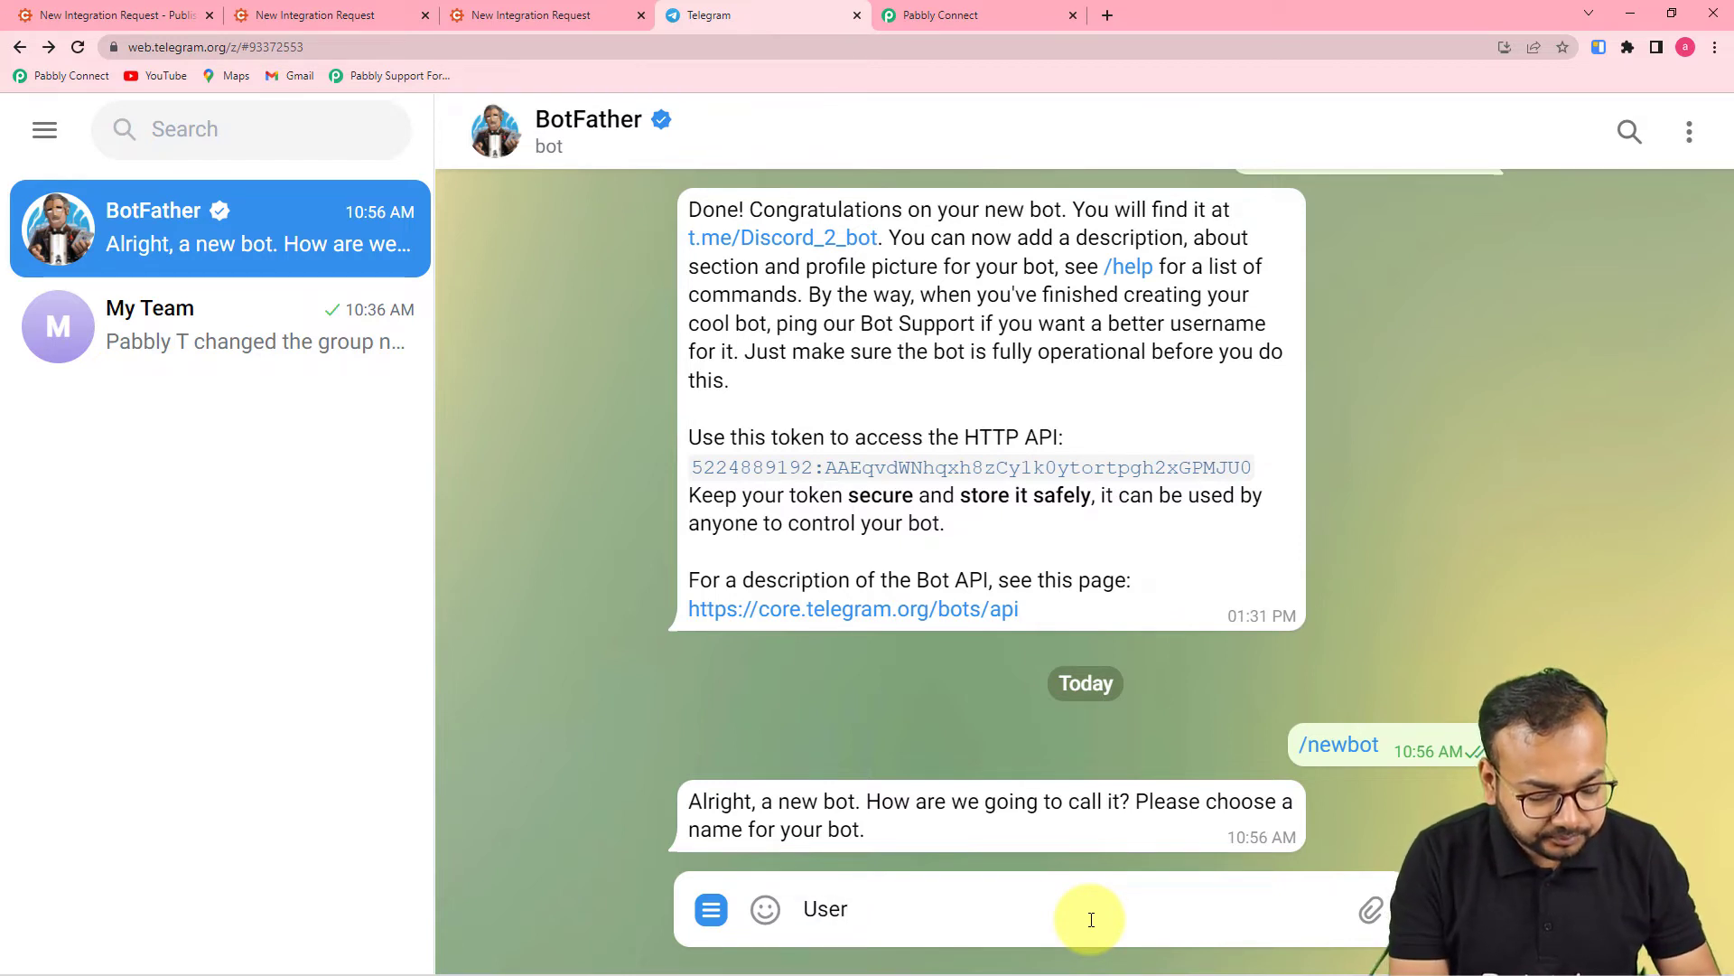
{"action": "type", "text": "Res"}
{"action": "key", "text": "BackSpace"}
{"action": "key", "text": "BackSpace"}
{"action": "type", "text": "request"}
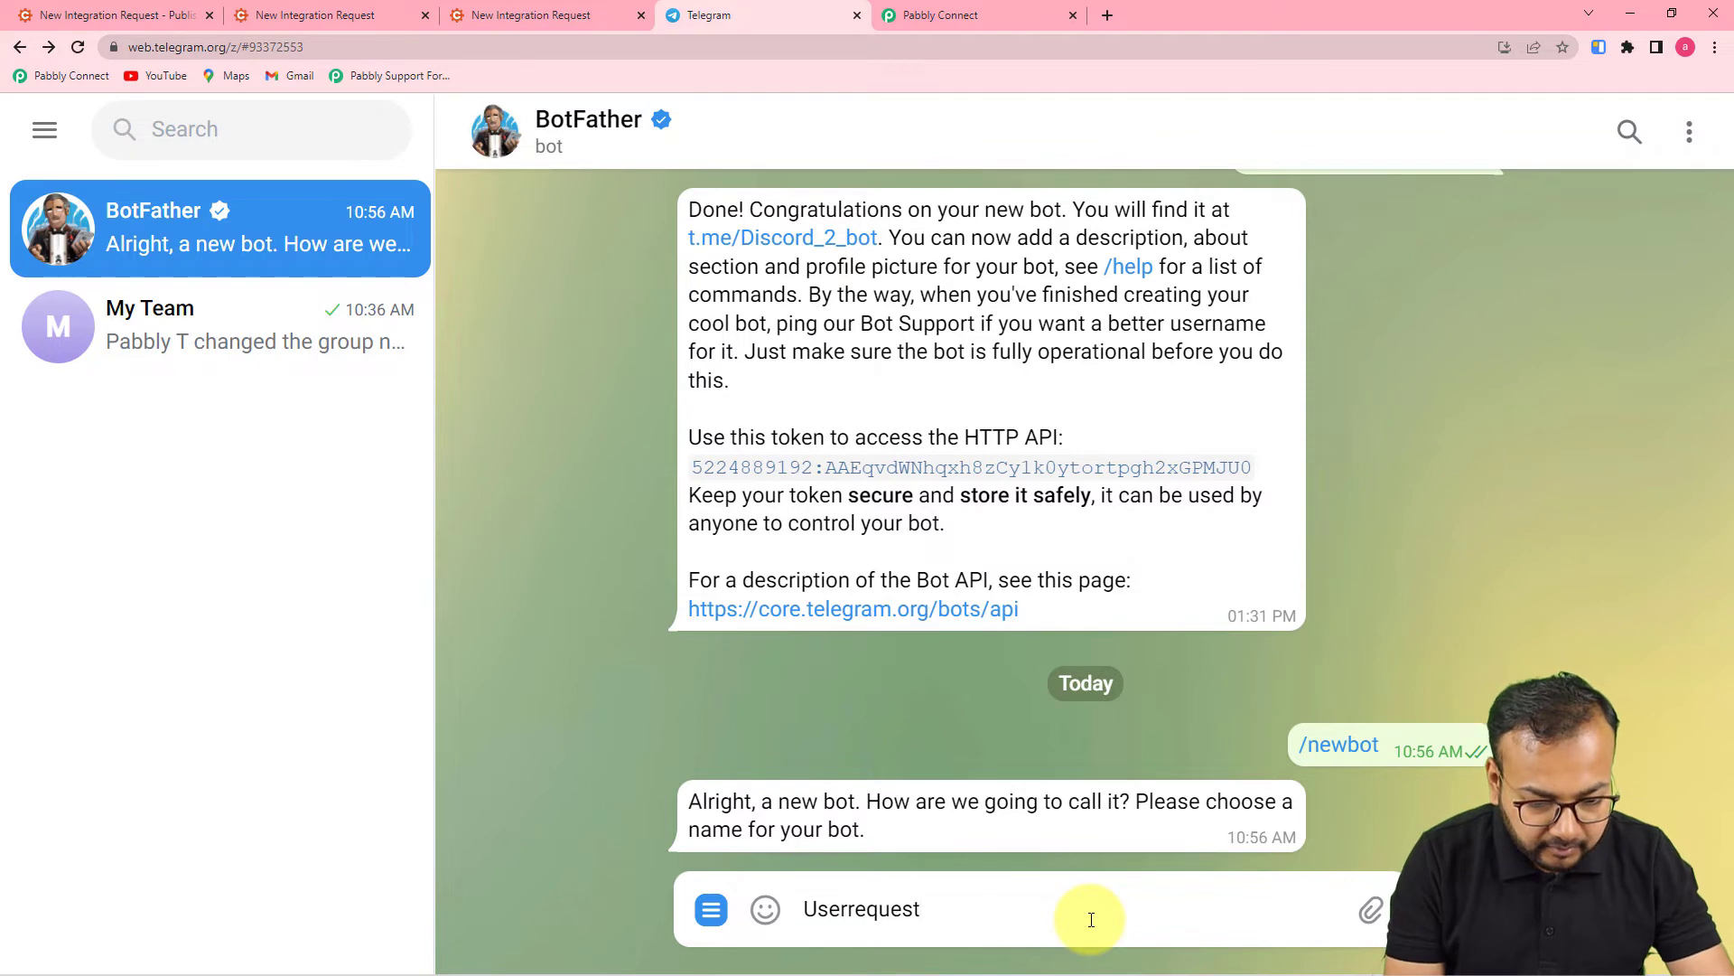
{"action": "key", "text": "Return"}
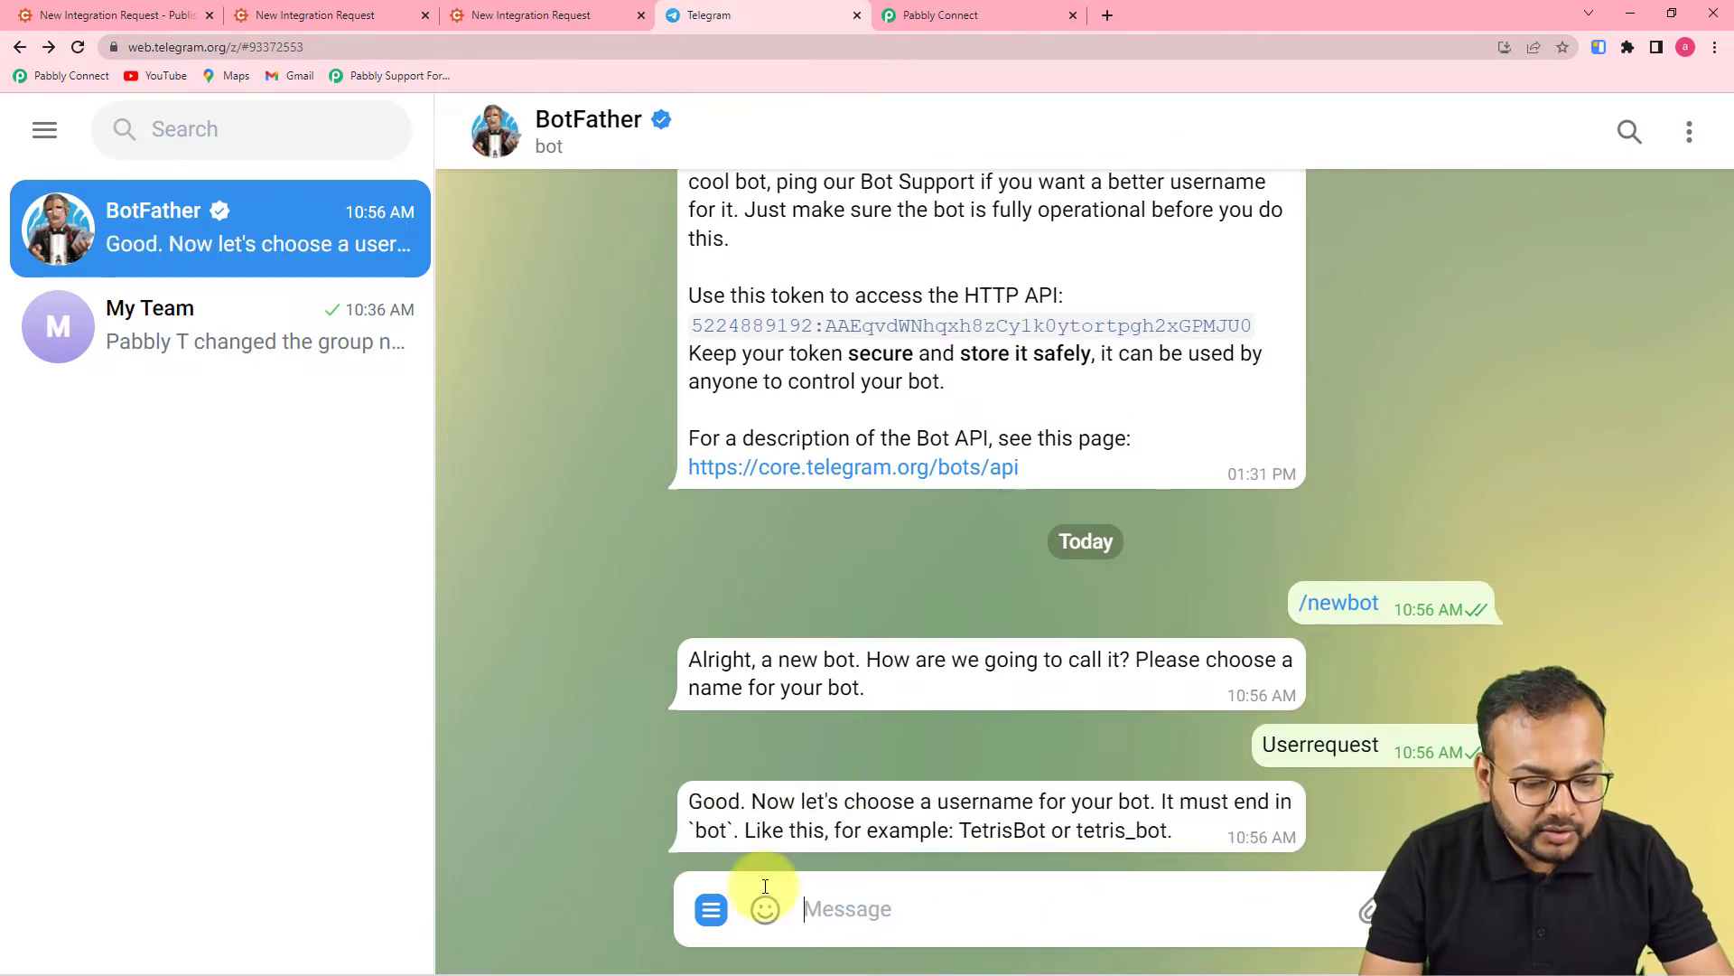
- Give the new bot the username User_Request_1_bot after User_Request_bot is rejected
{"action": "mouse_move", "coordinate": [765, 909]}
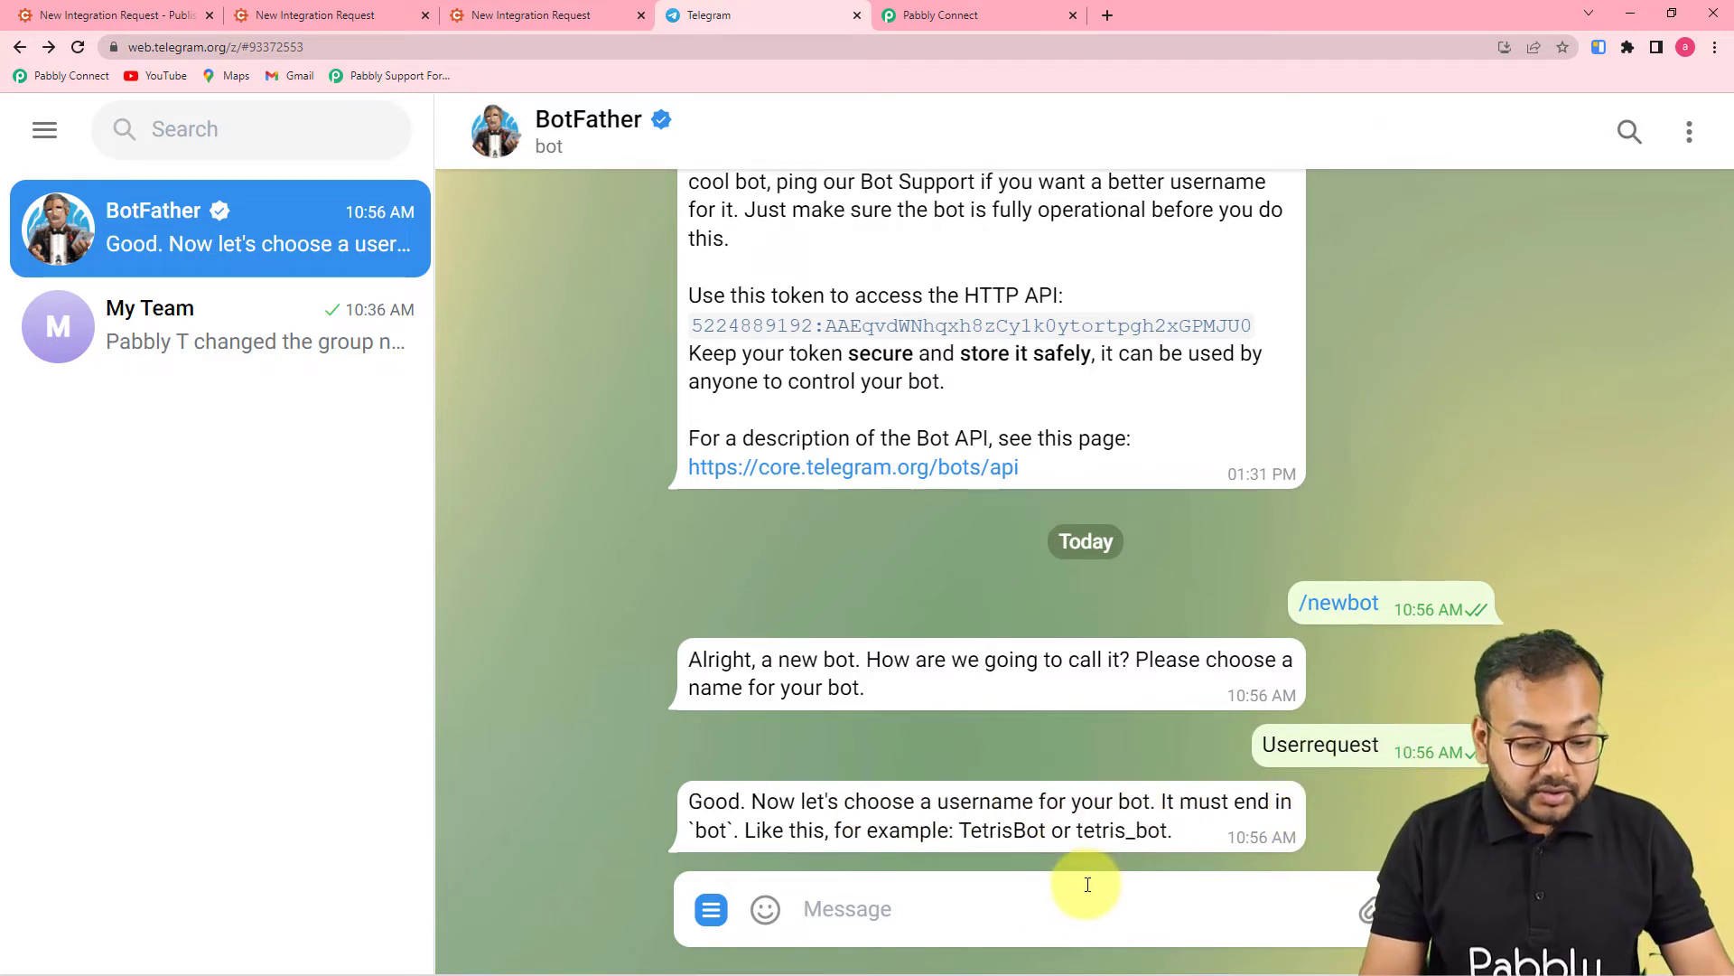
{"action": "type", "text": "User"}
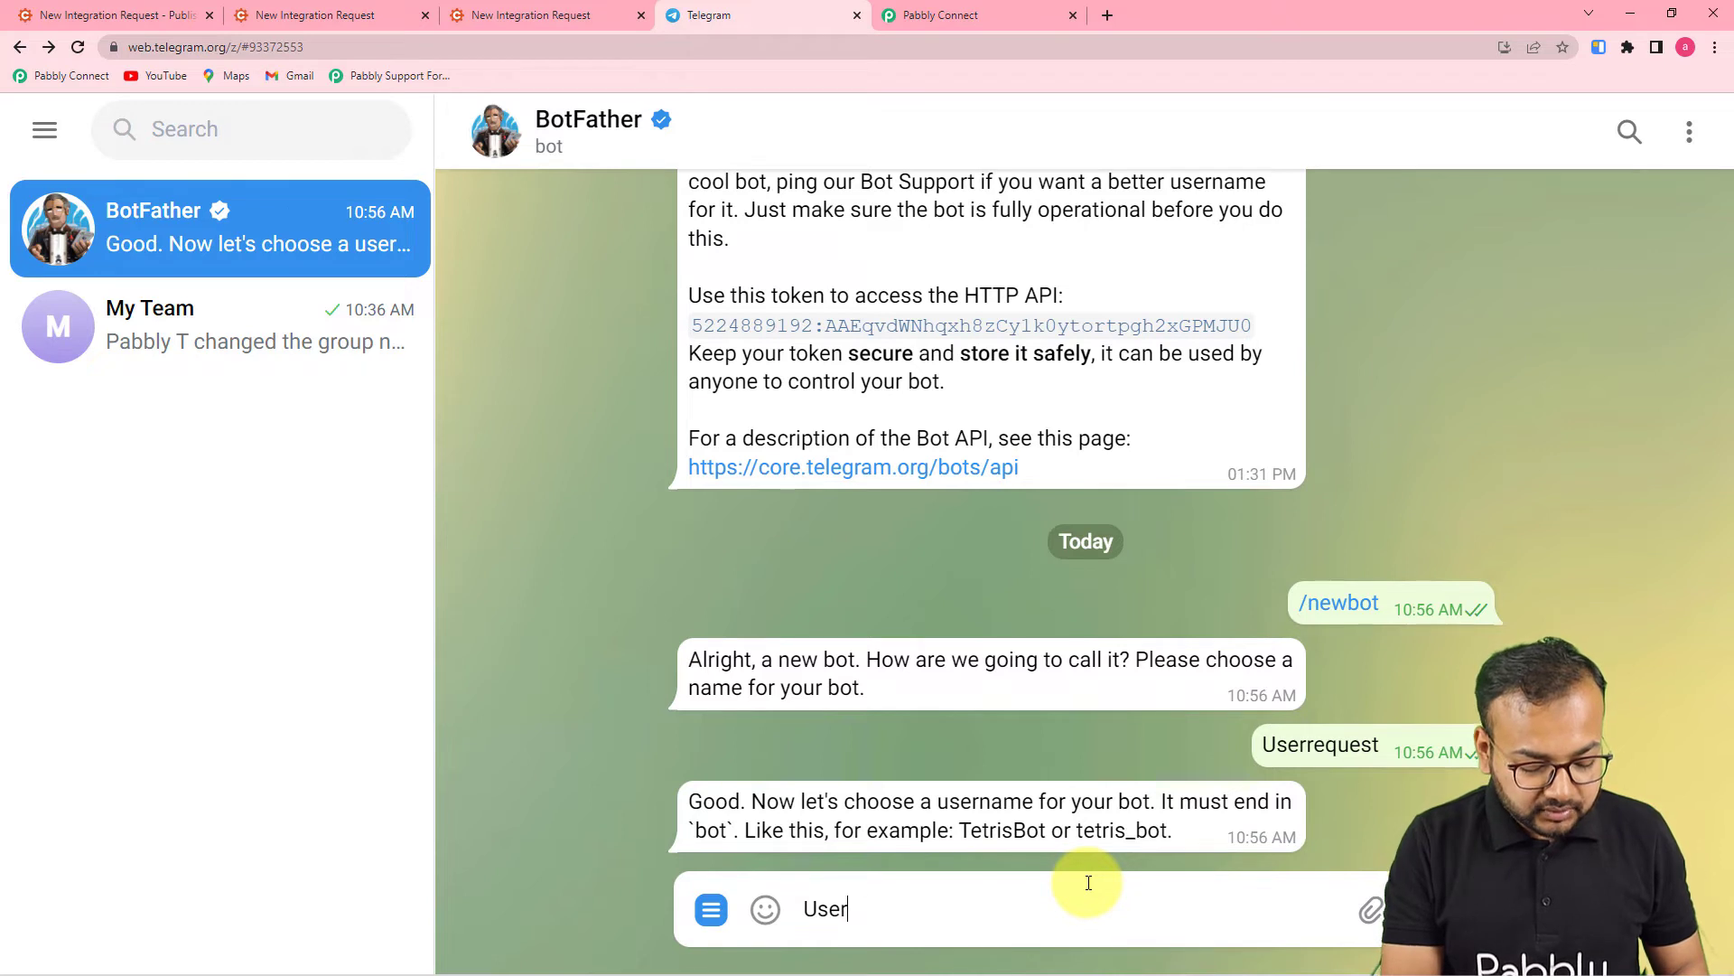
{"action": "type", "text": "_Request"}
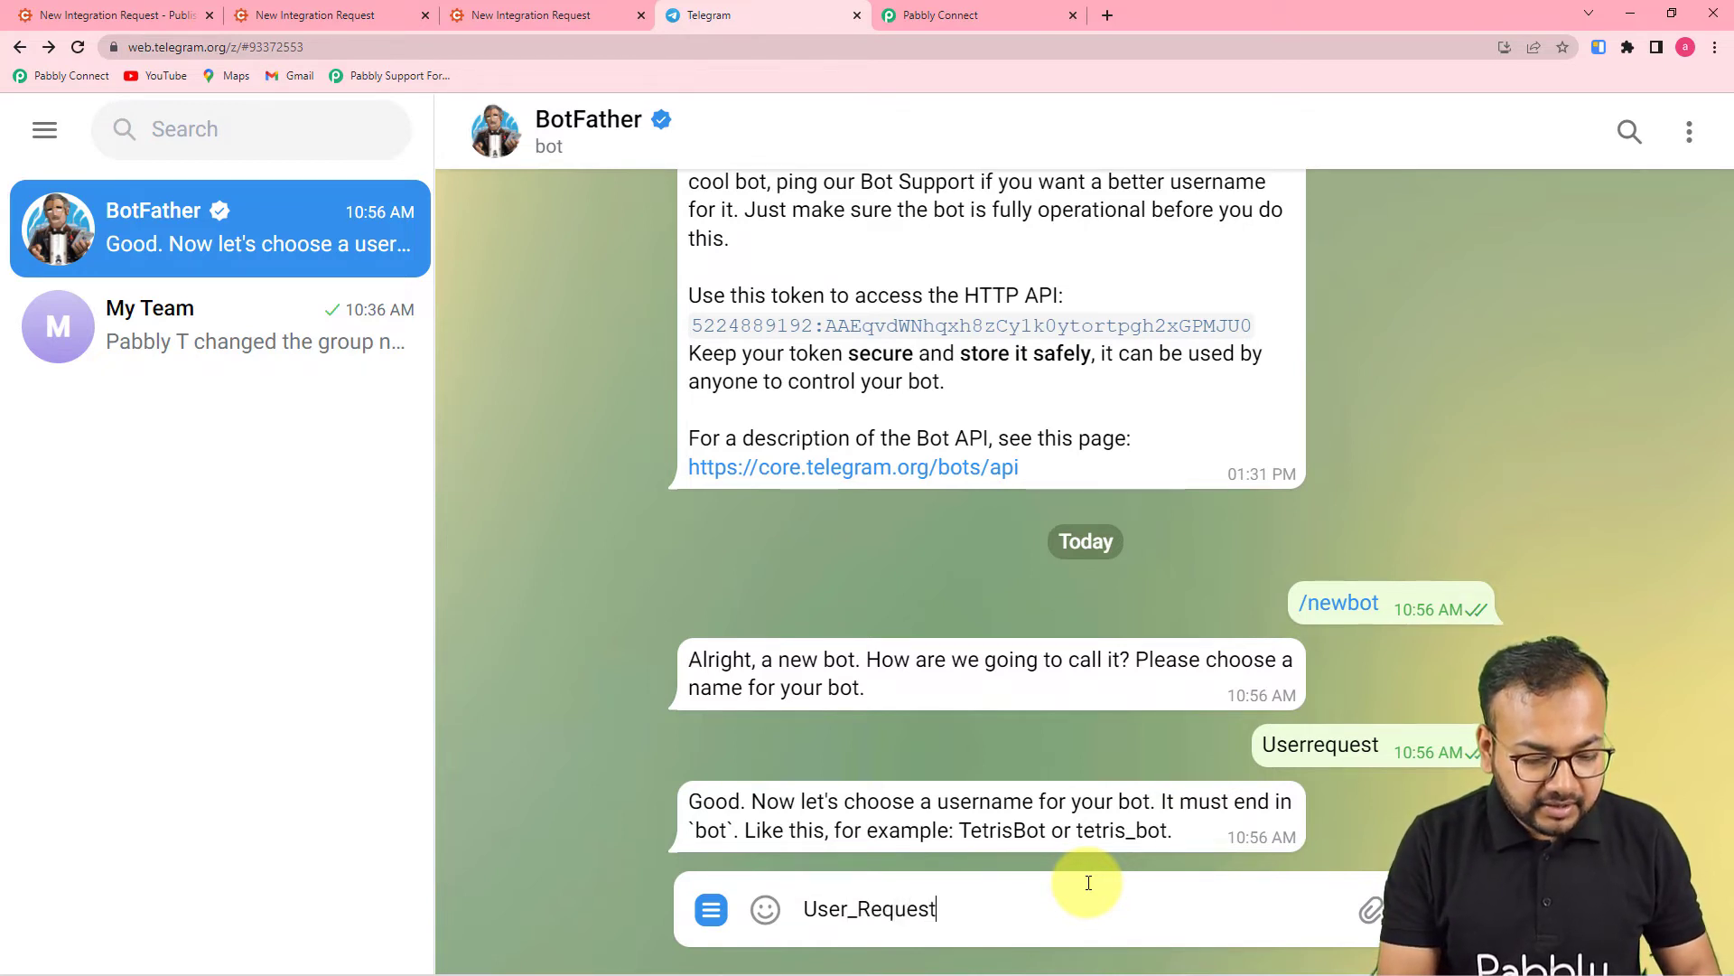
{"action": "type", "text": "_bot"}
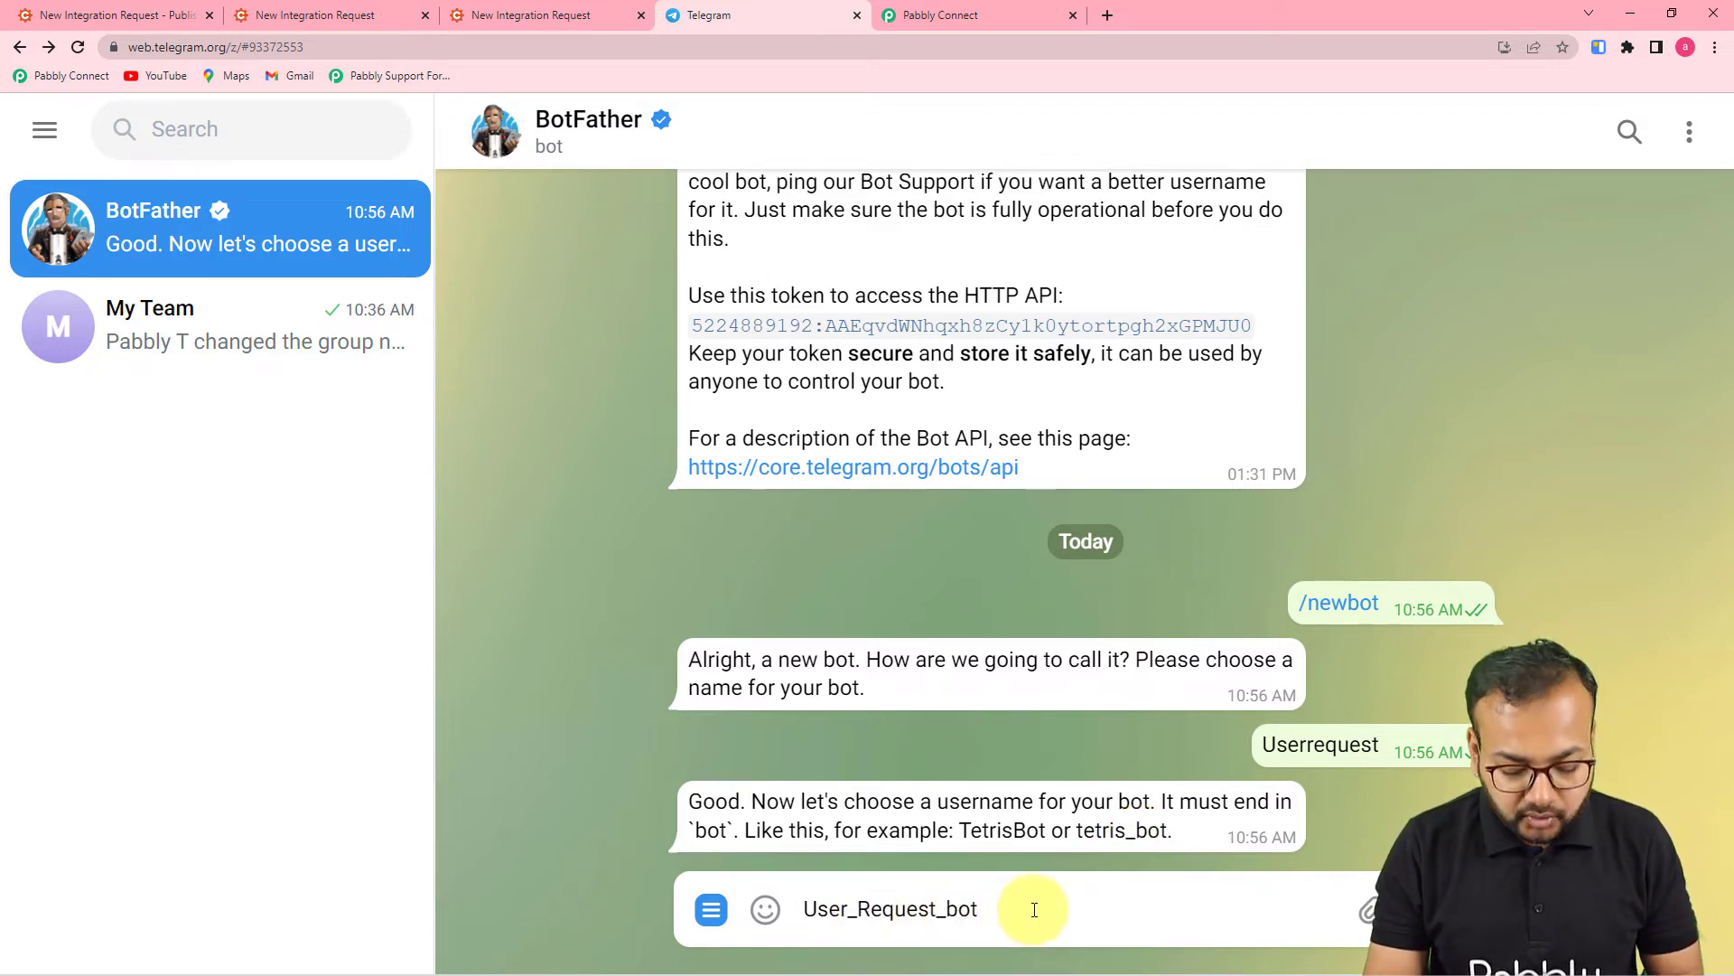
{"action": "key", "text": "Return"}
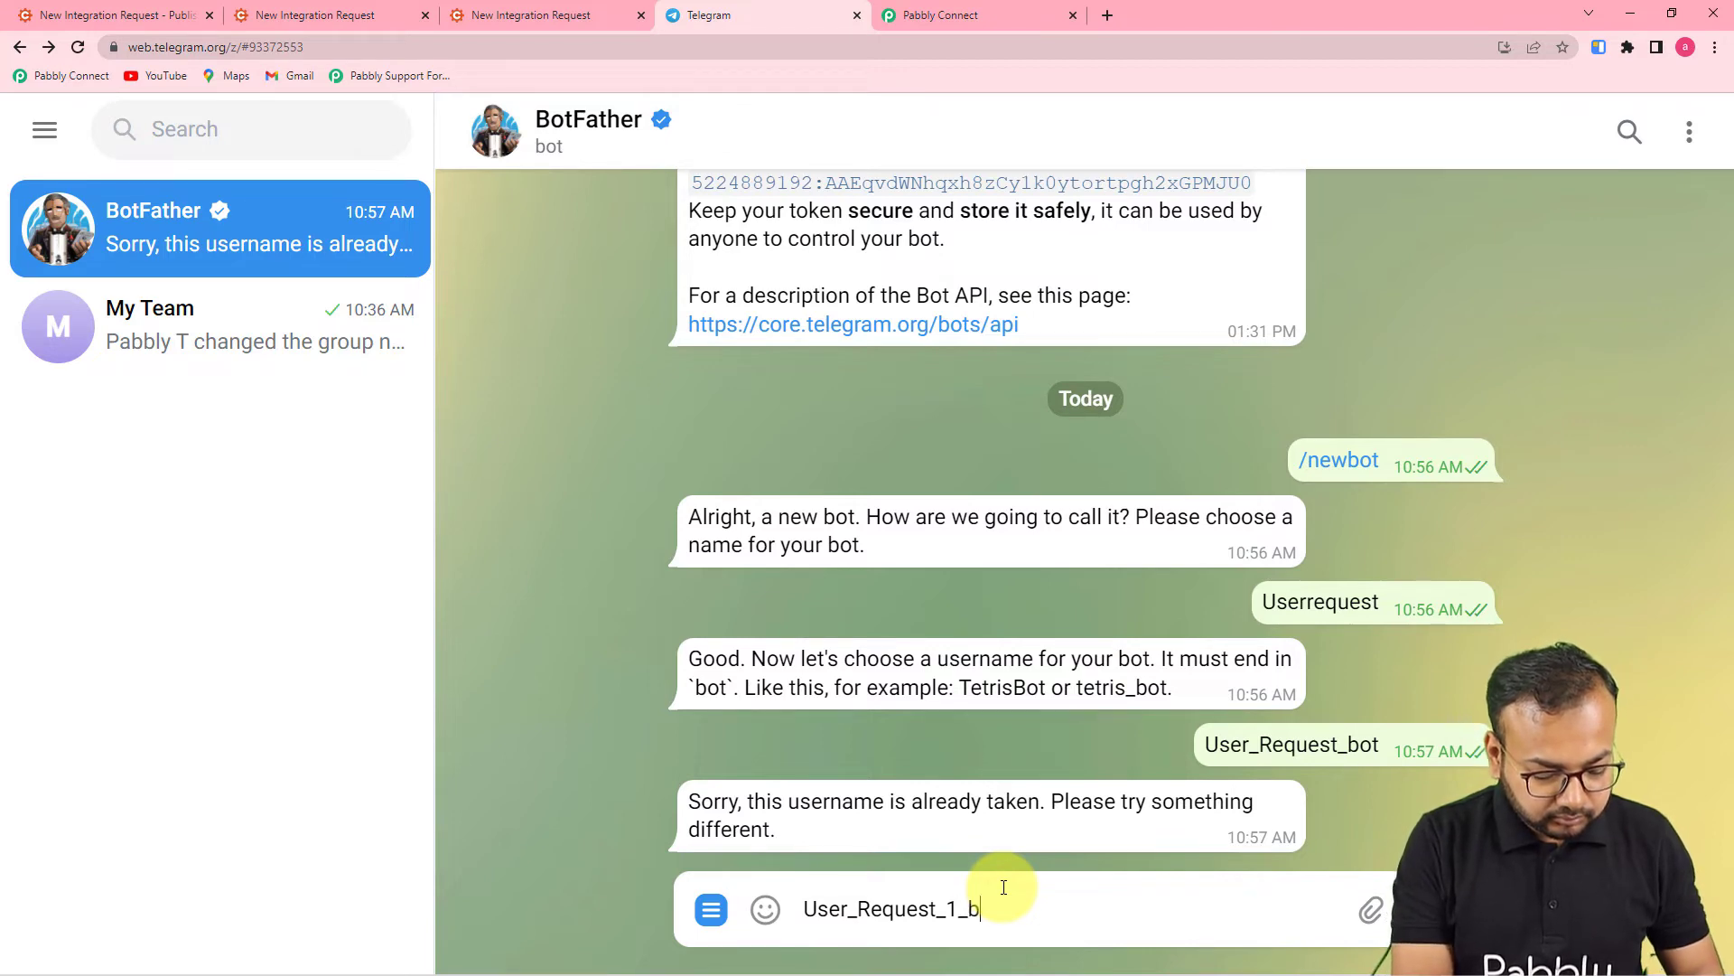
{"action": "key", "text": "Return"}
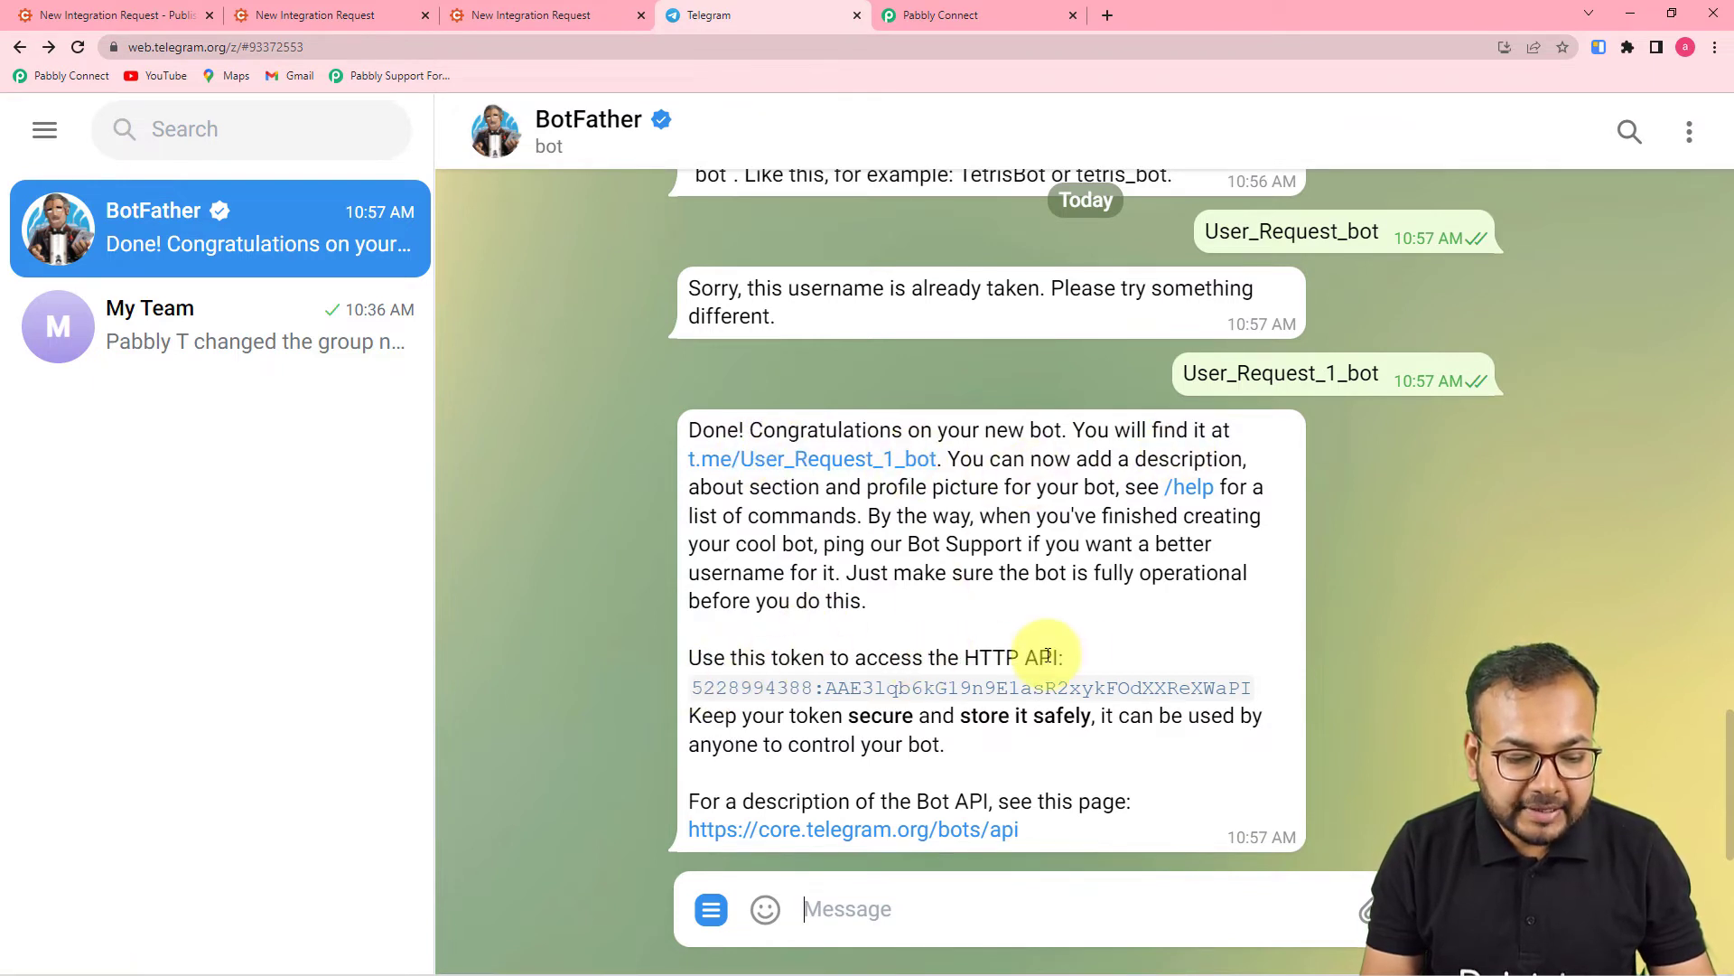
- Copy the new bot's HTTP API token from BotFather's message
{"action": "double_click", "coordinate": [698, 694]}
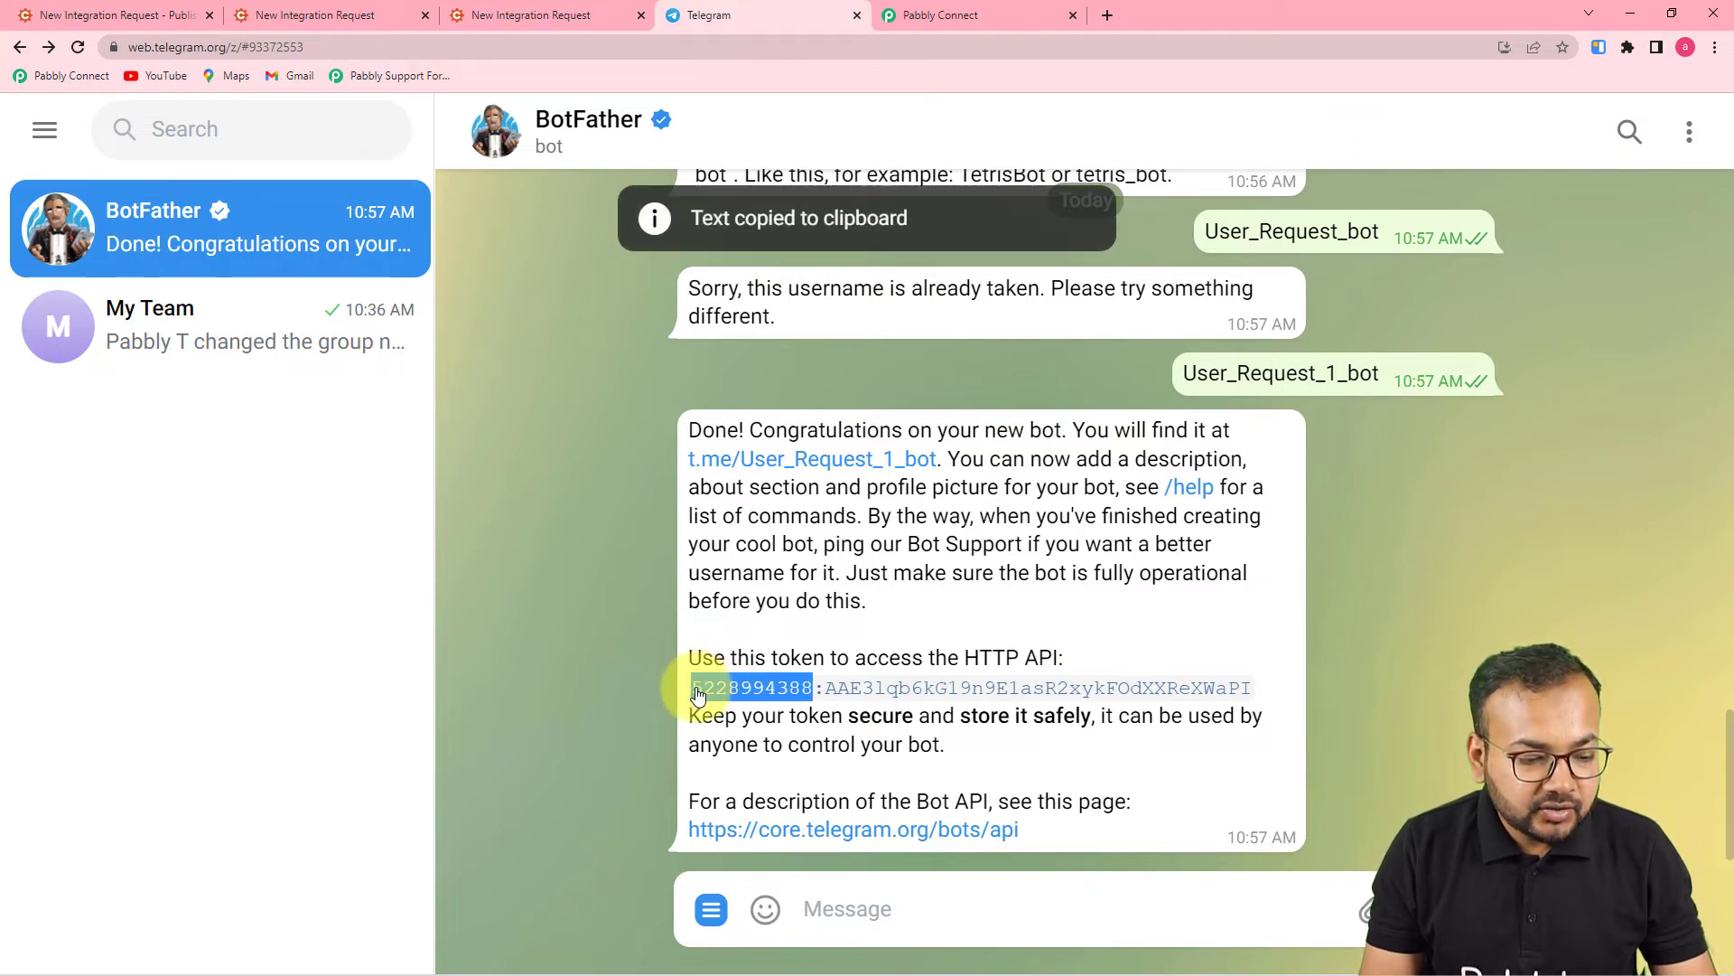
{"action": "left_click", "coordinate": [684, 662]}
{"action": "left_click_drag", "start_coordinate": [696, 694], "coordinate": [1264, 705]}
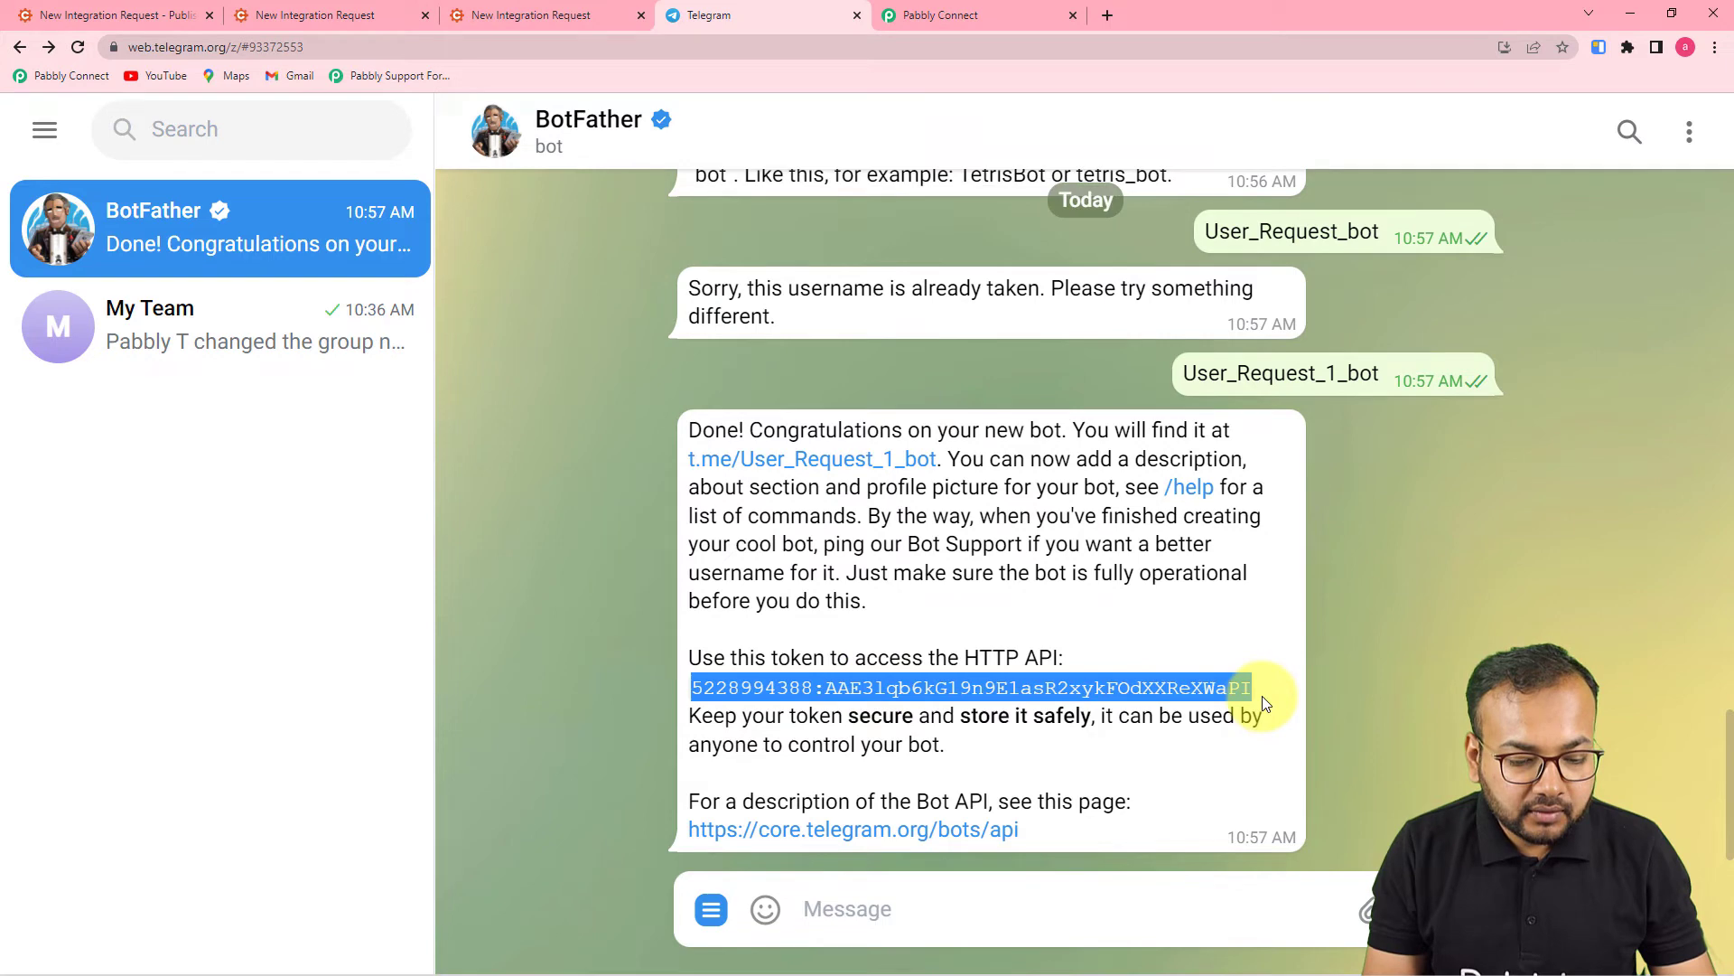
{"action": "right_click", "coordinate": [1140, 697]}
{"action": "left_click", "coordinate": [1238, 461]}
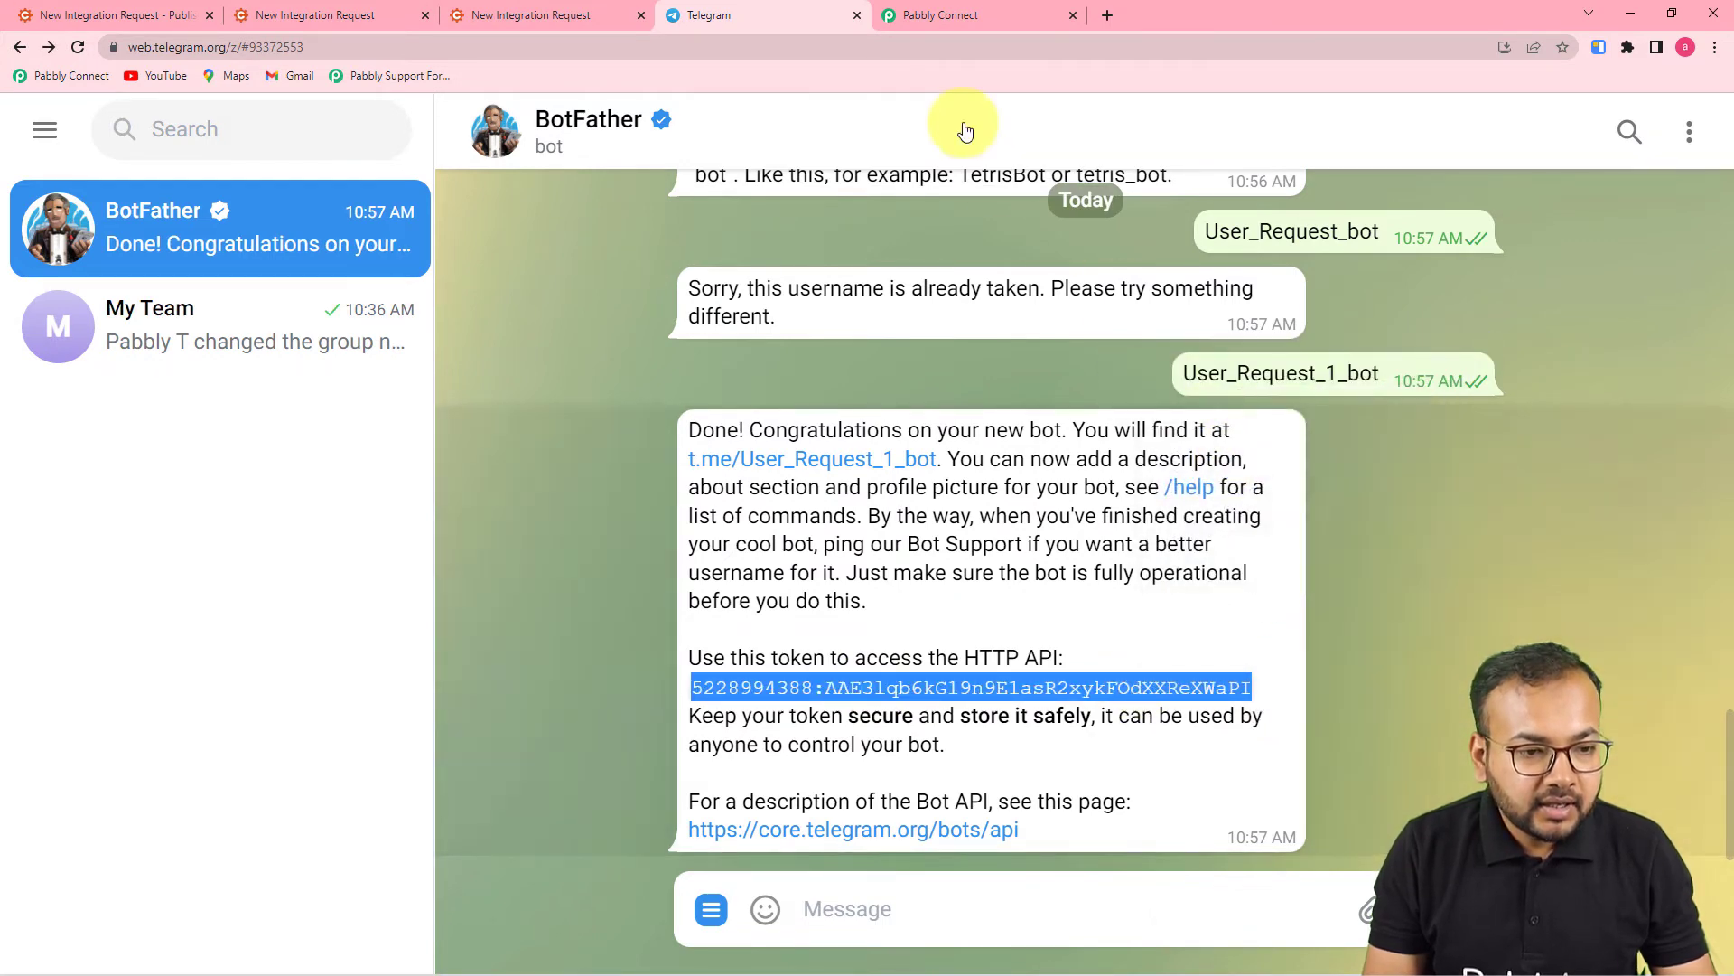
{"action": "left_click", "coordinate": [948, 15]}
- Paste the bot token as plain text into the Token field and save the Telegram Bot connection
{"action": "right_click", "coordinate": [886, 438]}
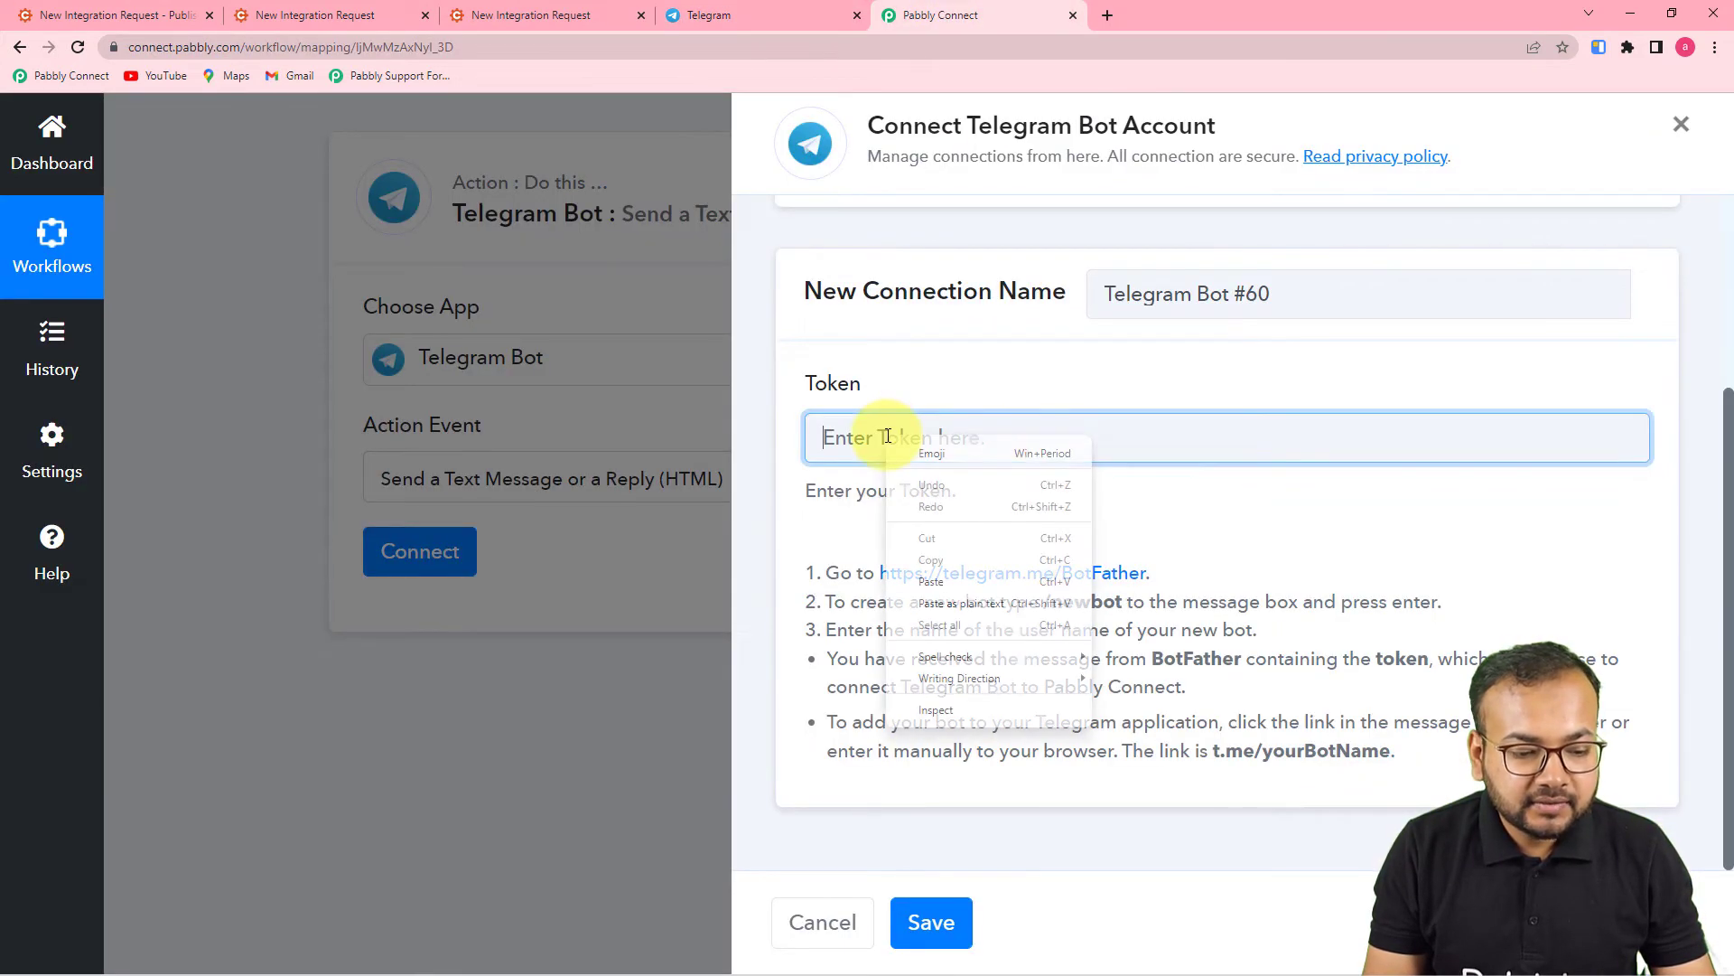
{"action": "left_click", "coordinate": [918, 609]}
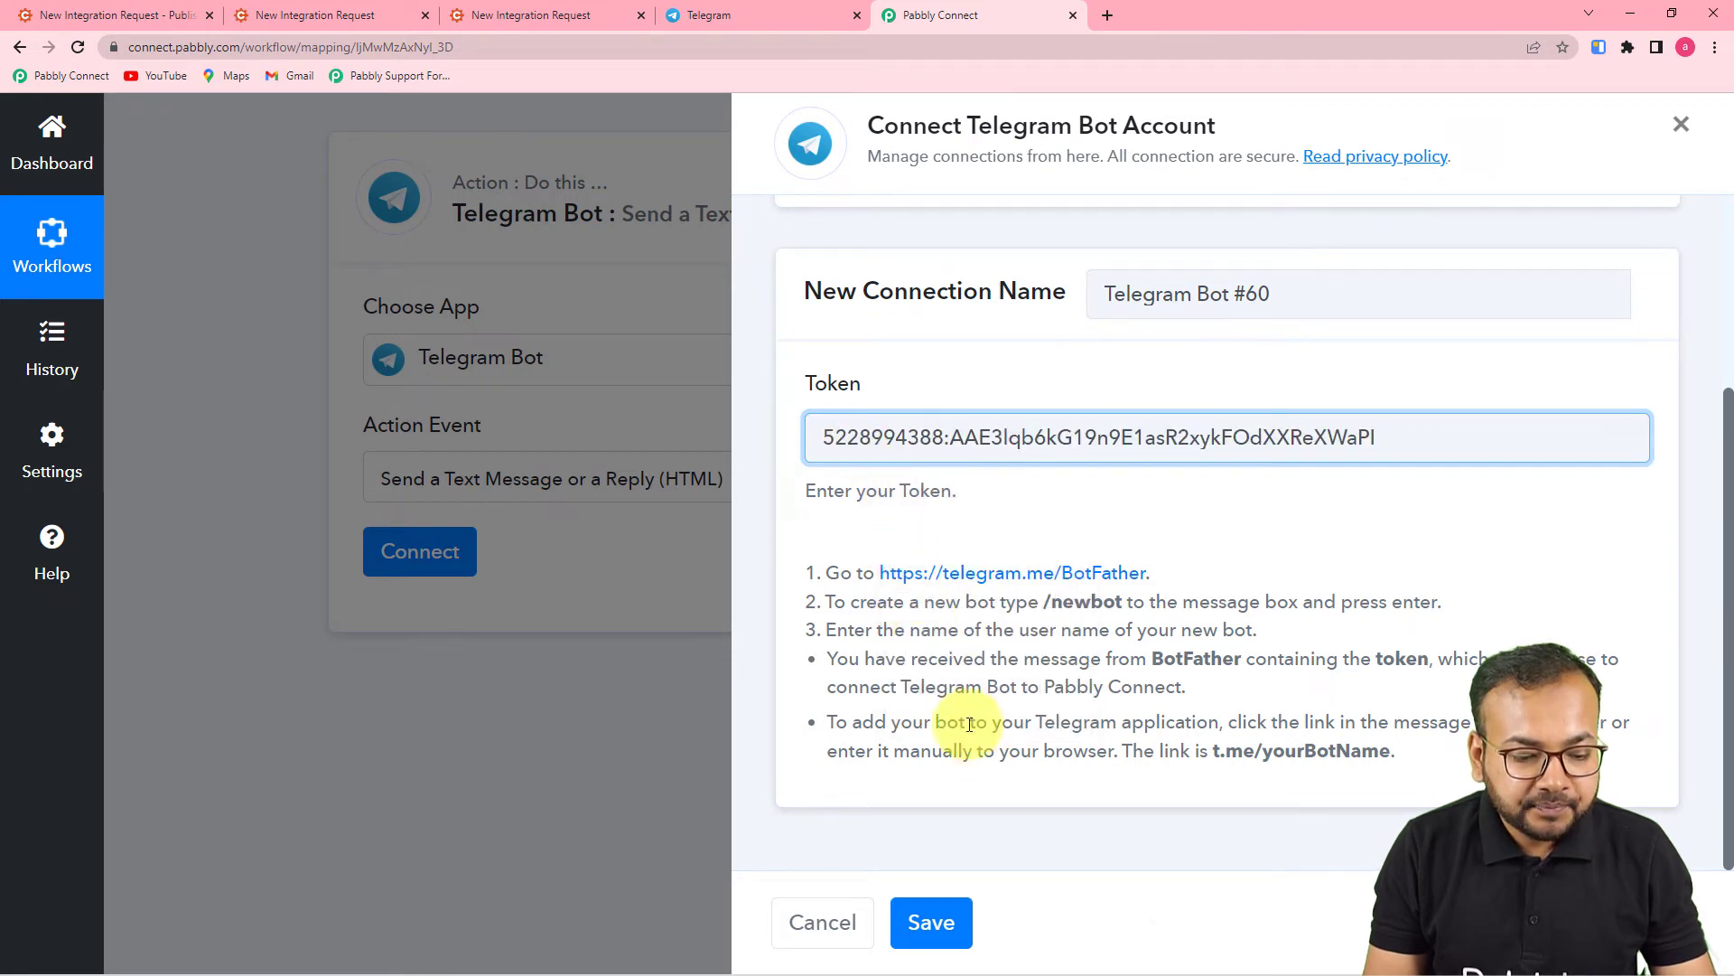
{"action": "left_click", "coordinate": [932, 921]}
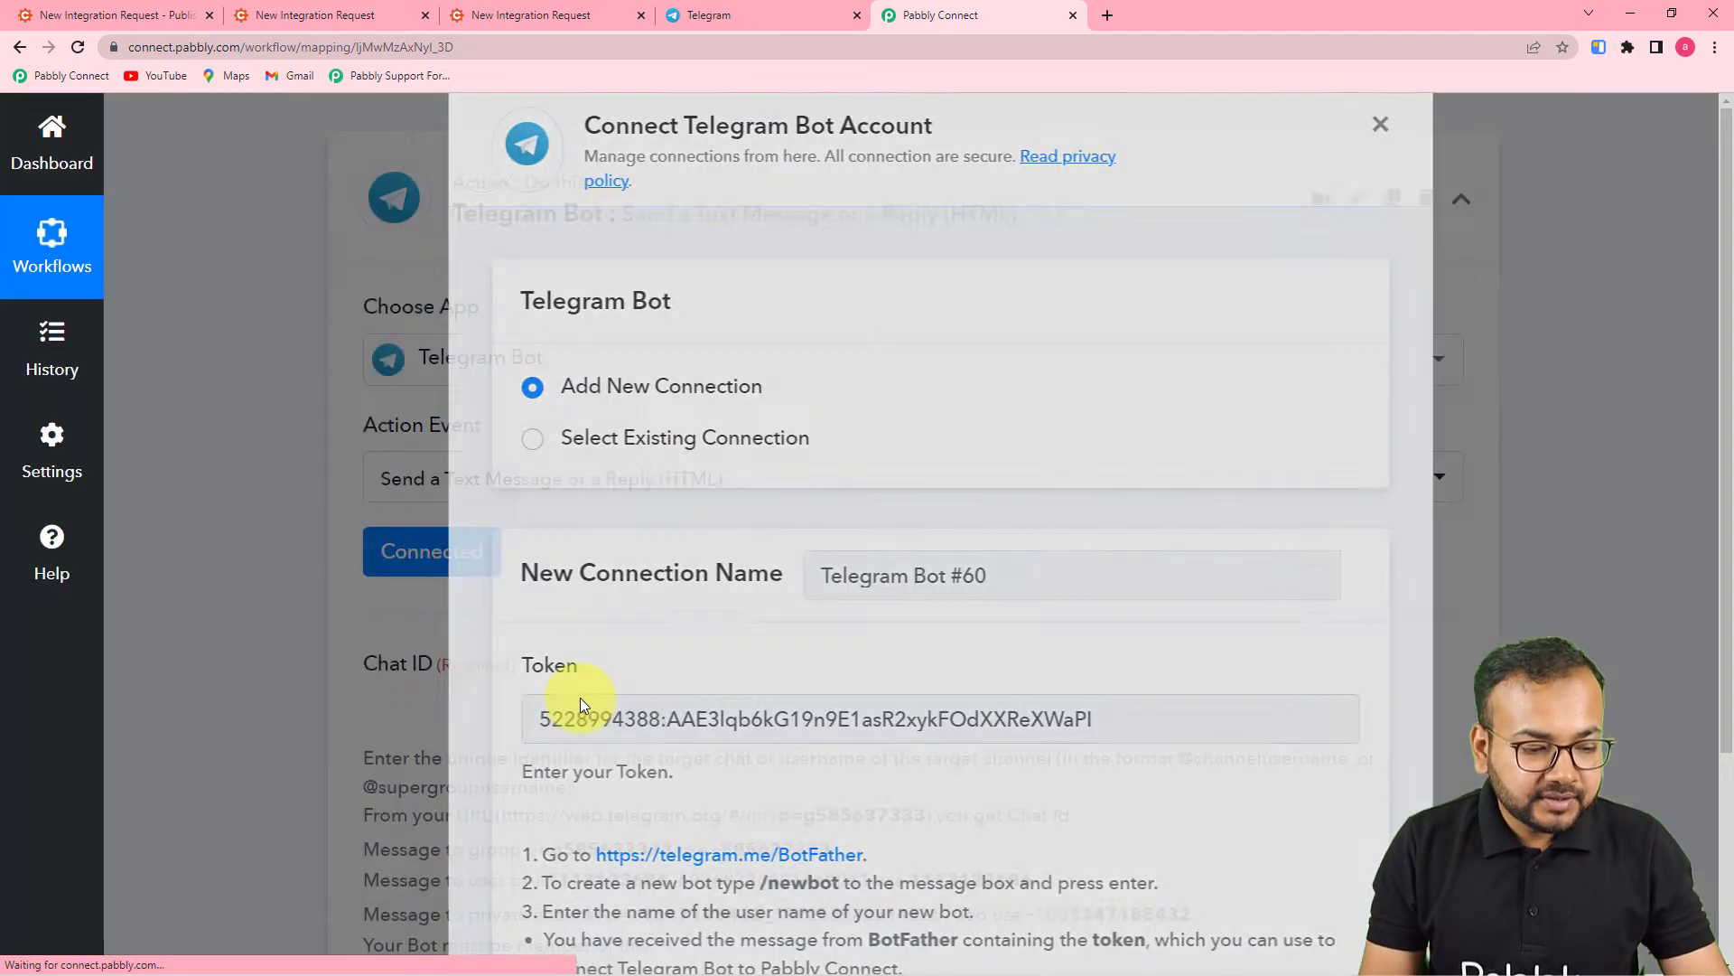
{"action": "scroll", "coordinate": [580, 697], "scroll_direction": "down", "scroll_amount": 2}
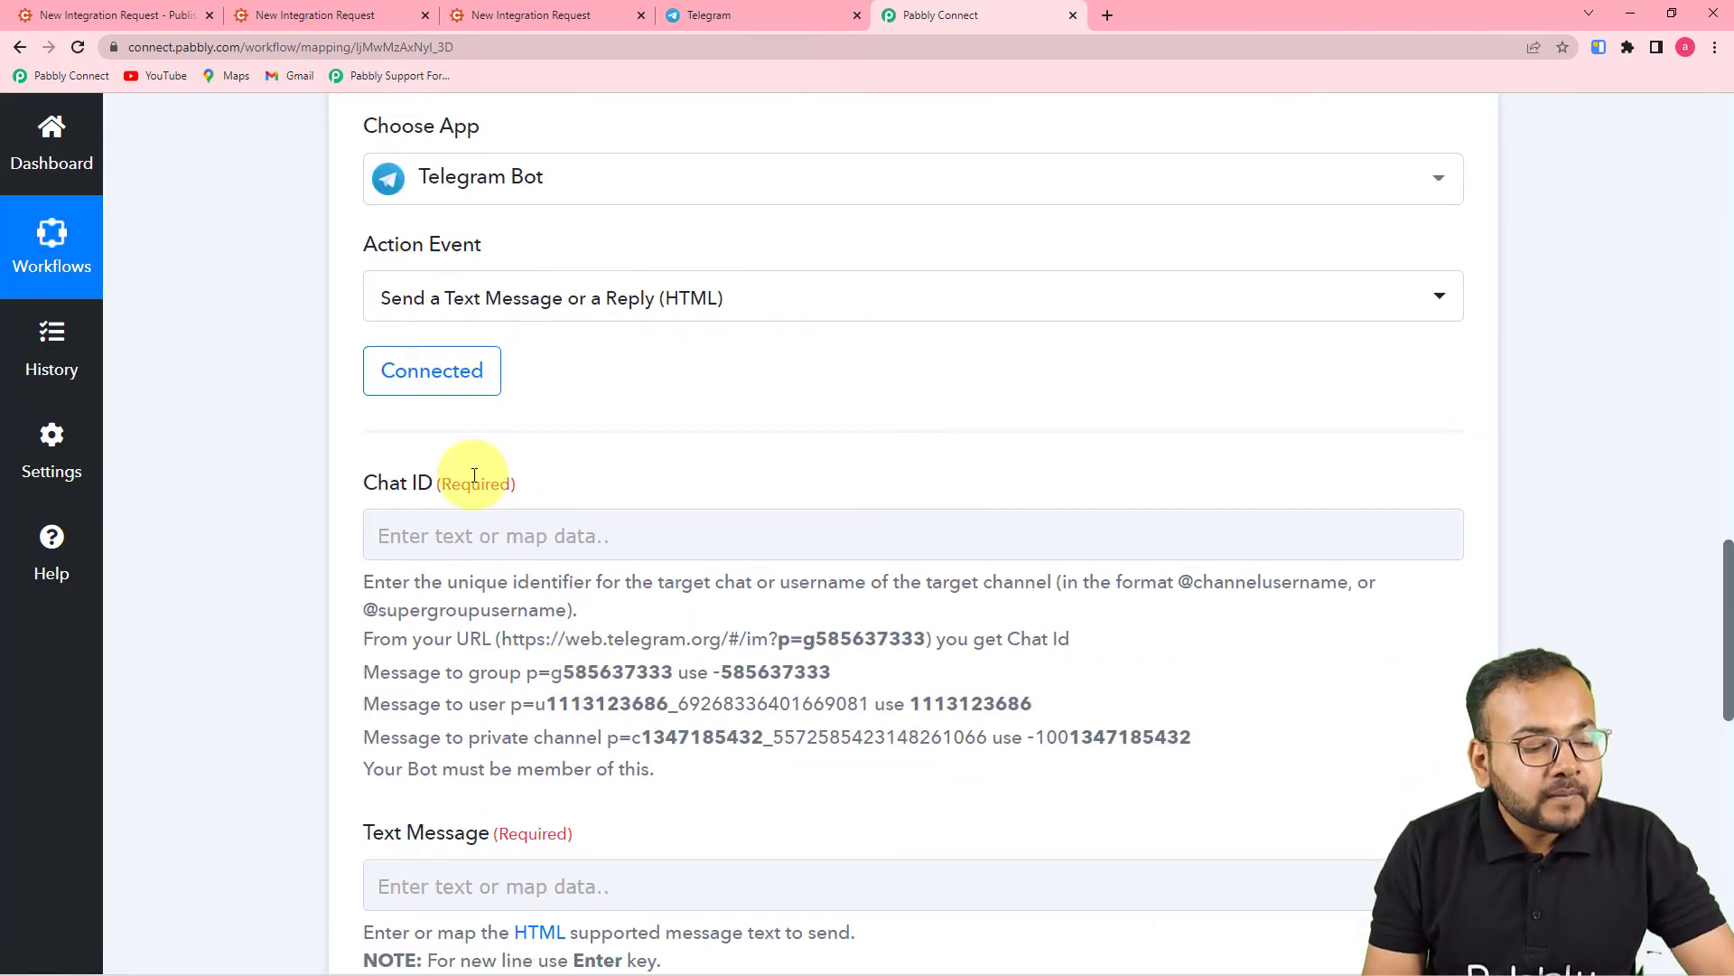
{"action": "scroll", "coordinate": [485, 585], "scroll_direction": "down", "scroll_amount": 2}
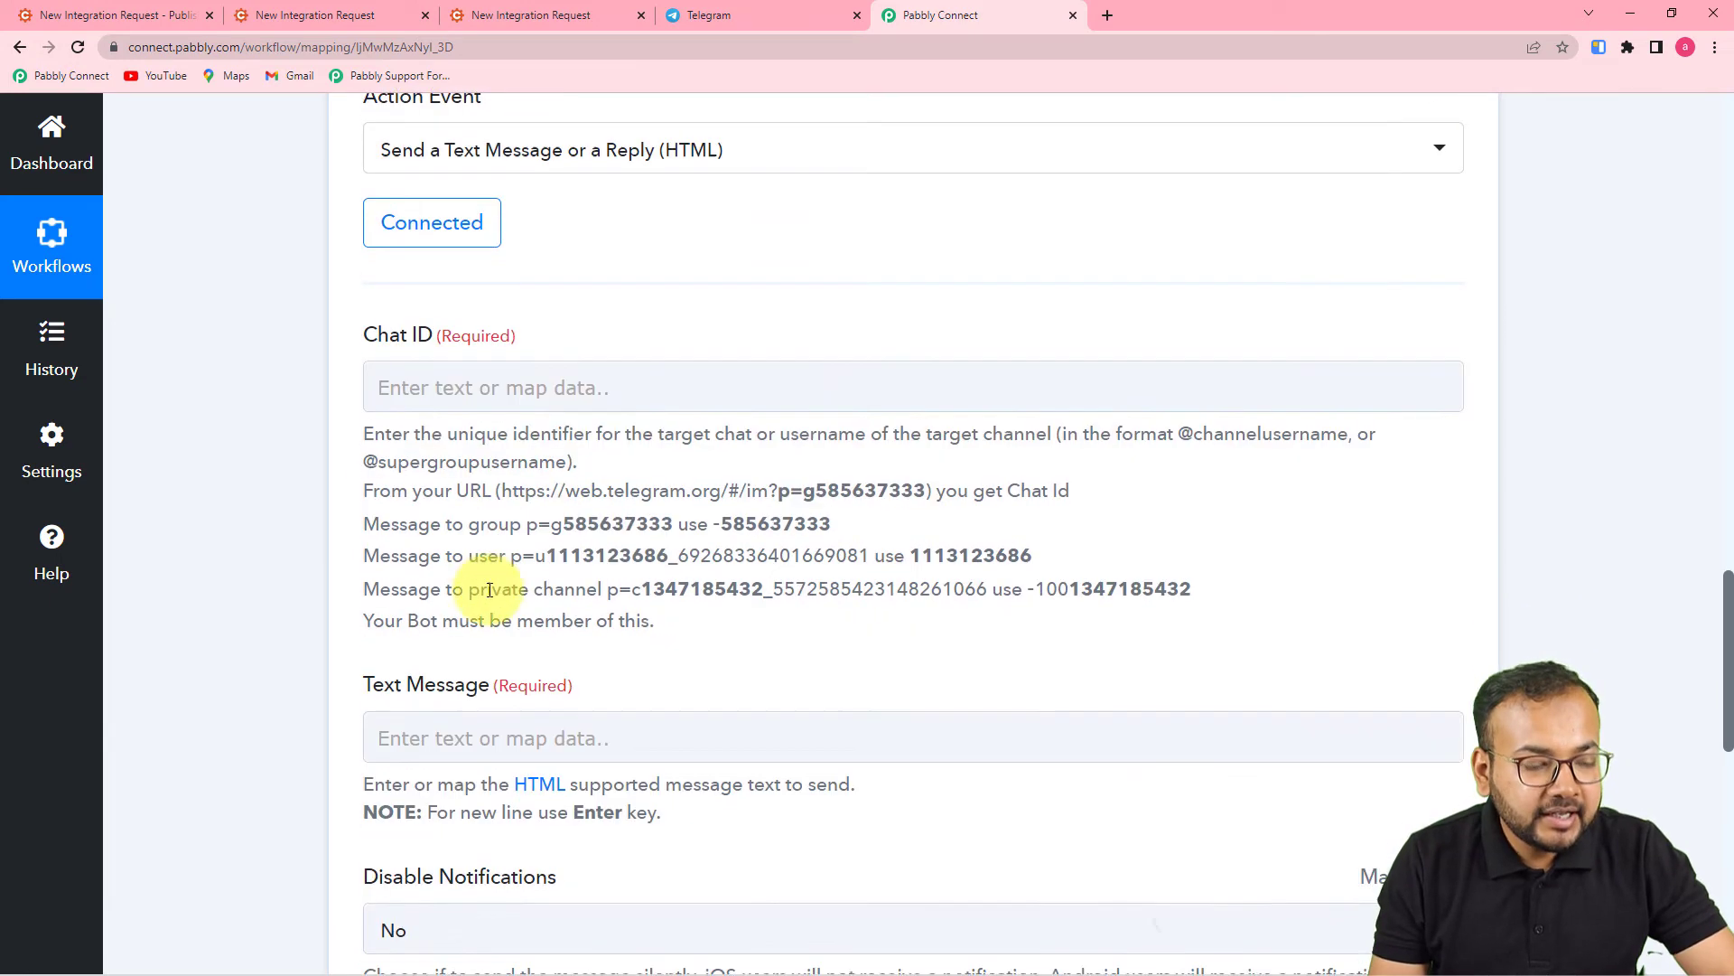
{"action": "left_click", "coordinate": [701, 15]}
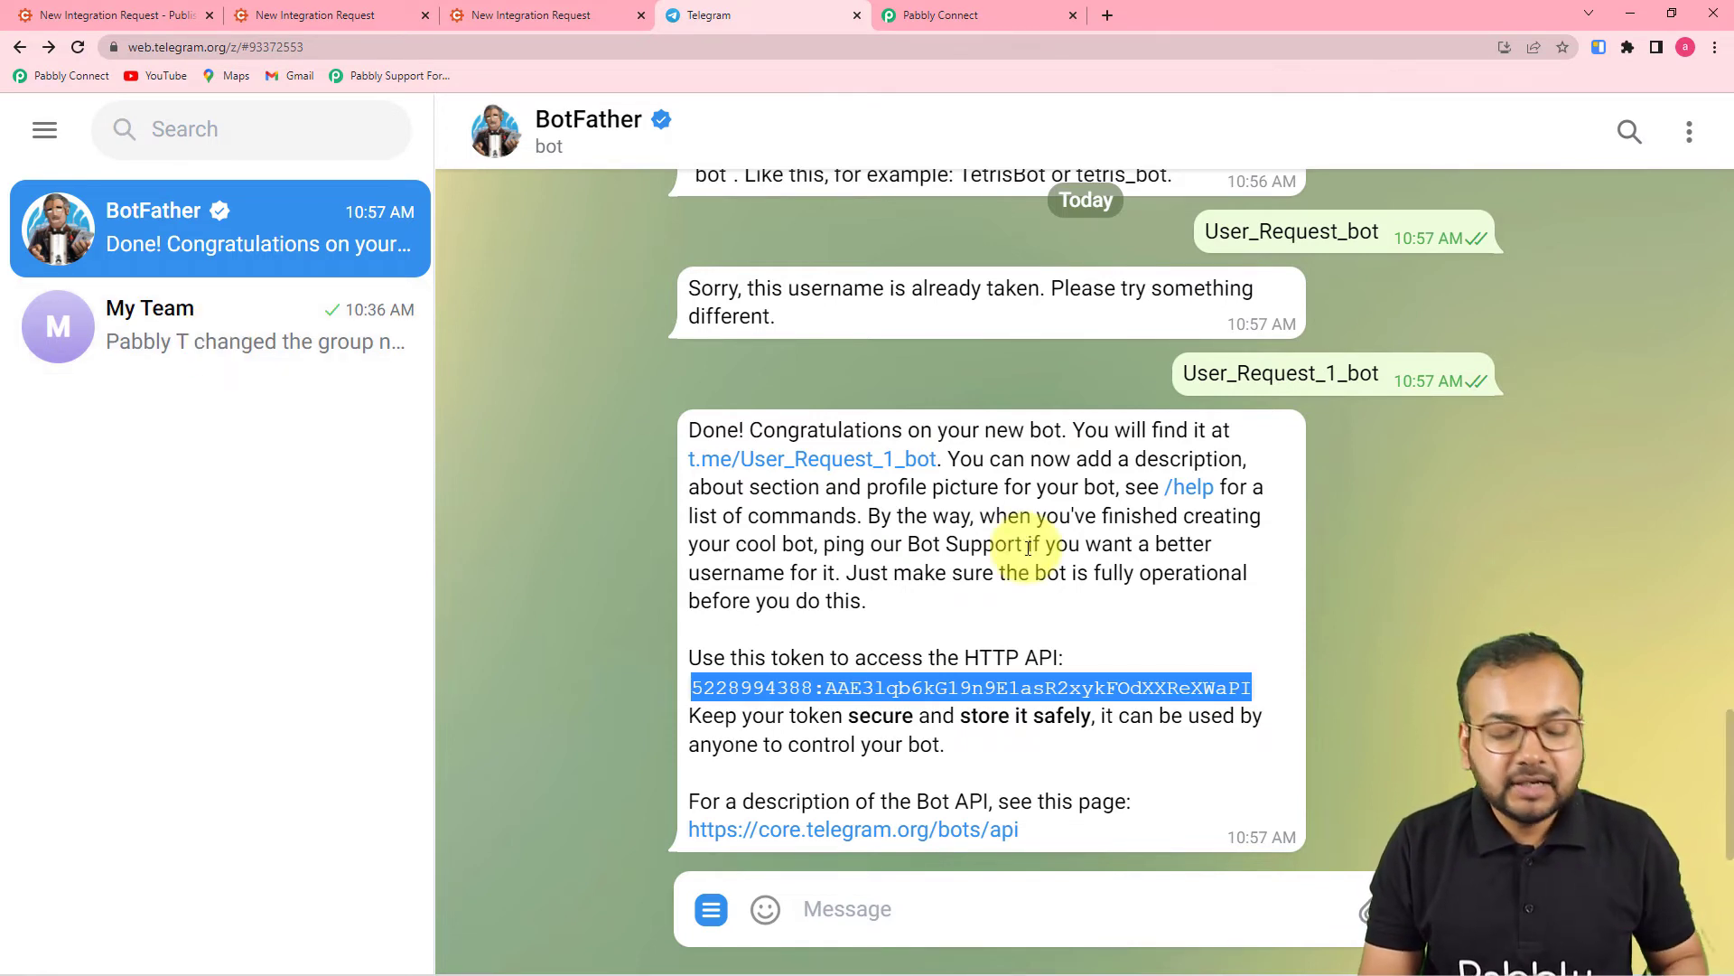
- Open the My Team group and copy its chat ID from the number after '#' in the address
{"action": "left_click", "coordinate": [217, 325]}
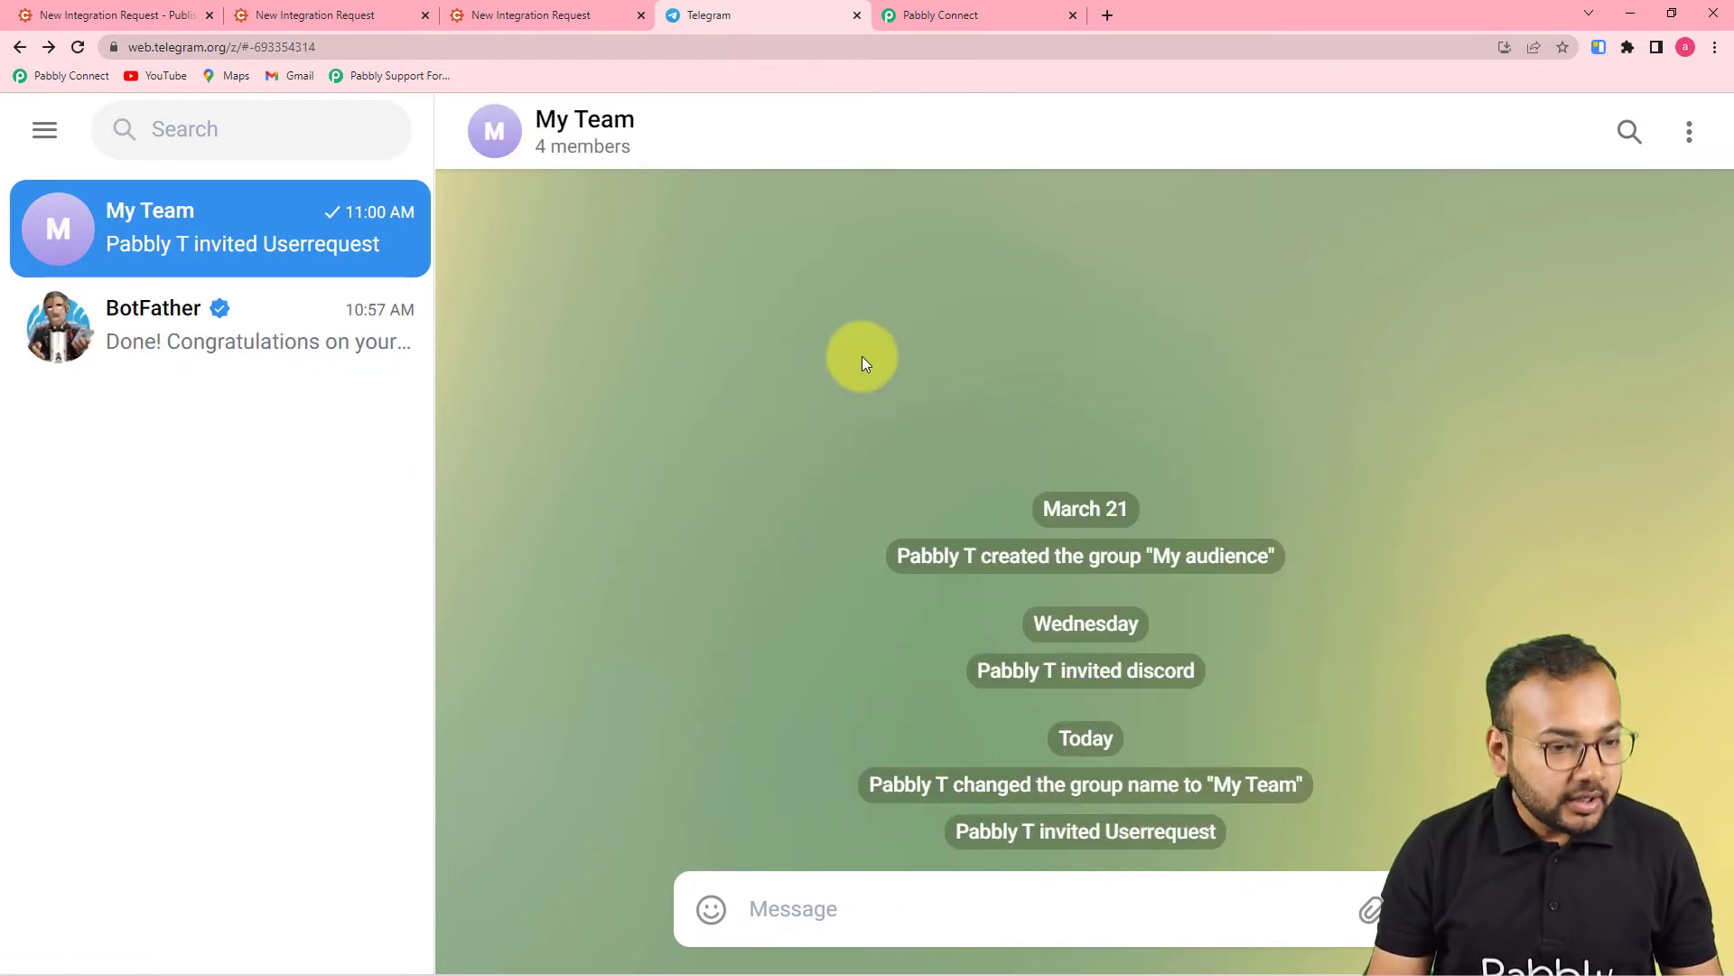
{"action": "left_click", "coordinate": [934, 18]}
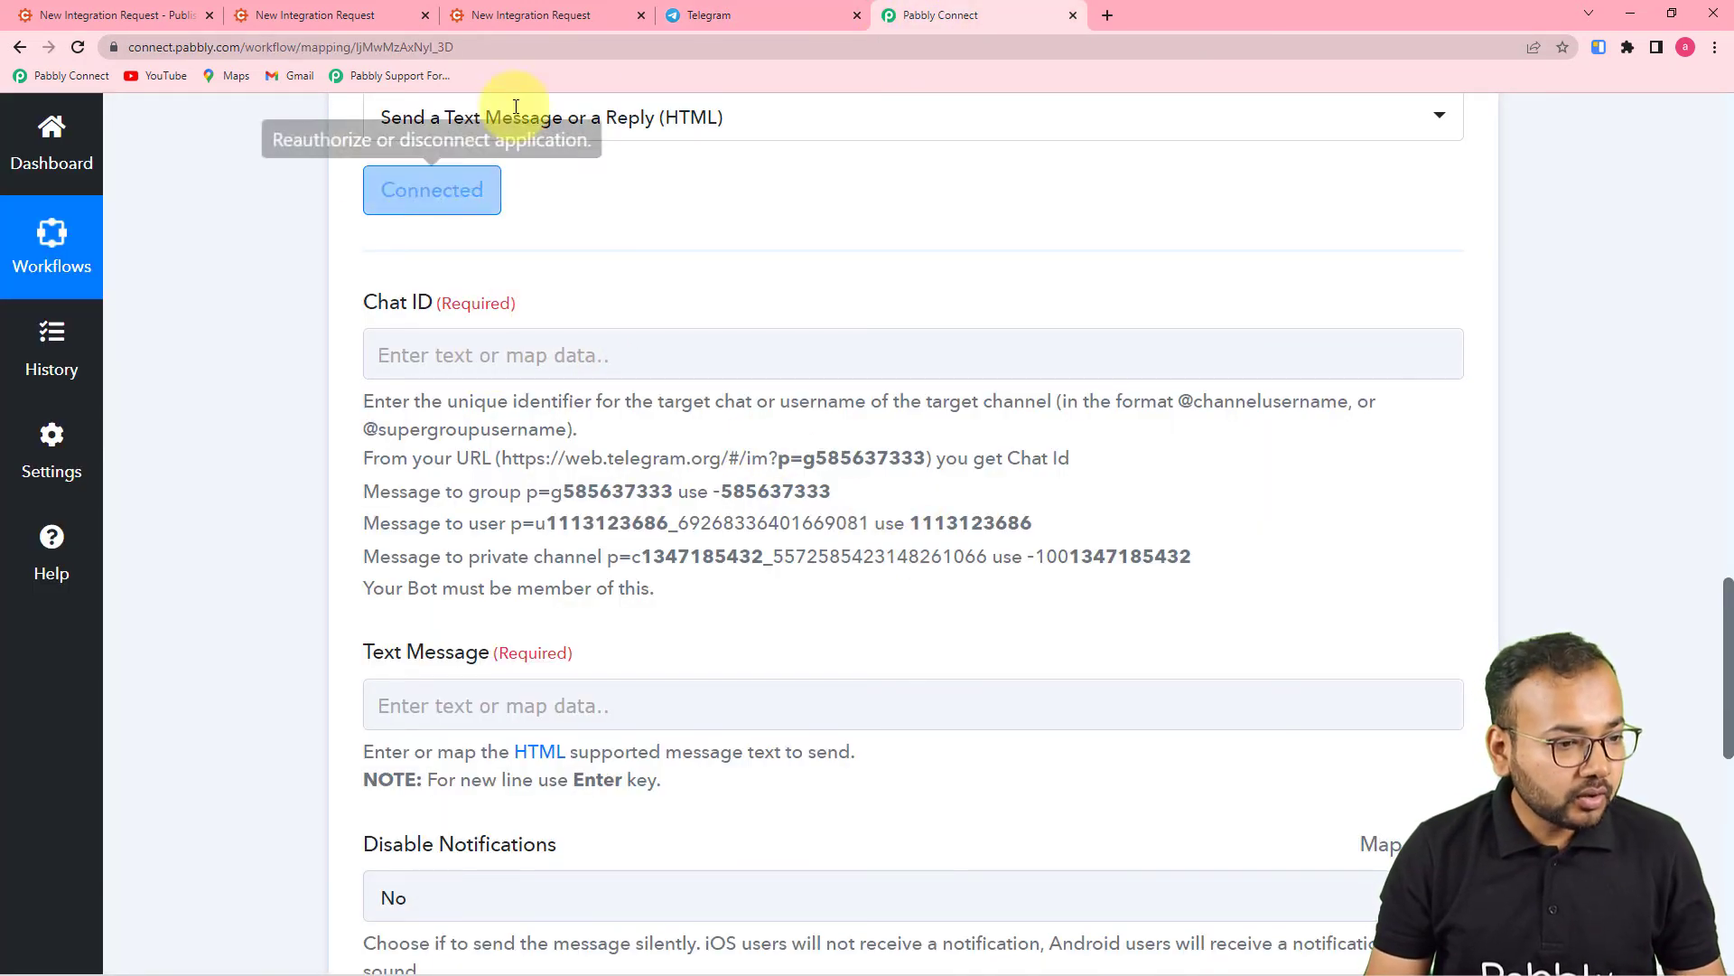
{"action": "left_click", "coordinate": [757, 22]}
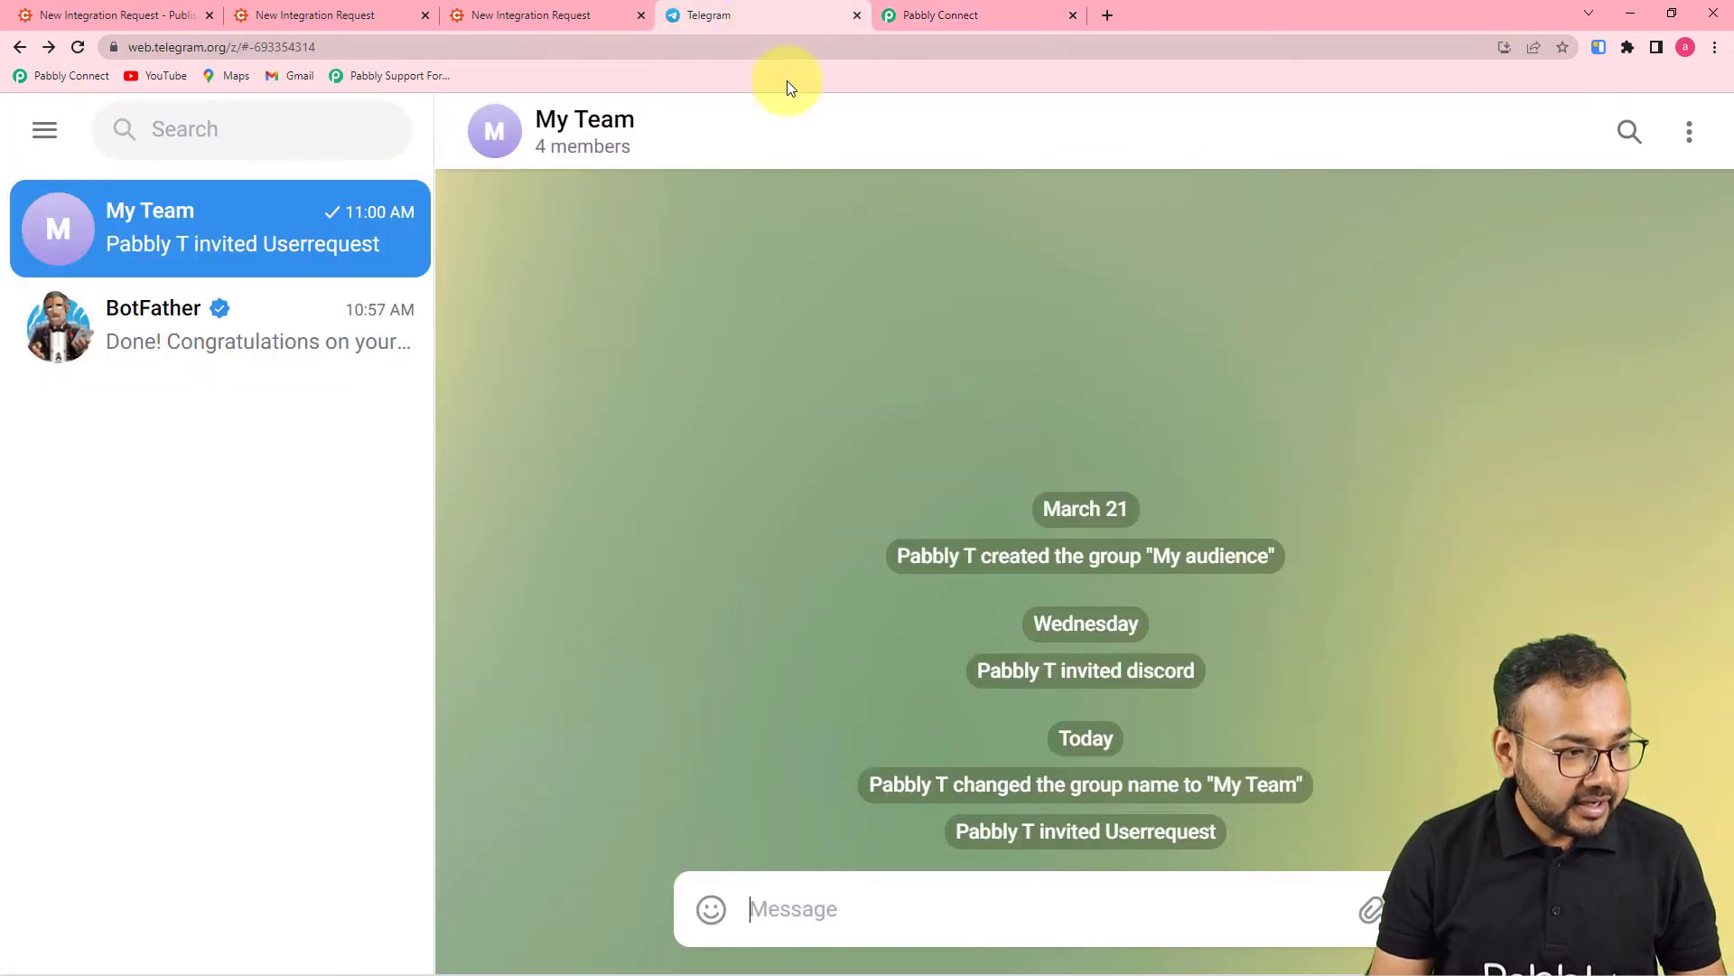
{"action": "left_click", "coordinate": [254, 46]}
{"action": "left_click", "coordinate": [253, 51]}
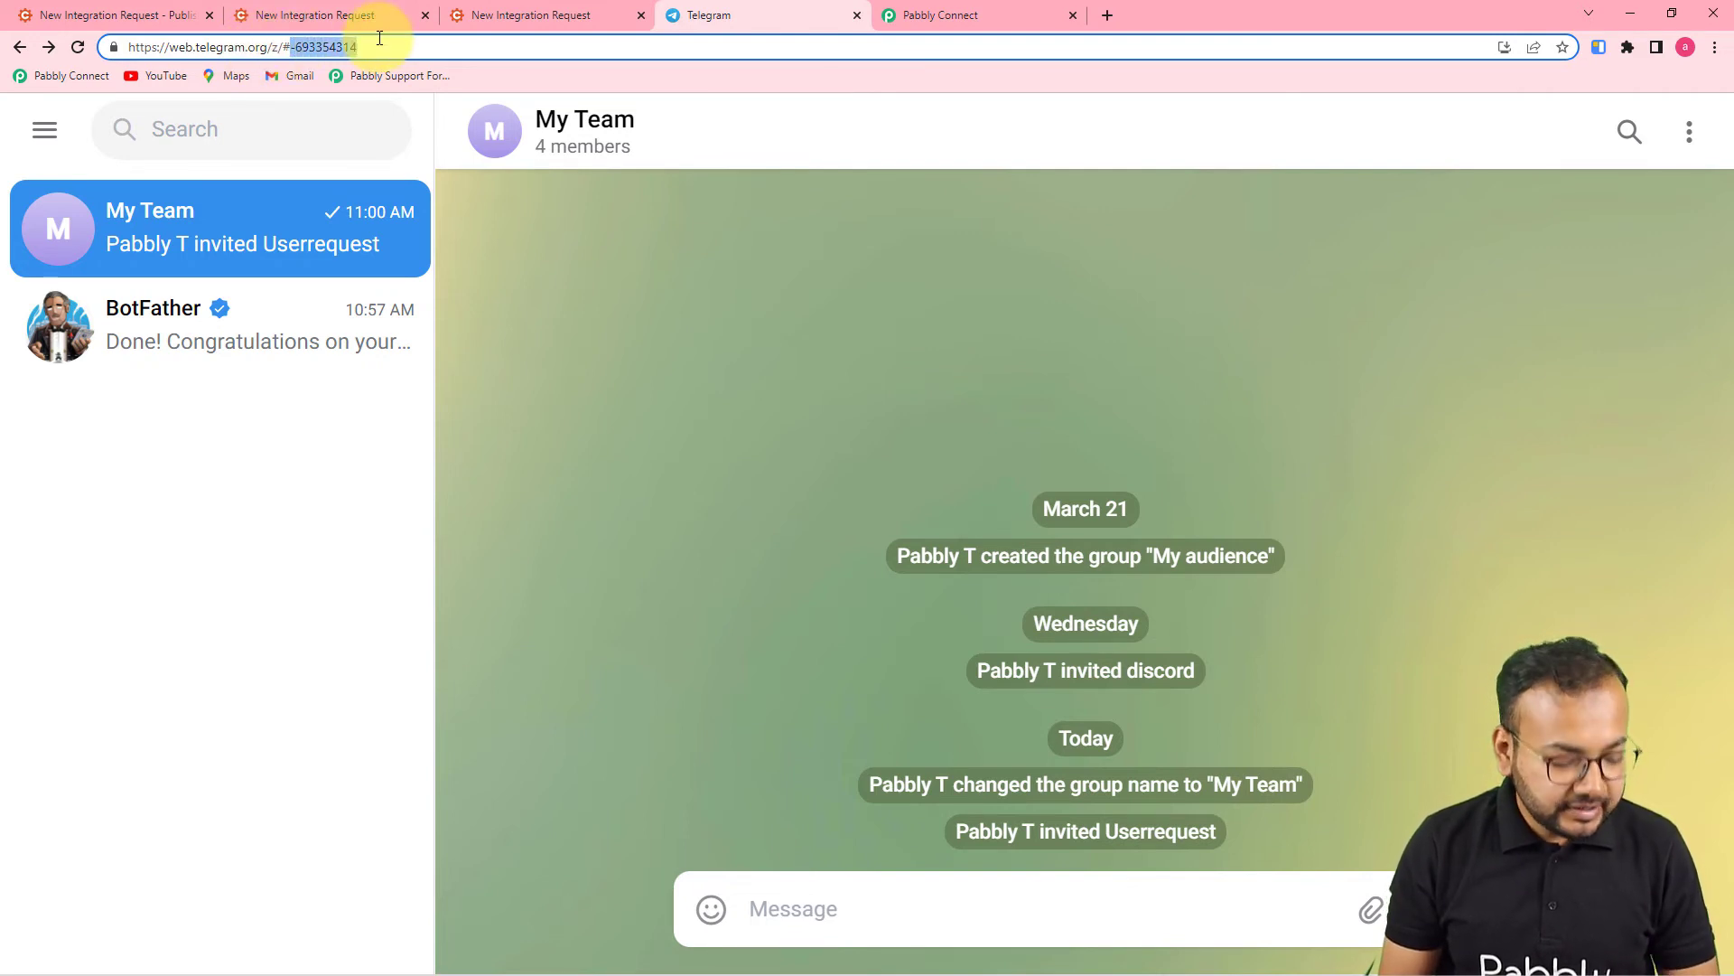
{"action": "left_click", "coordinate": [930, 18]}
{"action": "left_click", "coordinate": [511, 334]}
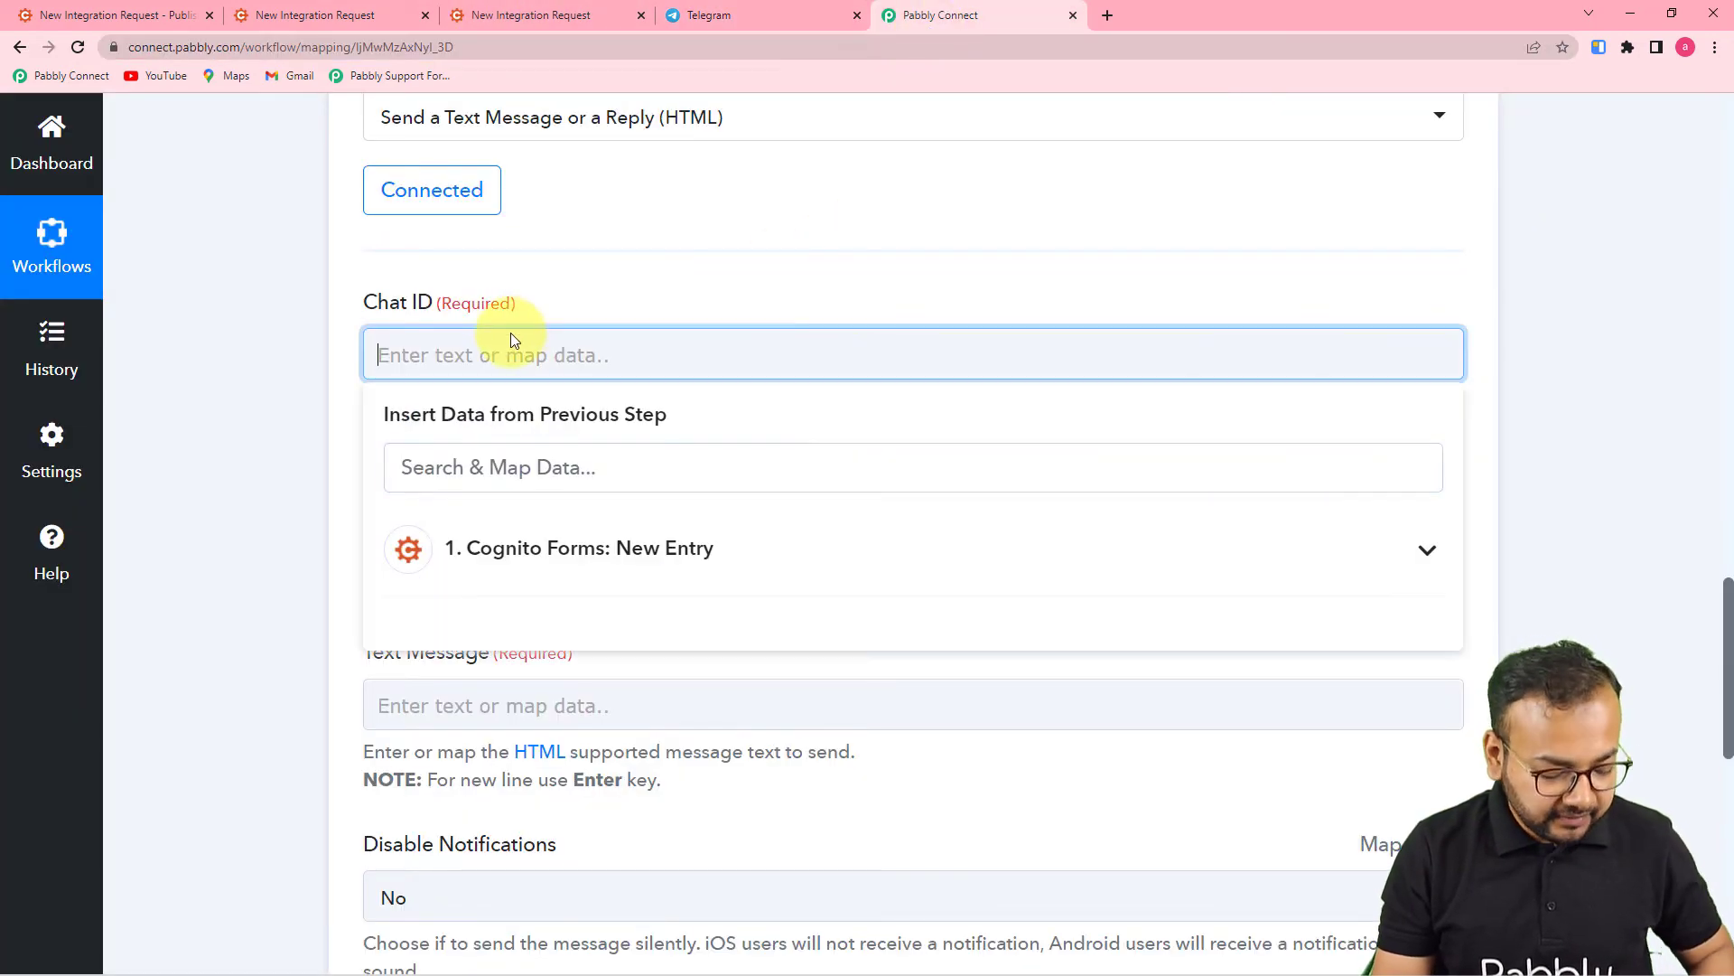
- Paste the My Team group's ID into the Chat ID field
{"action": "type", "text": "-693354314"}
{"action": "left_click", "coordinate": [204, 387]}
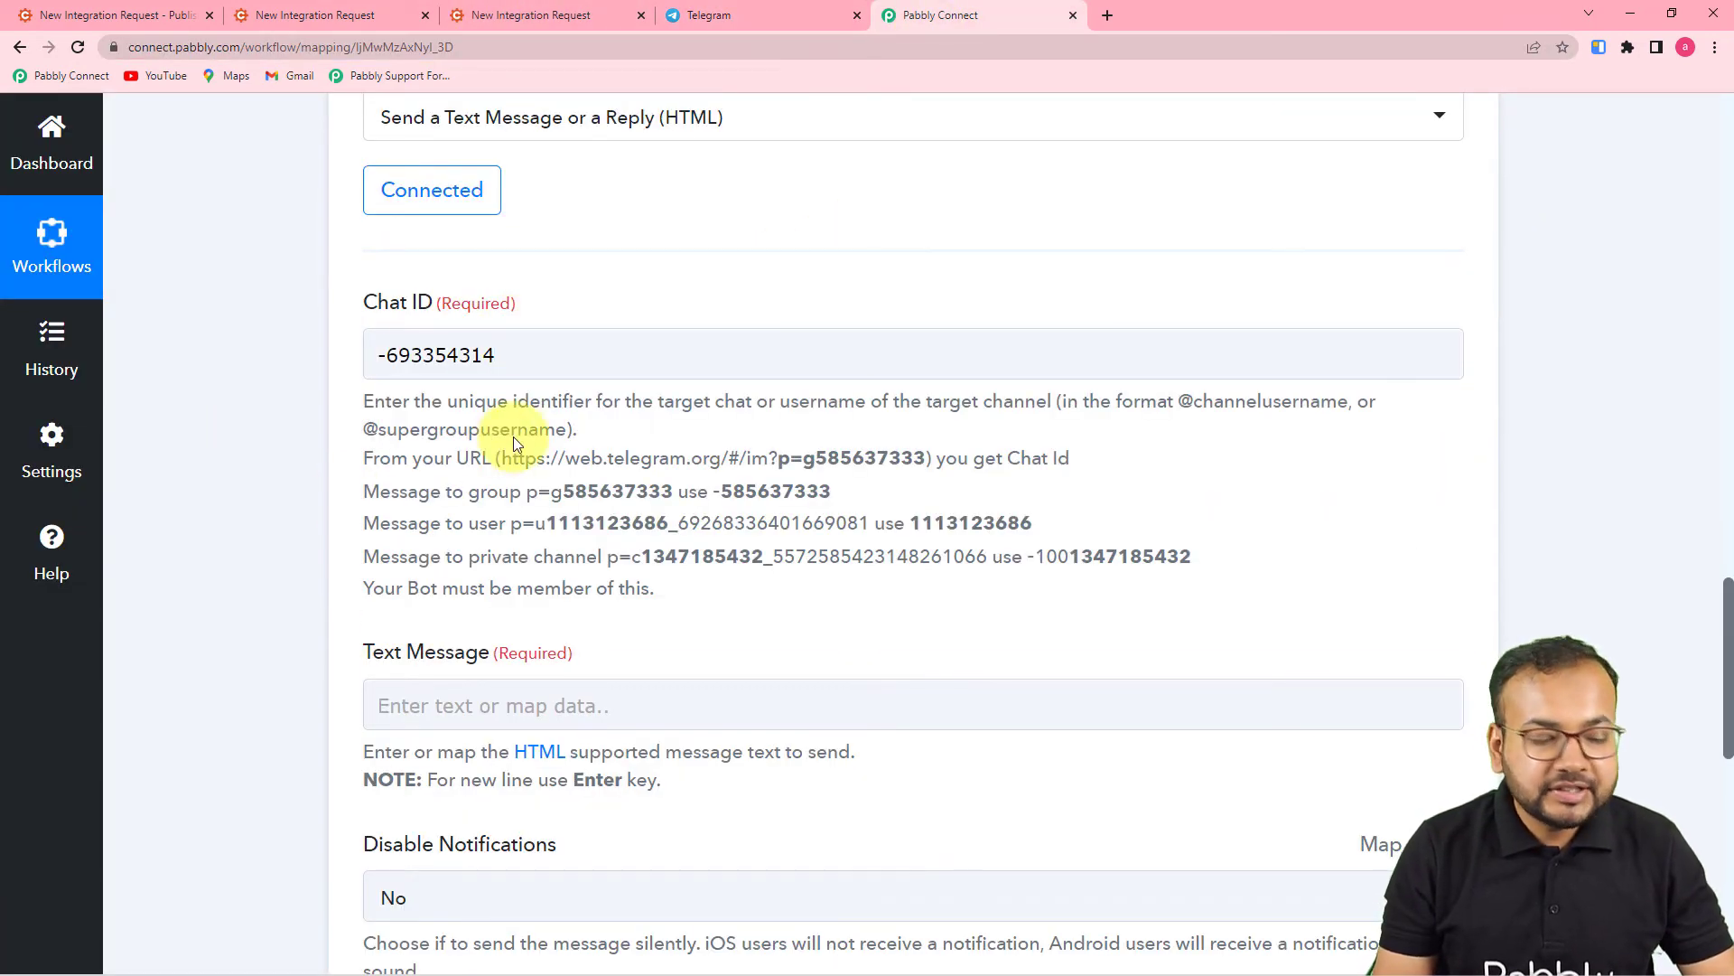
{"action": "scroll", "coordinate": [833, 468], "scroll_direction": "down", "scroll_amount": 4}
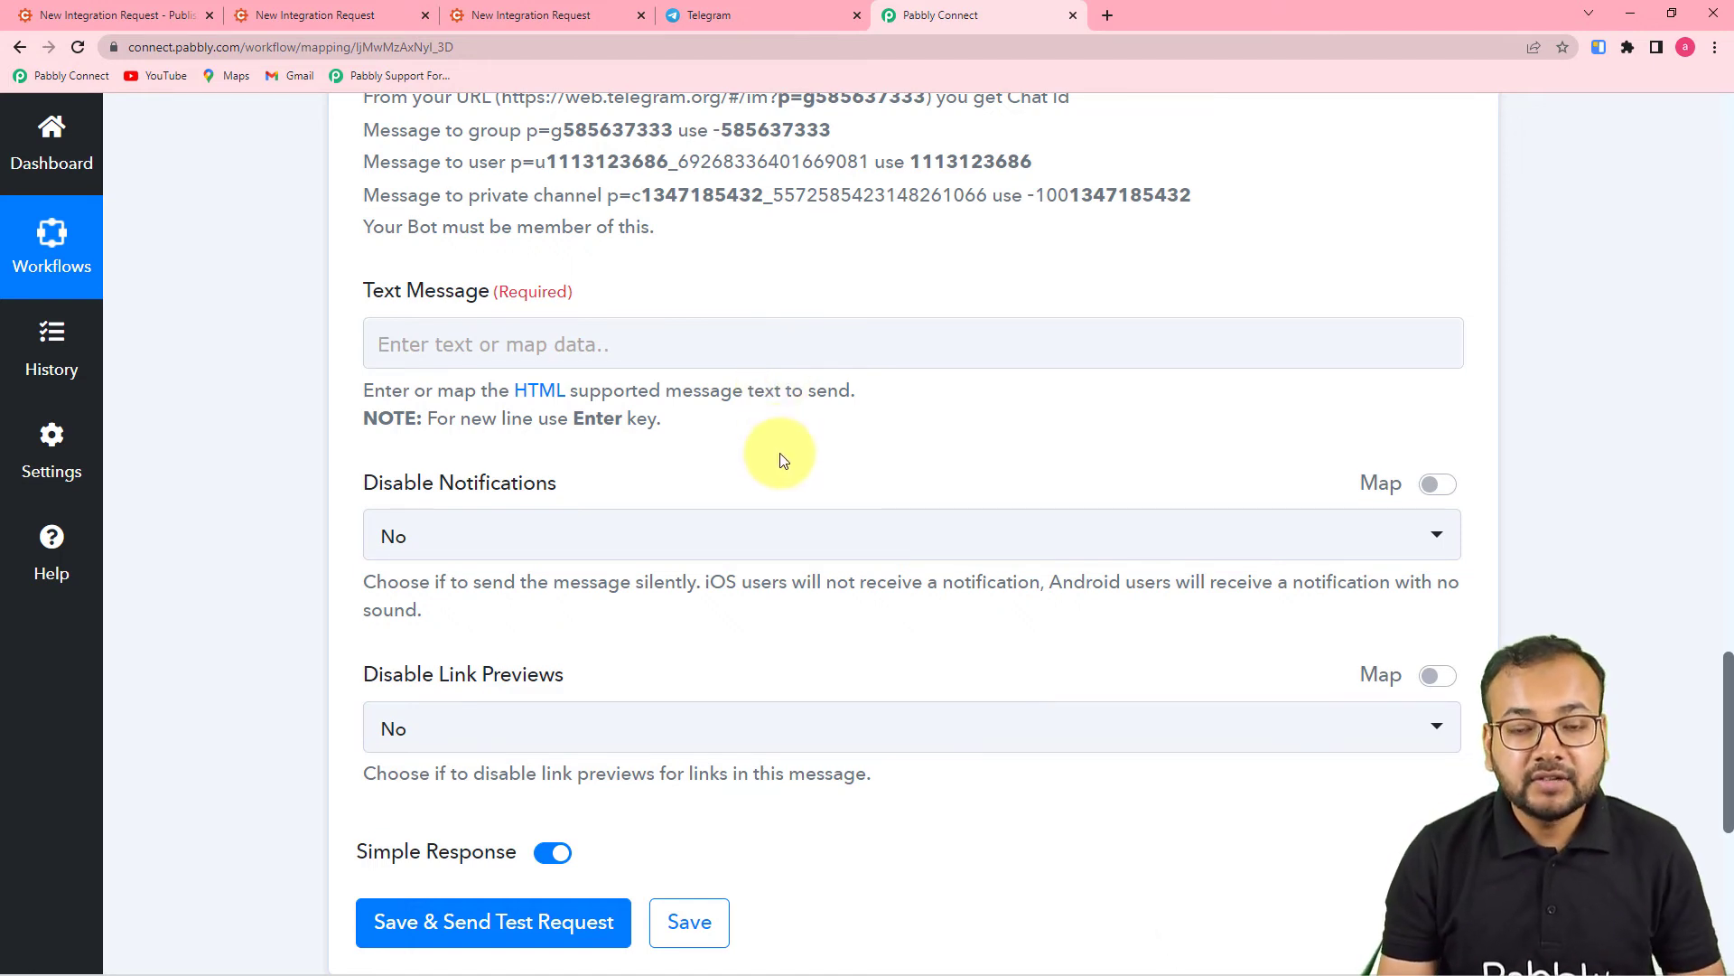
{"action": "scroll", "coordinate": [227, 492], "scroll_direction": "down", "scroll_amount": 2}
{"action": "scroll", "coordinate": [244, 492], "scroll_direction": "up", "scroll_amount": 2}
- Paste the greeting template with Name, Email, Aplications name and Aplication URL labels into Text Message
{"action": "left_click", "coordinate": [551, 342]}
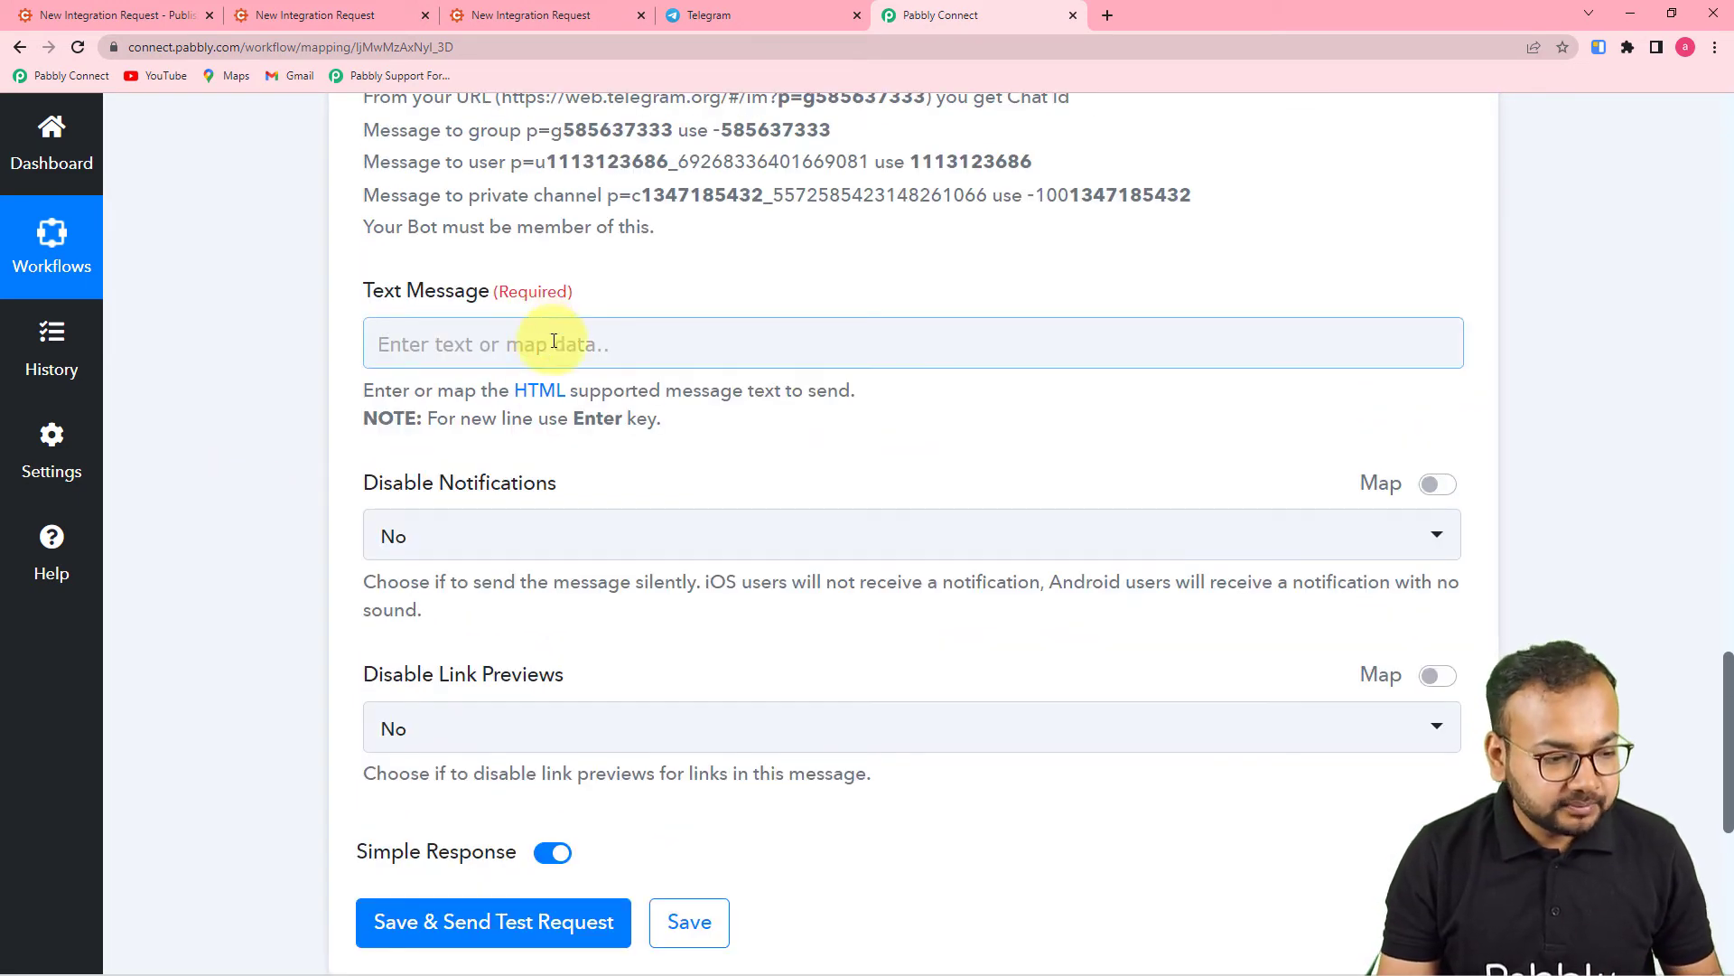
{"action": "type", "text": "Hello Team, We have received a new integration request from a user. Name: Email: Aplications name: Aplication URL:"}
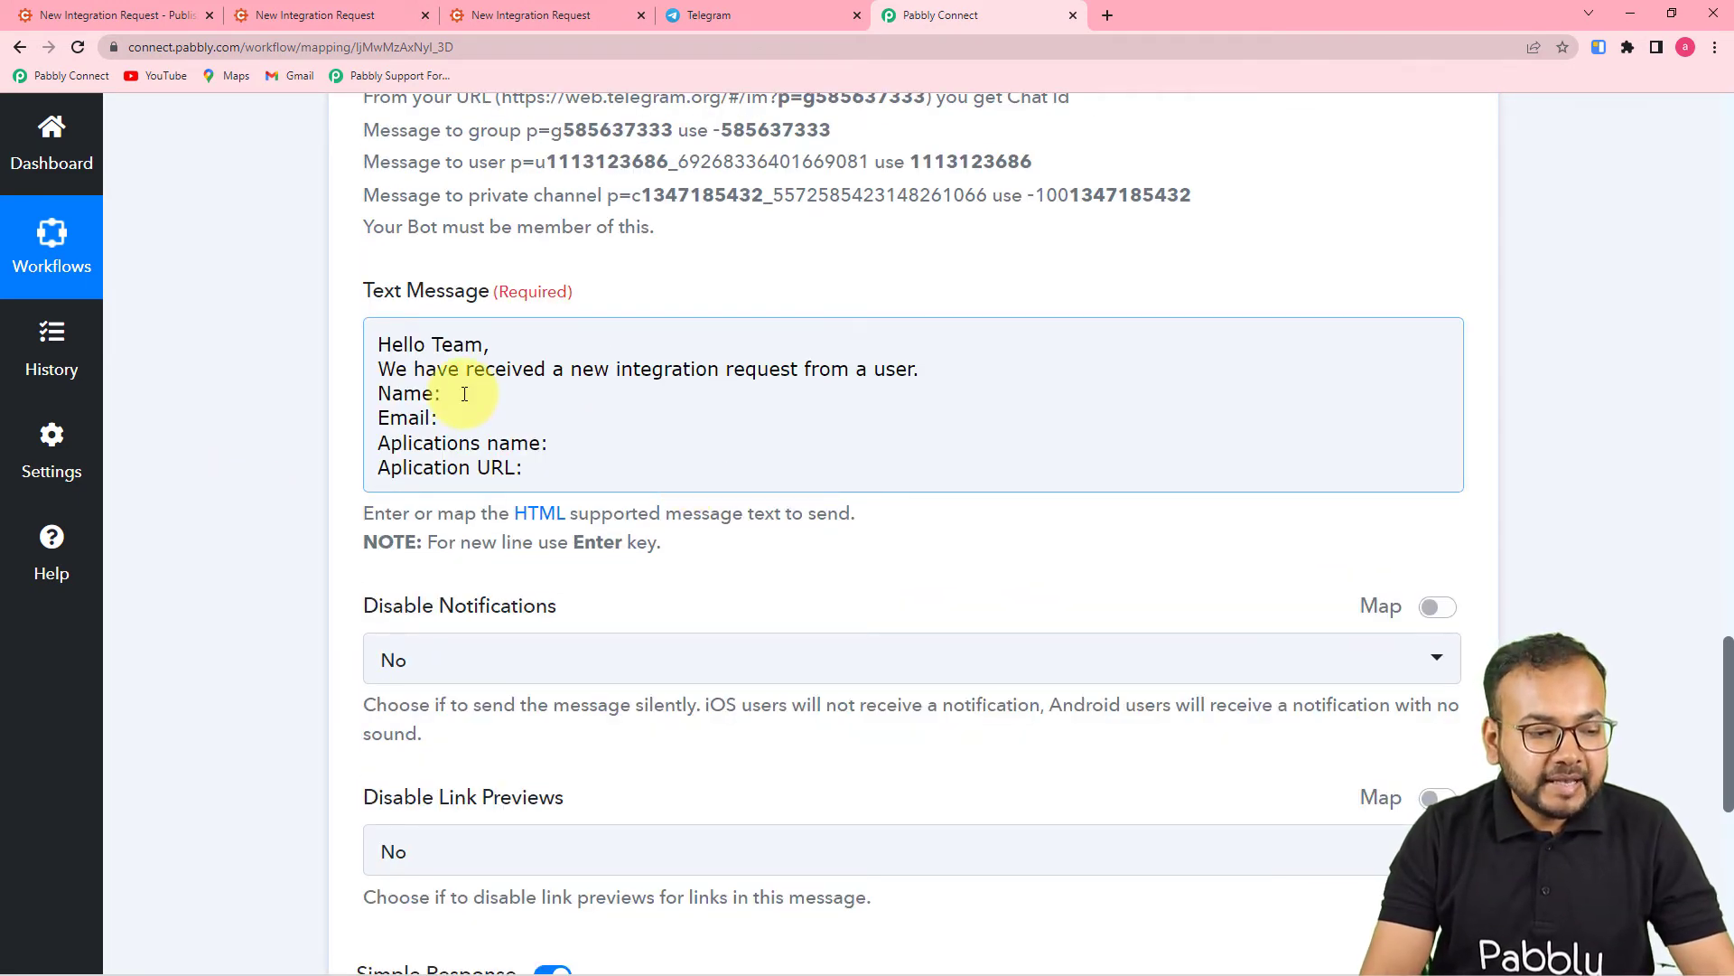
{"action": "scroll", "coordinate": [464, 393], "scroll_direction": "down", "scroll_amount": 1}
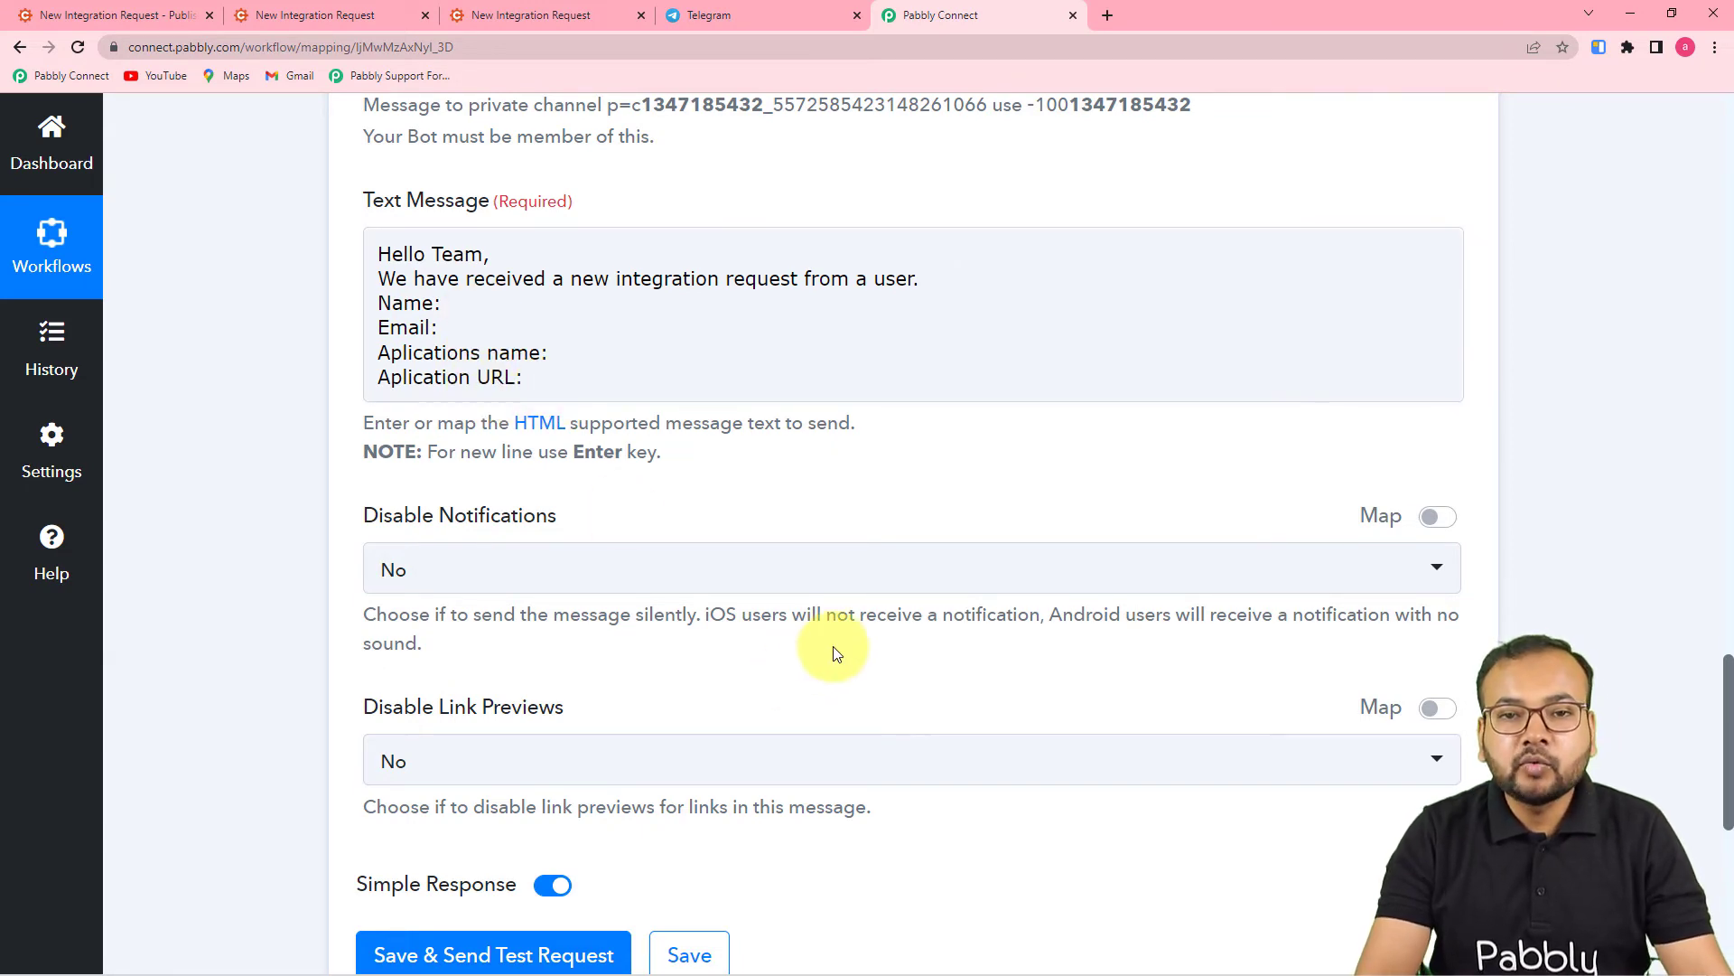
- Review the Cognito Forms trigger's entry data, then place the cursor after 'Name:' in Text Message
{"action": "scroll", "coordinate": [833, 647], "scroll_direction": "up", "scroll_amount": 15}
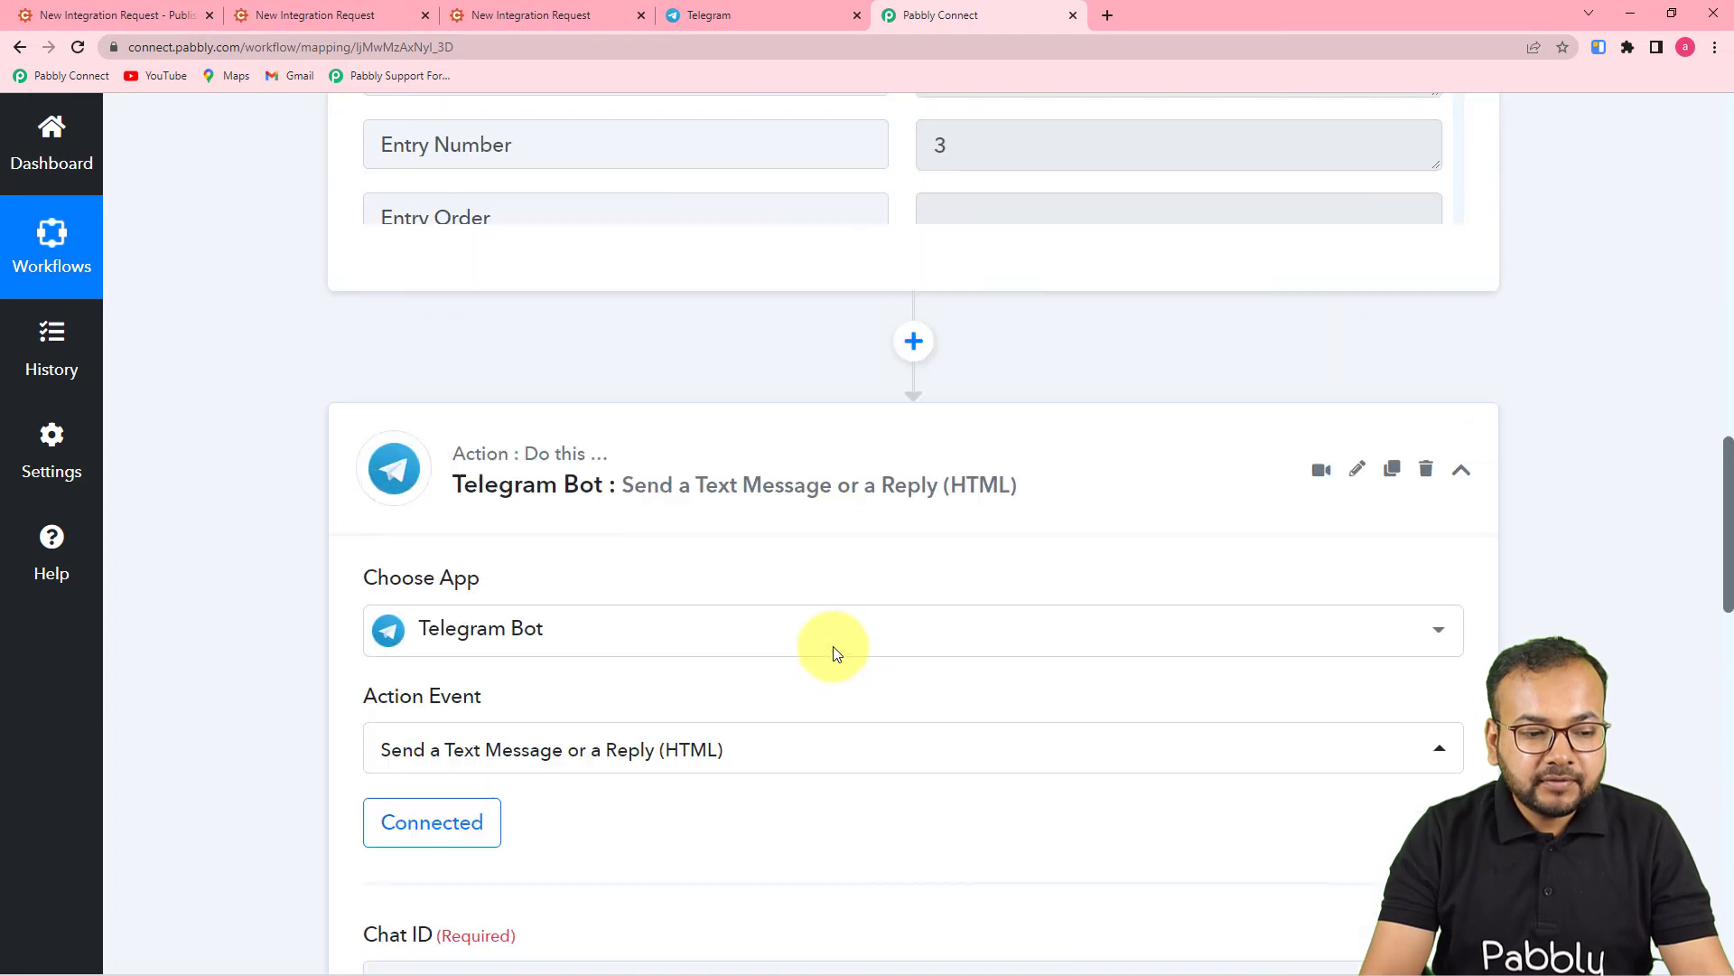
{"action": "scroll", "coordinate": [833, 647], "scroll_direction": "up", "scroll_amount": 2}
{"action": "scroll", "coordinate": [1055, 495], "scroll_direction": "up", "scroll_amount": 2}
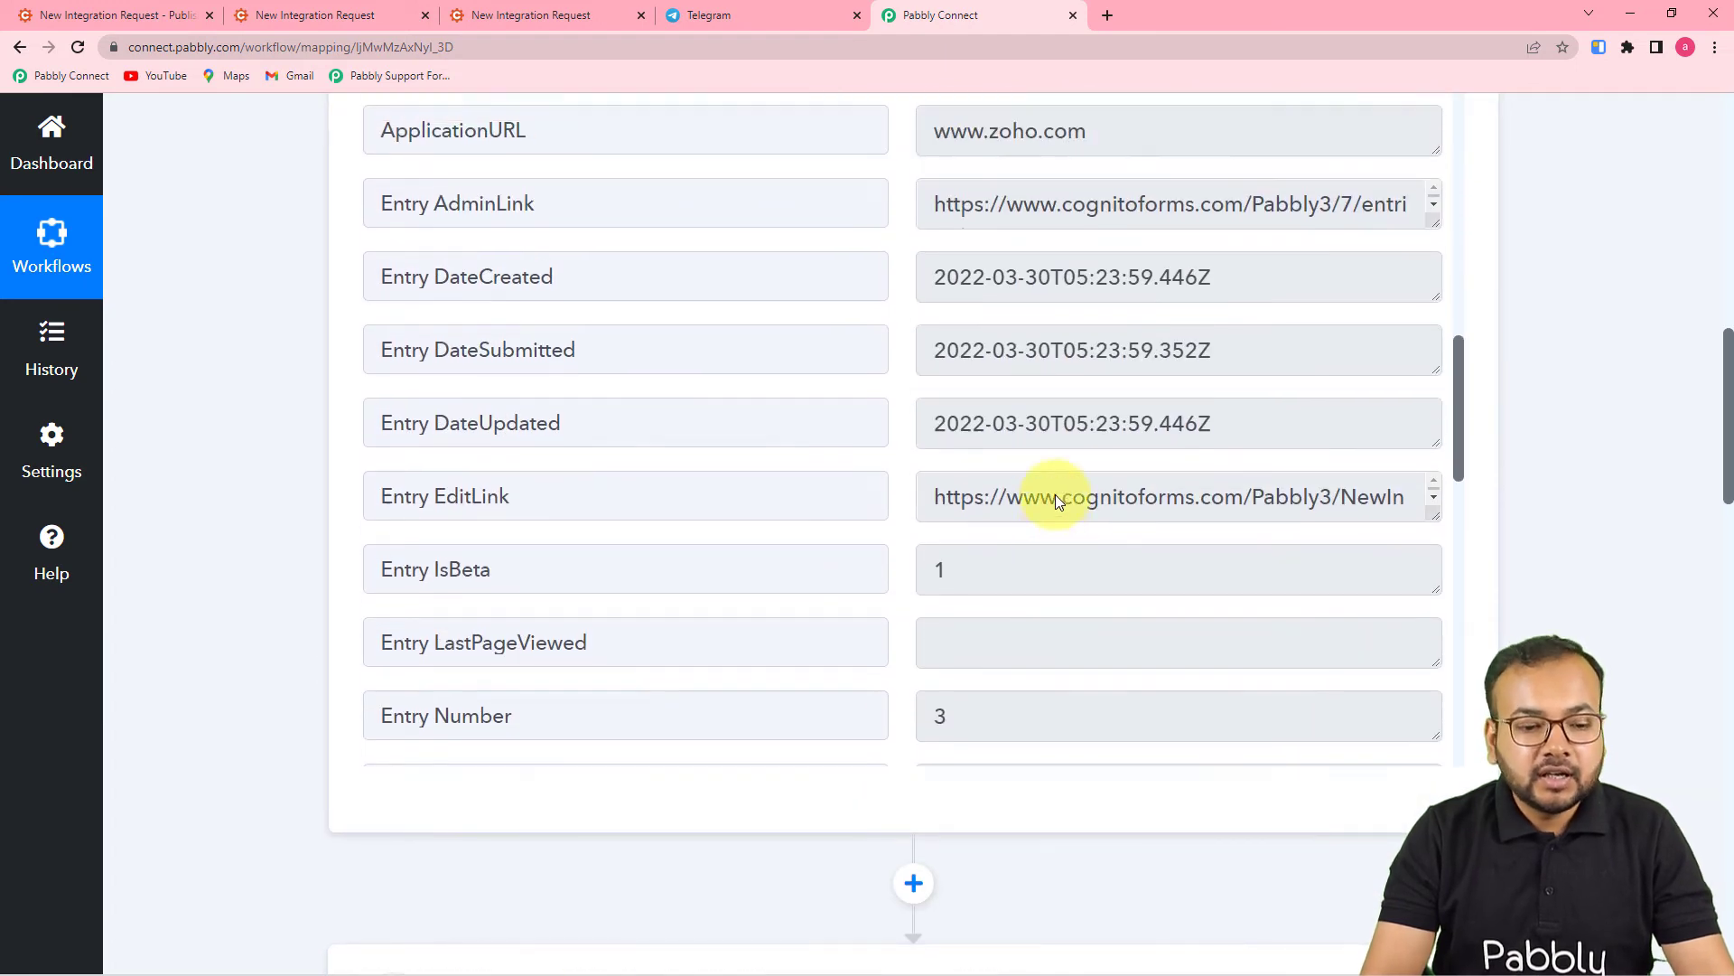
{"action": "scroll", "coordinate": [1055, 495], "scroll_direction": "up", "scroll_amount": 6}
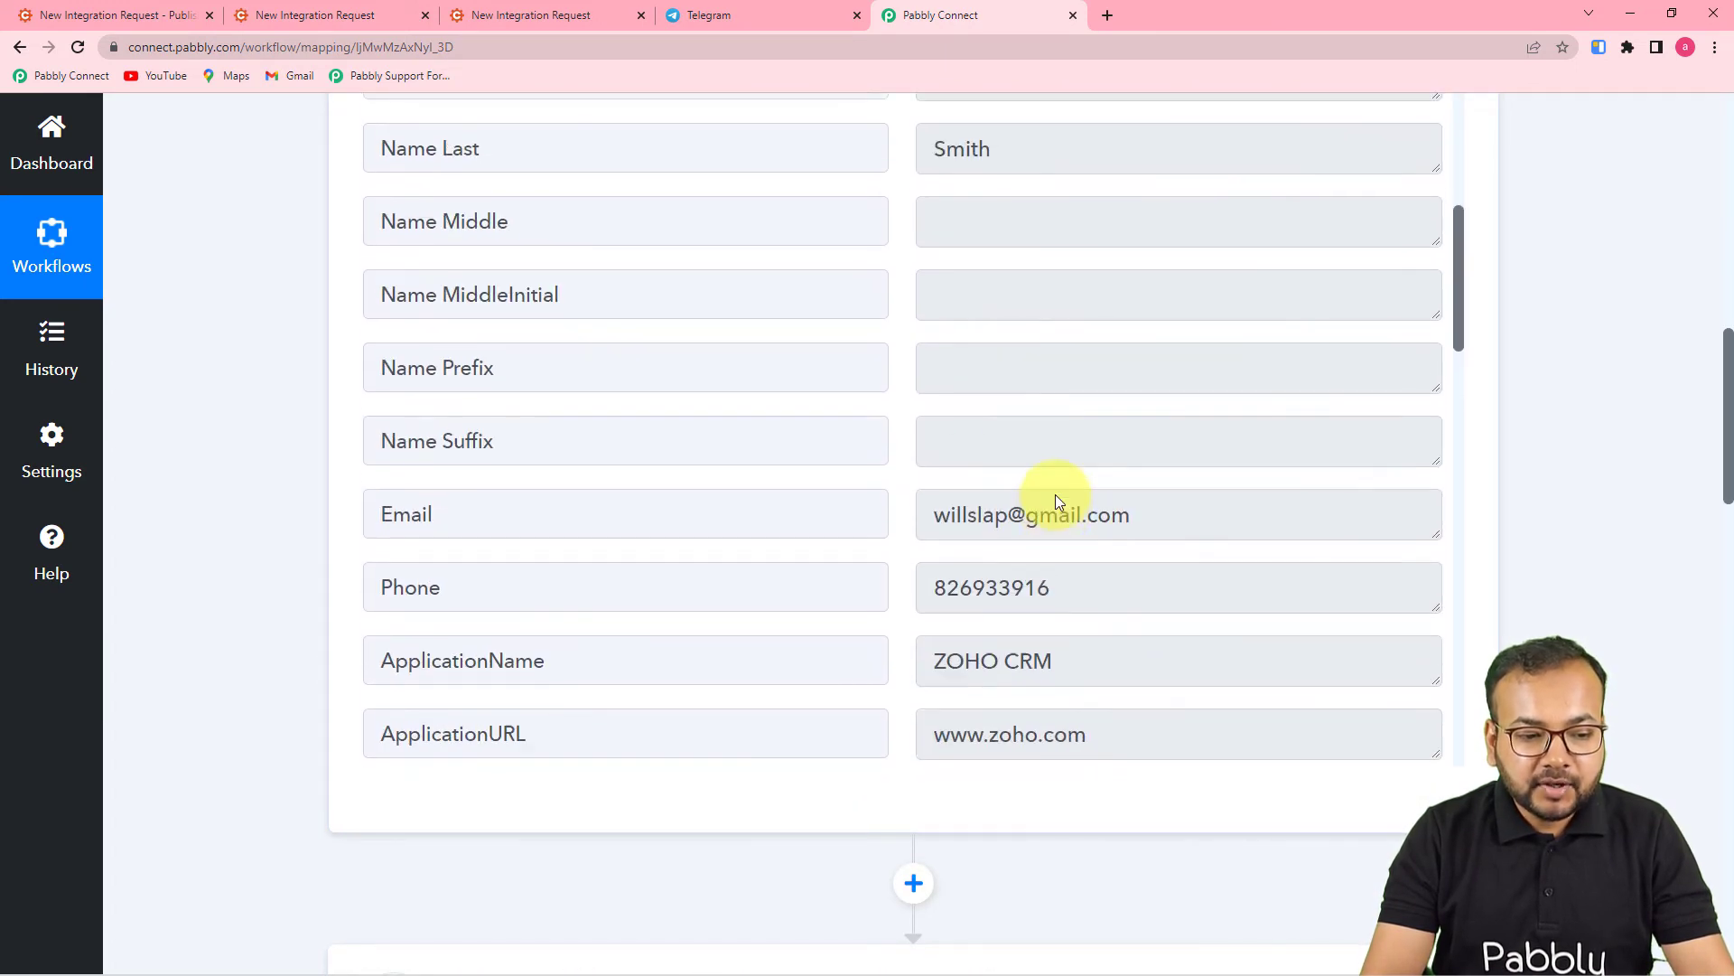
{"action": "scroll", "coordinate": [1055, 495], "scroll_direction": "up", "scroll_amount": 6}
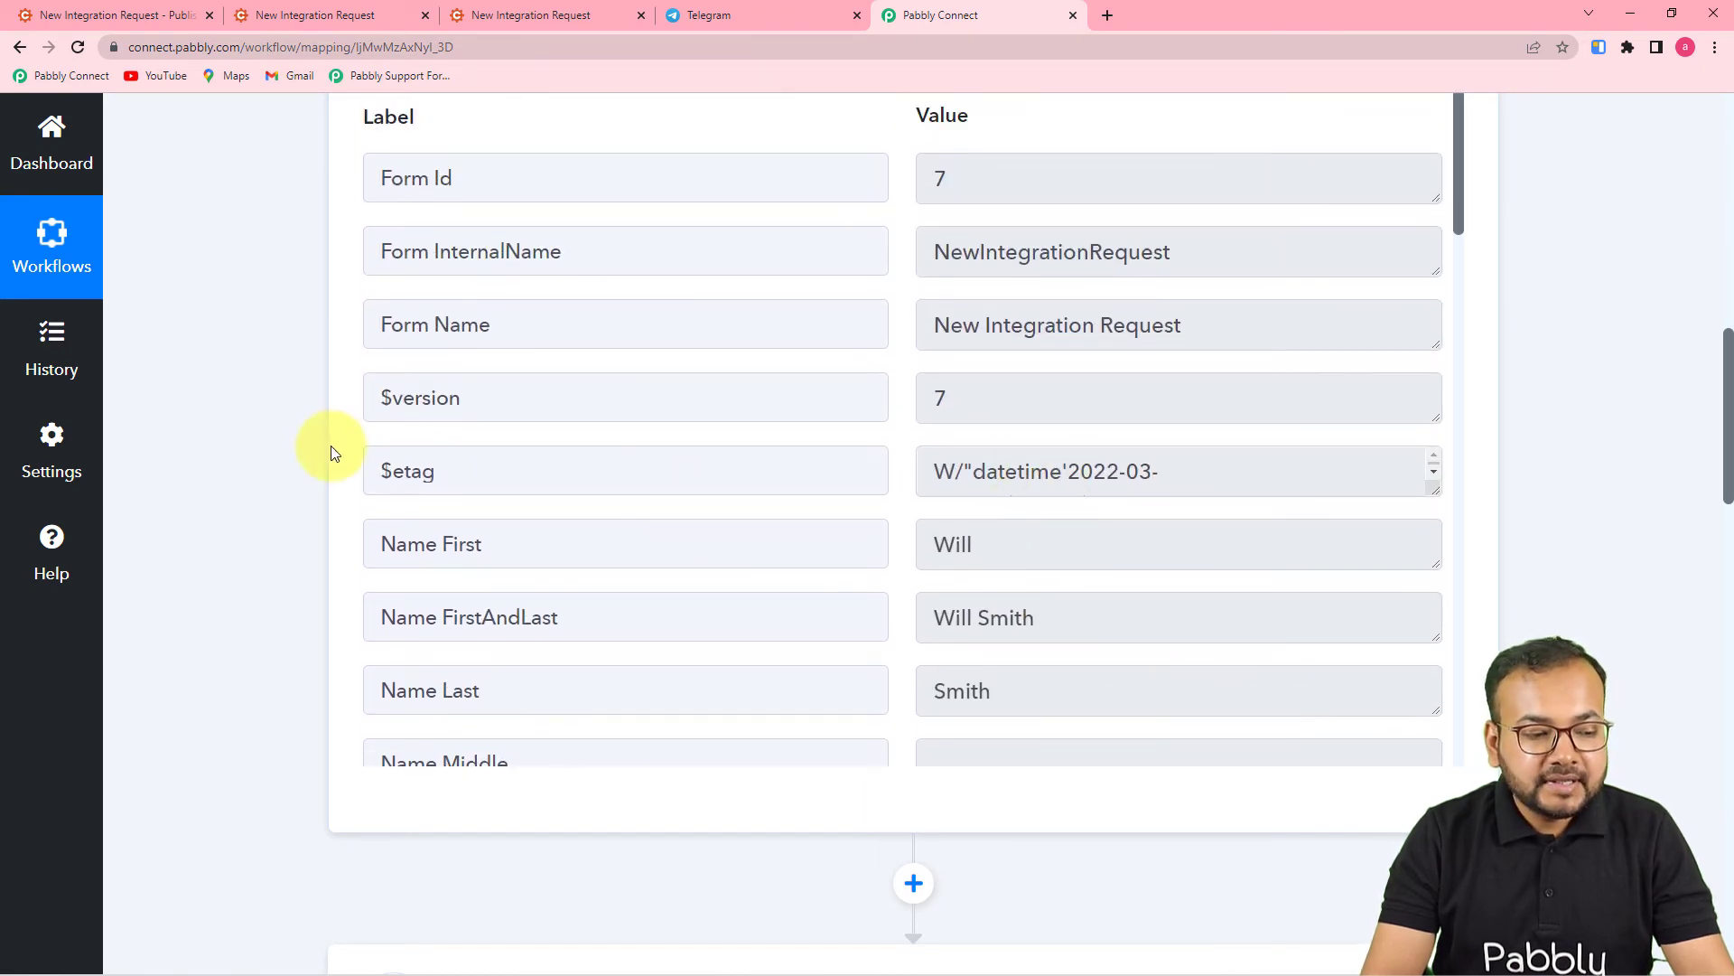
{"action": "scroll", "coordinate": [312, 454], "scroll_direction": "down", "scroll_amount": 10}
{"action": "scroll", "coordinate": [307, 459], "scroll_direction": "down", "scroll_amount": 6}
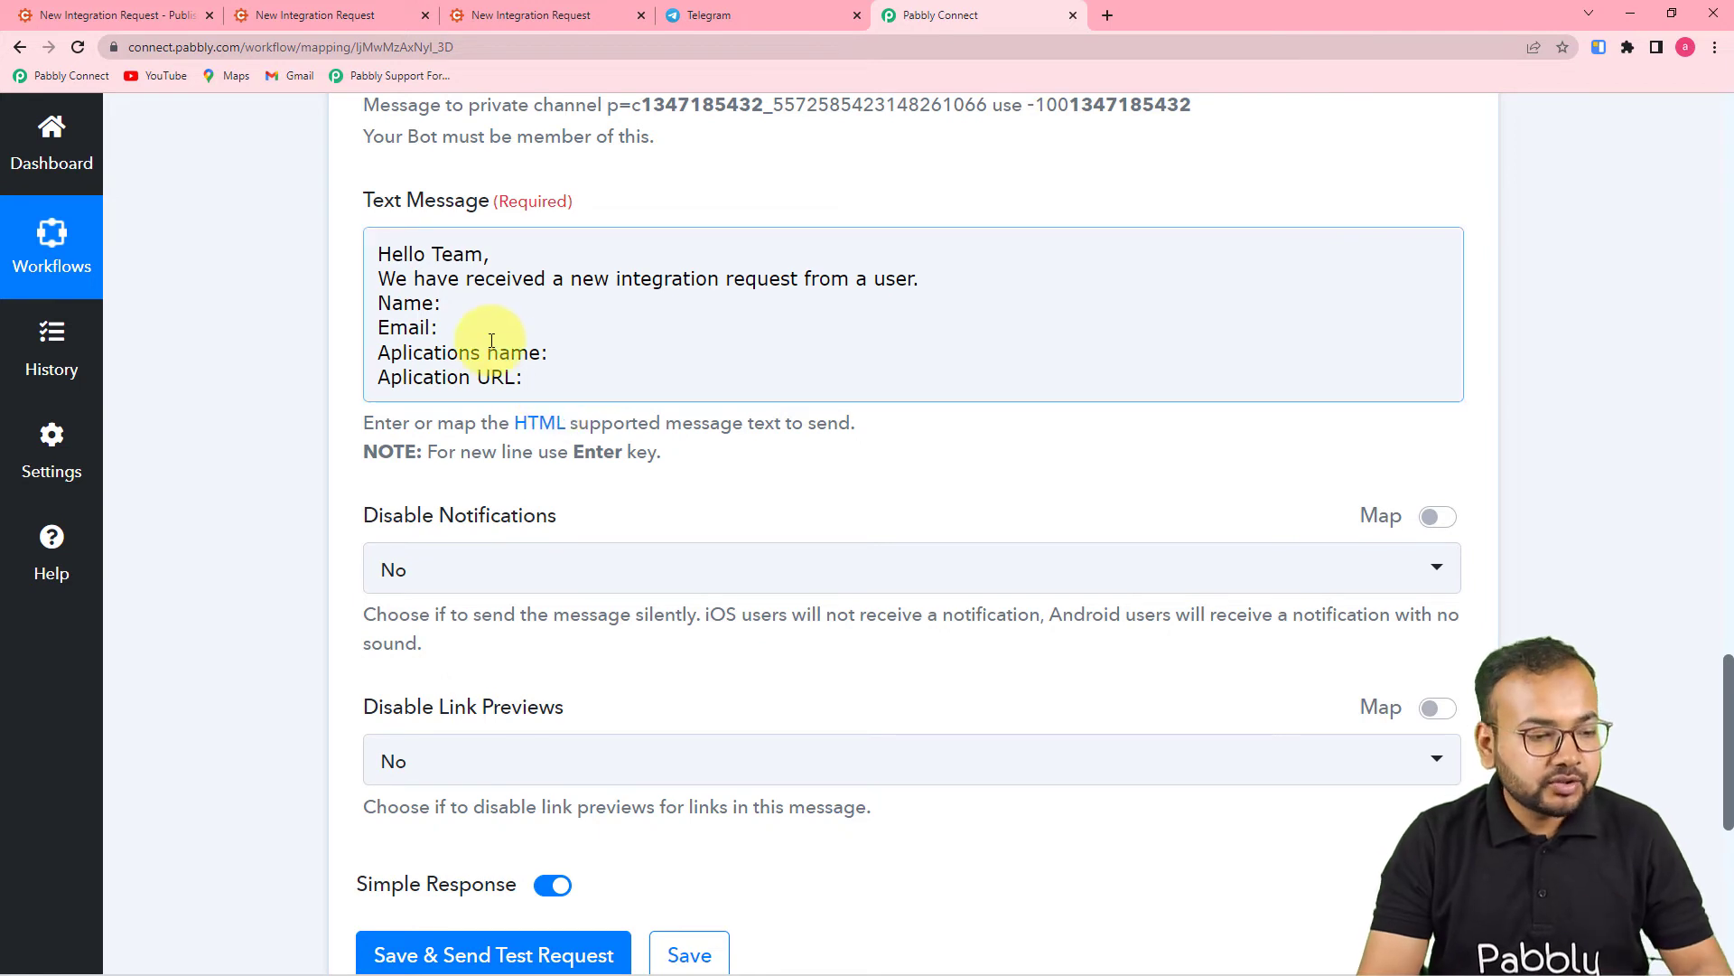
{"action": "left_click", "coordinate": [442, 305]}
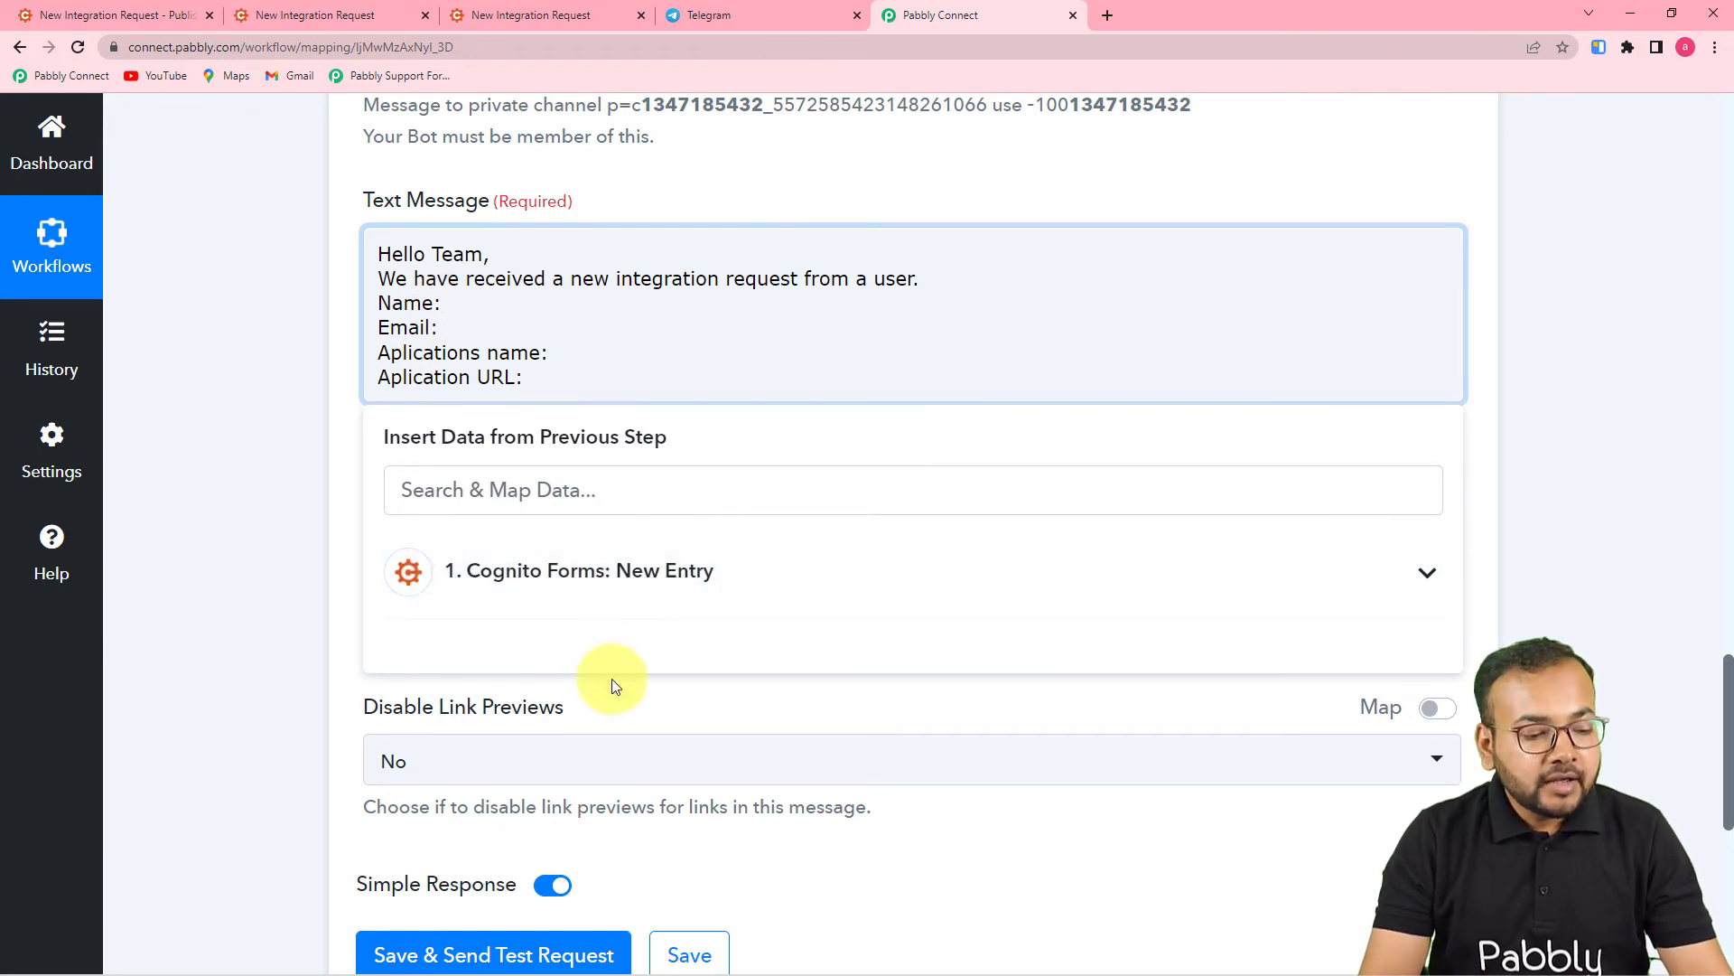
- Map the Cognito Forms full name after 'Name:' and the Email field after 'Email:'
{"action": "left_click", "coordinate": [592, 569]}
{"action": "scroll", "coordinate": [581, 677], "scroll_direction": "down", "scroll_amount": 3}
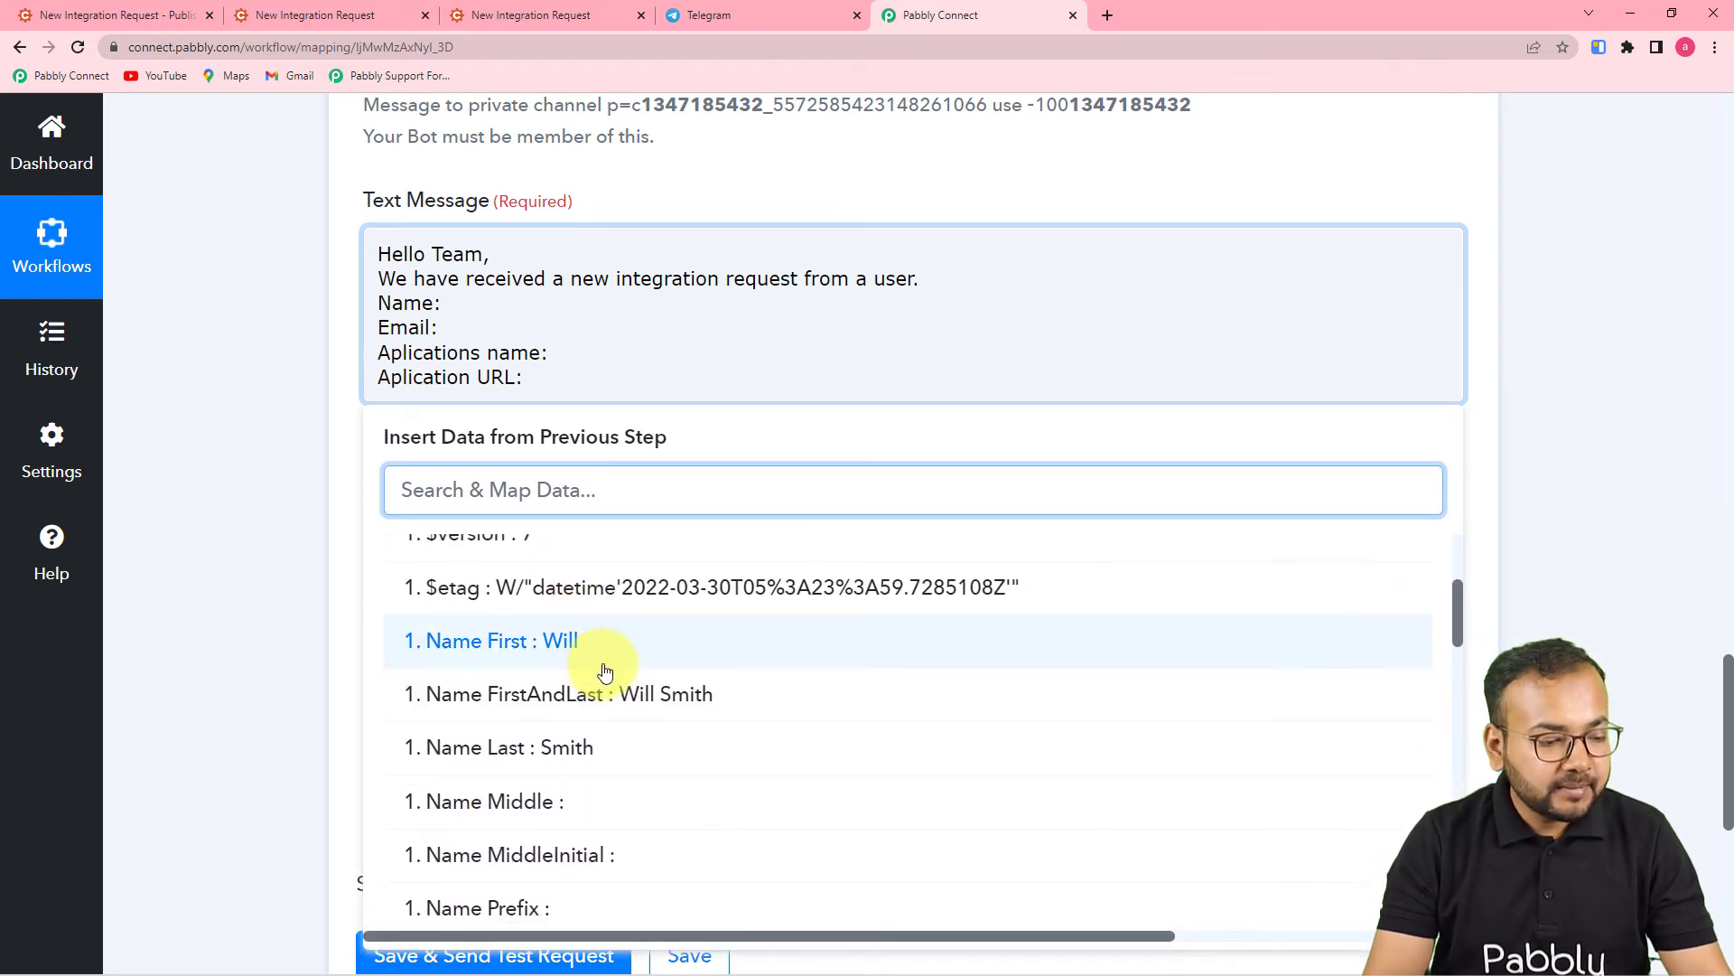
{"action": "left_click", "coordinate": [664, 711]}
{"action": "left_click", "coordinate": [449, 349]}
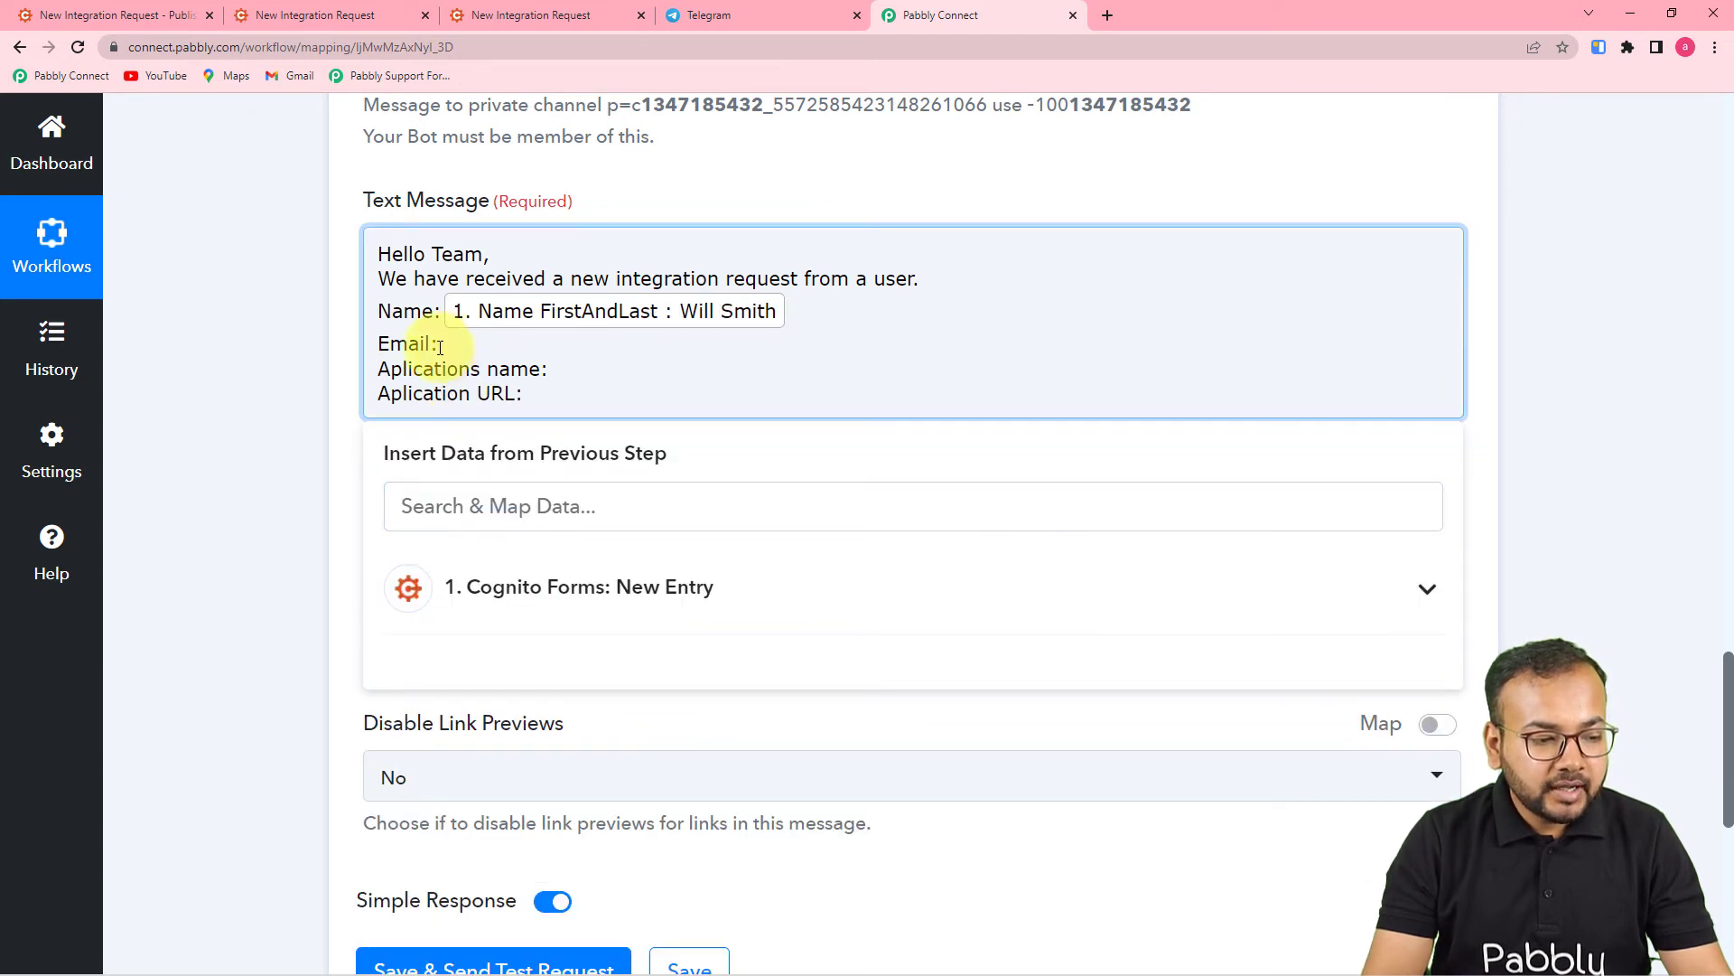
{"action": "left_click", "coordinate": [600, 588]}
{"action": "scroll", "coordinate": [673, 772], "scroll_direction": "down", "scroll_amount": 5}
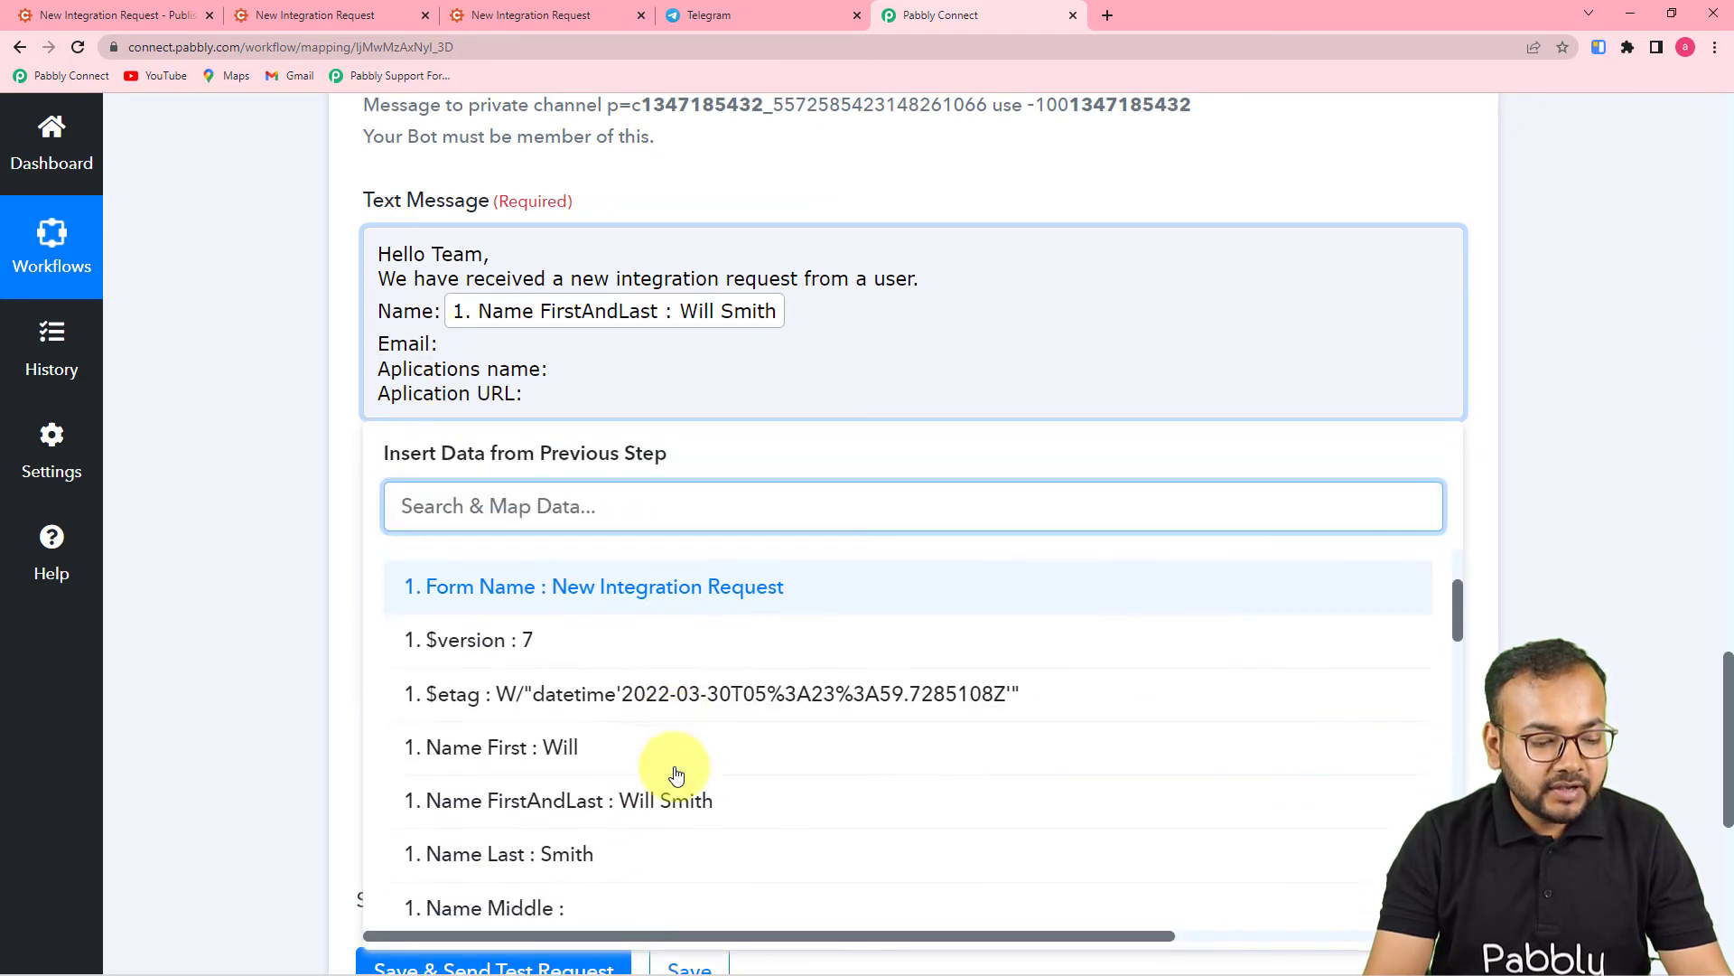
{"action": "left_click", "coordinate": [637, 848]}
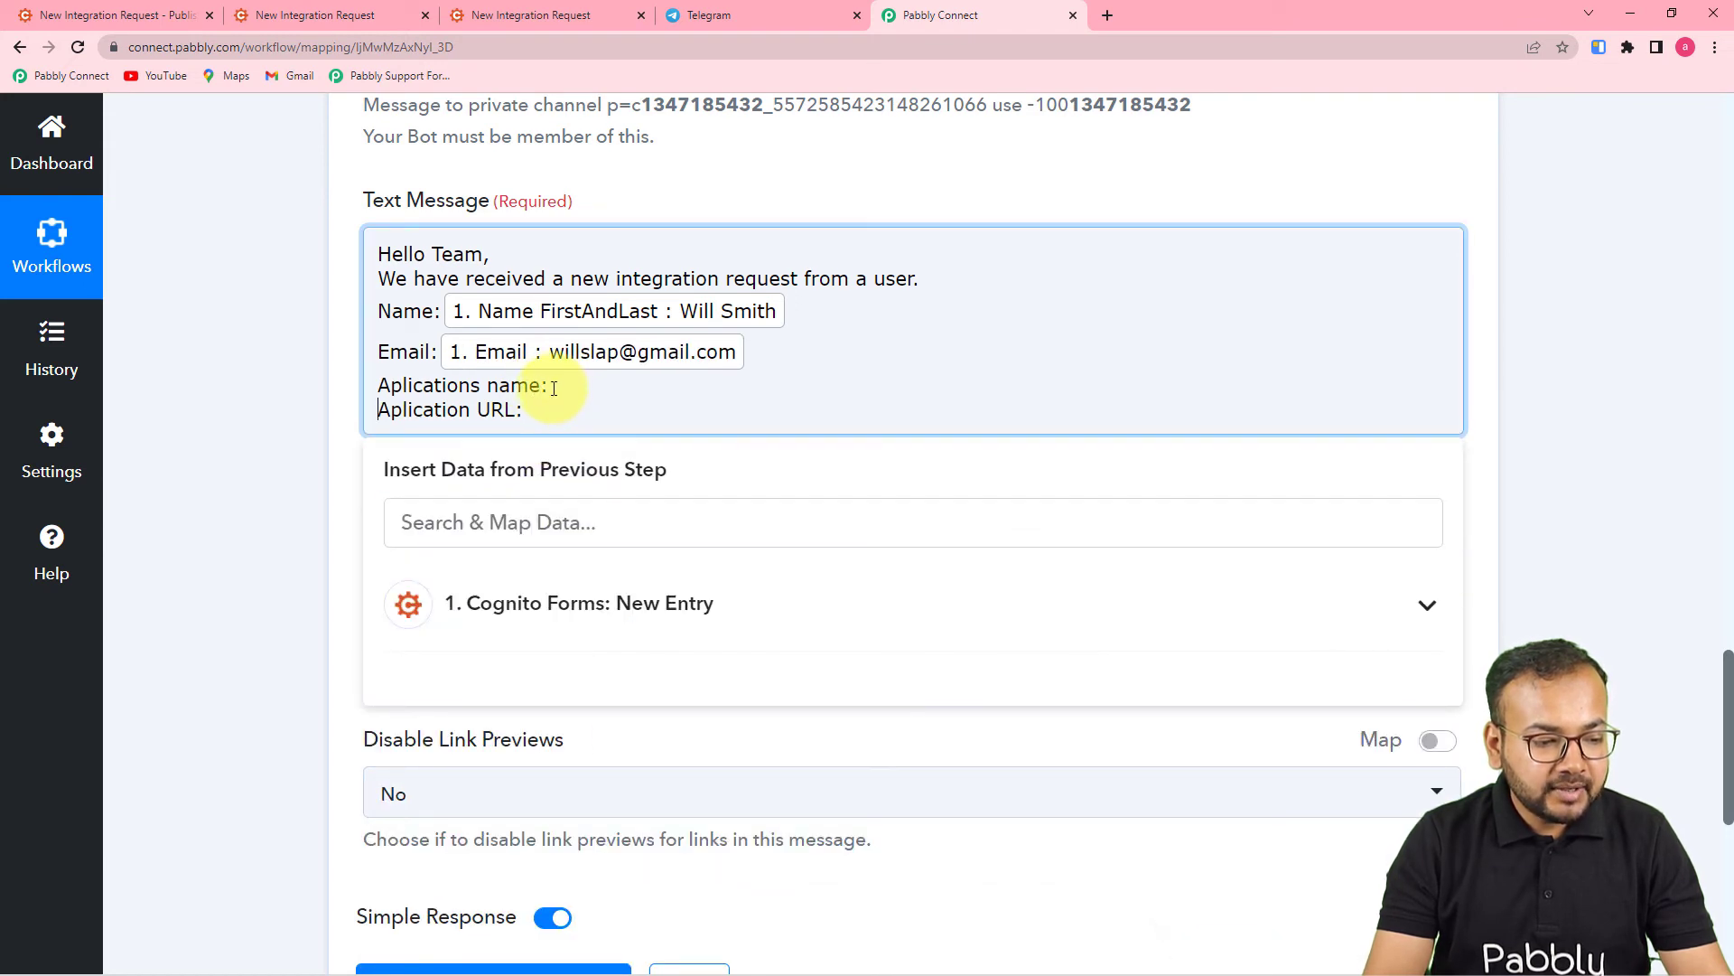
- Map ApplicationName after 'Aplications name' and ApplicationURL after 'Aplication URL'
{"action": "left_click", "coordinate": [566, 605]}
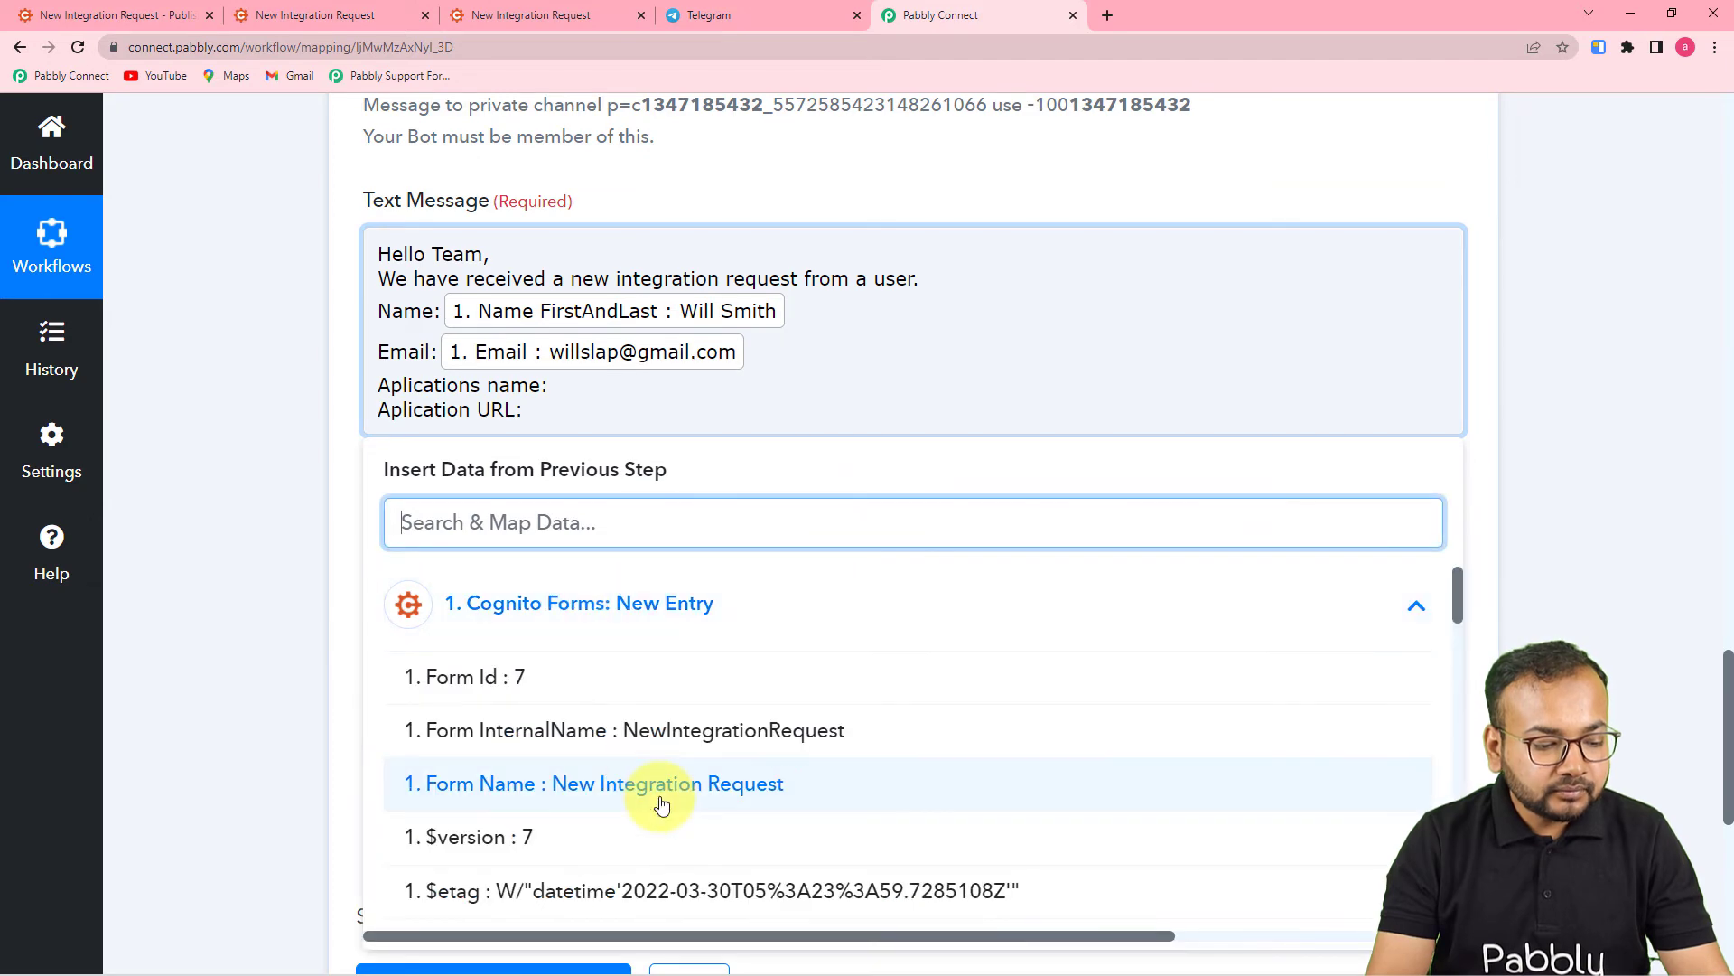
{"action": "scroll", "coordinate": [663, 802], "scroll_direction": "down", "scroll_amount": 3}
{"action": "scroll", "coordinate": [662, 803], "scroll_direction": "down", "scroll_amount": 5}
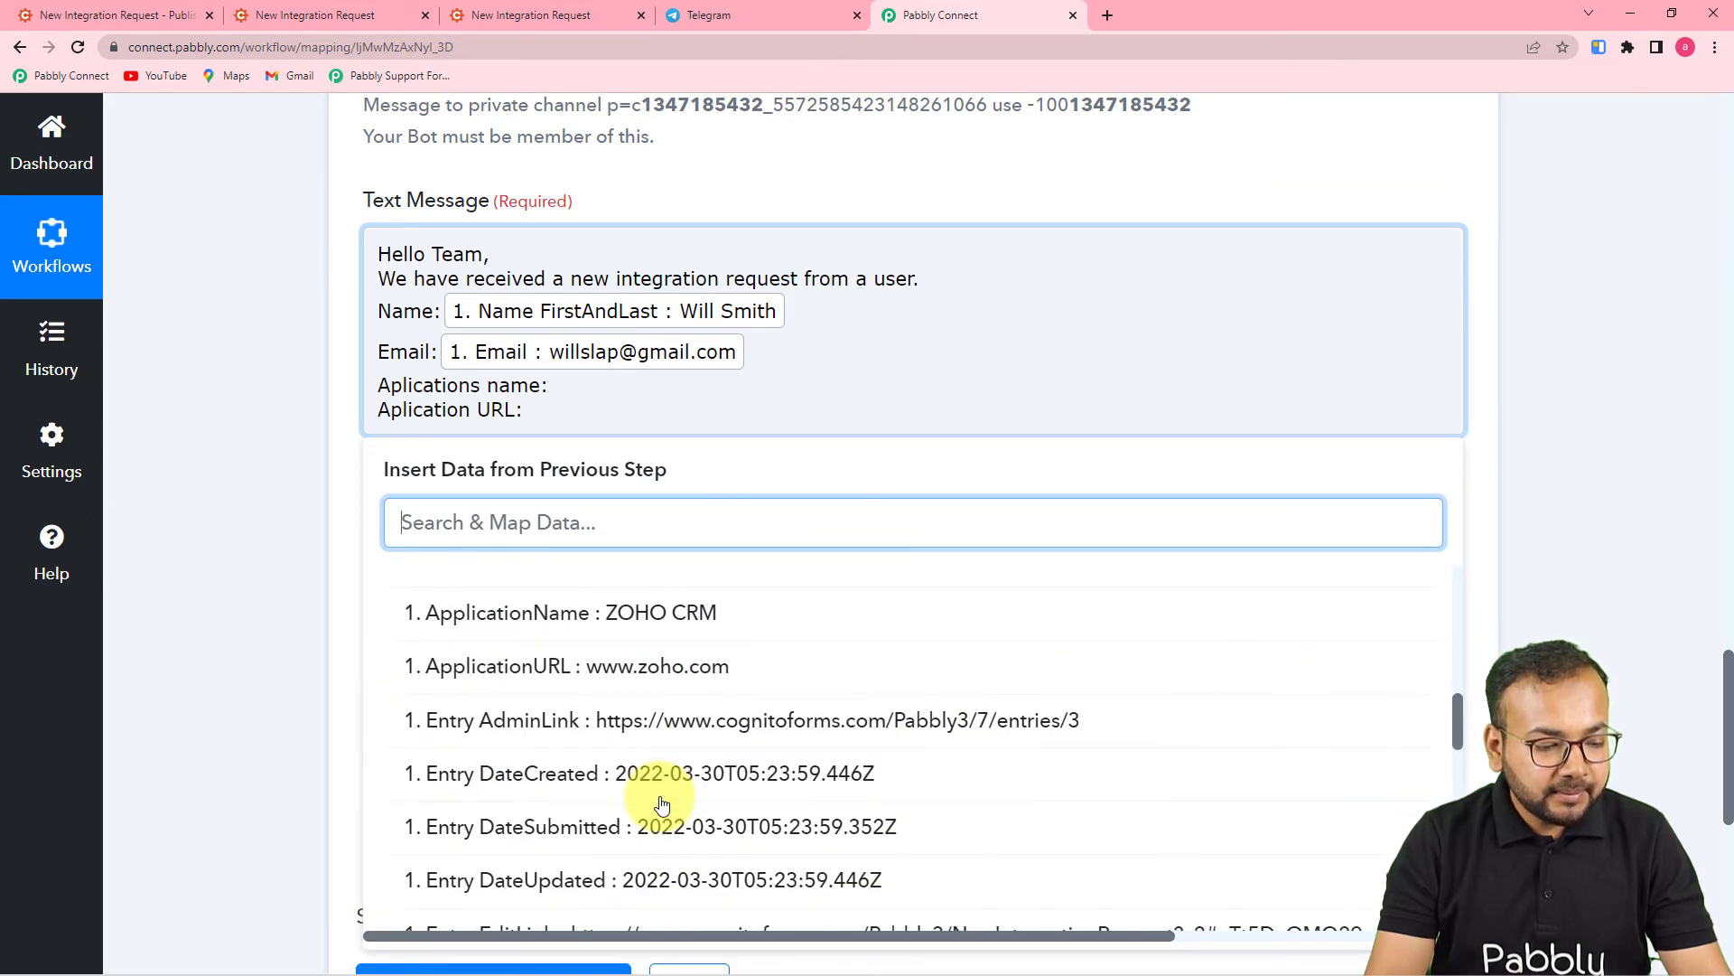
{"action": "left_click", "coordinate": [658, 704]}
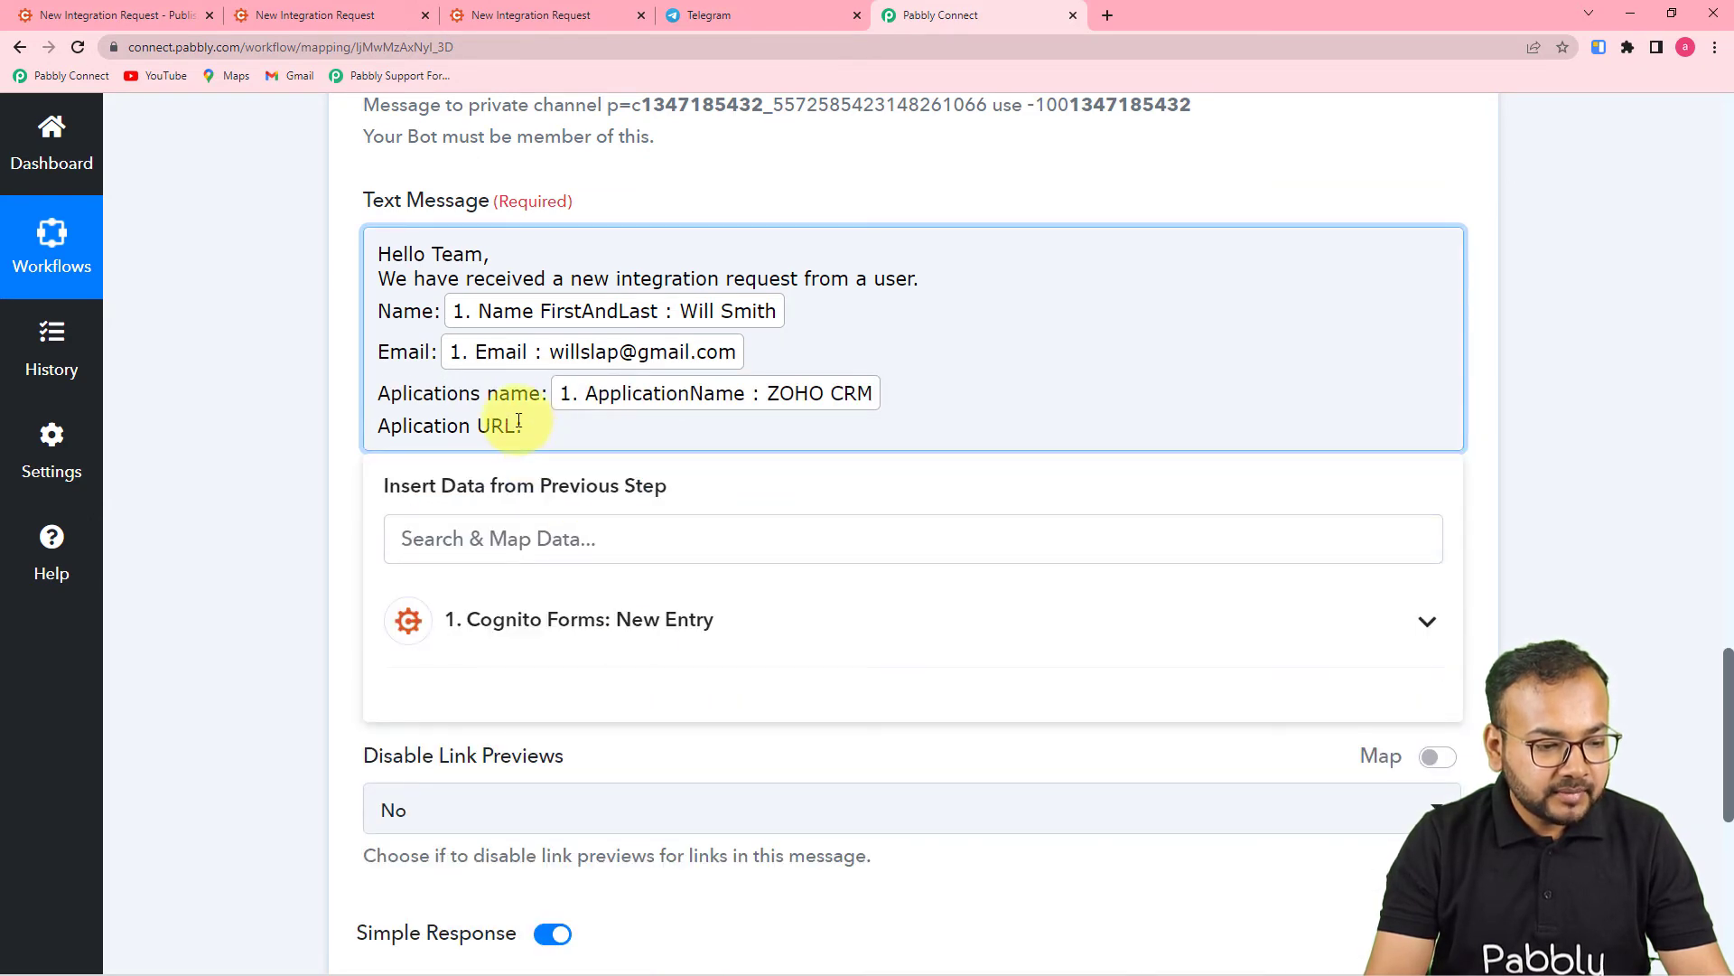
{"action": "left_click", "coordinate": [572, 608]}
{"action": "scroll", "coordinate": [659, 788], "scroll_direction": "down", "scroll_amount": 6}
{"action": "scroll", "coordinate": [659, 785], "scroll_direction": "down", "scroll_amount": 3}
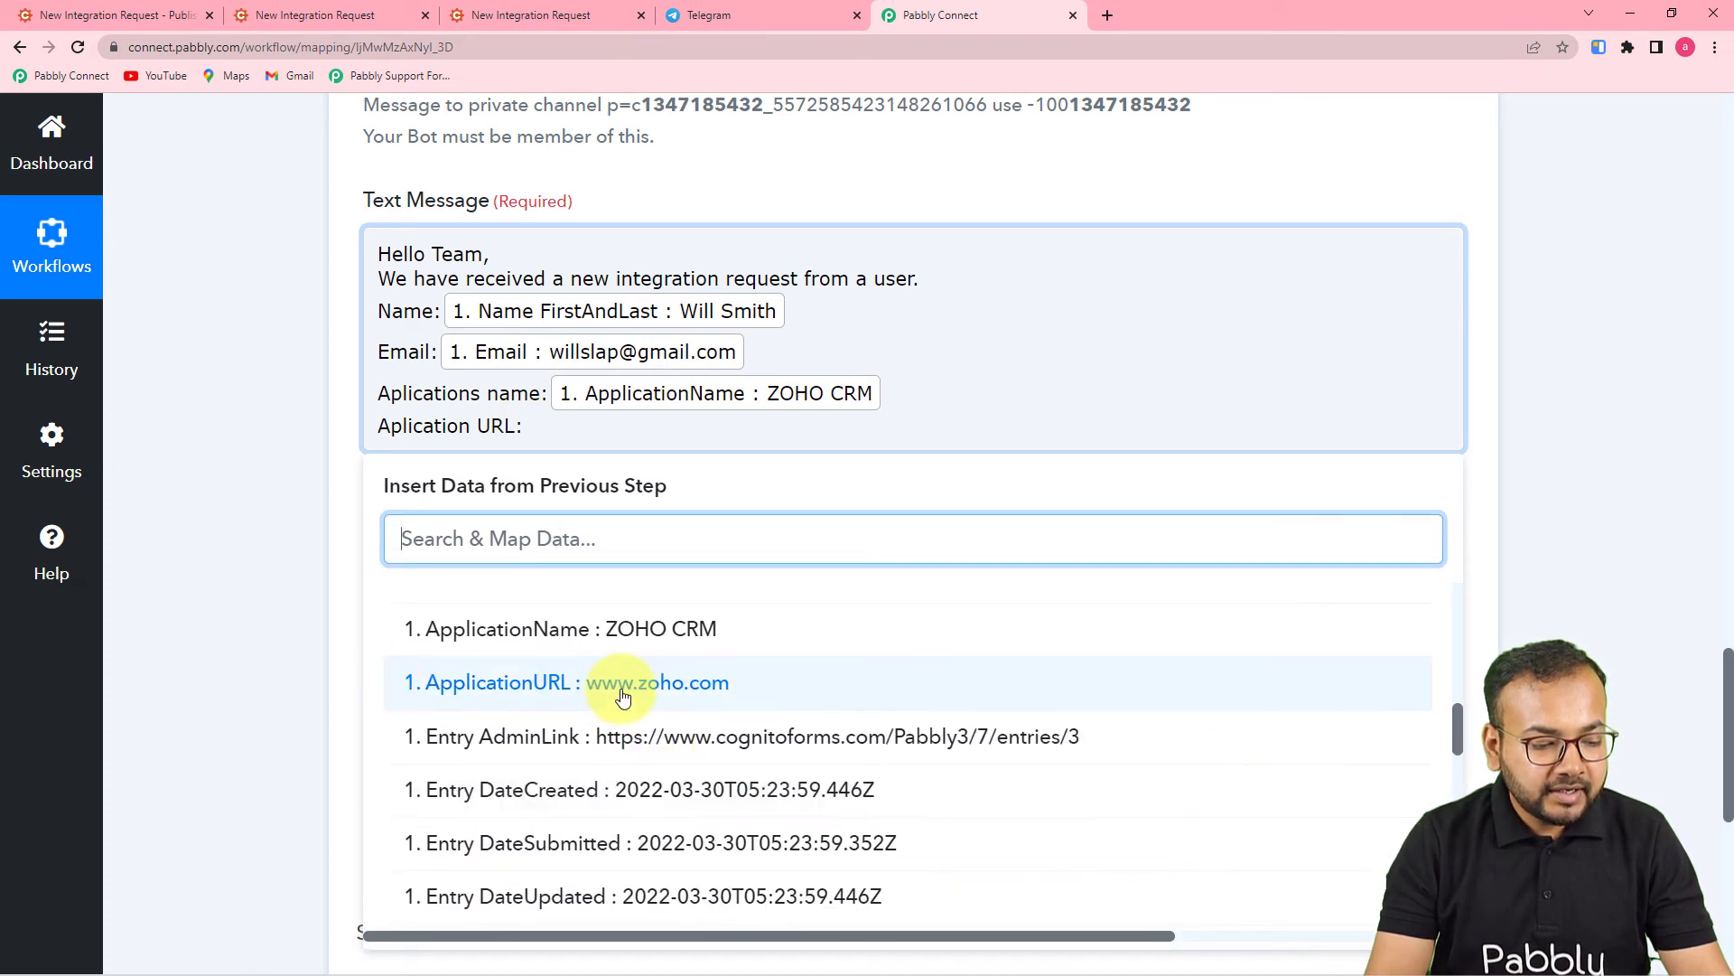
{"action": "left_click", "coordinate": [583, 684]}
{"action": "left_click", "coordinate": [262, 496]}
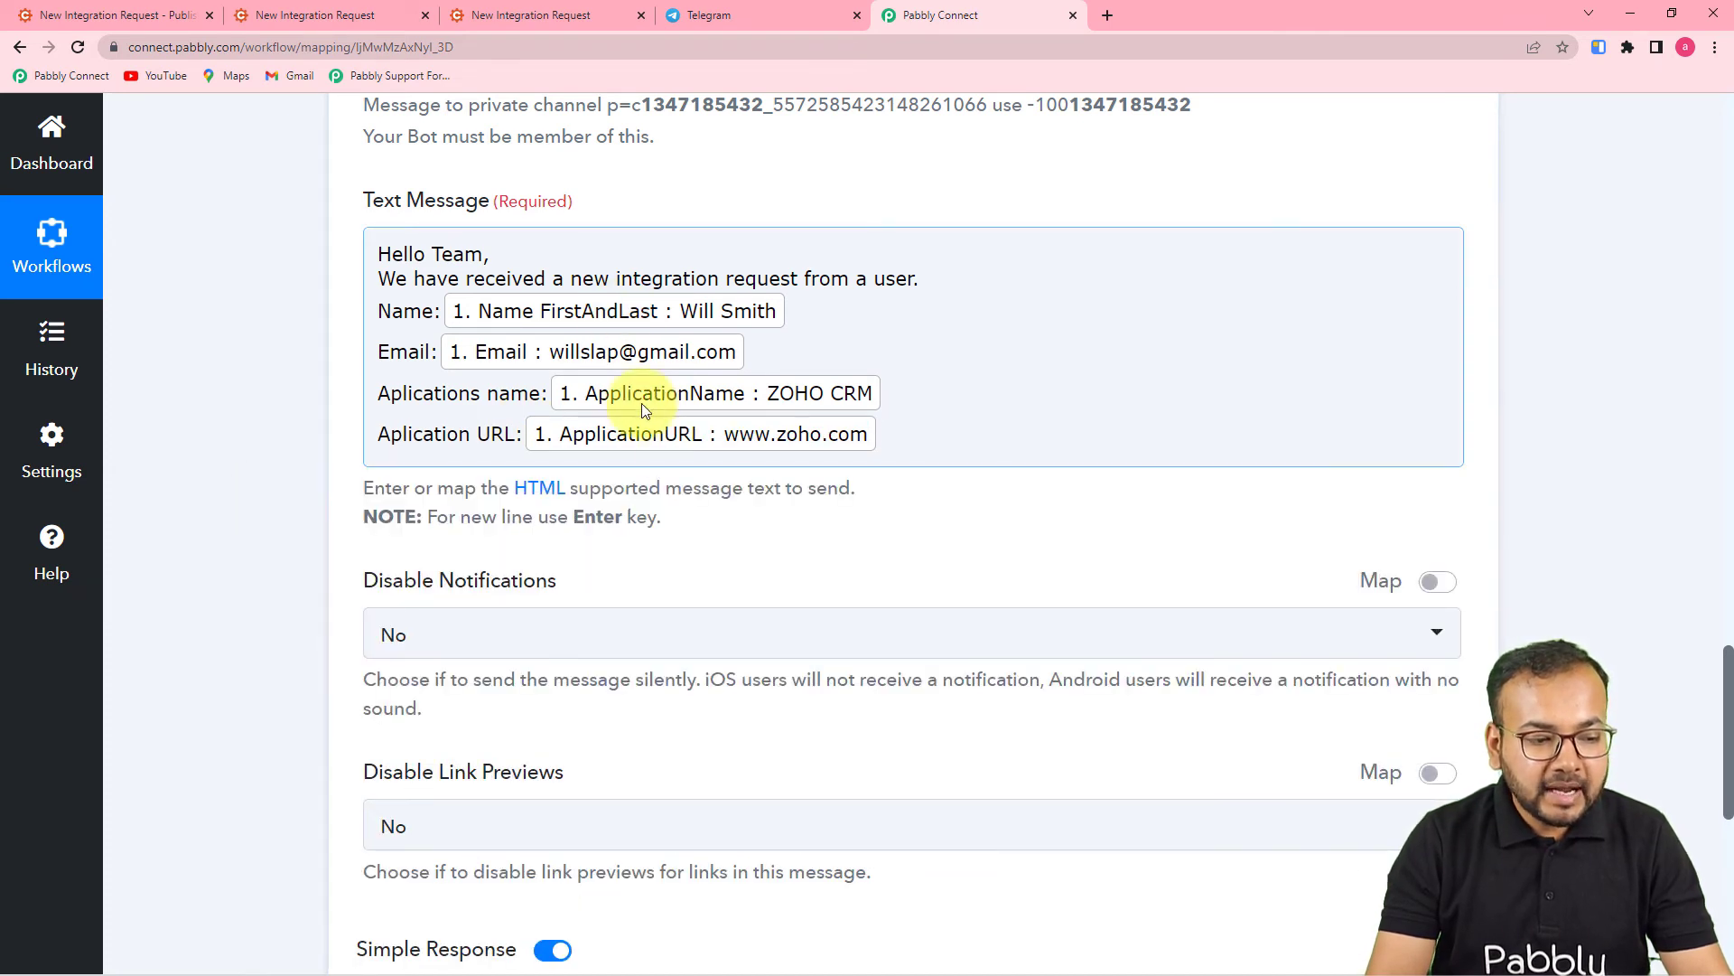
- Set Disable Notifications to Yes and keep Disable Link Previews at No
{"action": "scroll", "coordinate": [372, 514], "scroll_direction": "down", "scroll_amount": 3}
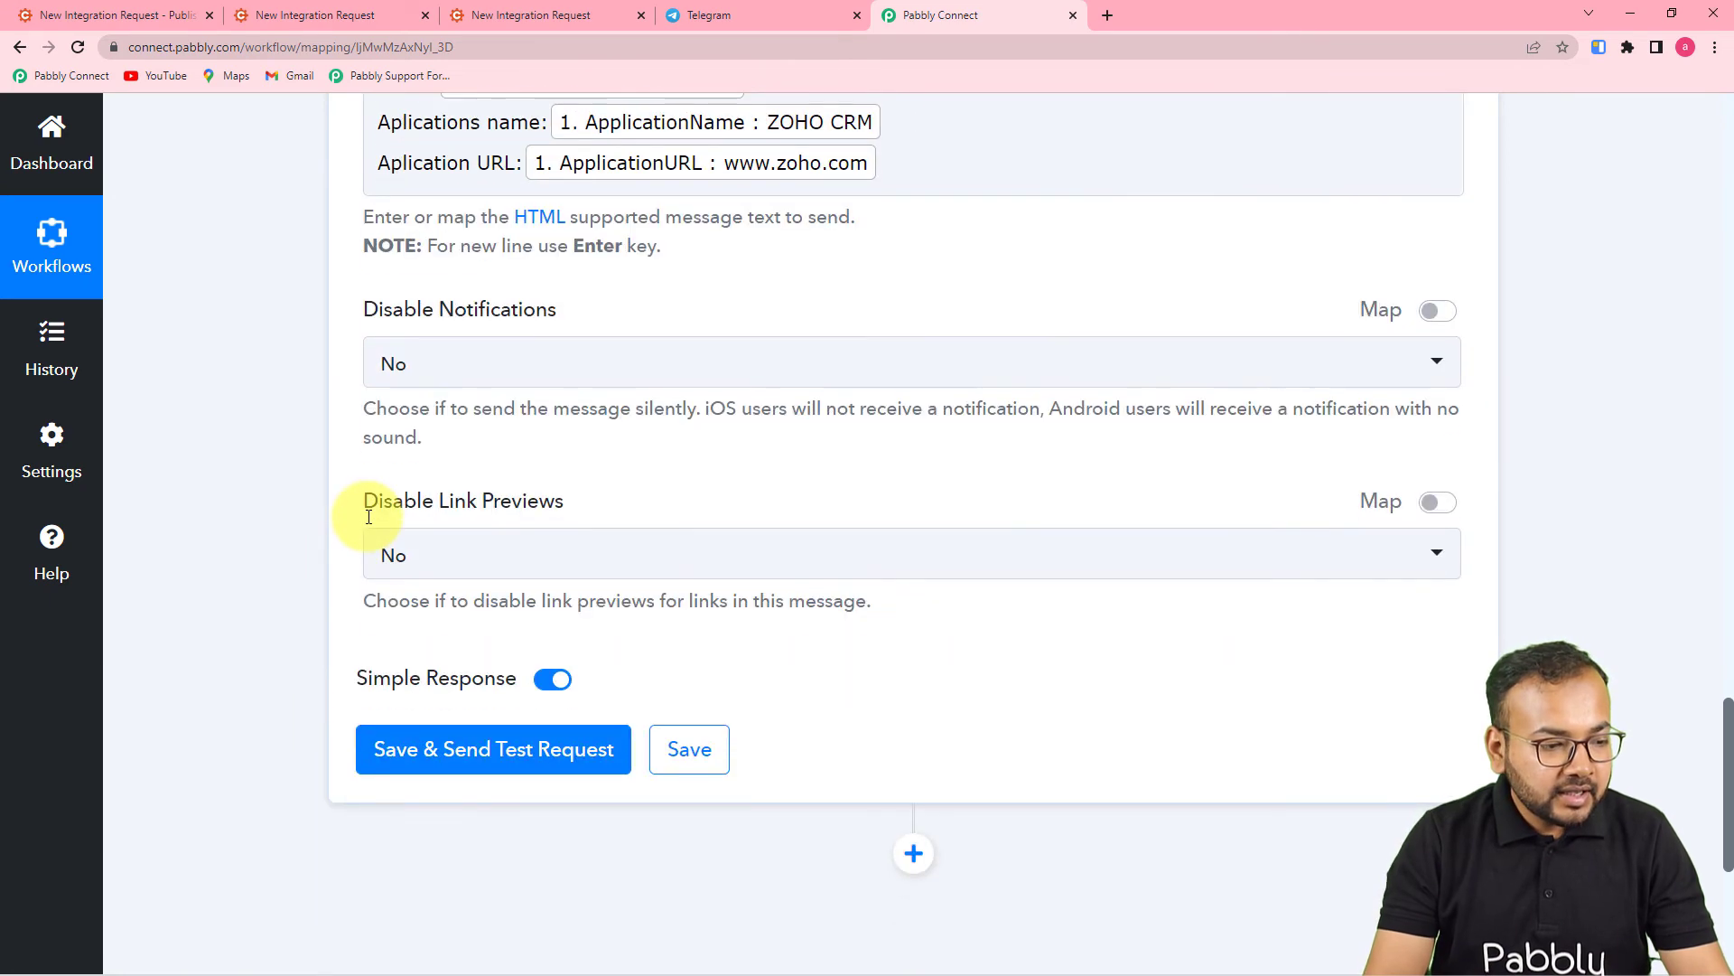
{"action": "left_click", "coordinate": [646, 371]}
{"action": "left_click", "coordinate": [484, 526]}
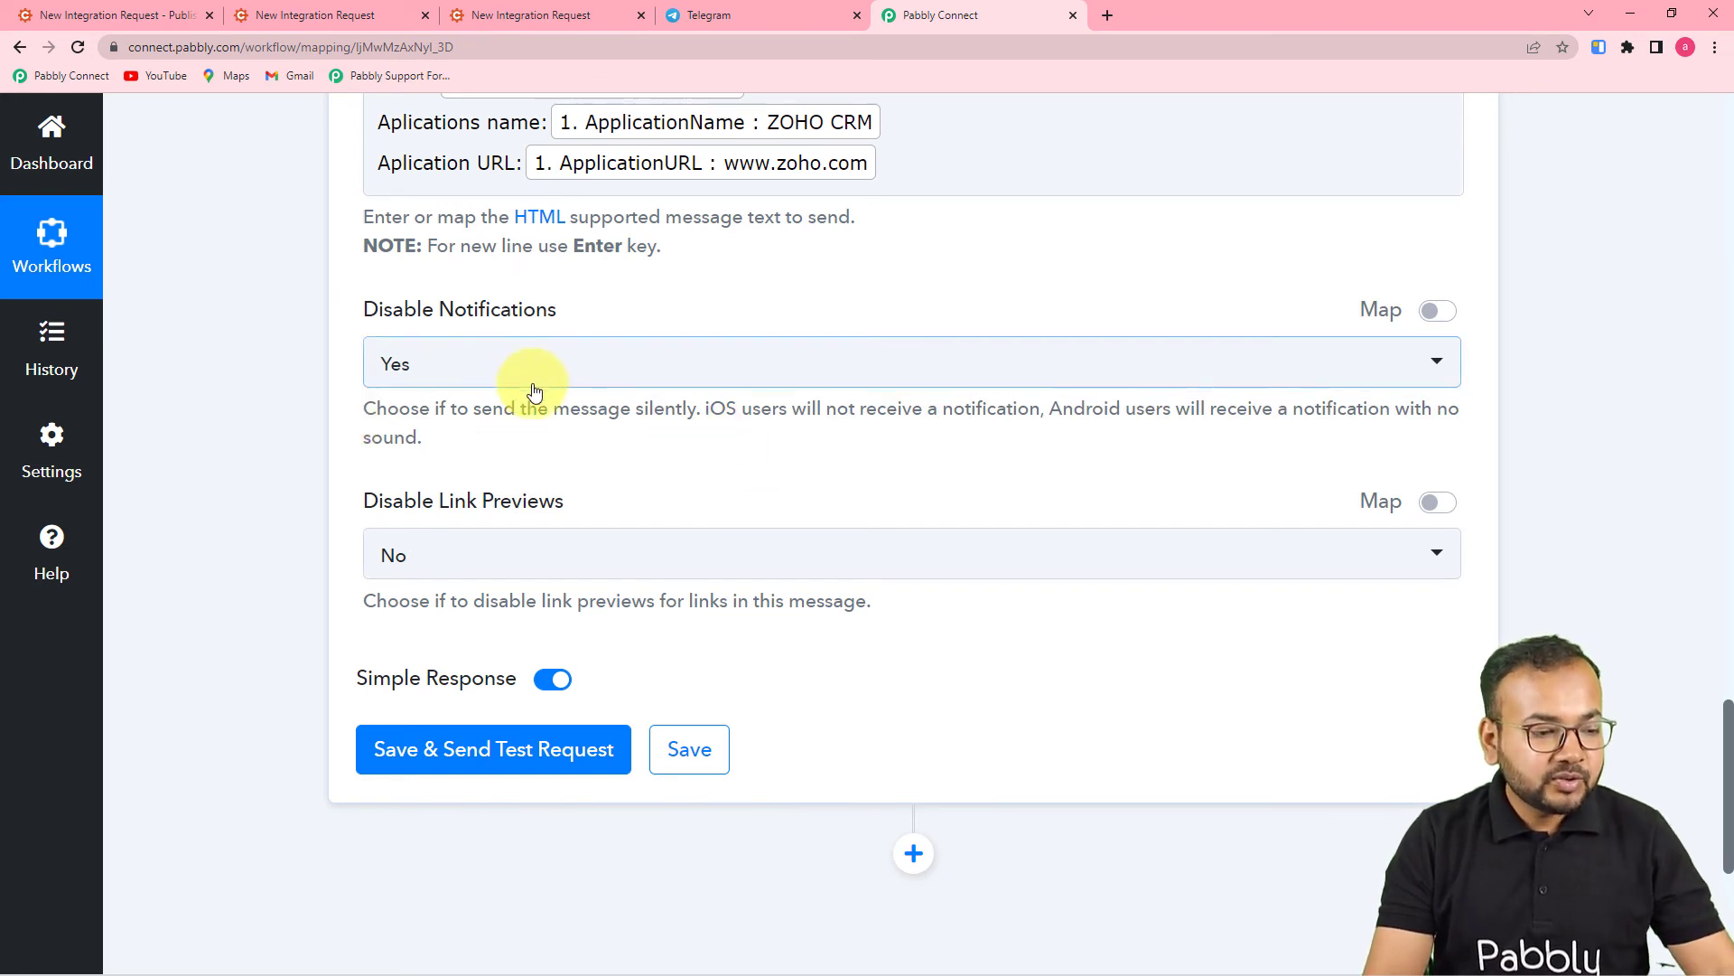
{"action": "scroll", "coordinate": [493, 440], "scroll_direction": "down", "scroll_amount": 2}
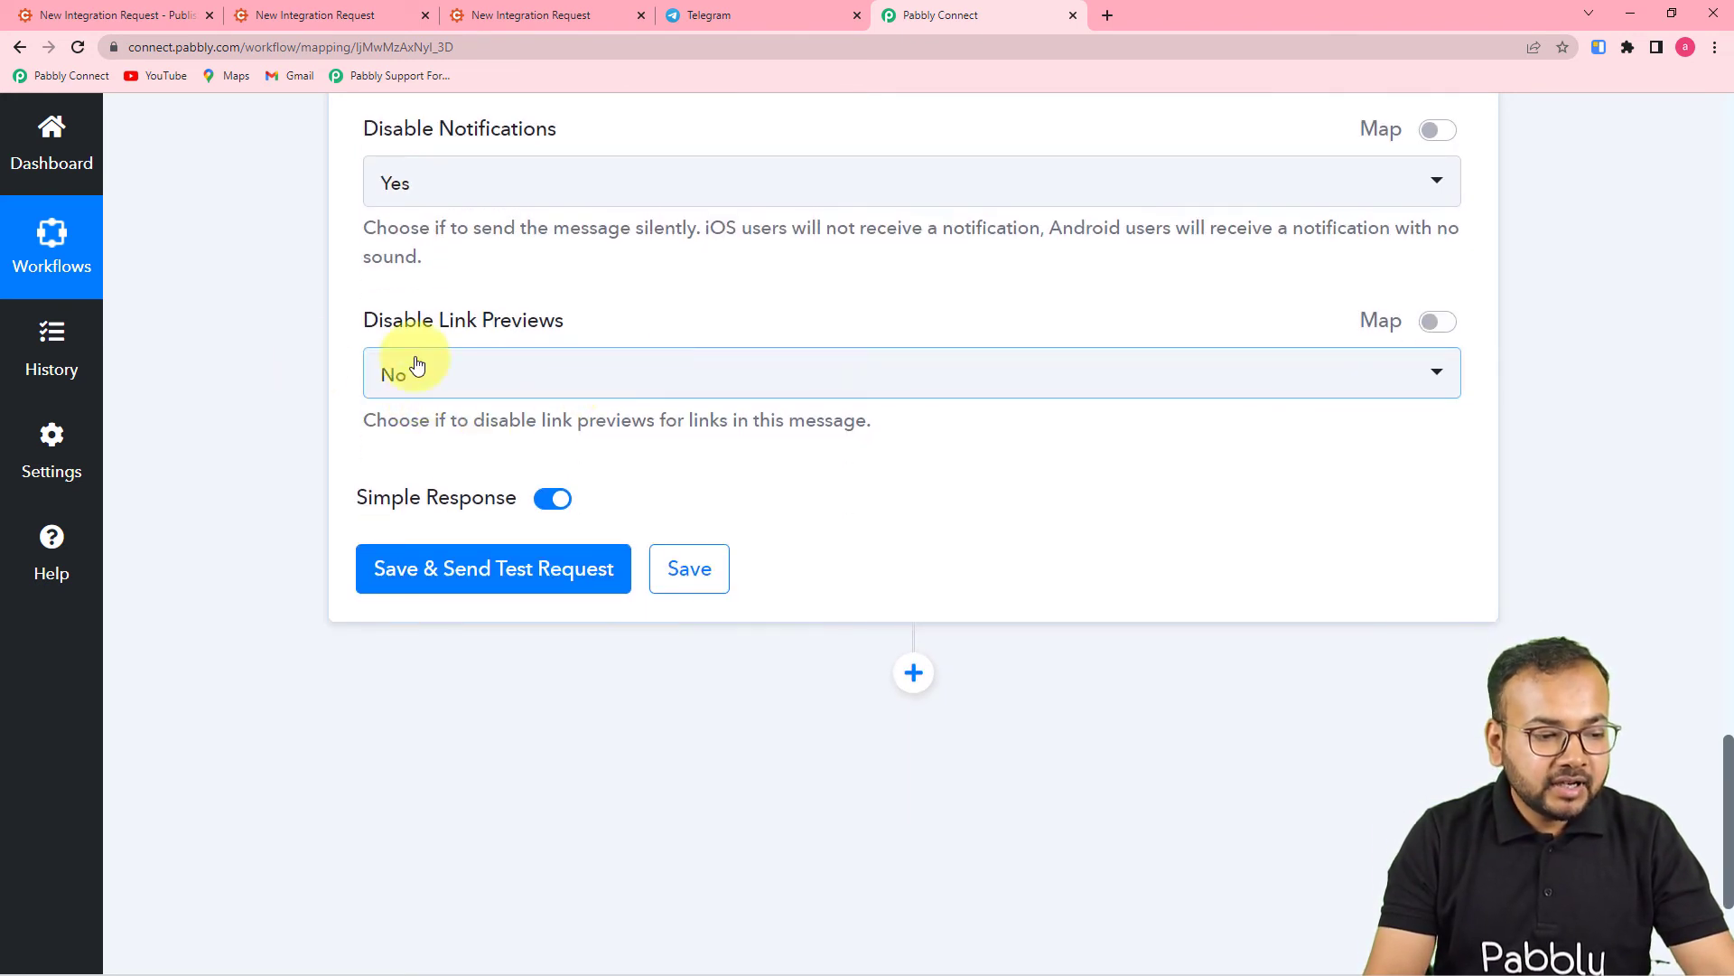
{"action": "left_click", "coordinate": [516, 377]}
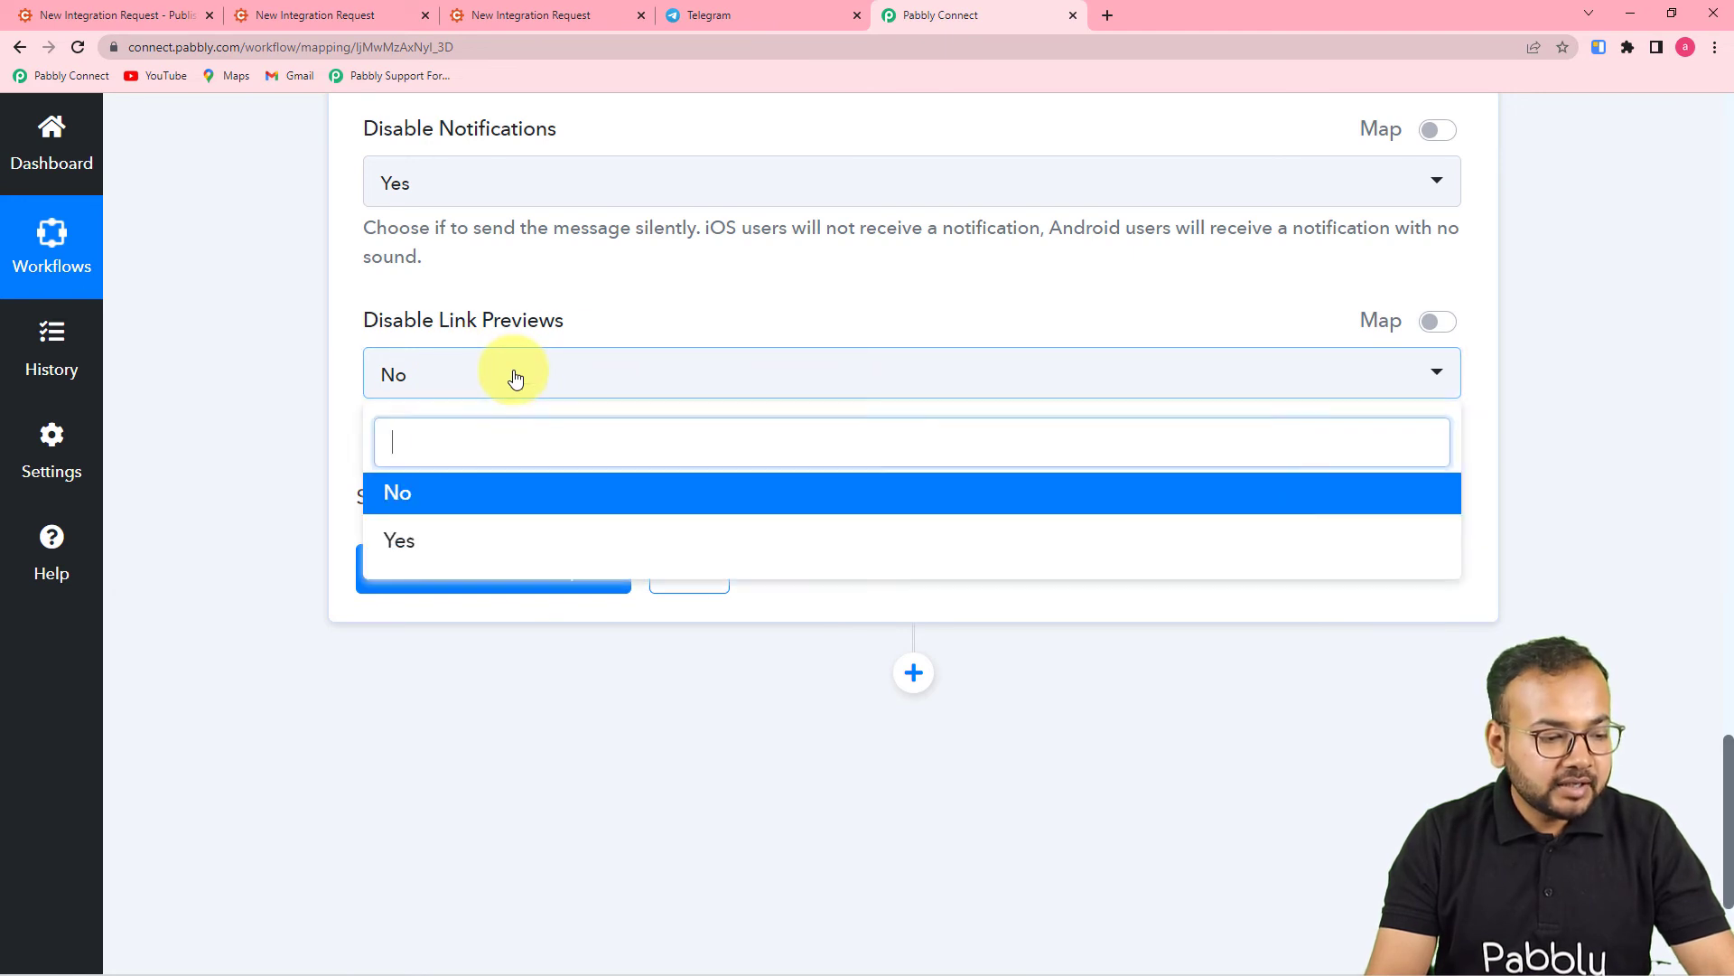
{"action": "left_click", "coordinate": [452, 515]}
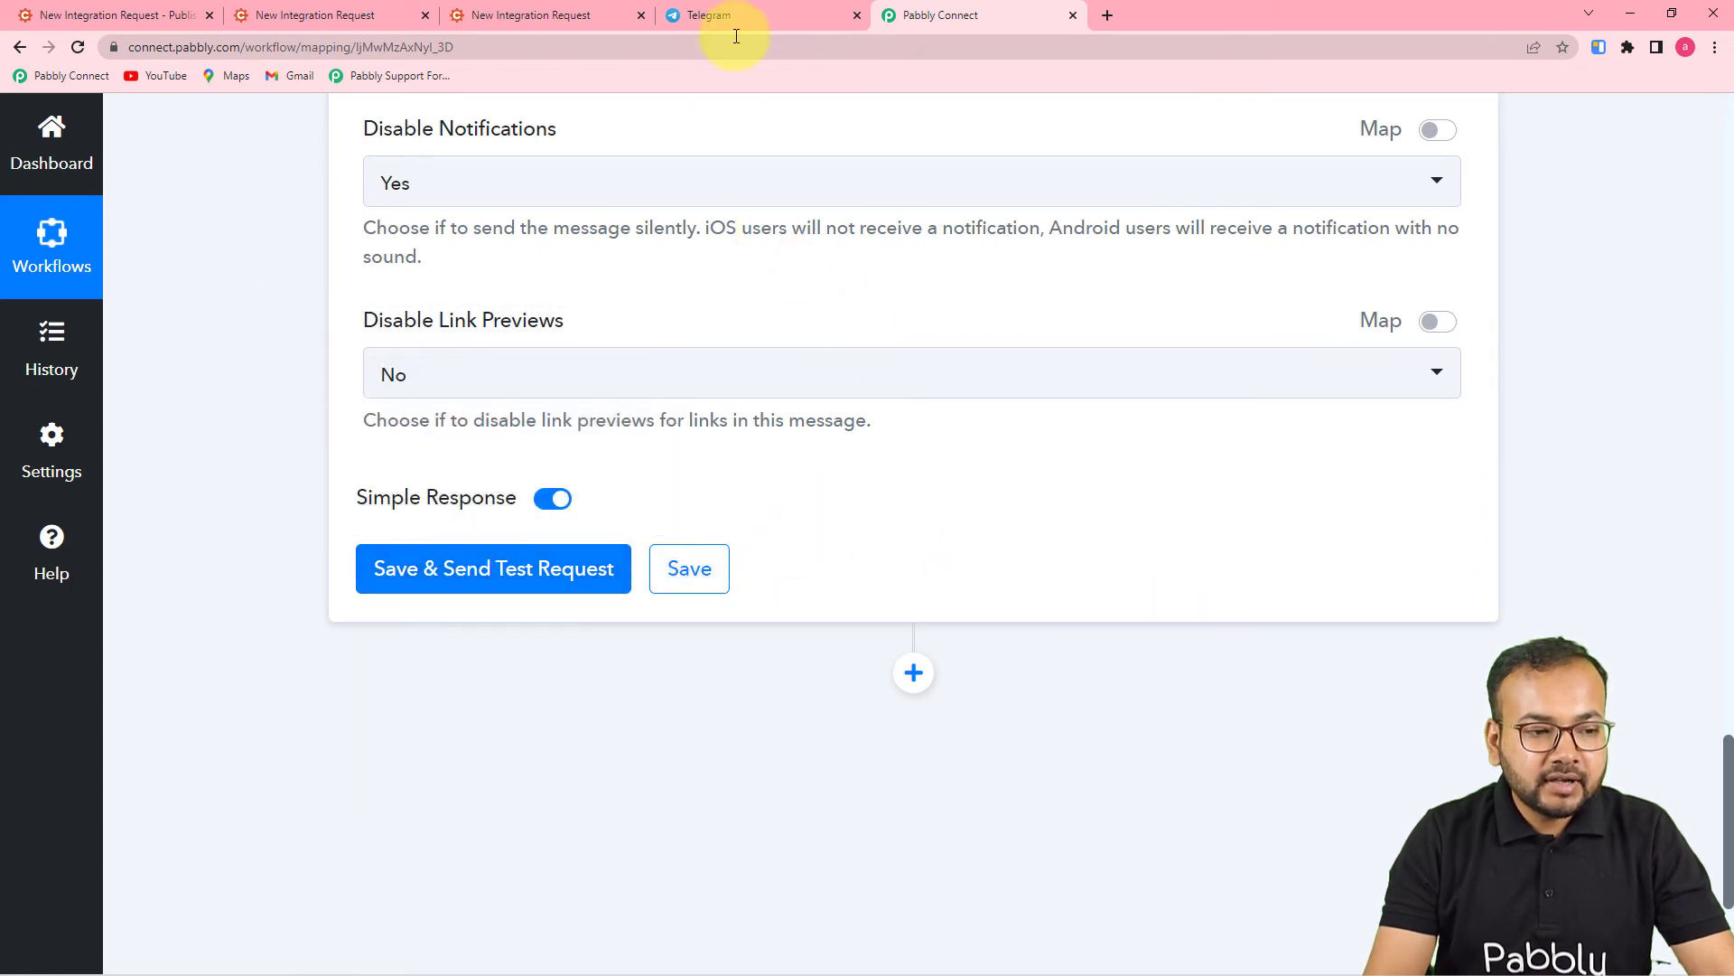
{"action": "left_click", "coordinate": [735, 13]}
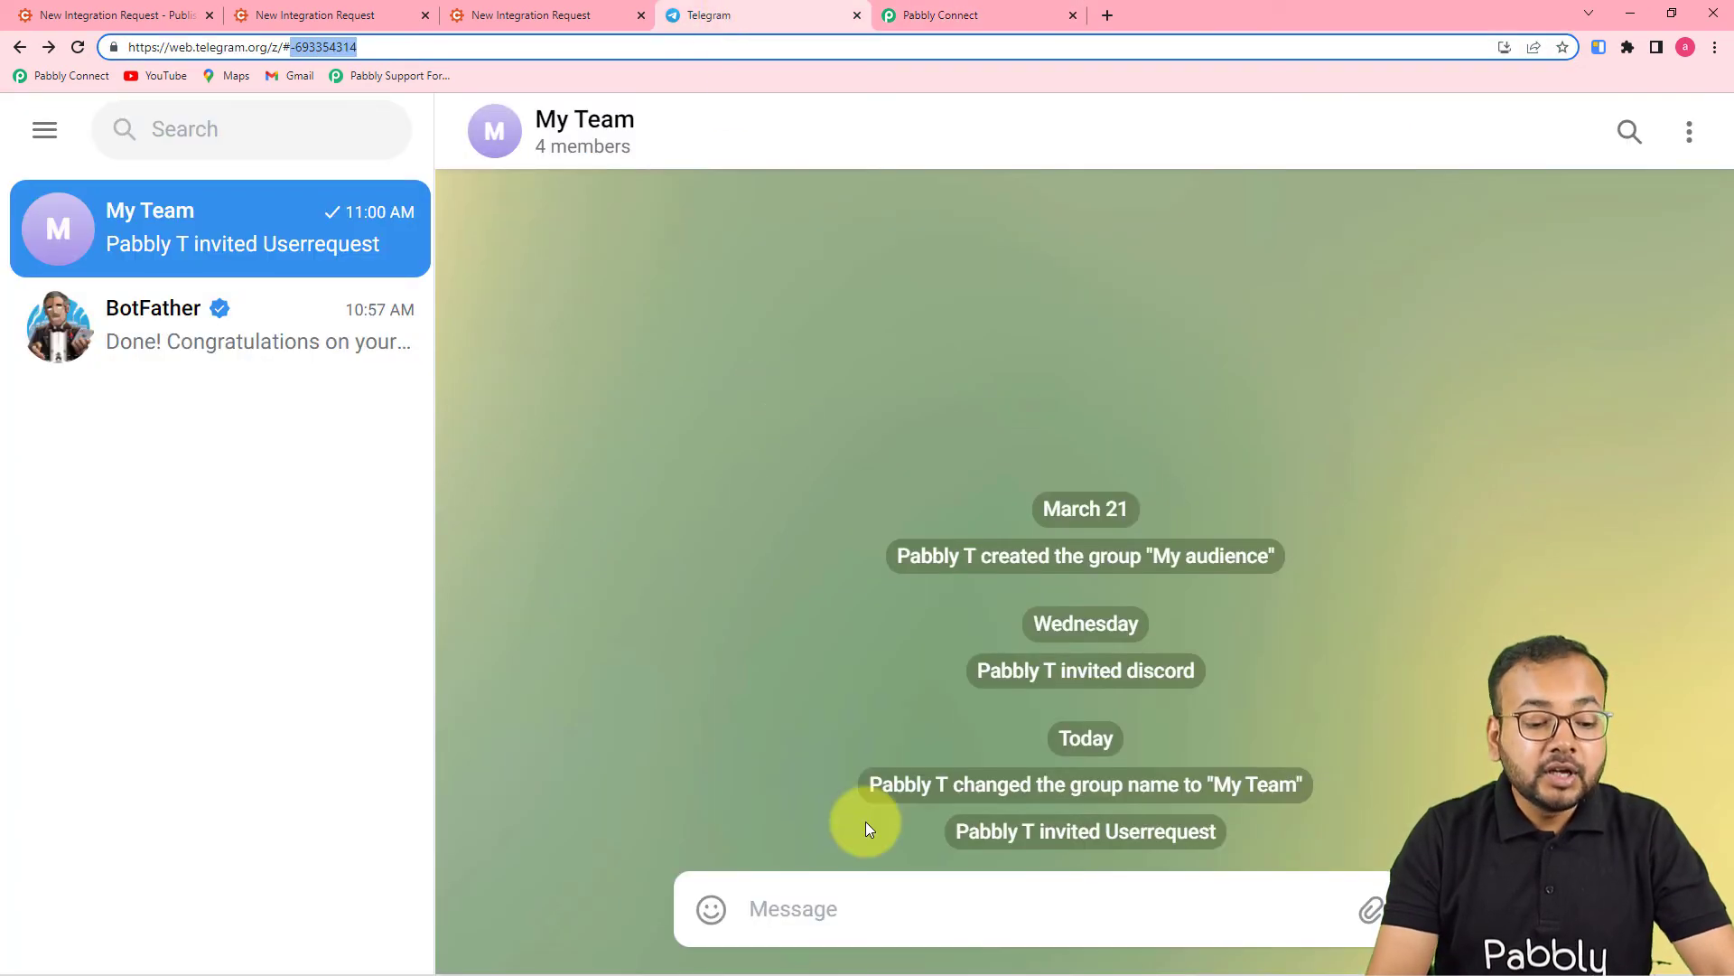
{"action": "left_click", "coordinate": [919, 20]}
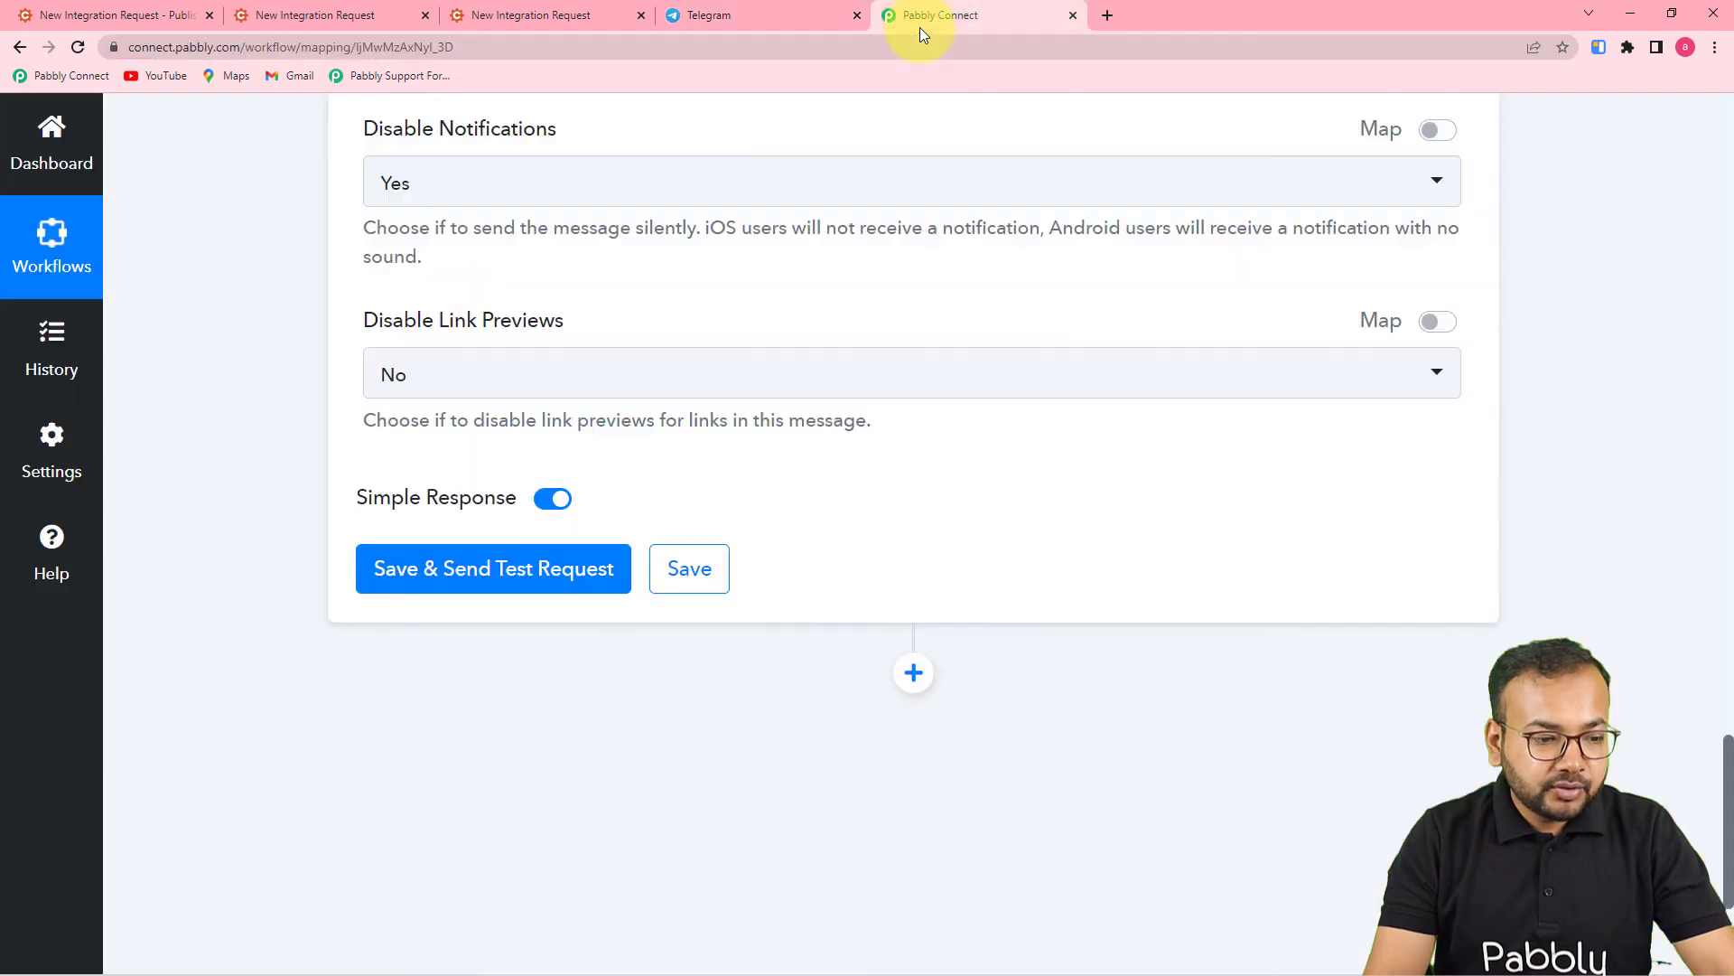
- Save and send a test request, confirming the ZOHO CRM message appears in My Team
{"action": "left_click", "coordinate": [583, 549]}
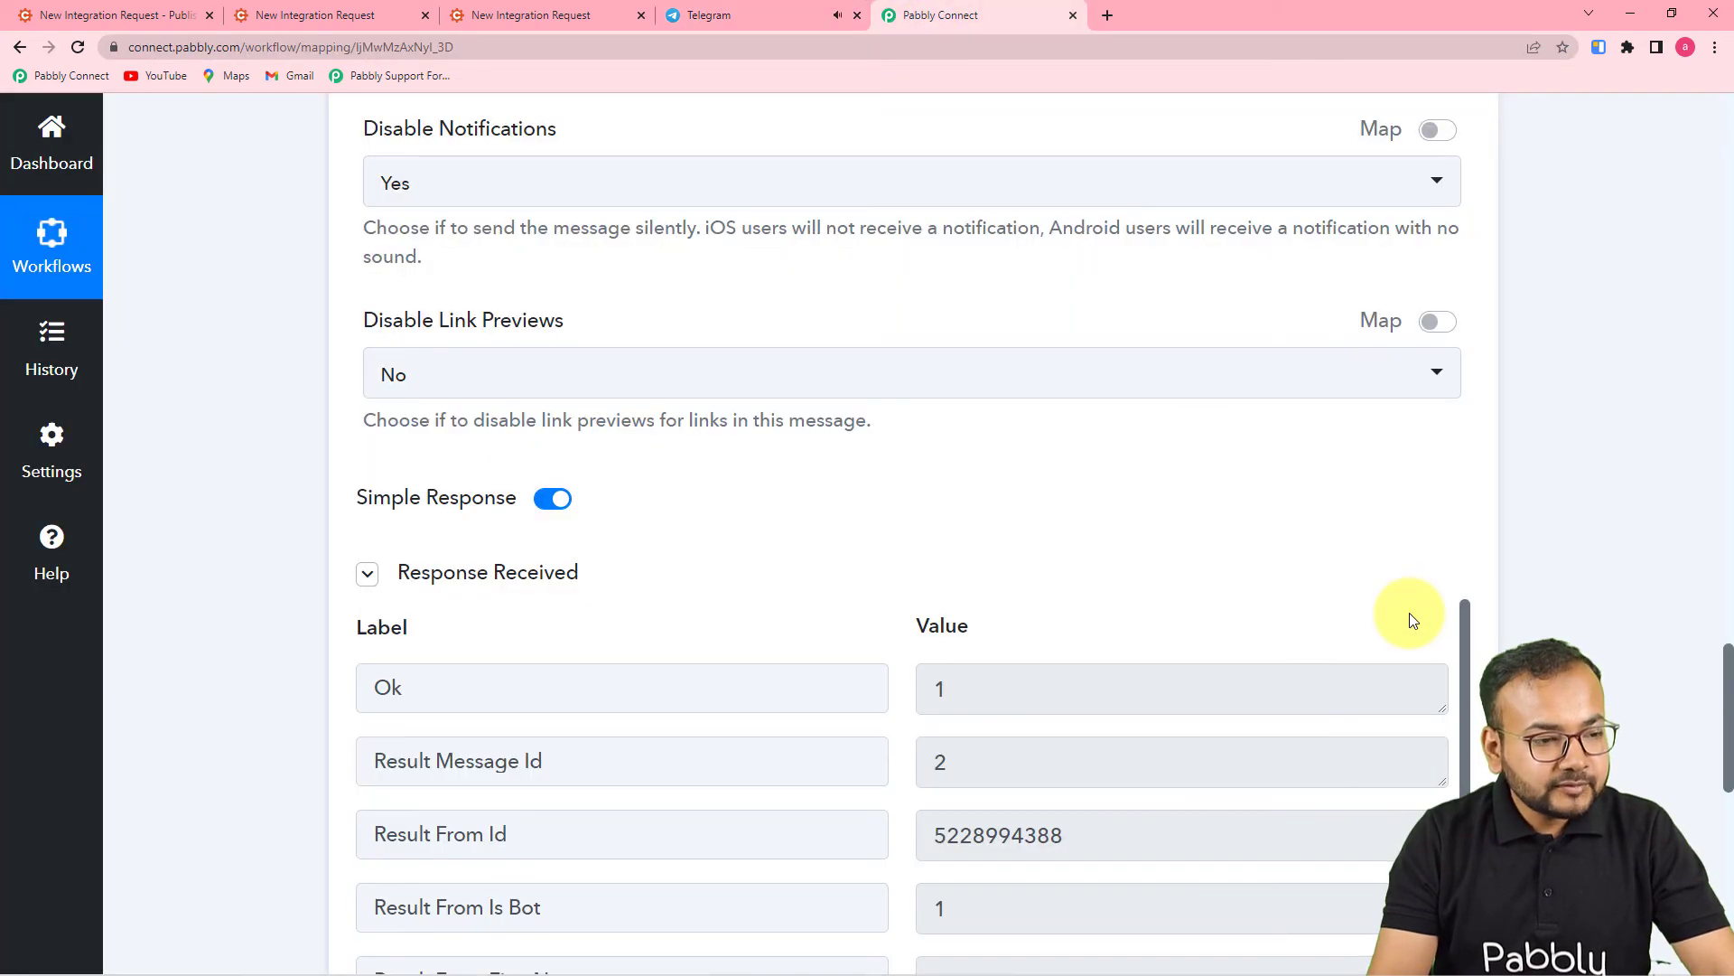
{"action": "left_click", "coordinate": [743, 15]}
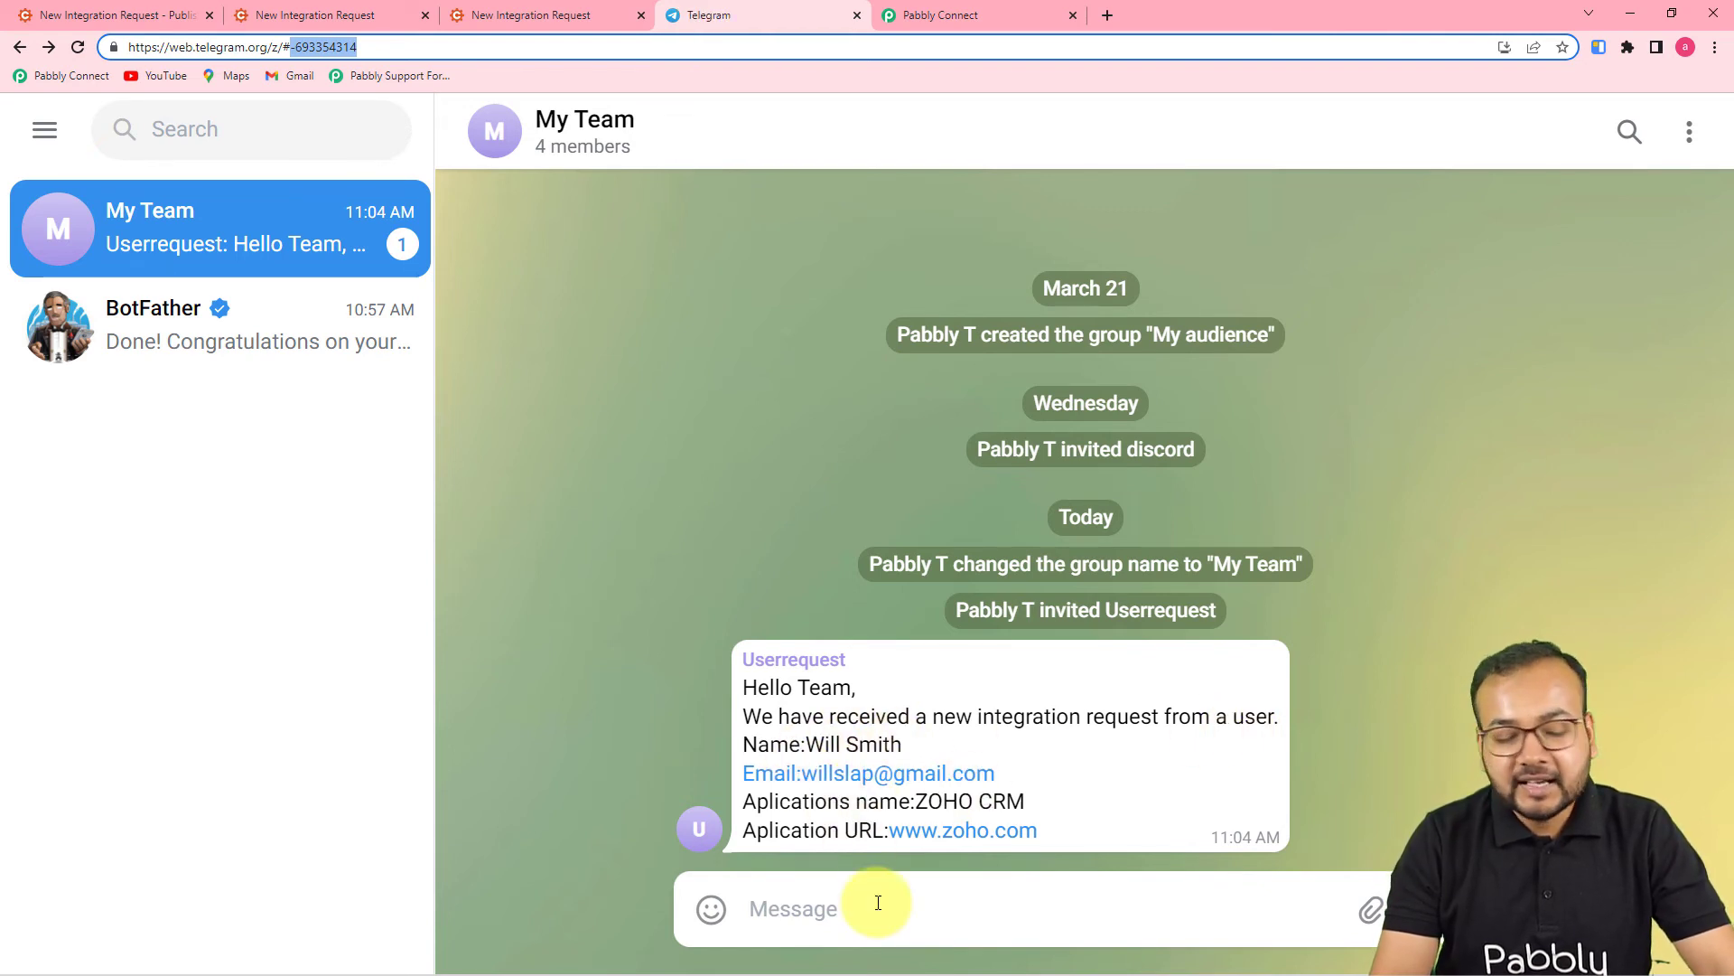
{"action": "left_click", "coordinate": [939, 15]}
{"action": "scroll", "coordinate": [687, 486], "scroll_direction": "up", "scroll_amount": 5}
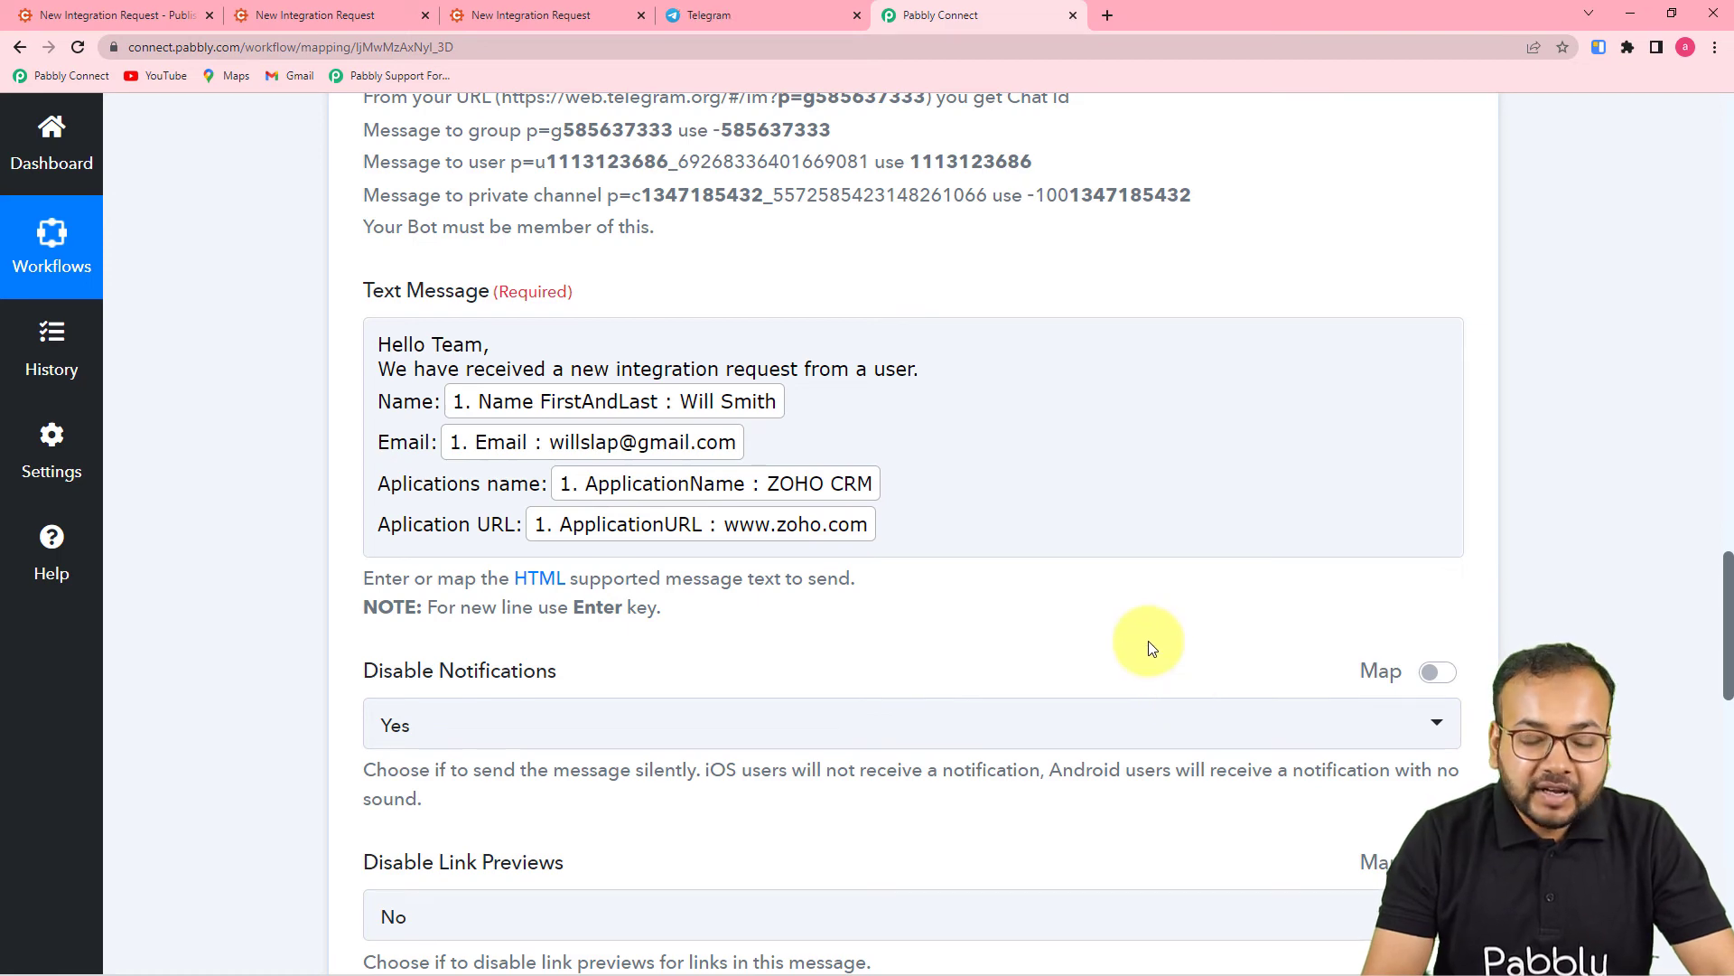
{"action": "scroll", "coordinate": [1387, 436], "scroll_direction": "up", "scroll_amount": 10}
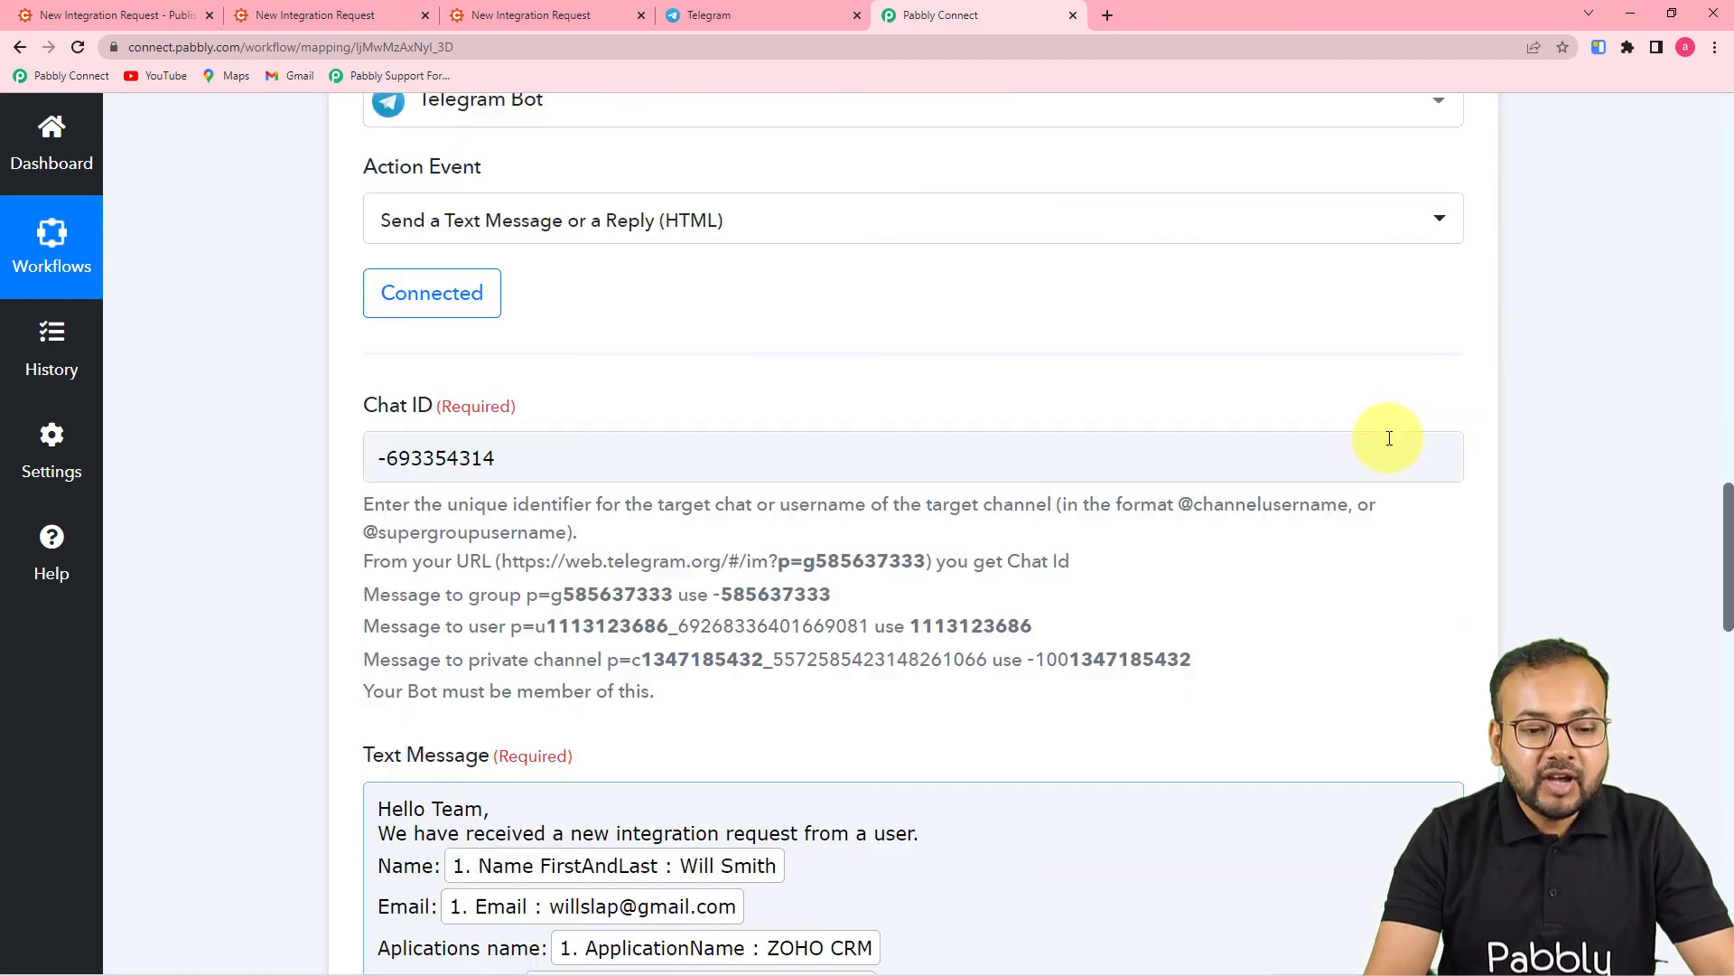
{"action": "scroll", "coordinate": [1387, 437], "scroll_direction": "up", "scroll_amount": 15}
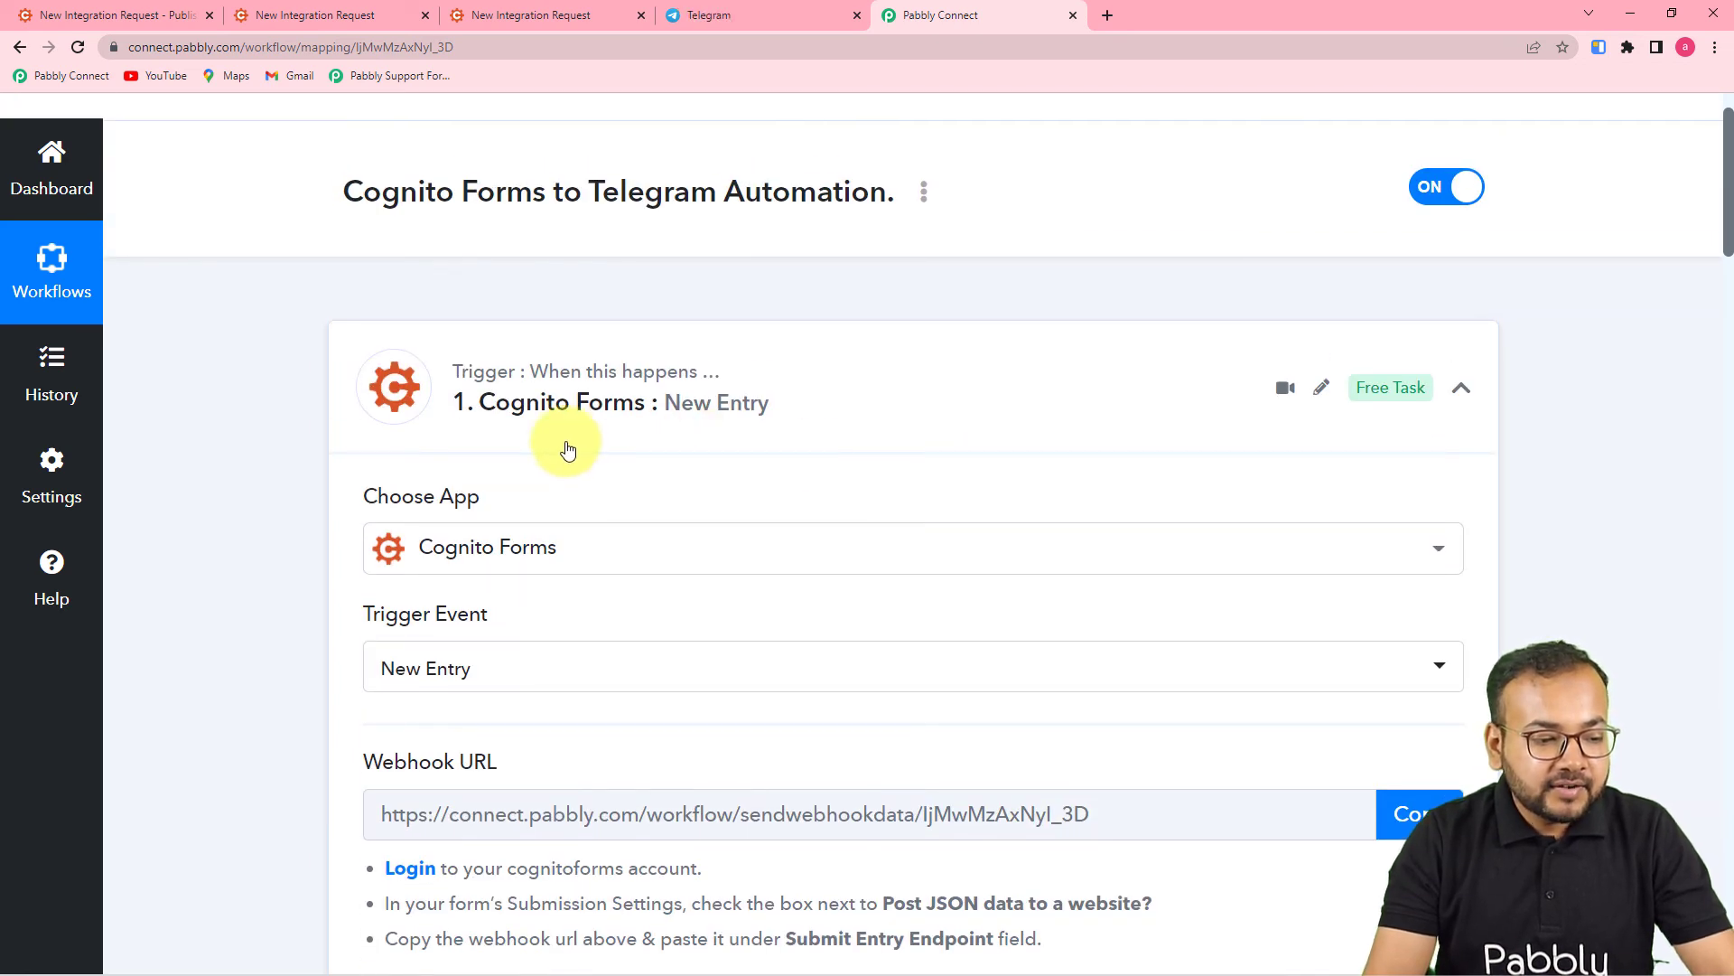
{"action": "scroll", "coordinate": [351, 562], "scroll_direction": "down", "scroll_amount": 3}
{"action": "scroll", "coordinate": [351, 562], "scroll_direction": "down", "scroll_amount": 3}
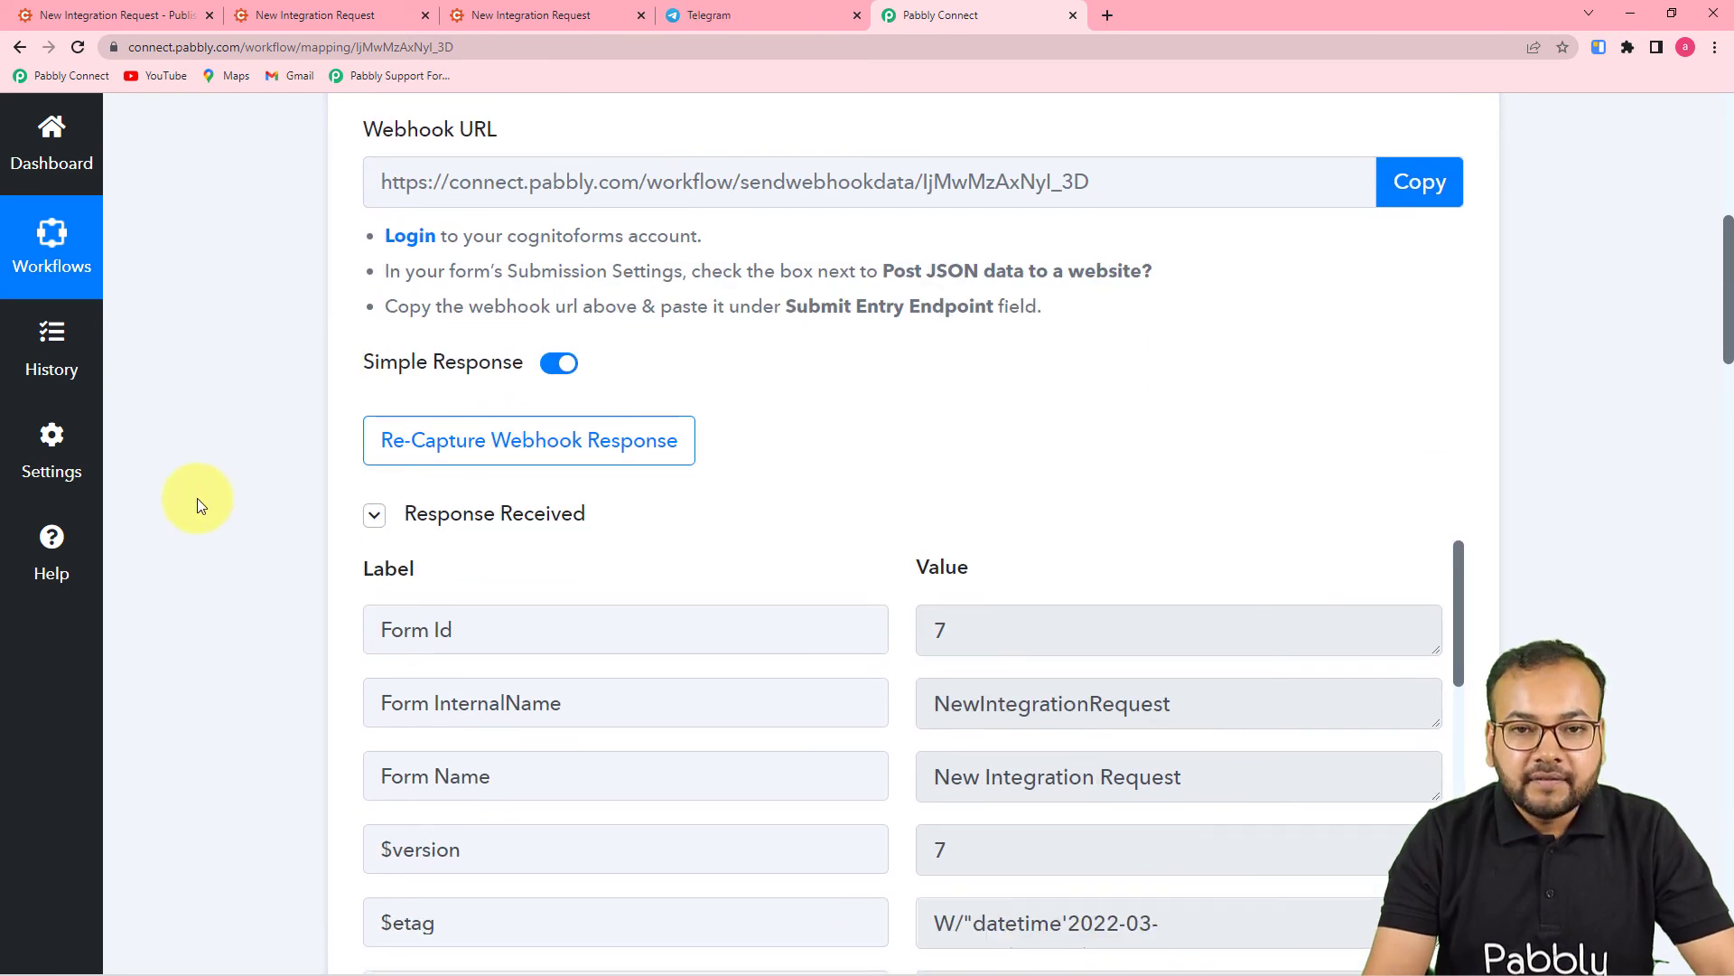
{"action": "scroll", "coordinate": [197, 501], "scroll_direction": "down", "scroll_amount": 3}
{"action": "scroll", "coordinate": [197, 497], "scroll_direction": "down", "scroll_amount": 5}
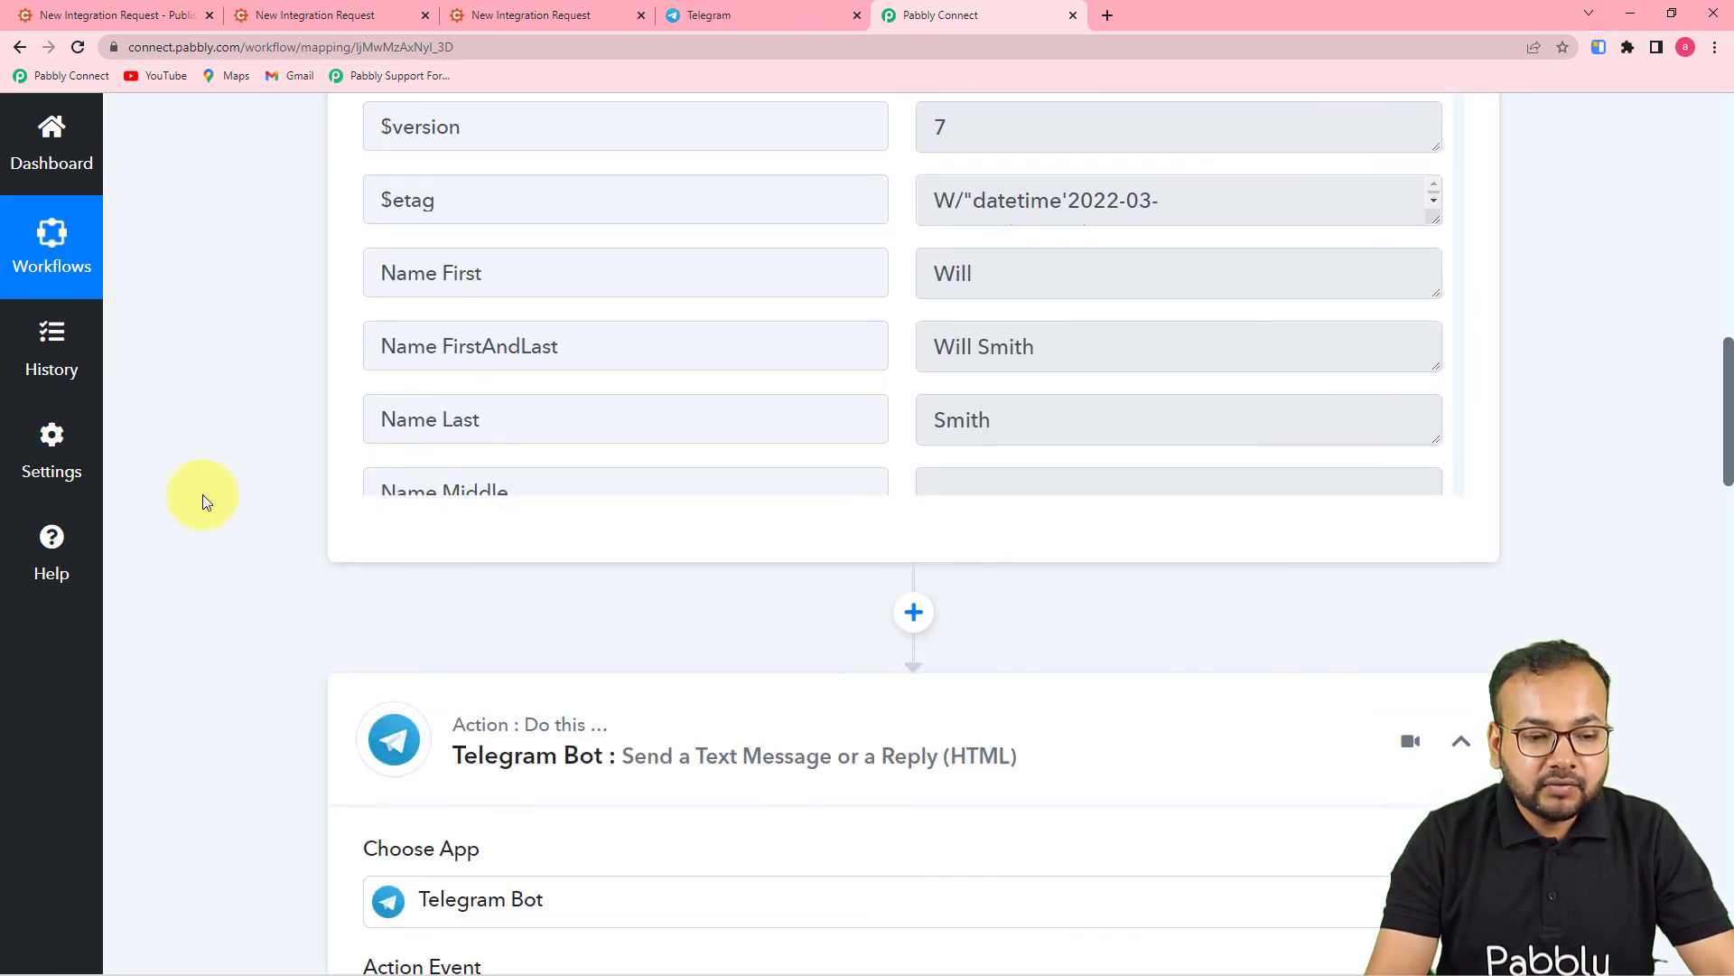
{"action": "scroll", "coordinate": [388, 457], "scroll_direction": "down", "scroll_amount": 2}
{"action": "scroll", "coordinate": [248, 524], "scroll_direction": "down", "scroll_amount": 4}
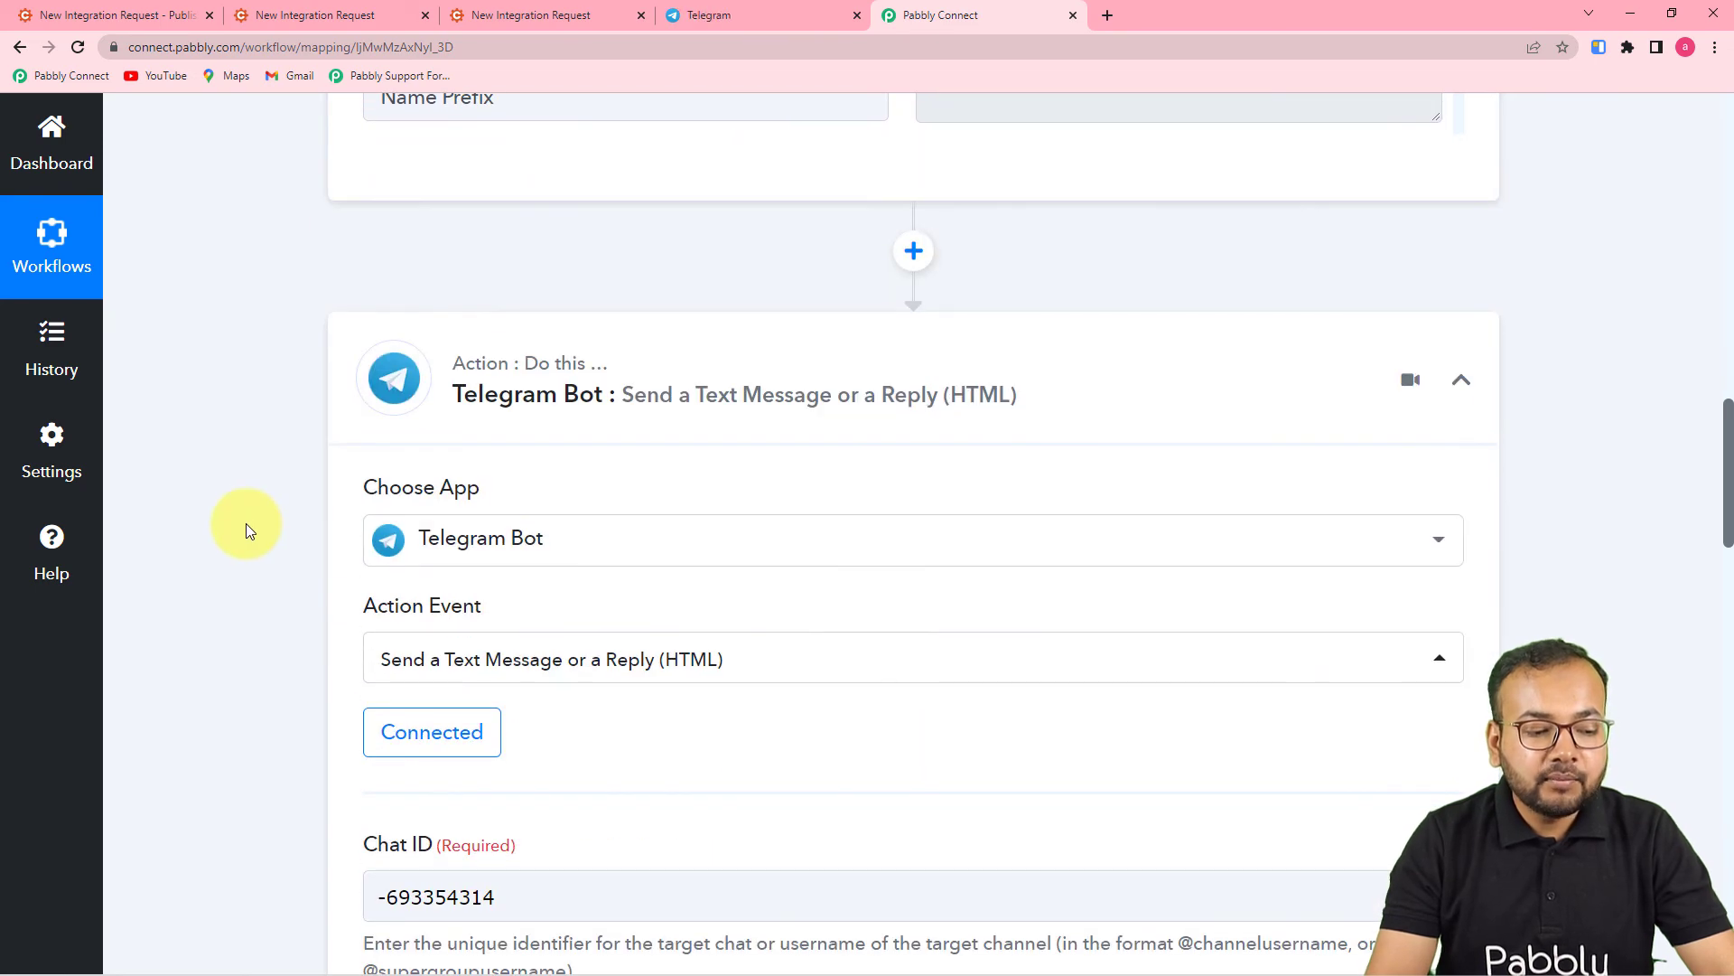
{"action": "scroll", "coordinate": [247, 524], "scroll_direction": "down", "scroll_amount": 3}
{"action": "scroll", "coordinate": [246, 523], "scroll_direction": "down", "scroll_amount": 3}
{"action": "scroll", "coordinate": [246, 523], "scroll_direction": "up", "scroll_amount": 2}
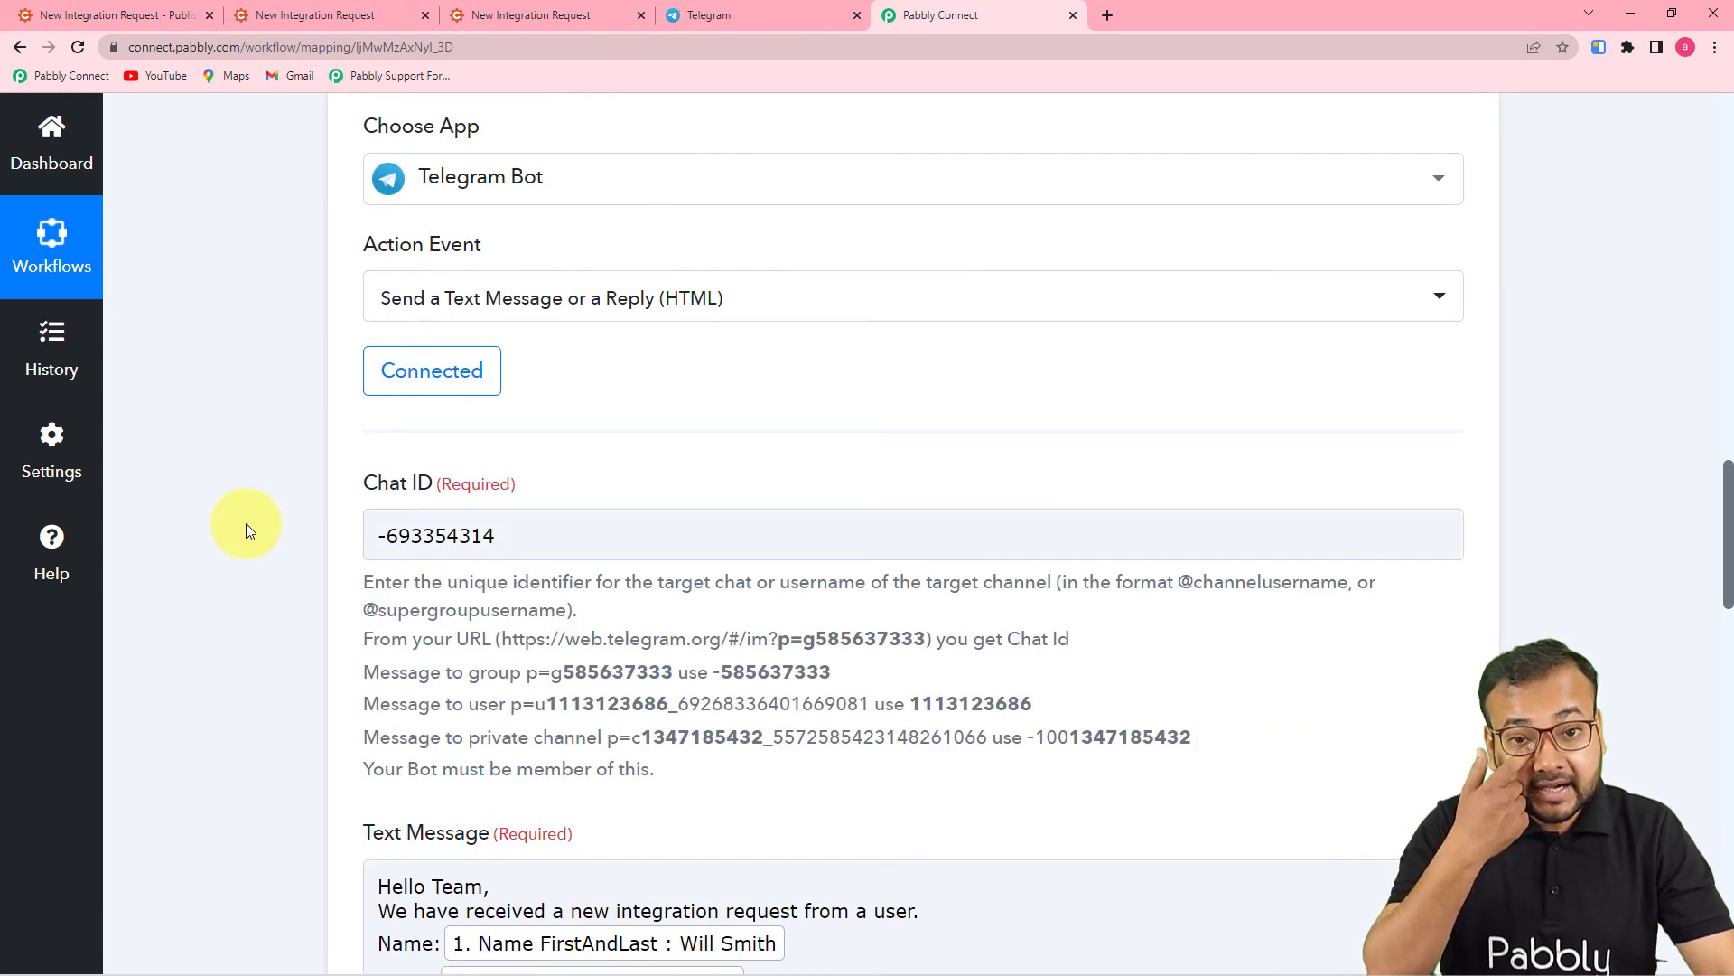
{"action": "scroll", "coordinate": [245, 523], "scroll_direction": "down", "scroll_amount": 7}
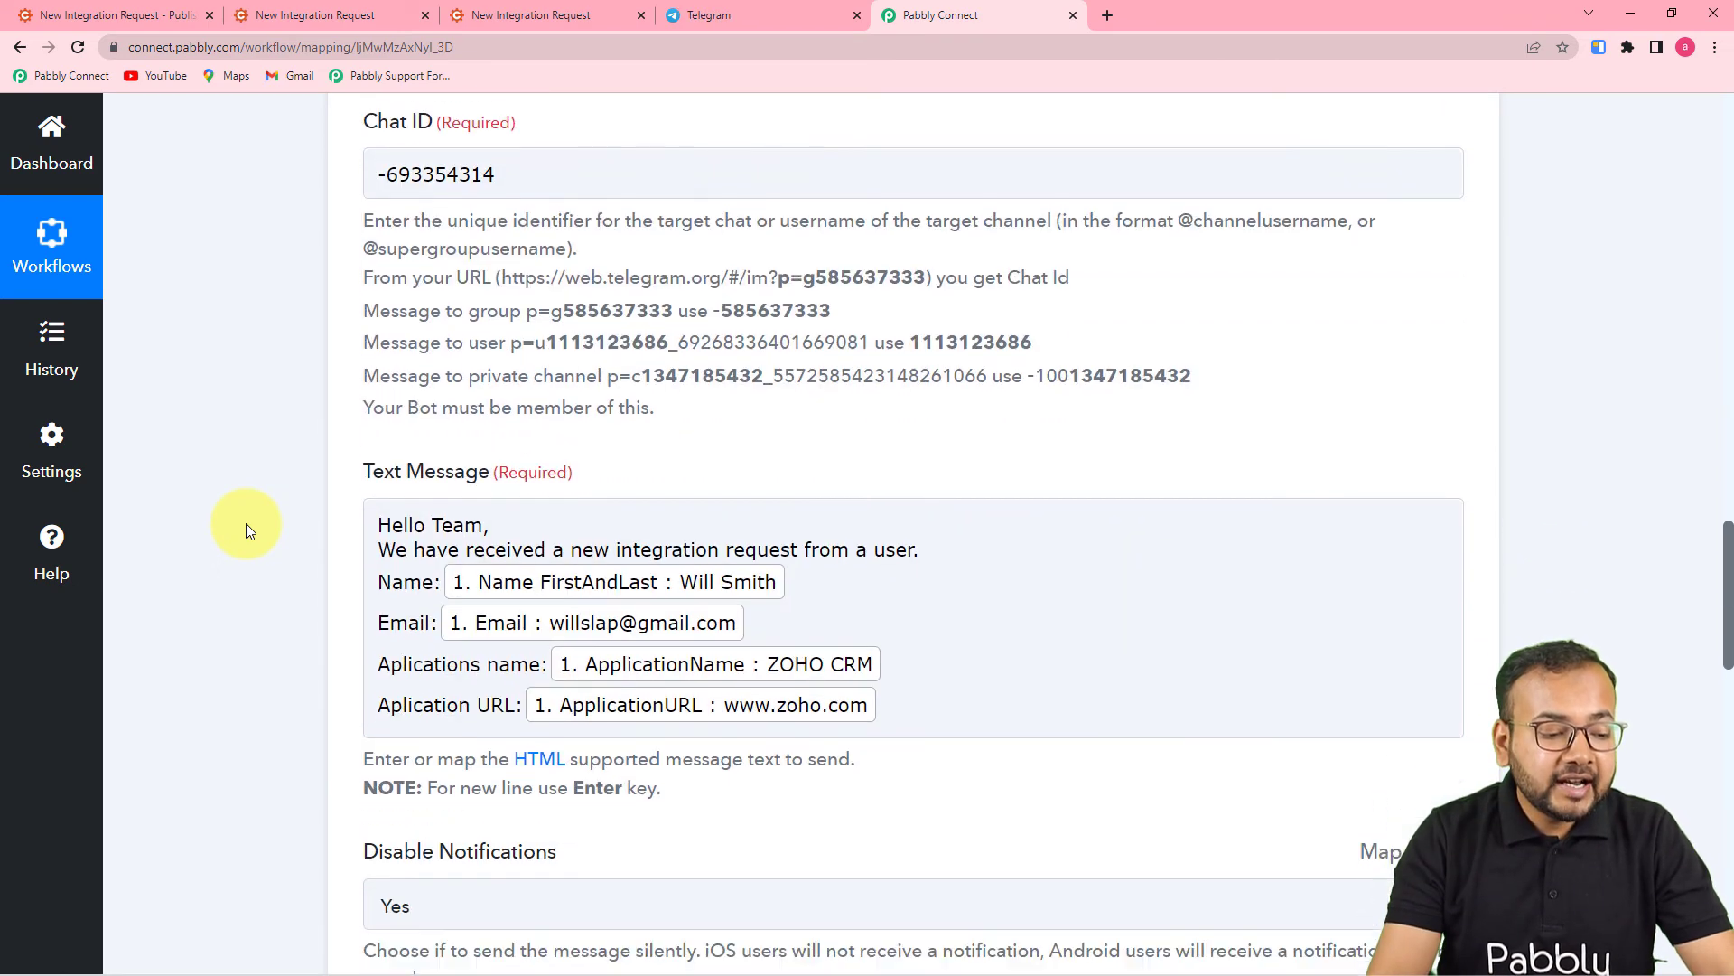
{"action": "scroll", "coordinate": [246, 523], "scroll_direction": "down", "scroll_amount": 8}
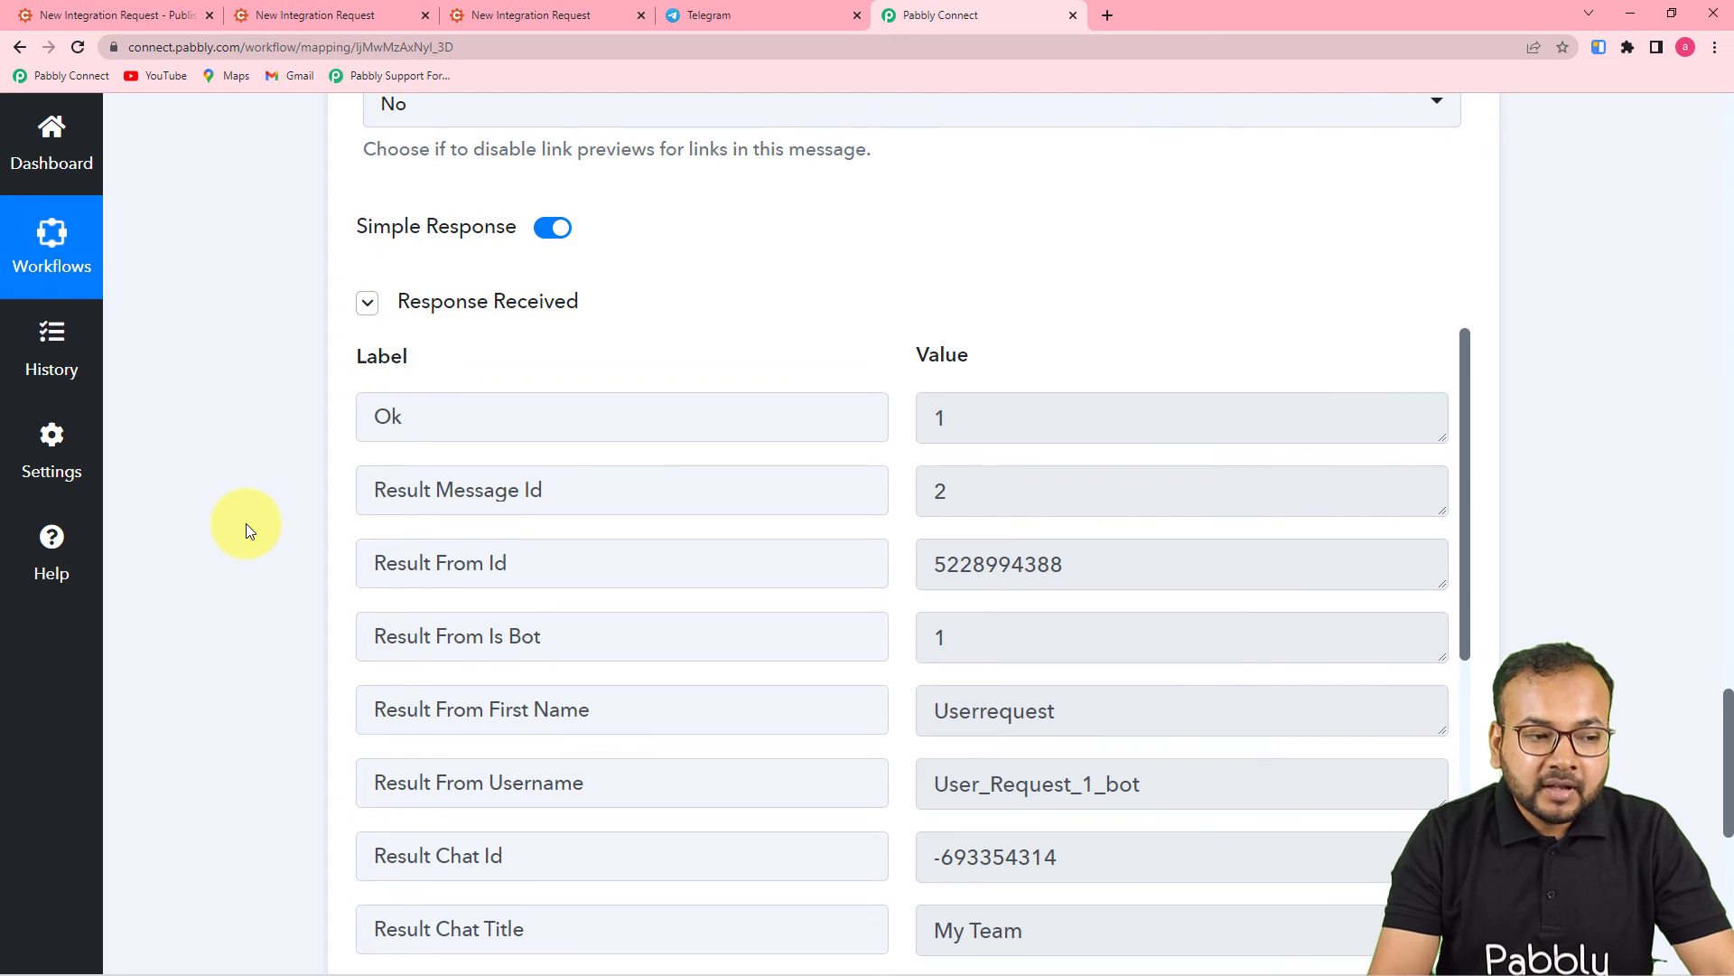
{"action": "scroll", "coordinate": [251, 518], "scroll_direction": "up", "scroll_amount": 4}
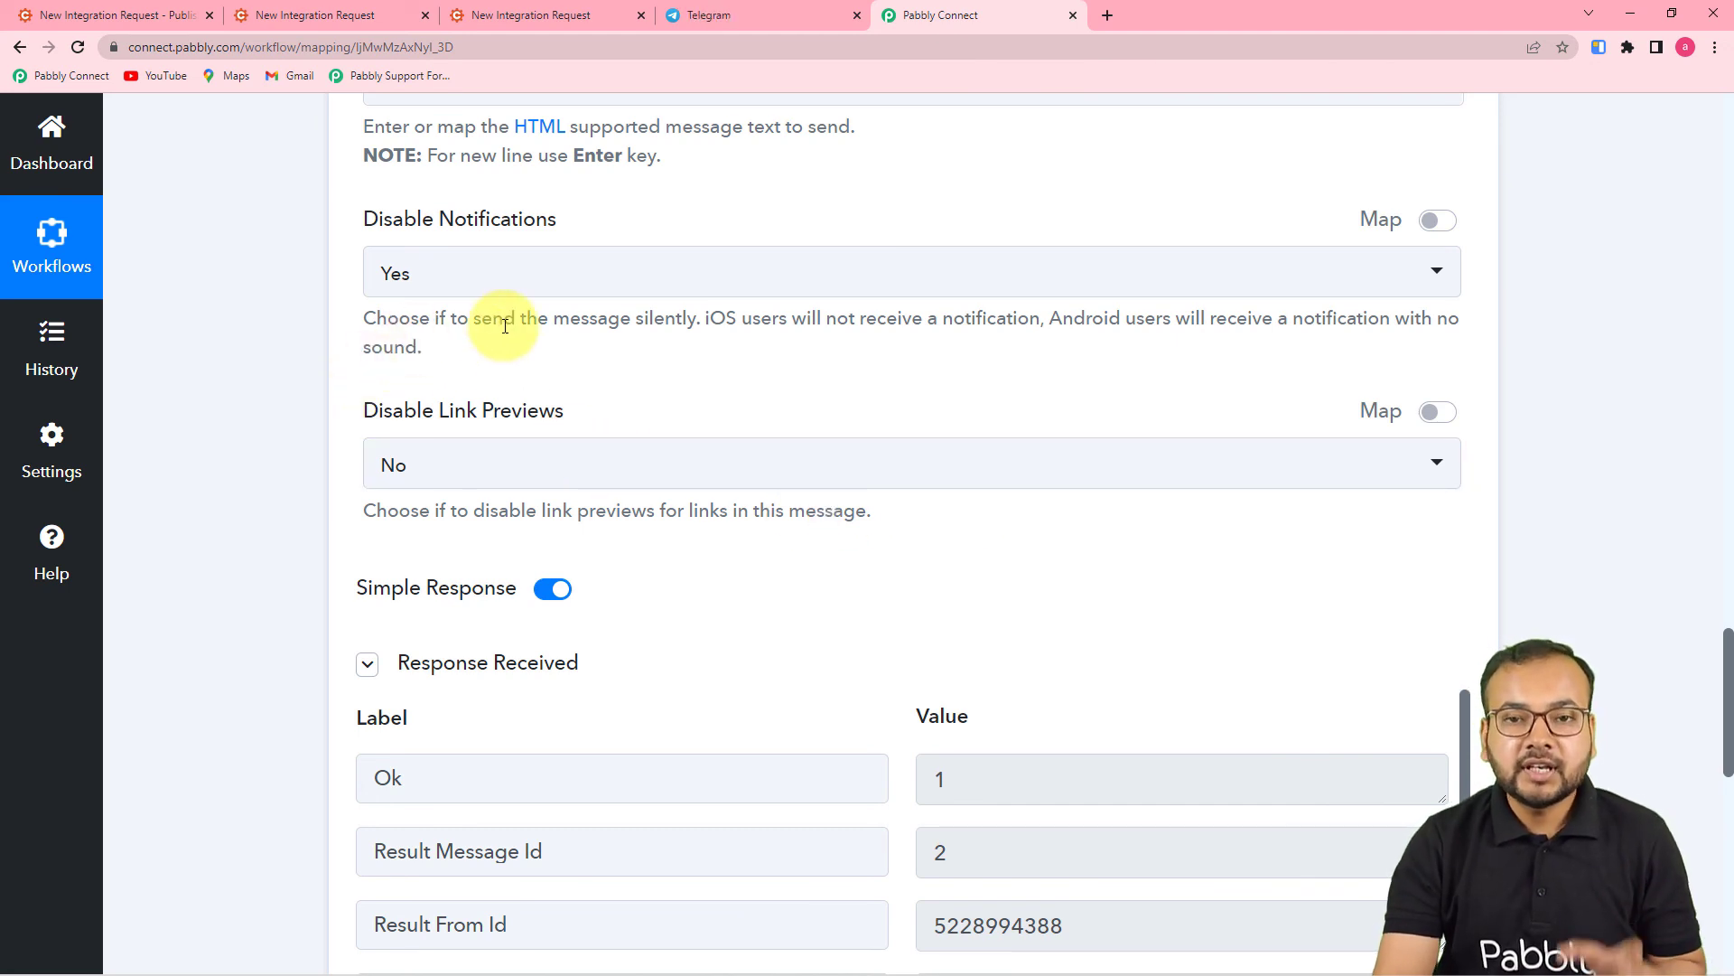
{"action": "left_click", "coordinate": [708, 18]}
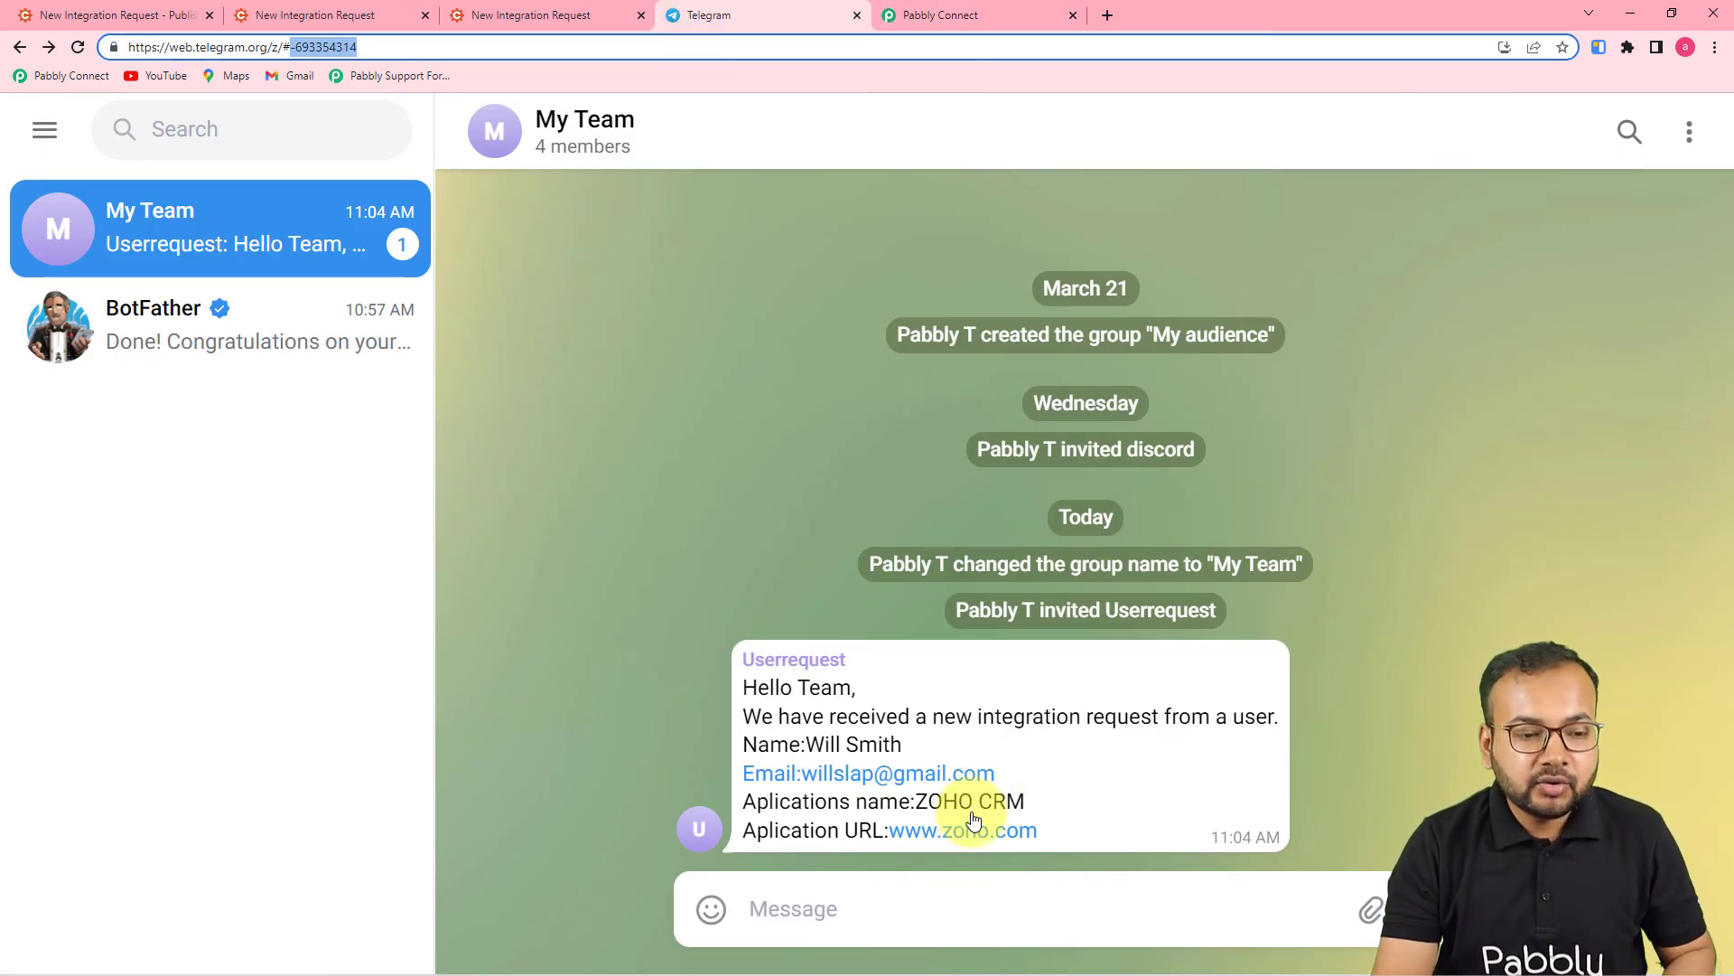
{"action": "left_click", "coordinate": [393, 36]}
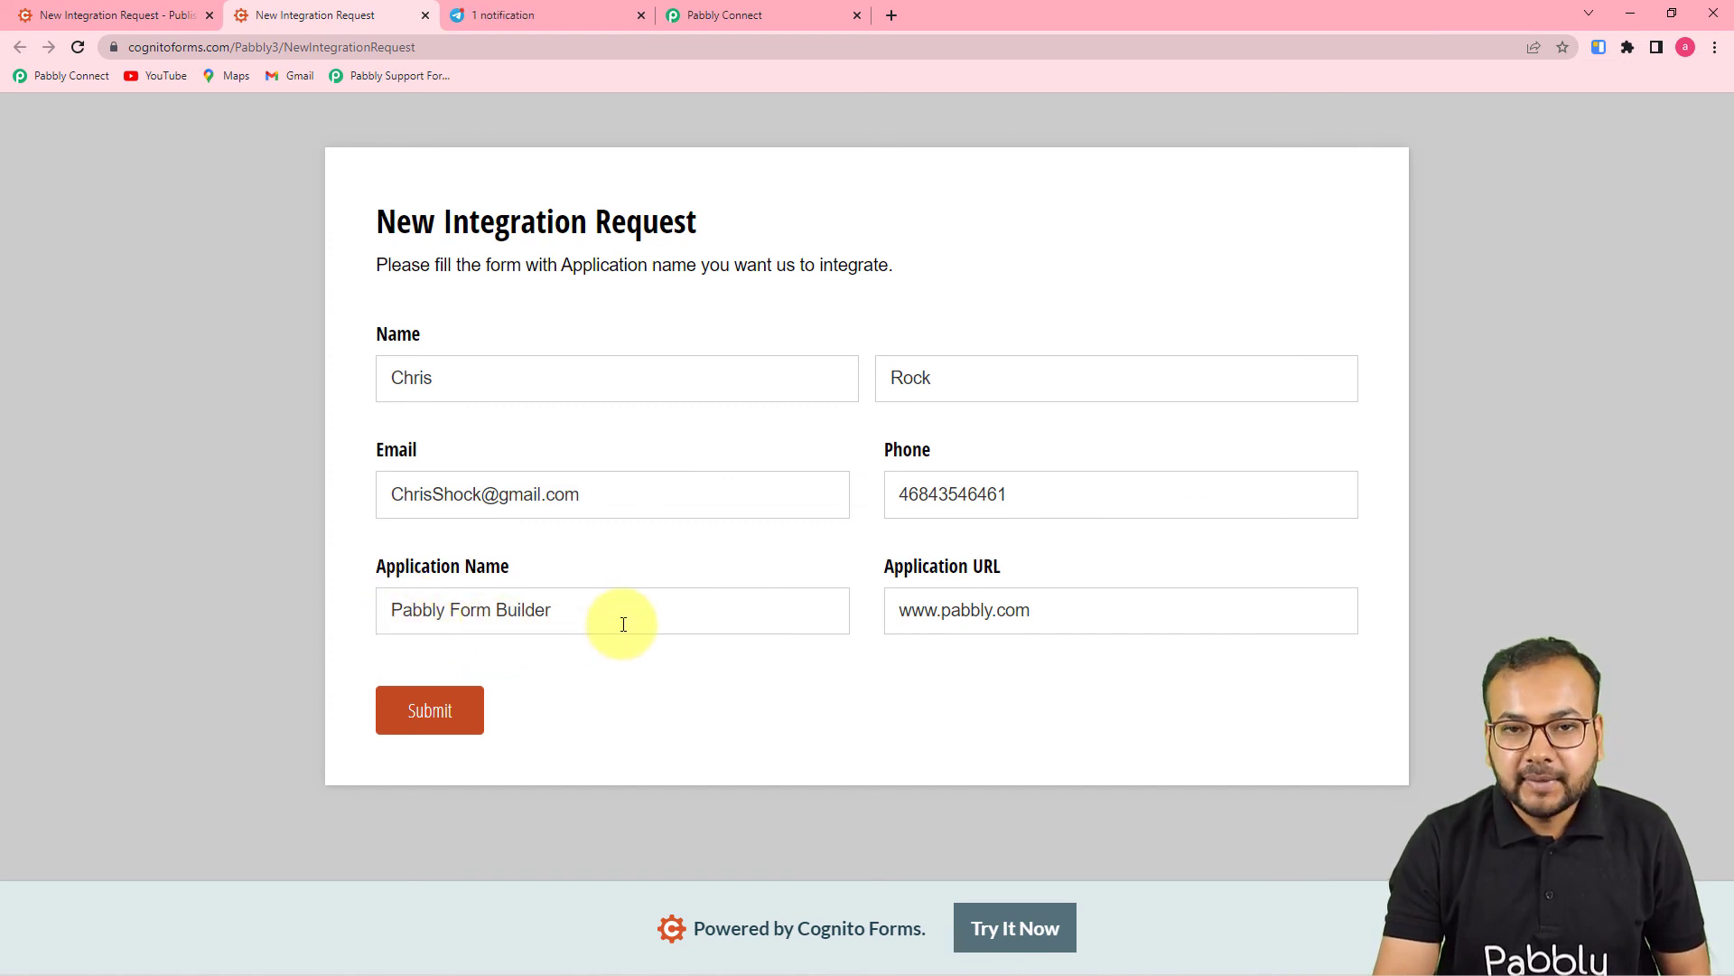
- Submit the Pabbly Form Builder request and check it posts as a second My Team message
{"action": "left_click", "coordinate": [430, 714]}
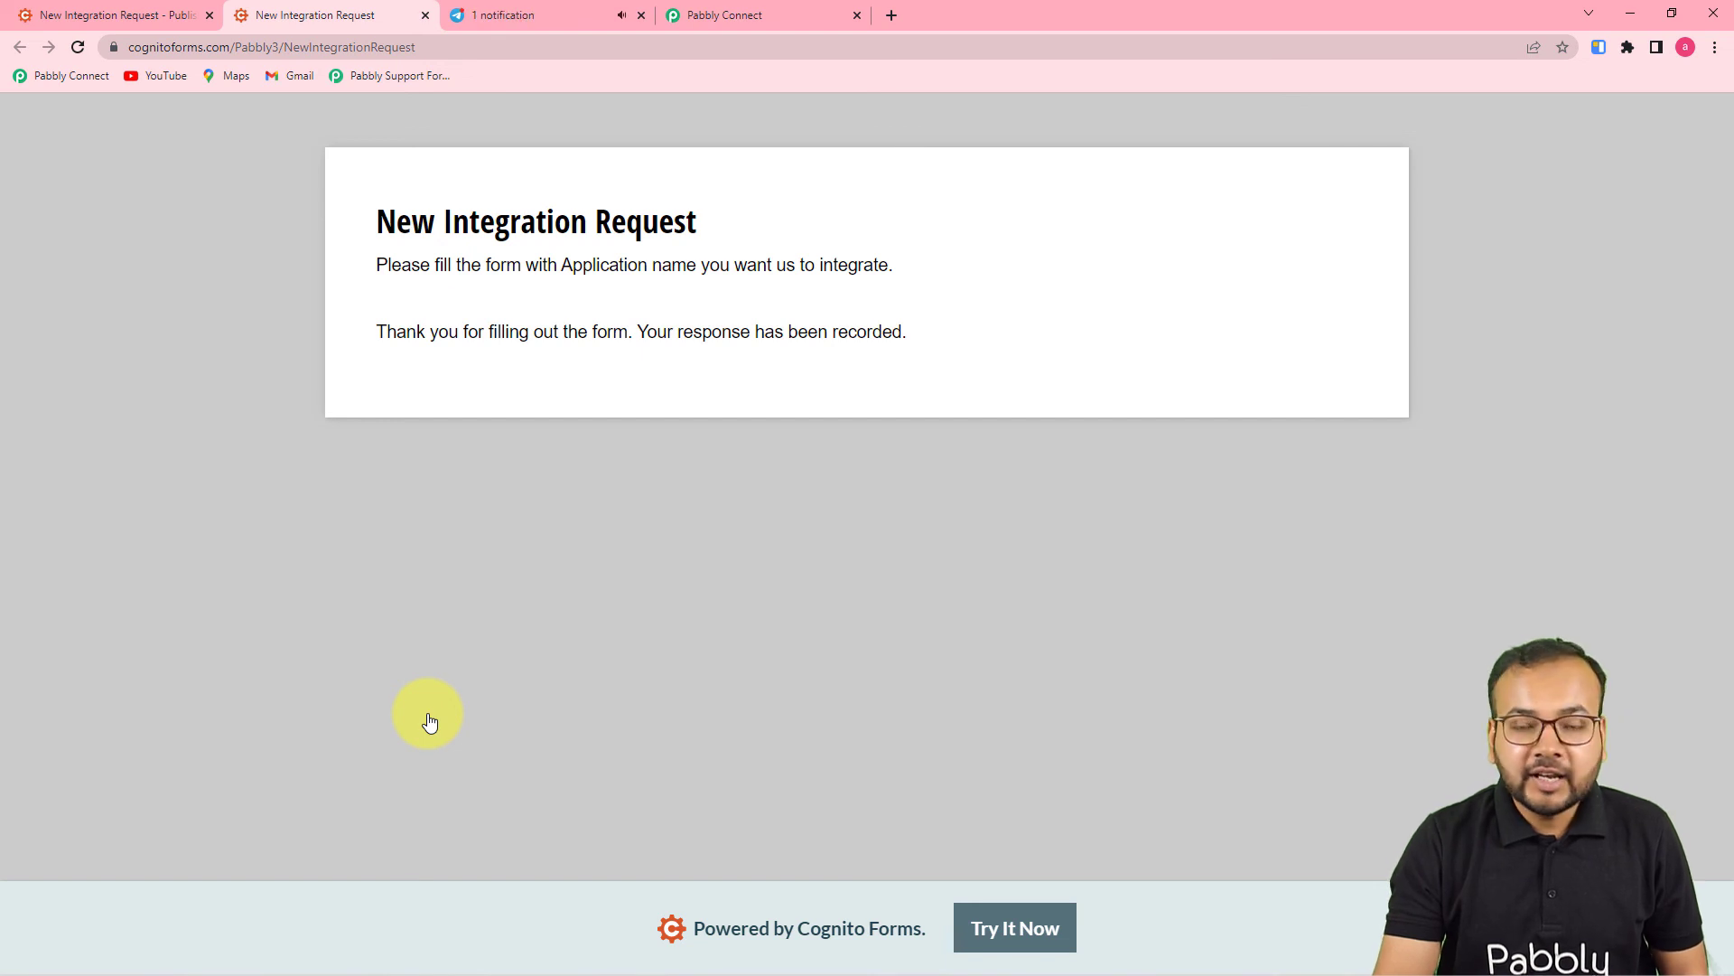
{"action": "left_click", "coordinate": [544, 12]}
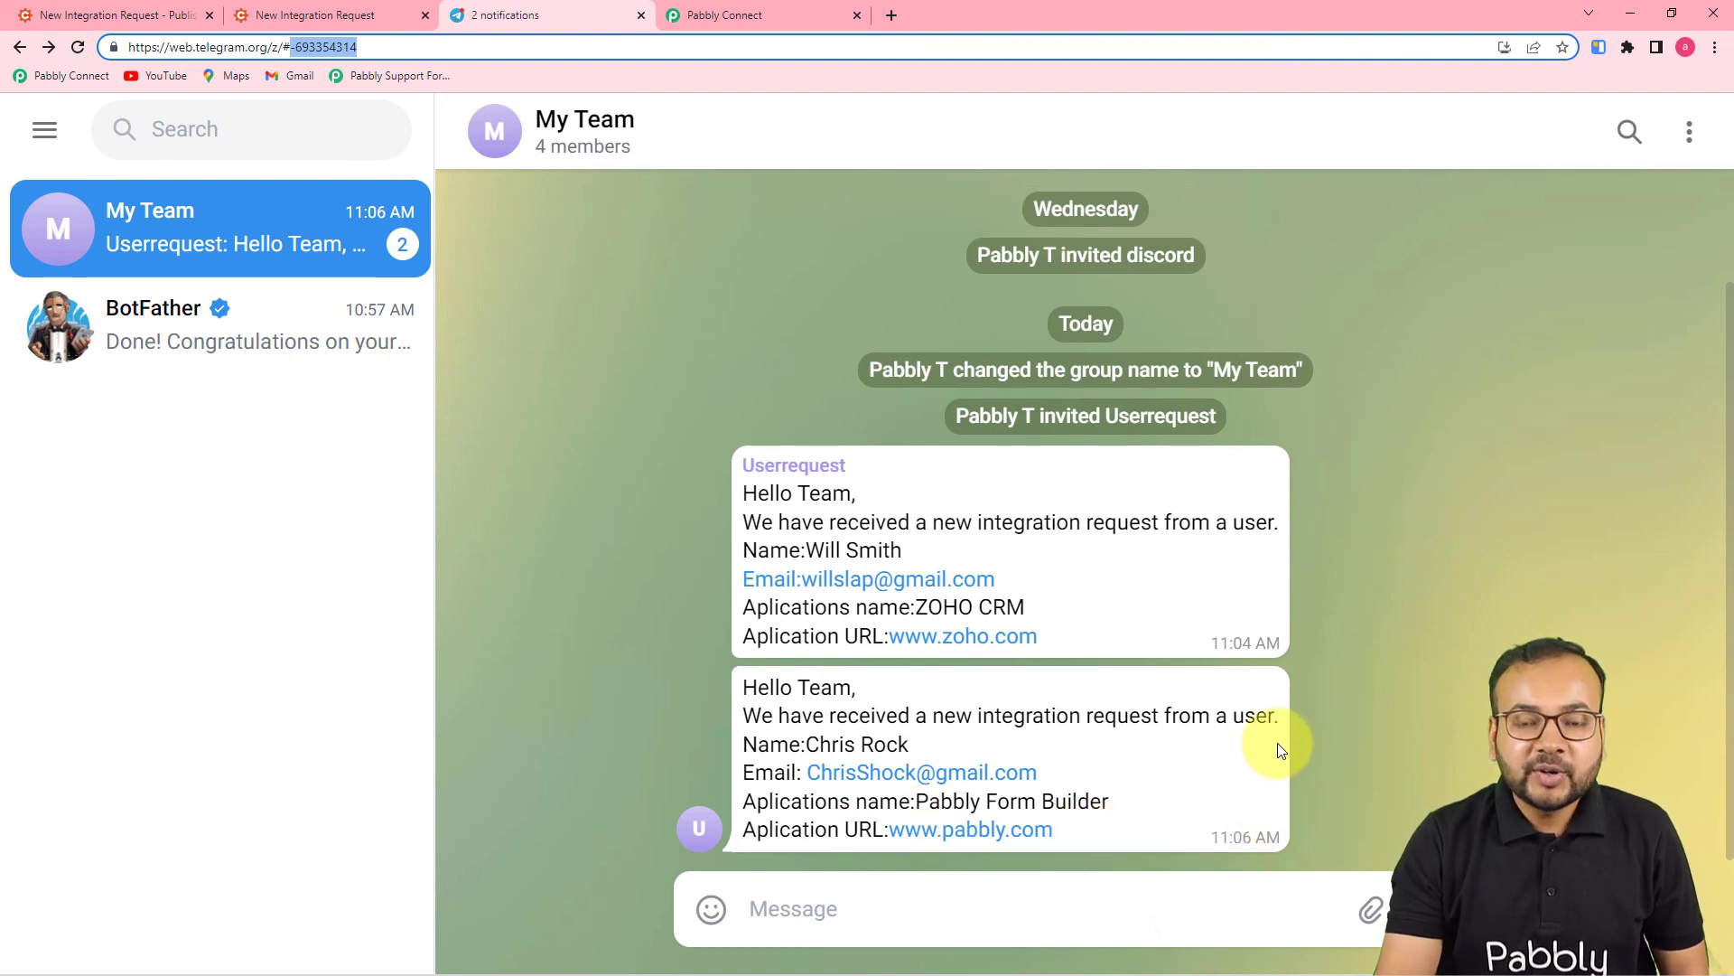
- Return to the Pabbly Connect workflow editor to see the My Team Telegram action response
{"action": "left_click", "coordinate": [745, 18]}
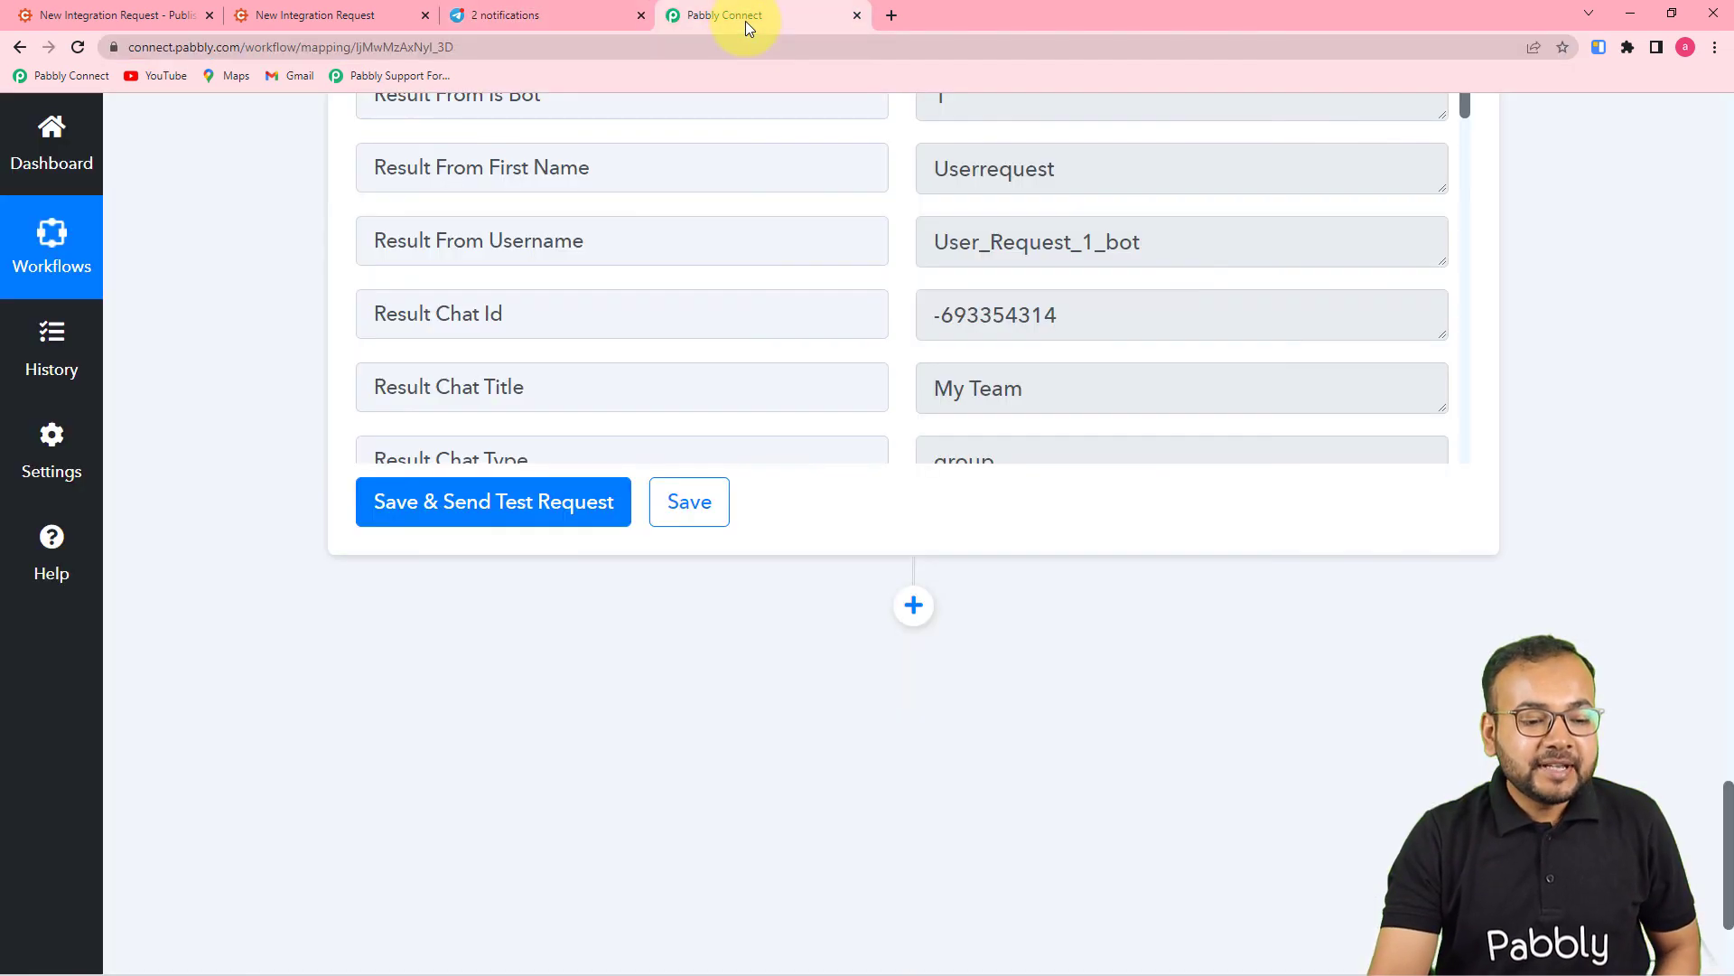